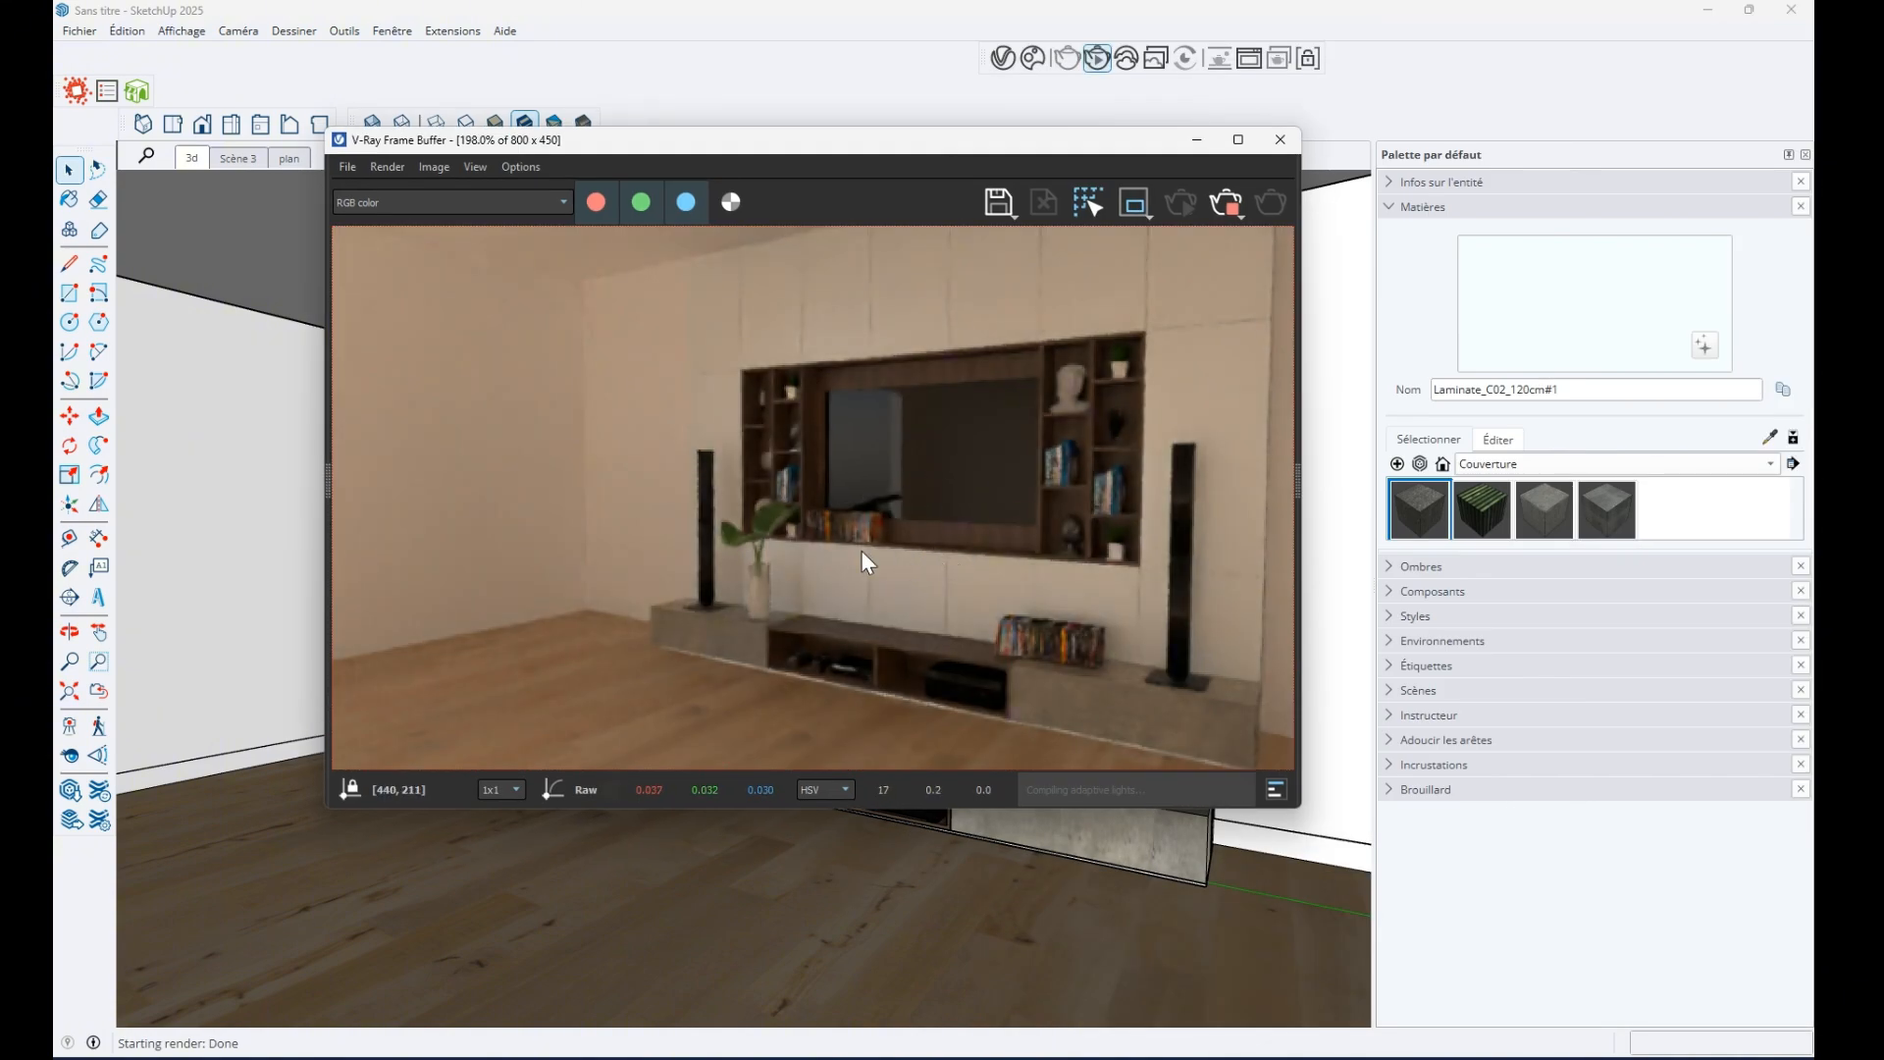
Stop the interactive render and close the V-Ray frame buffer
{"action": "left_click", "coordinate": [1227, 201]}
{"action": "left_click", "coordinate": [1281, 139]}
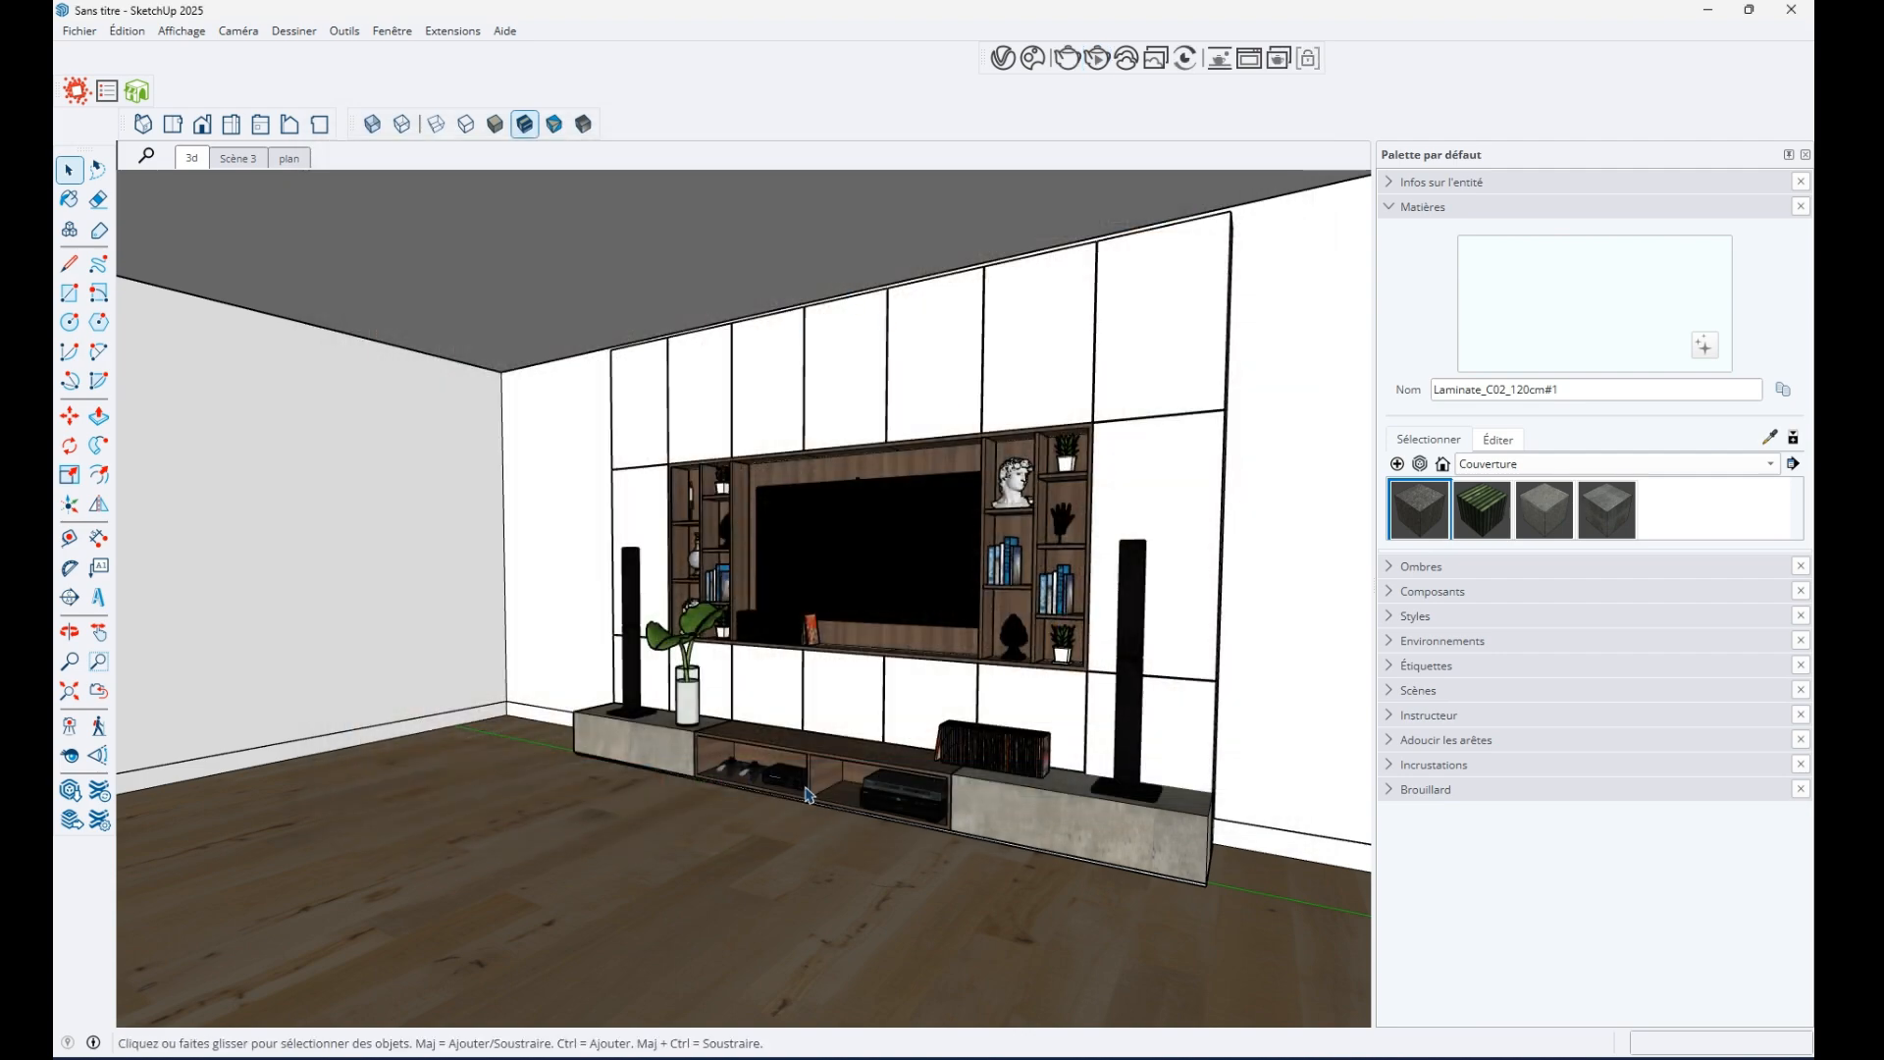
Select the television mounted in the wooden wall unit, framed up close
{"action": "left_click", "coordinate": [69, 755]}
{"action": "left_click_drag", "start_coordinate": [559, 776], "coordinate": [884, 757]}
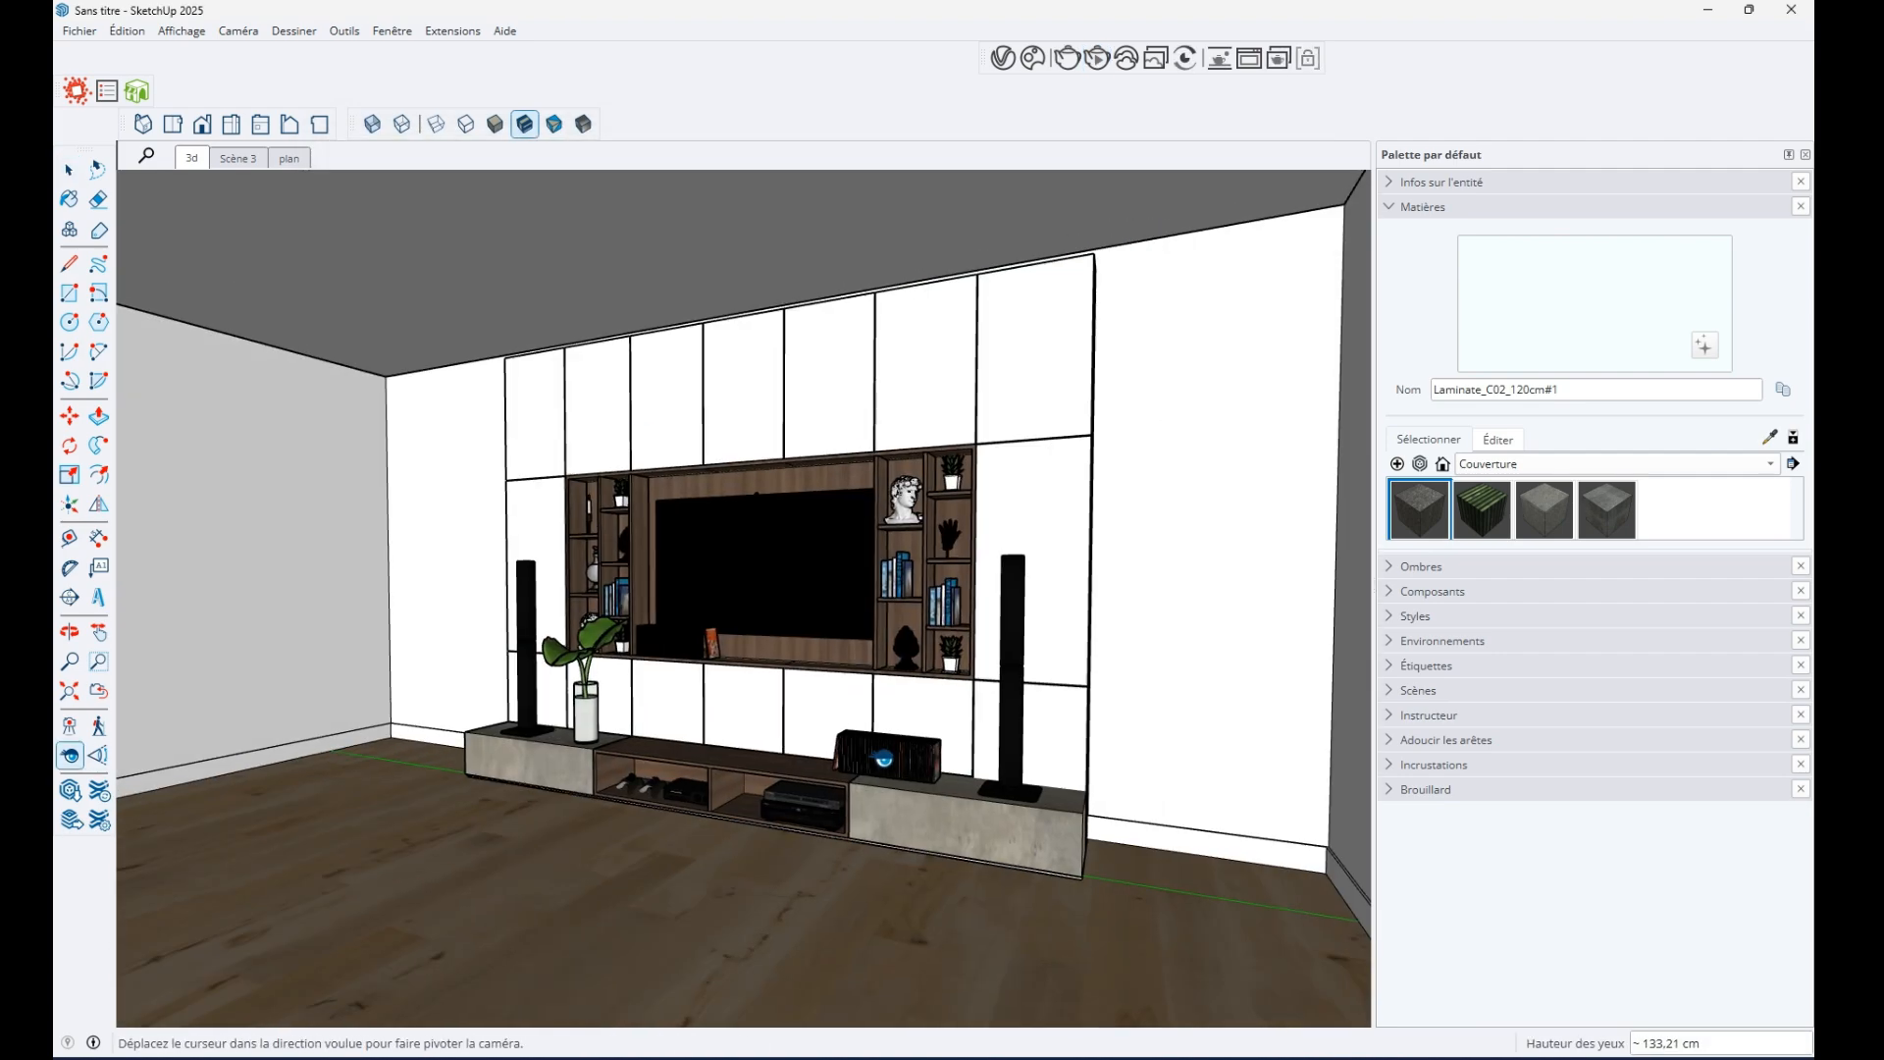
{"action": "scroll", "coordinate": [417, 349], "scroll_direction": "up", "scroll_amount": 5}
{"action": "left_click_drag", "start_coordinate": [417, 350], "coordinate": [786, 543]}
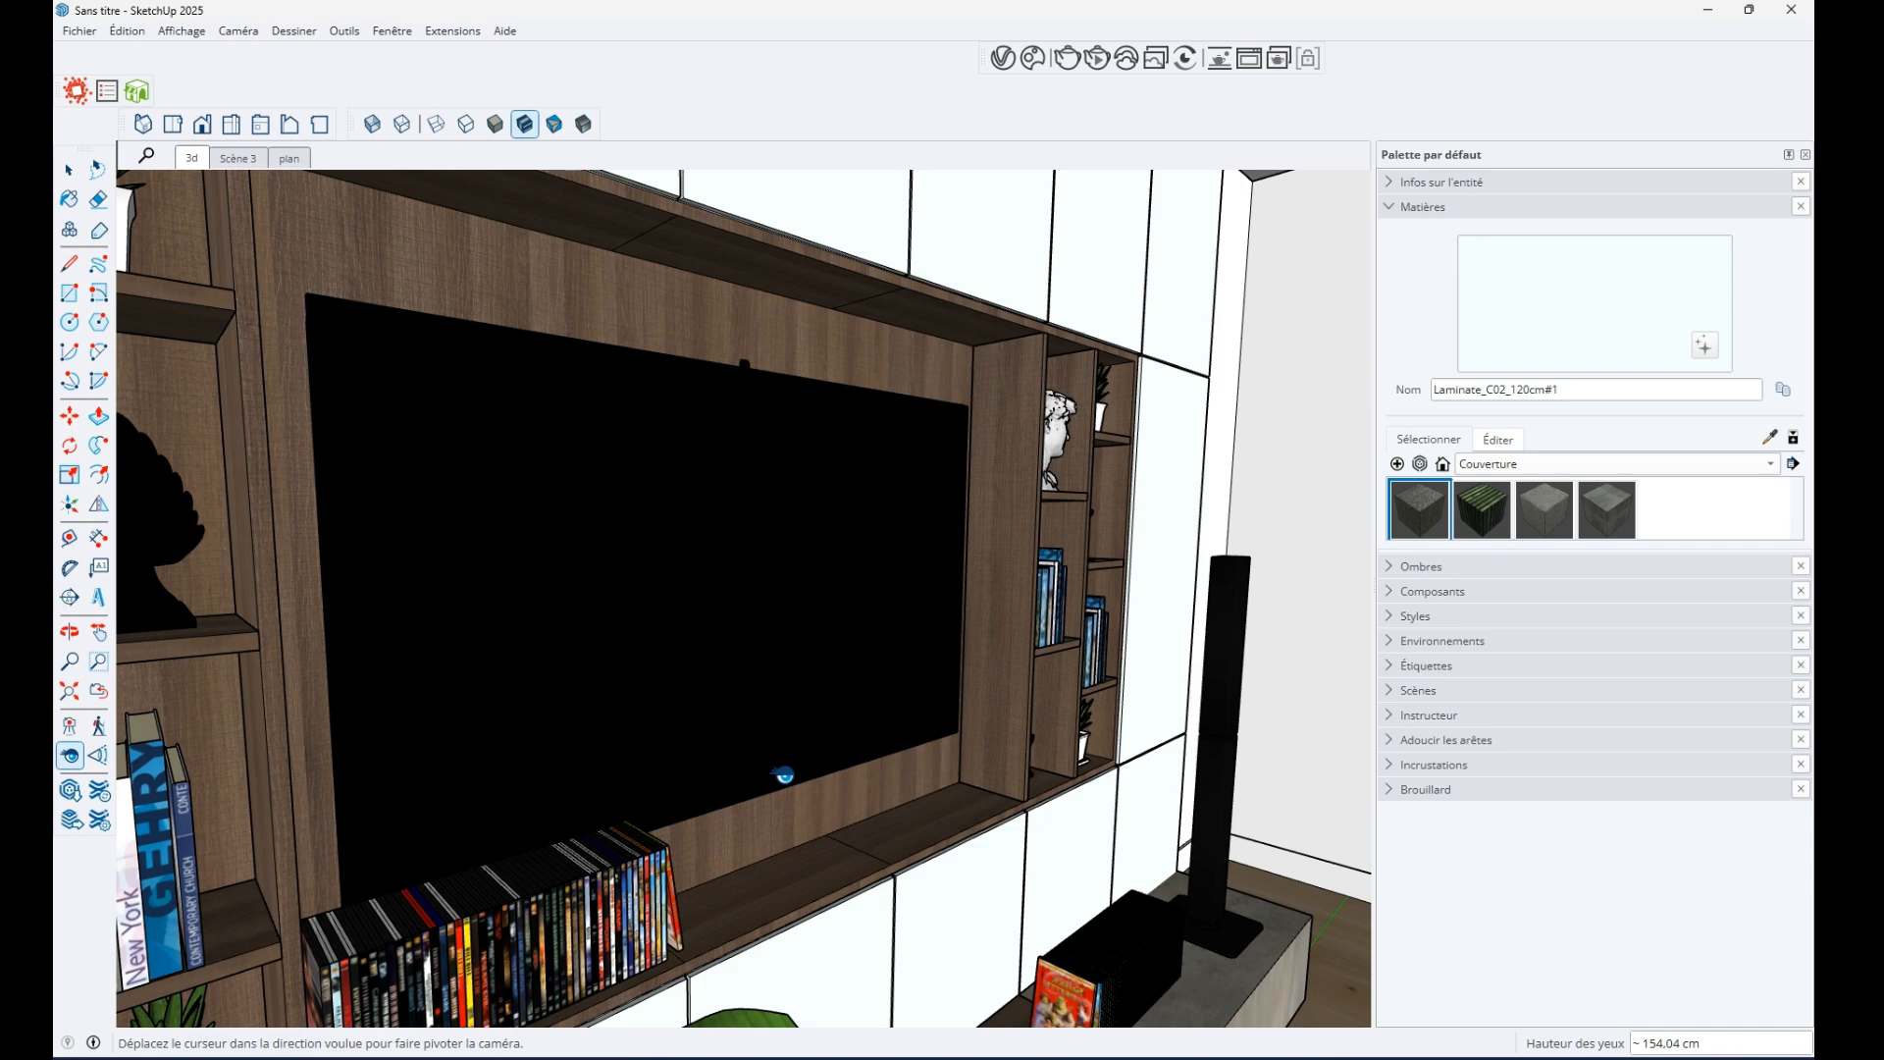
{"action": "middle_click_drag", "start_coordinate": [783, 749], "coordinate": [736, 740]}
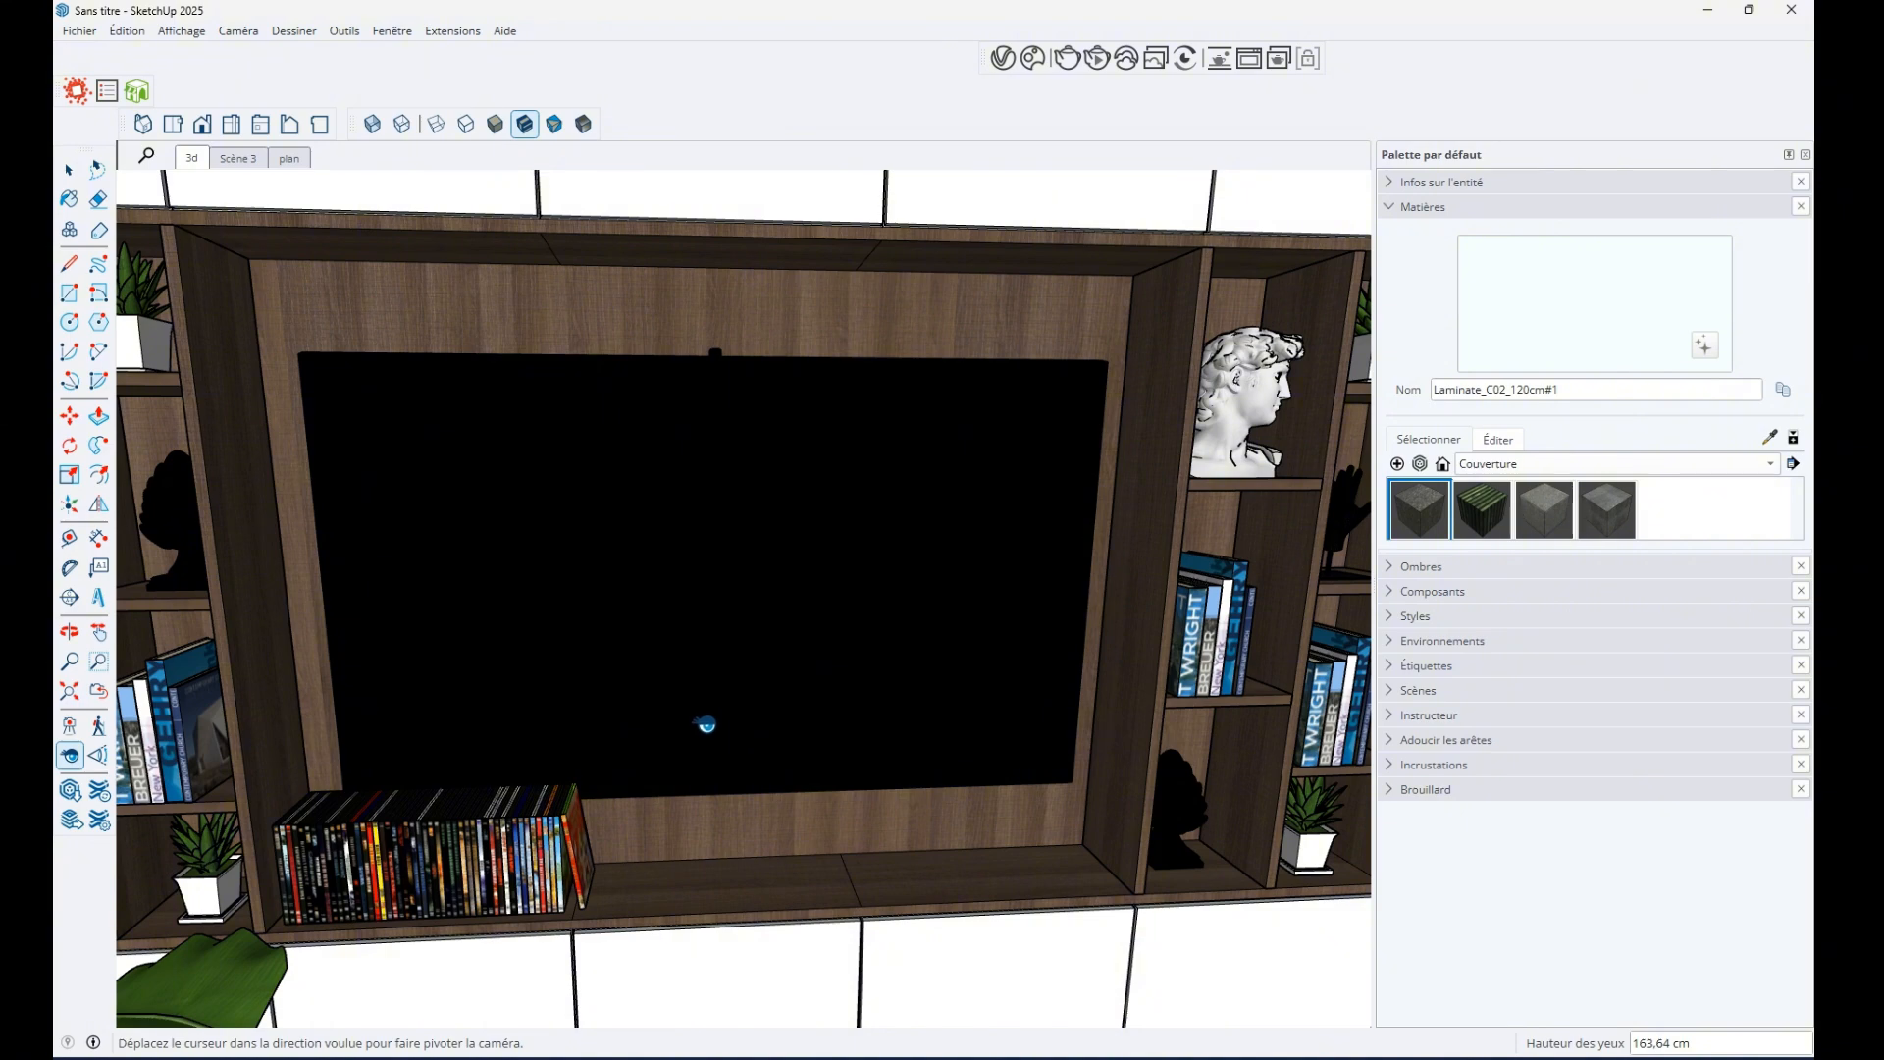
{"action": "key", "text": "space"}
{"action": "left_click", "coordinate": [699, 599]}
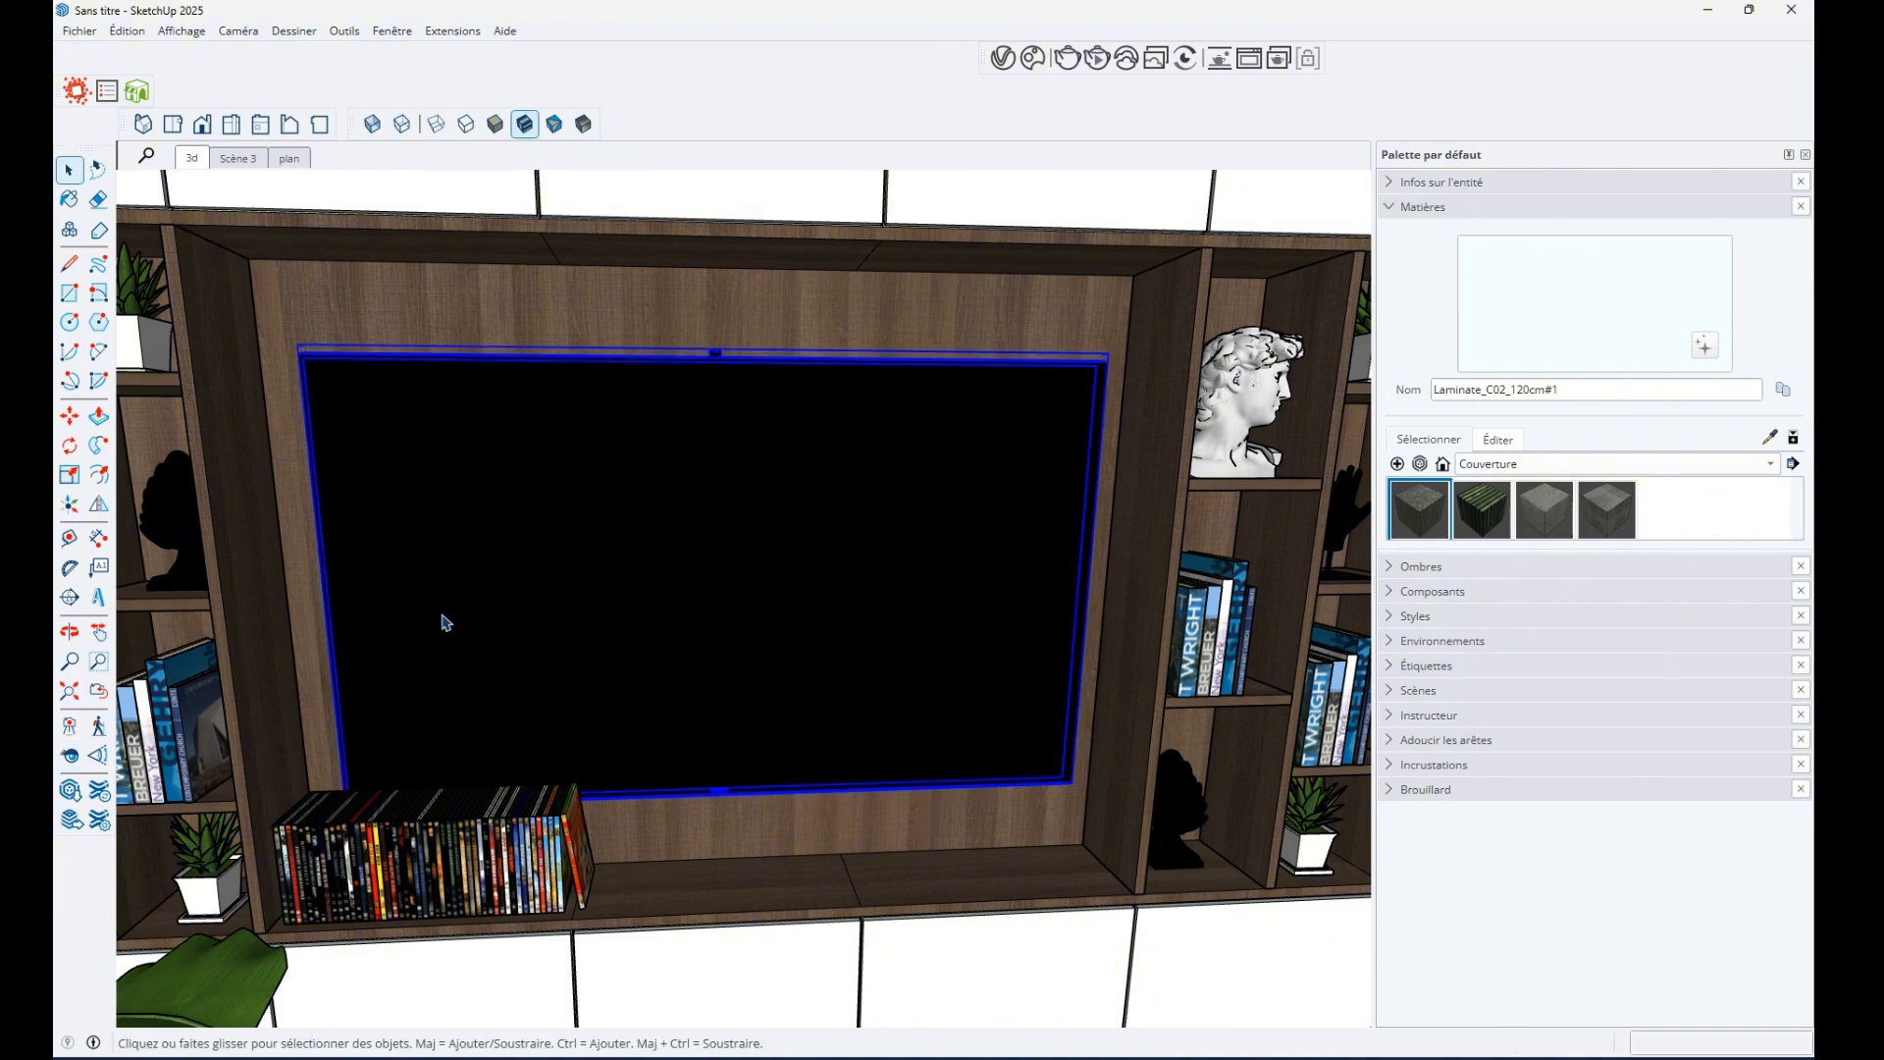
Show the V-Ray Lights toolbar and dock it beneath the main V-Ray toolbar
{"action": "right_click", "coordinate": [704, 173]}
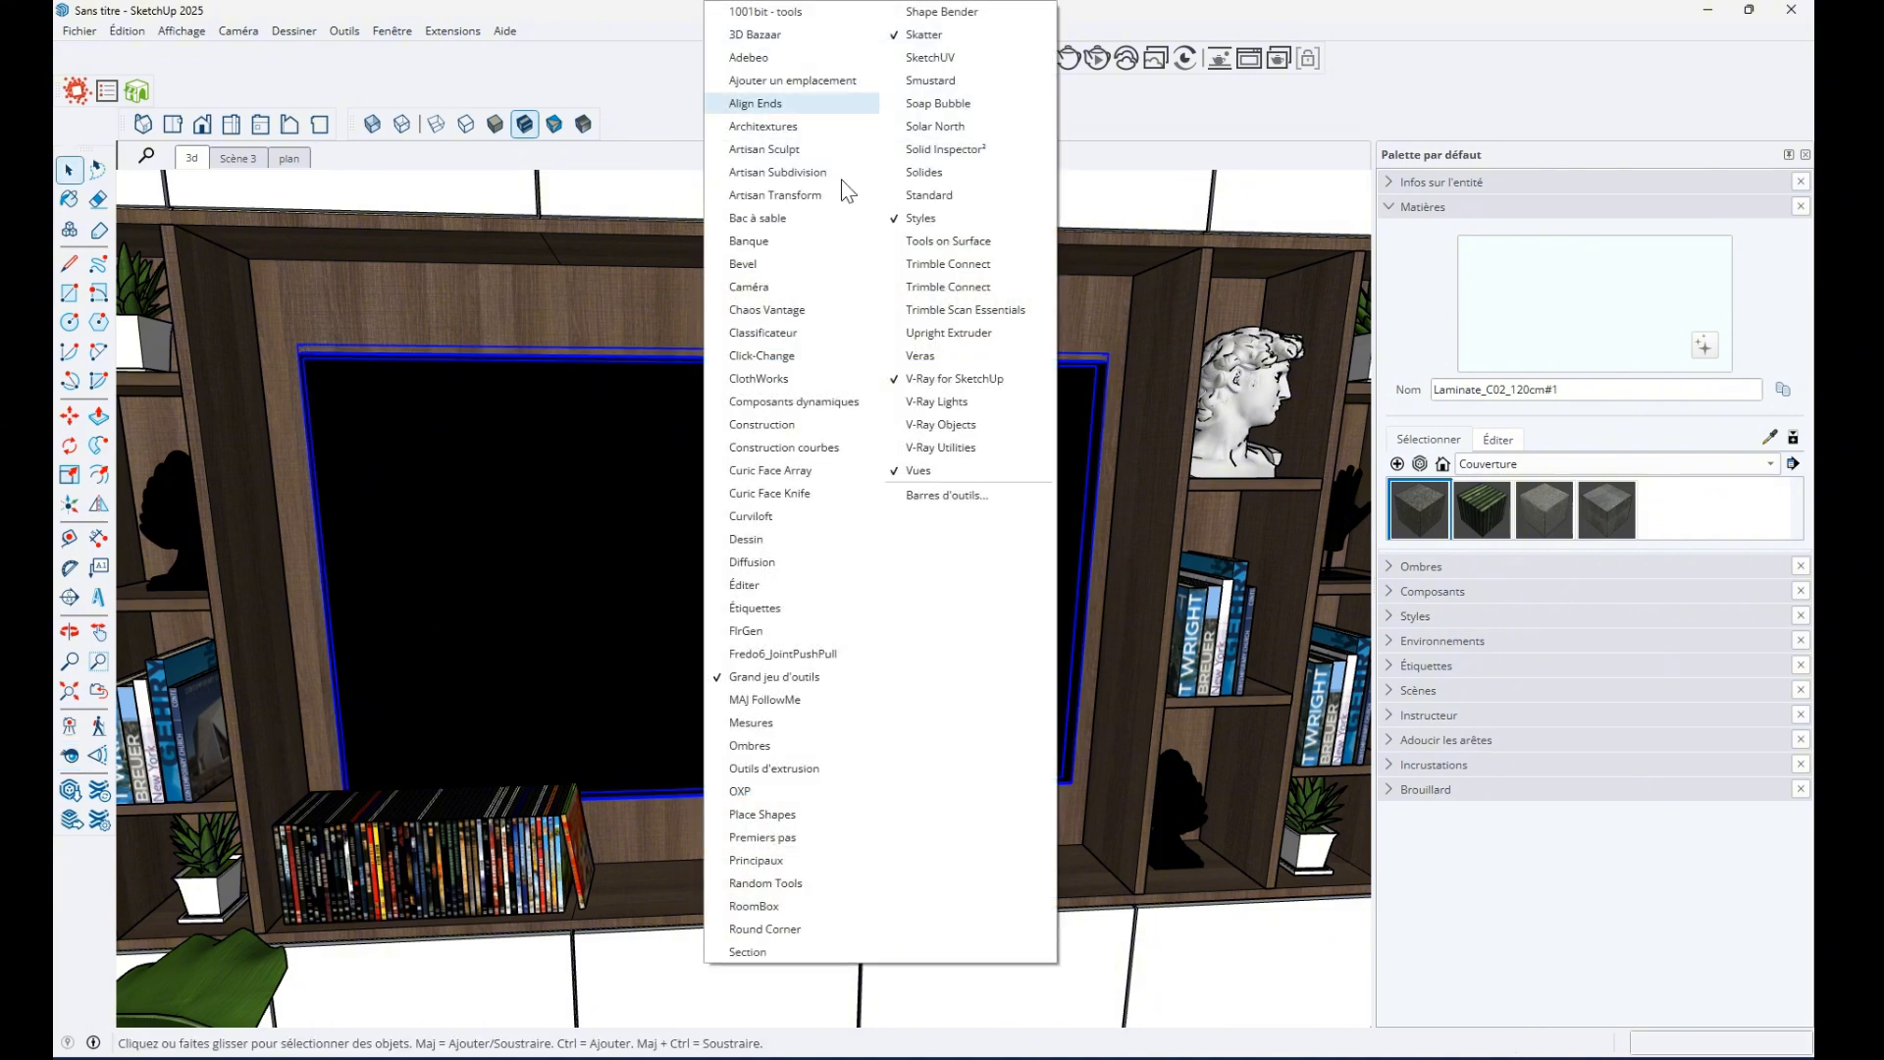
{"action": "left_click", "coordinate": [938, 473]}
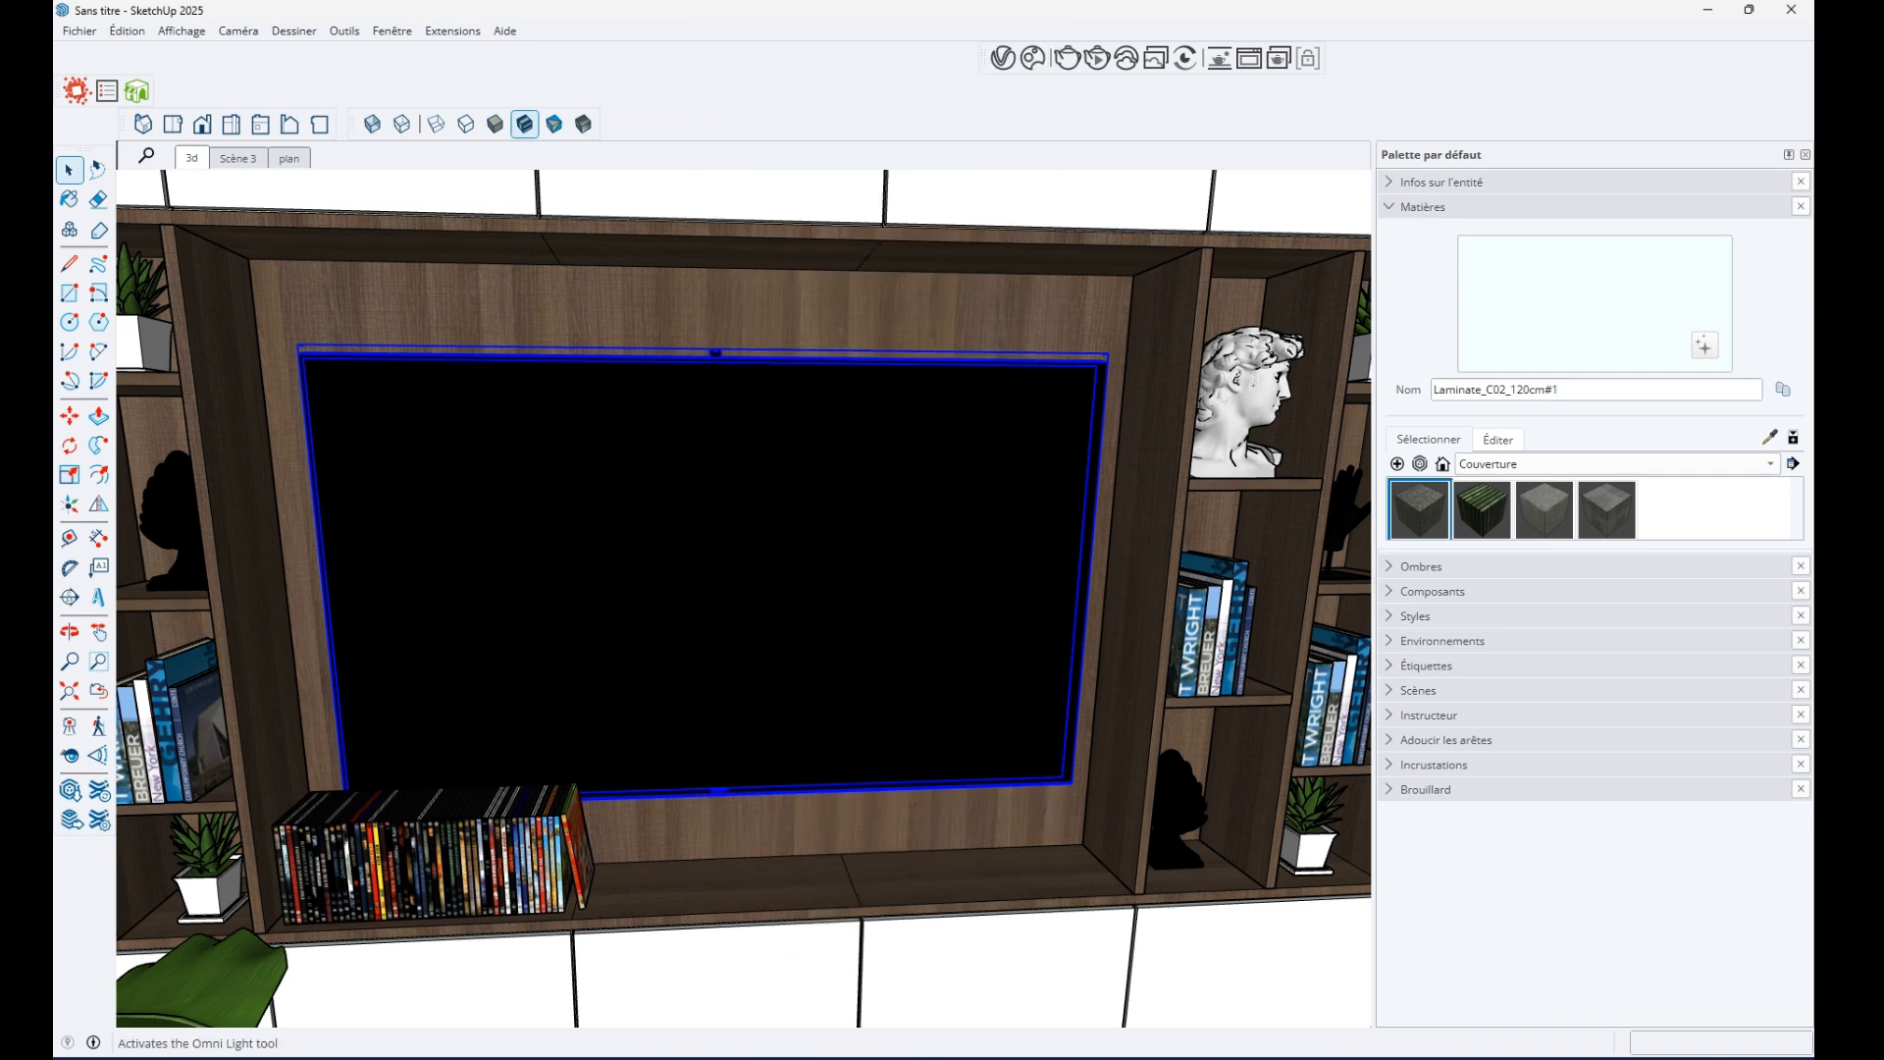
{"action": "left_click_drag", "start_coordinate": [1590, 218], "coordinate": [863, 116]}
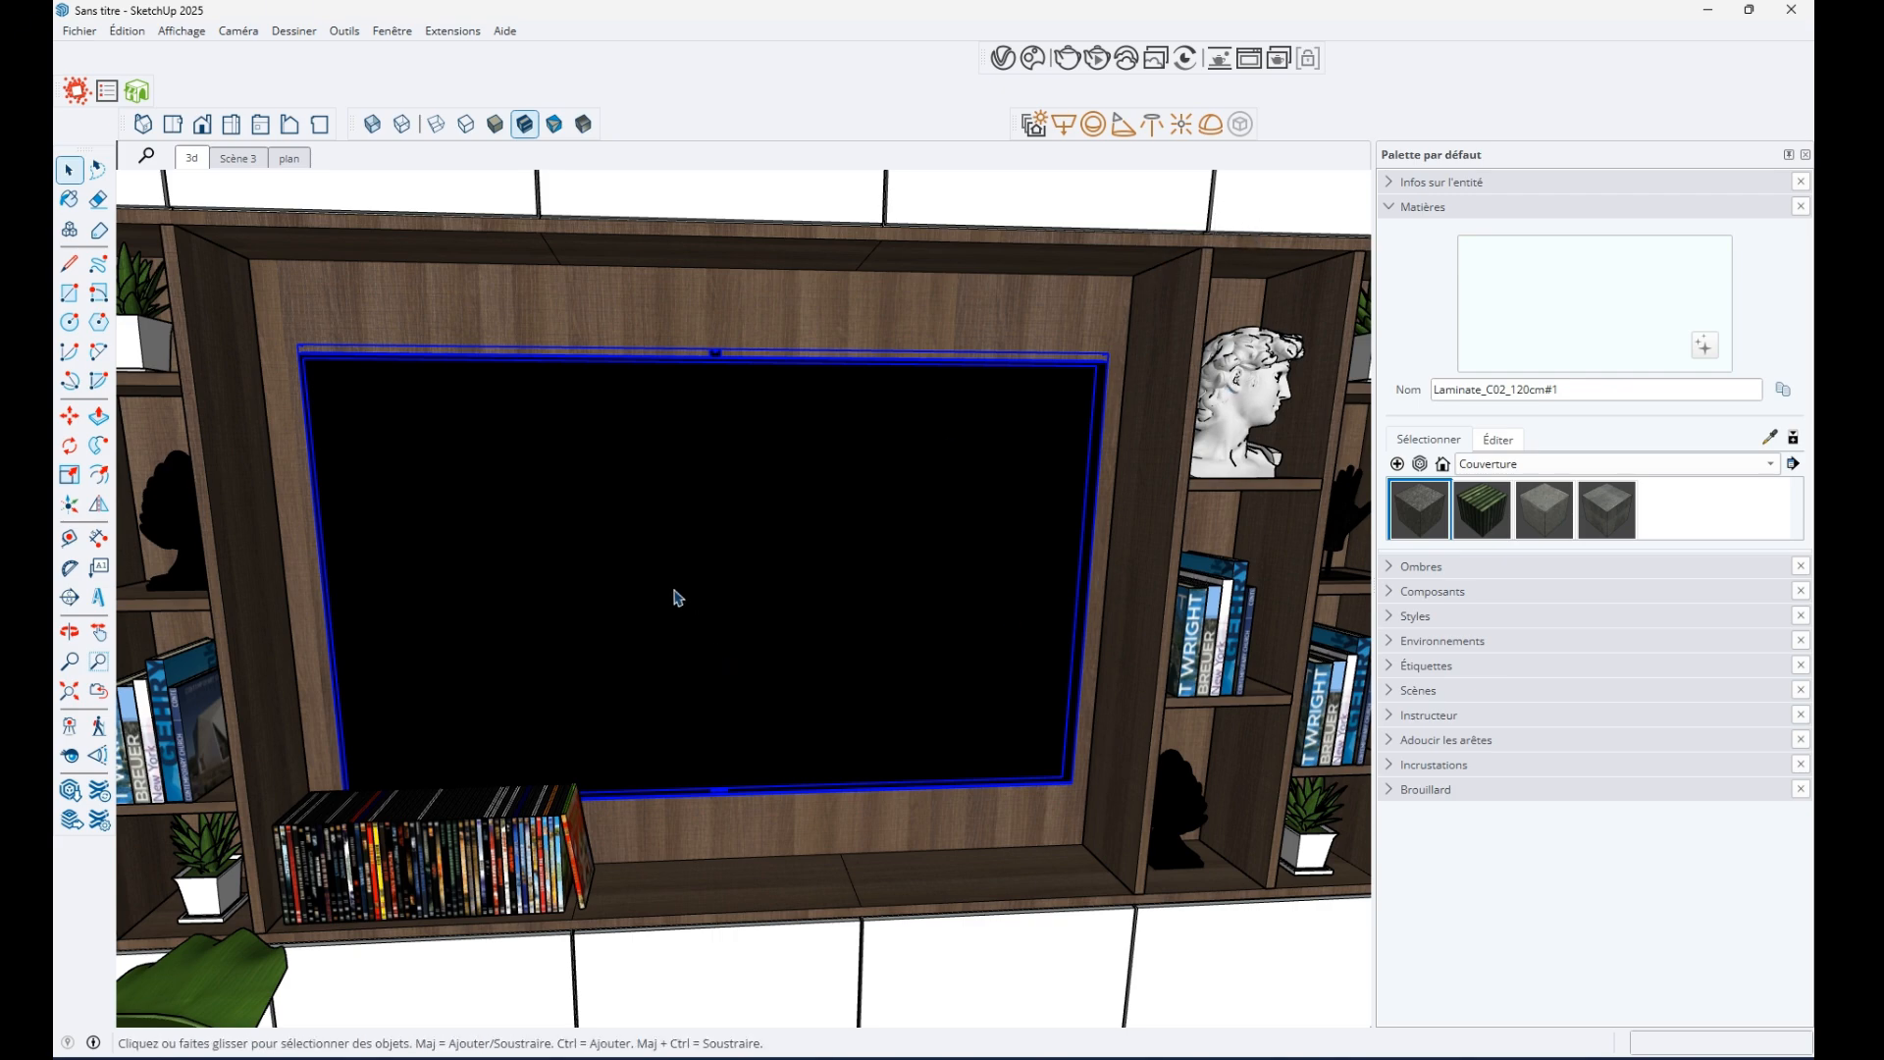
Open the television object for editing and make its front screen face a group
{"action": "middle_click_drag", "start_coordinate": [677, 597], "coordinate": [757, 627]}
{"action": "double_click", "coordinate": [704, 595]}
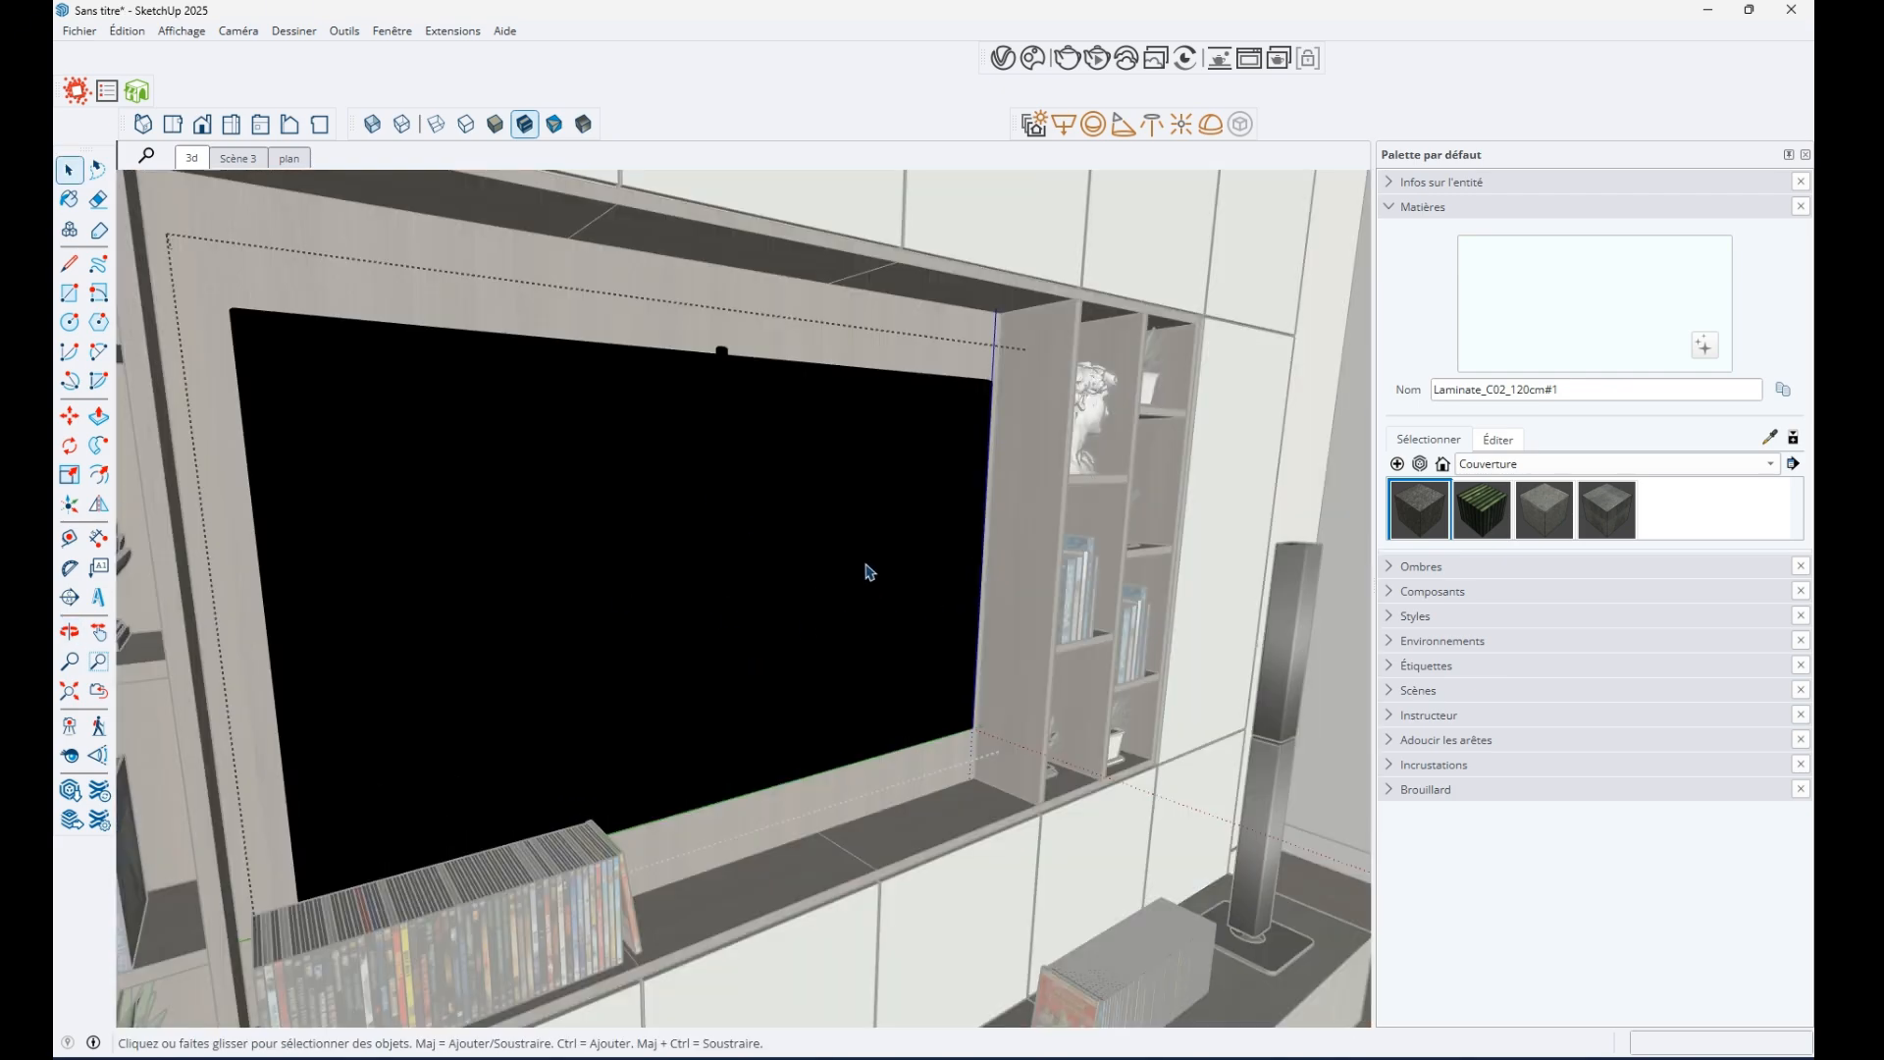
{"action": "middle_click_drag", "start_coordinate": [867, 572], "coordinate": [481, 578]}
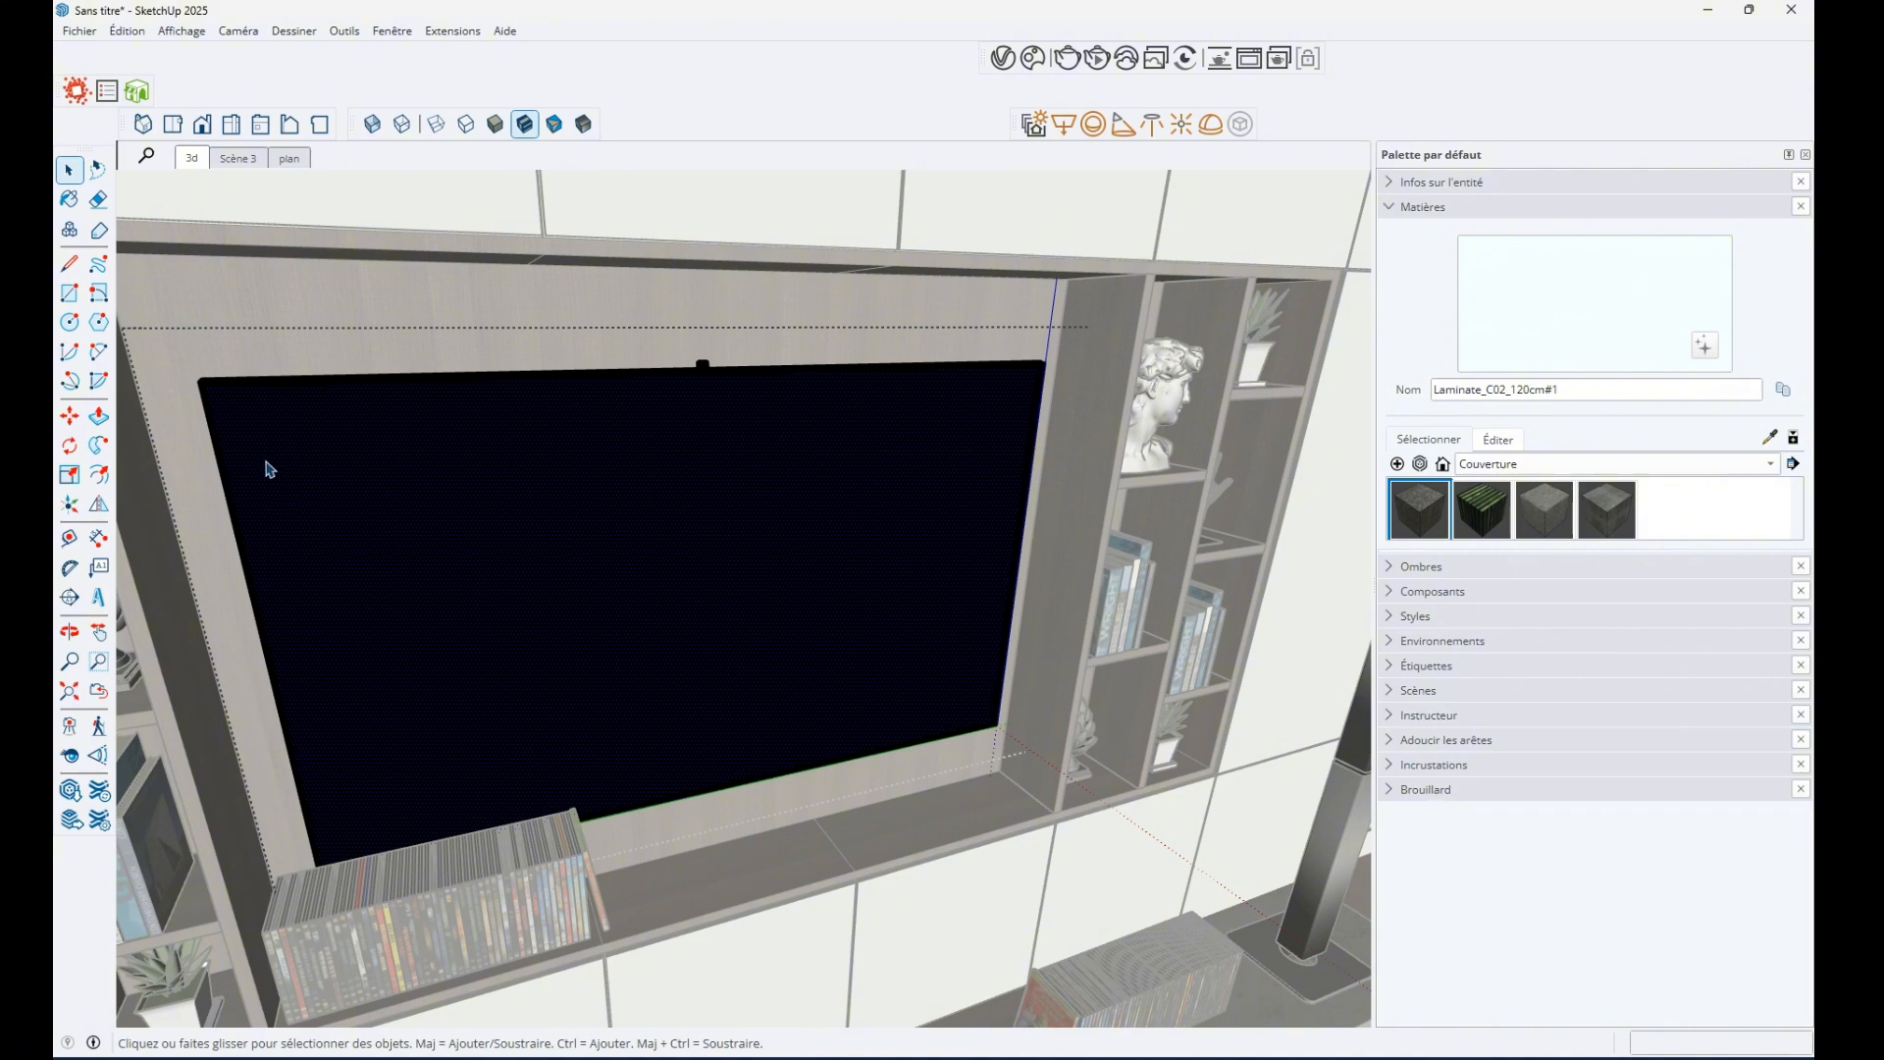
{"action": "scroll", "coordinate": [267, 468], "scroll_direction": "down", "scroll_amount": 3}
{"action": "middle_click_drag", "start_coordinate": [265, 491], "coordinate": [652, 505]}
{"action": "scroll", "coordinate": [492, 521], "scroll_direction": "down", "scroll_amount": 3}
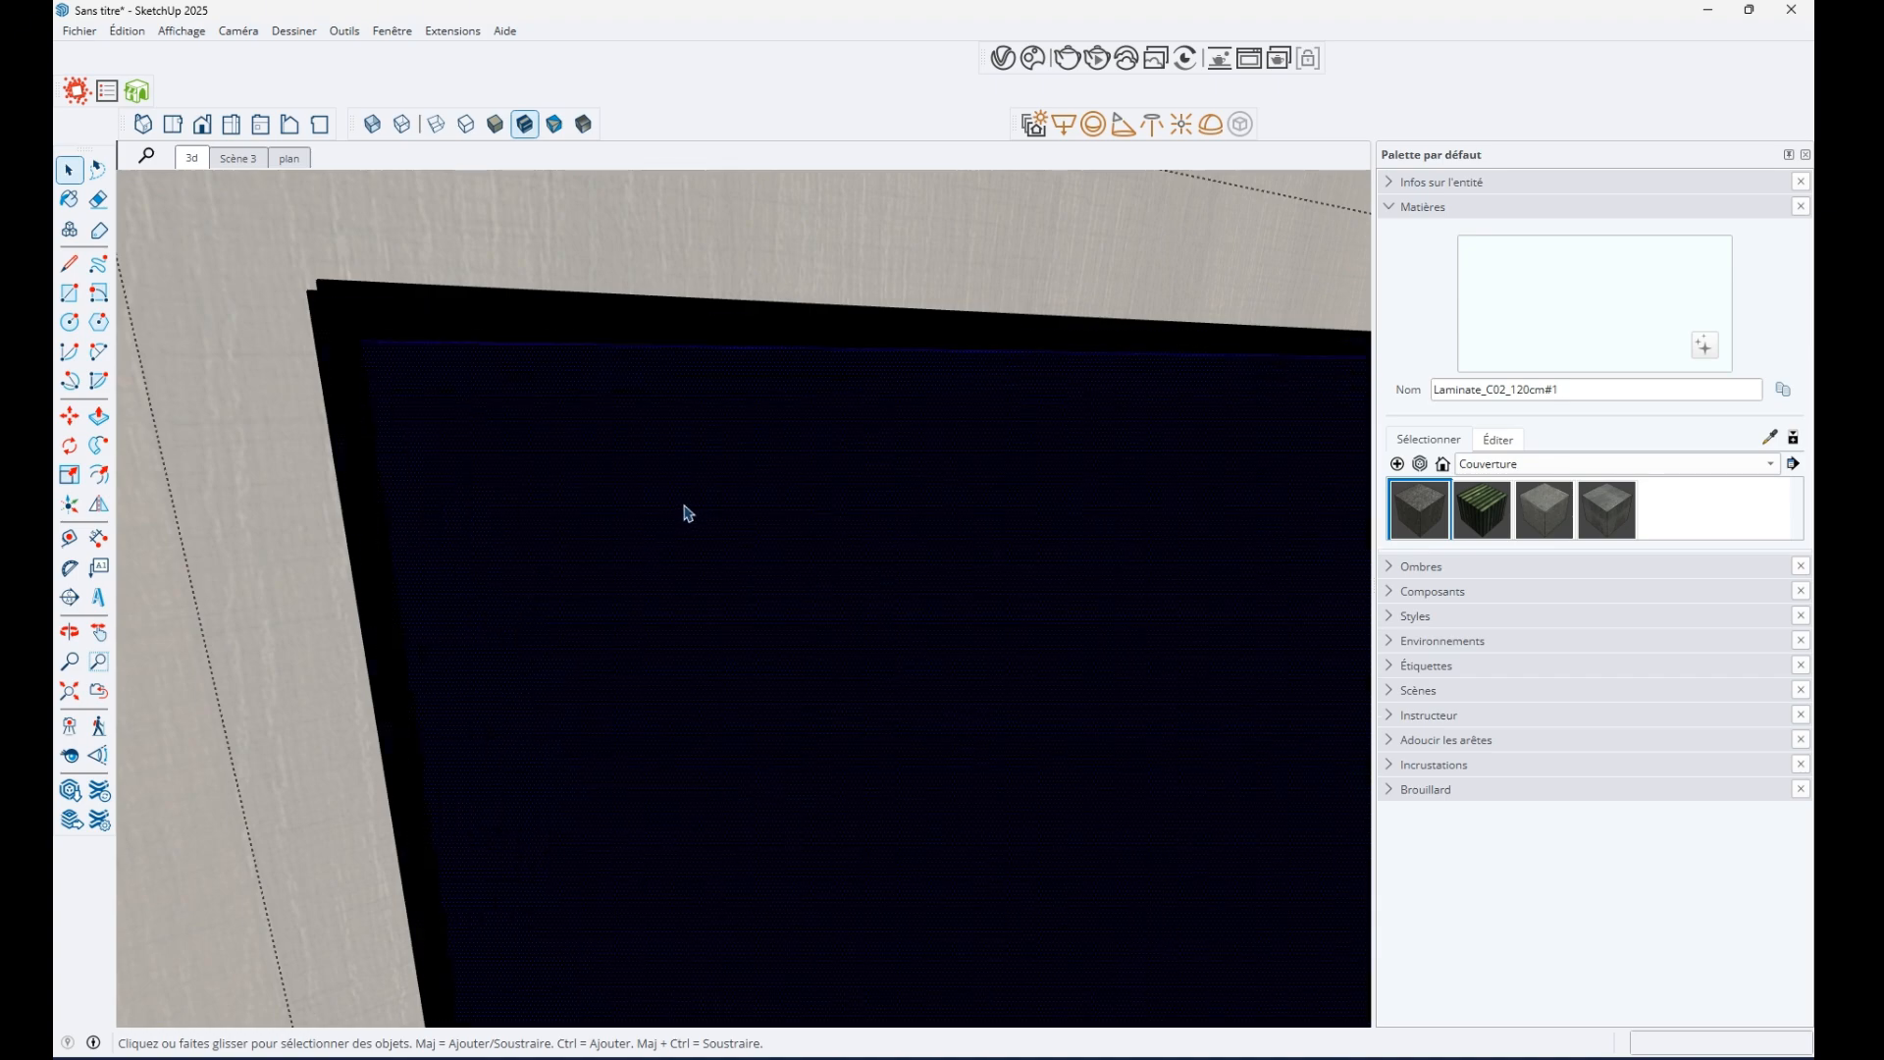
{"action": "scroll", "coordinate": [1197, 726], "scroll_direction": "up", "scroll_amount": 5}
{"action": "scroll", "coordinate": [1080, 678], "scroll_direction": "down", "scroll_amount": 5}
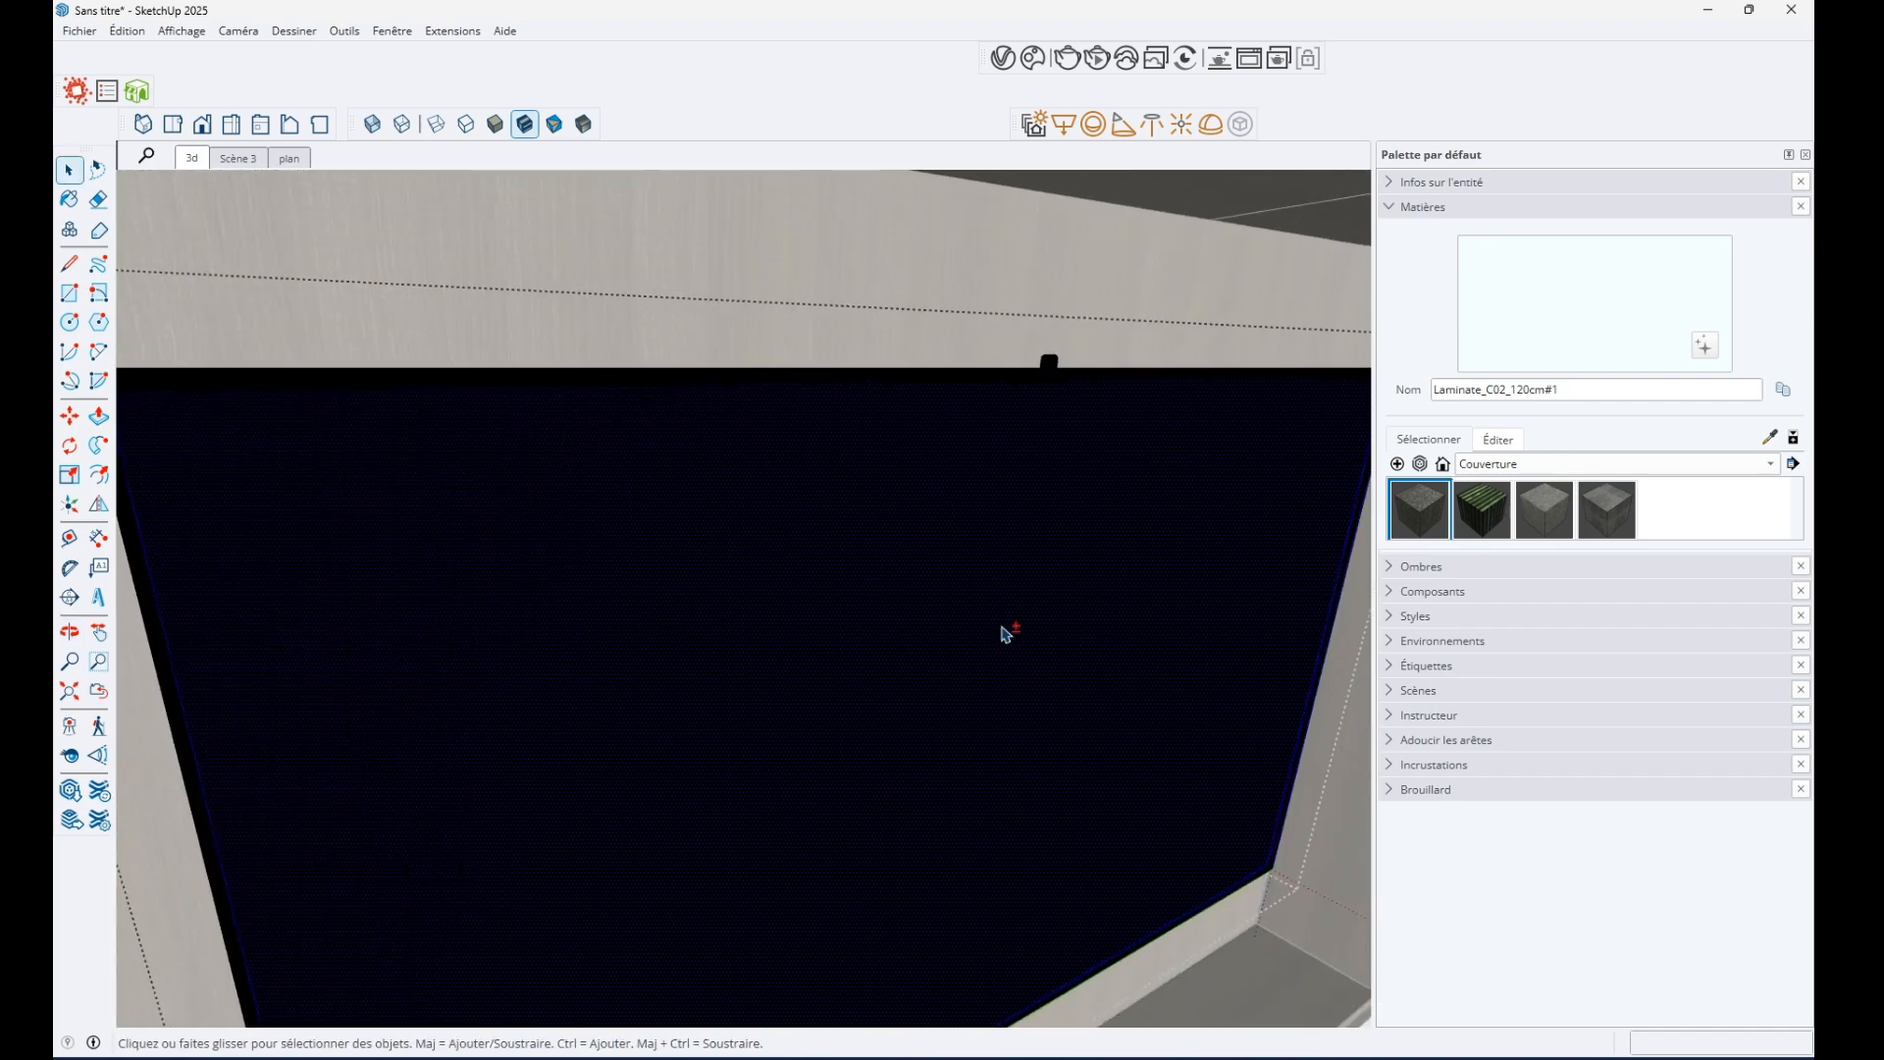
{"action": "middle_click_drag", "start_coordinate": [1004, 631], "coordinate": [850, 547], "text": "shift"}
{"action": "right_click", "coordinate": [846, 549]}
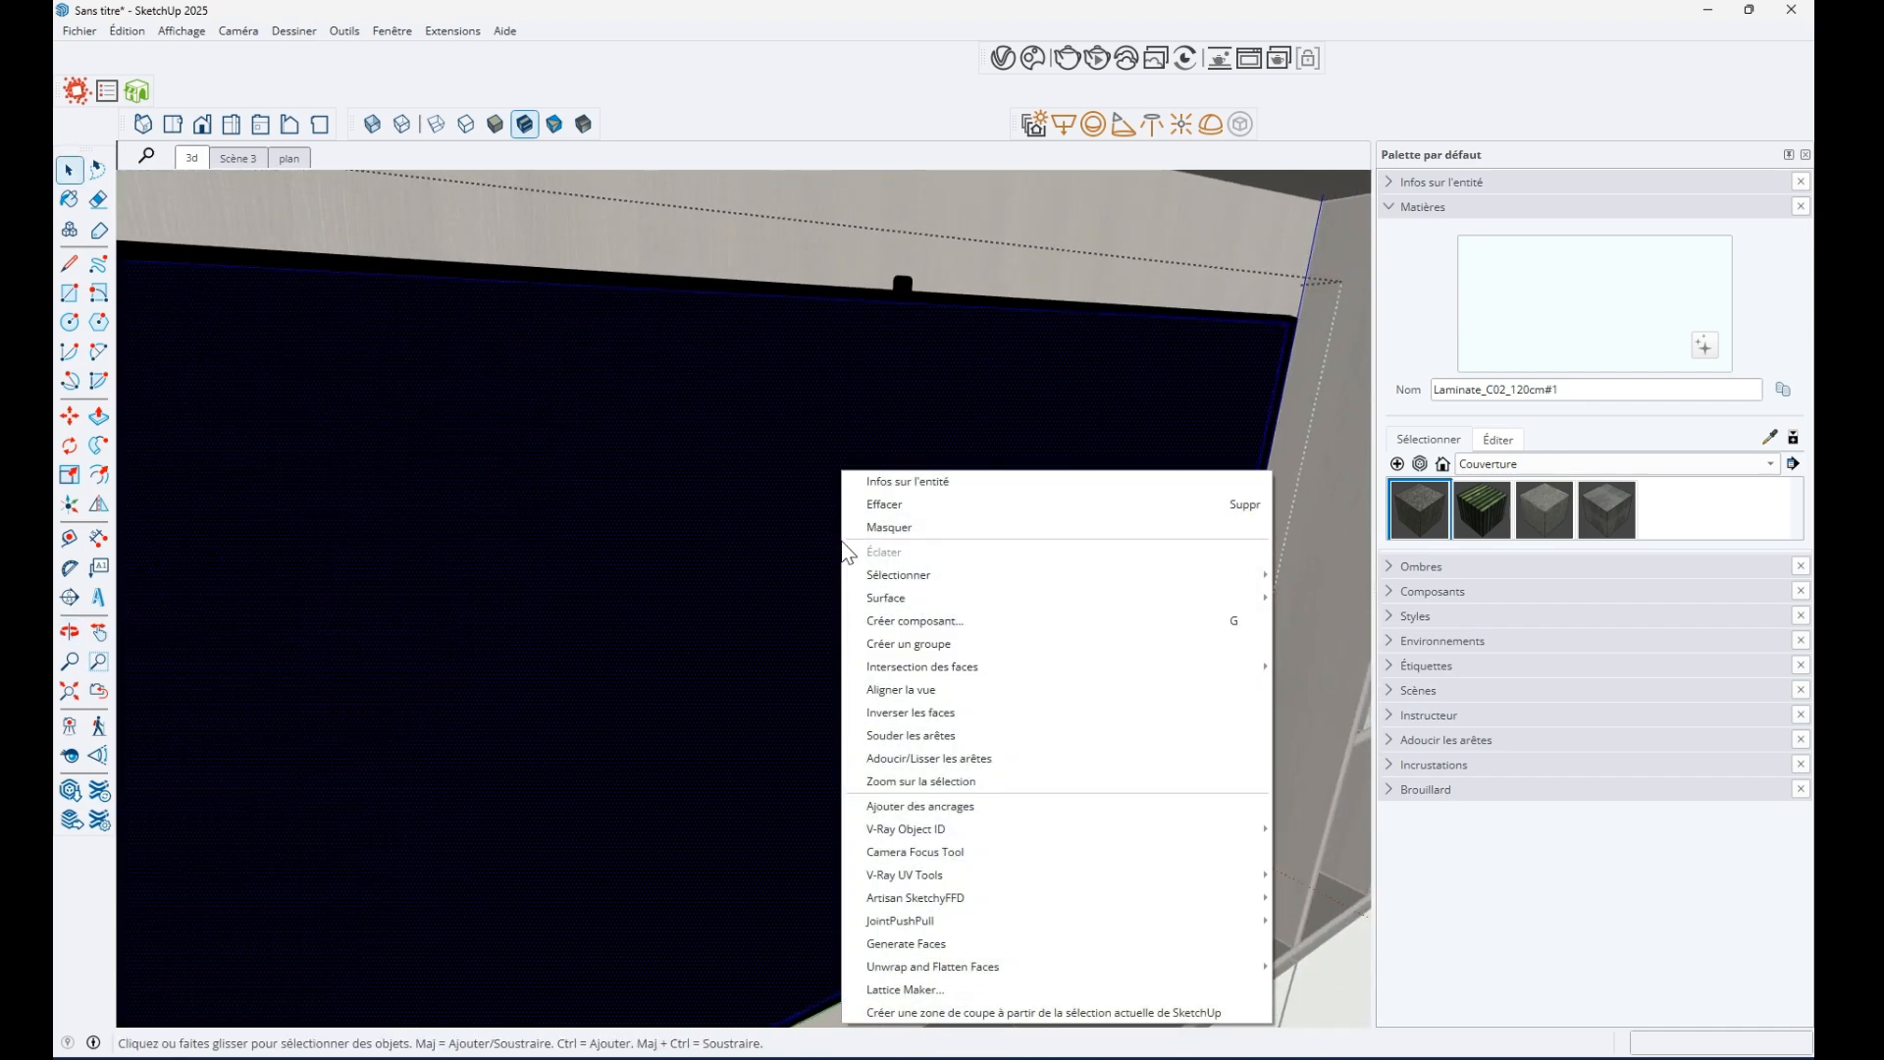
{"action": "left_click", "coordinate": [905, 712]}
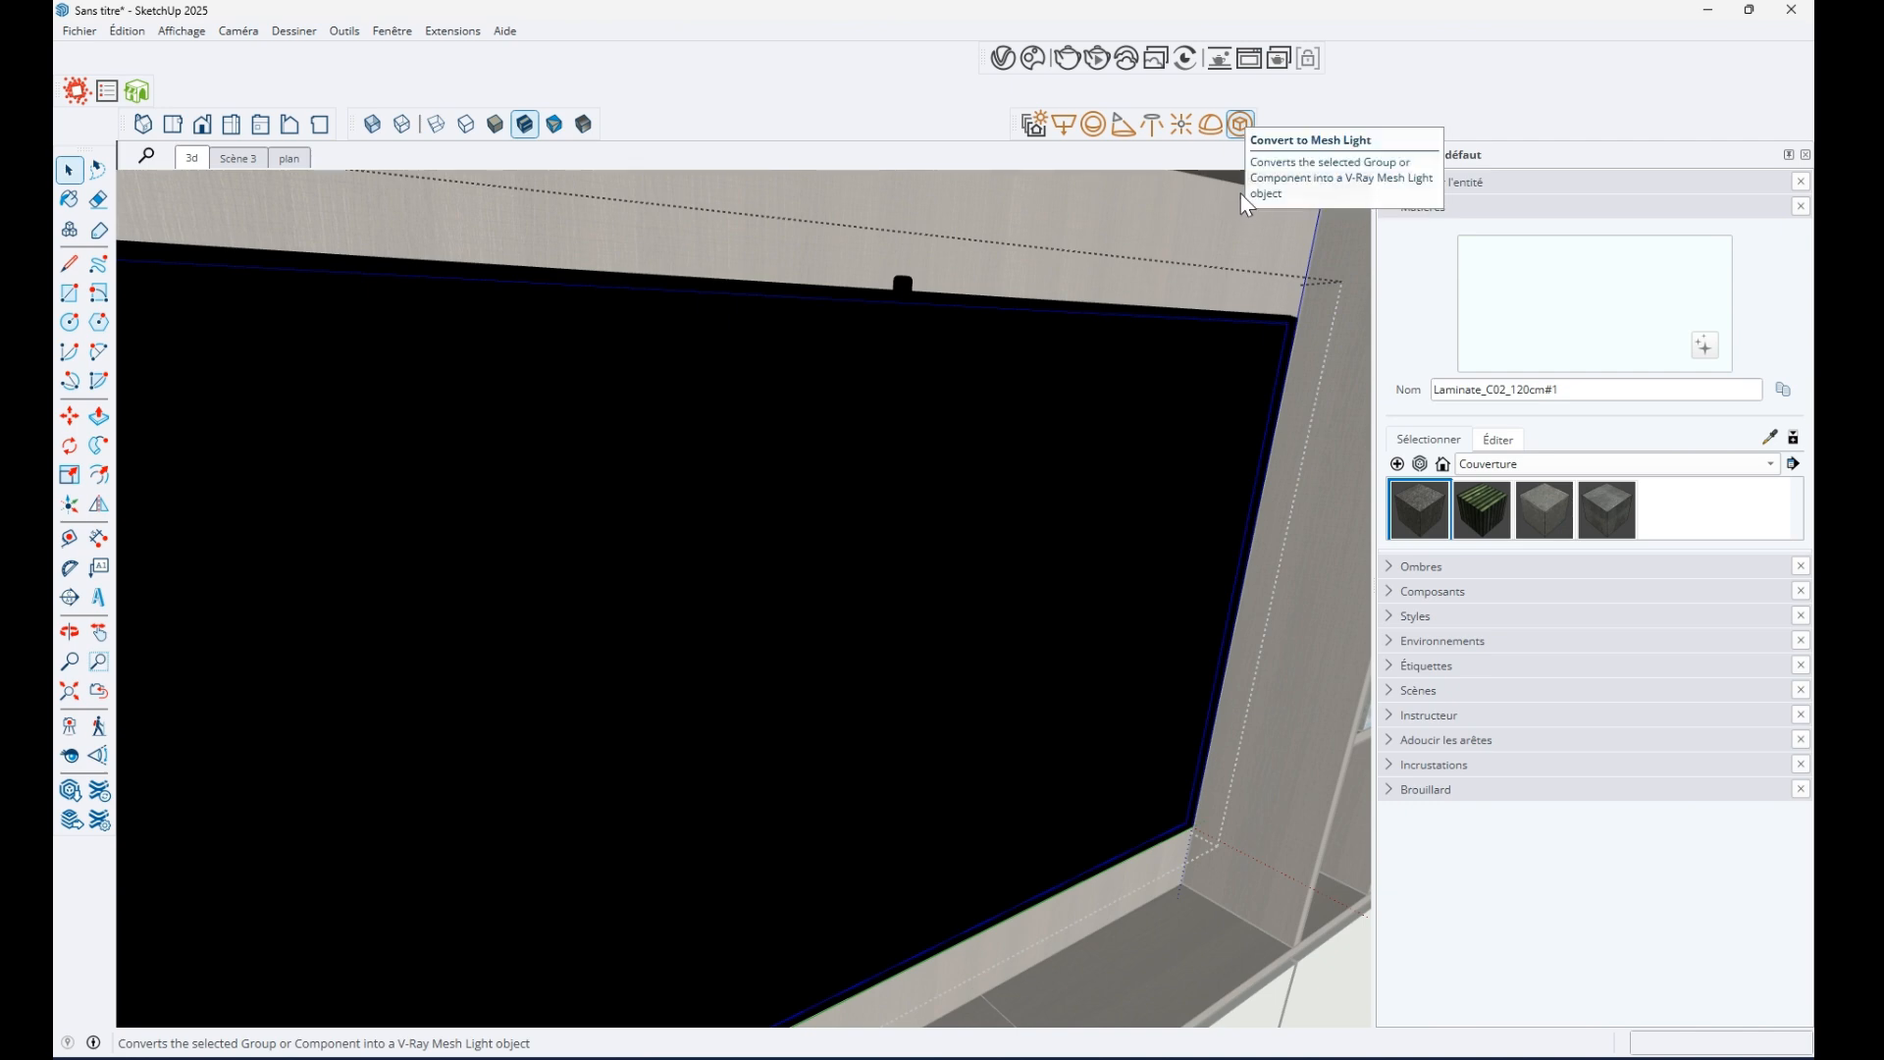
Convert the television screen group into a V-Ray mesh light
{"action": "left_click", "coordinate": [1195, 287]}
{"action": "left_click", "coordinate": [990, 521]}
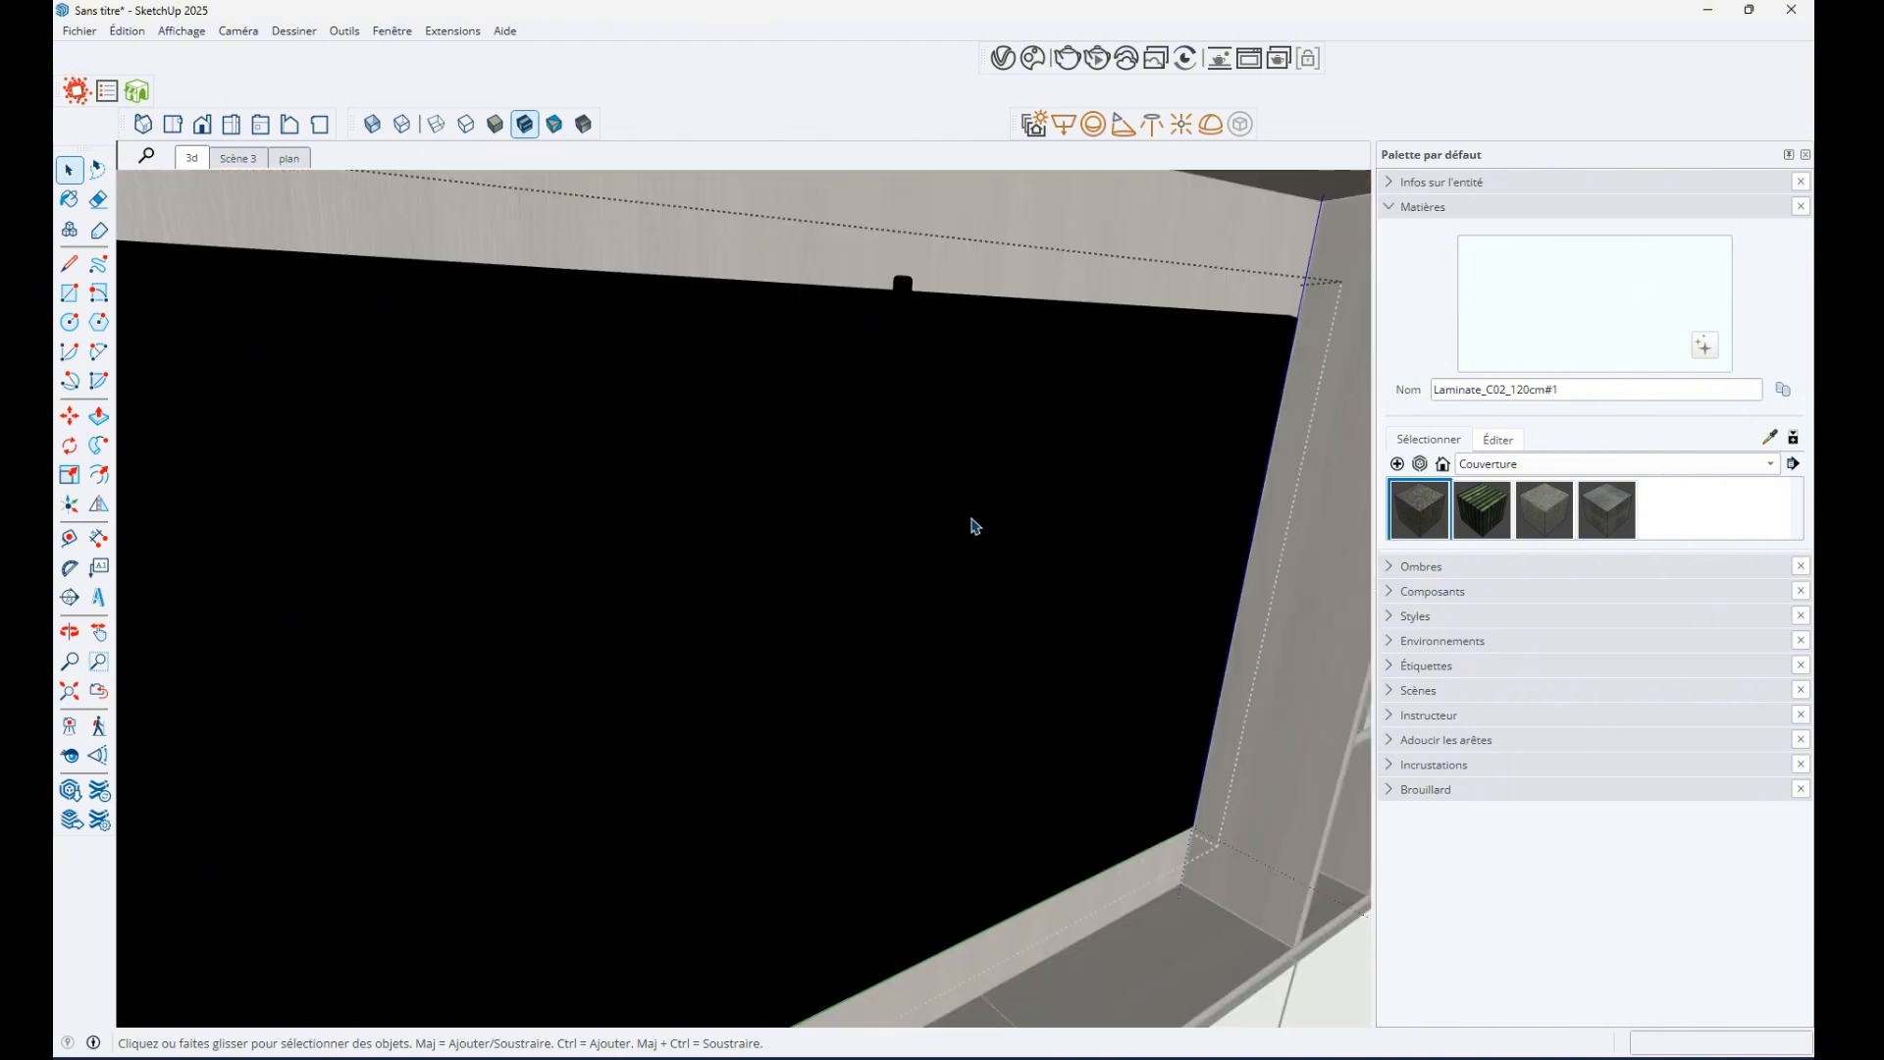
{"action": "left_click", "coordinate": [1241, 125]}
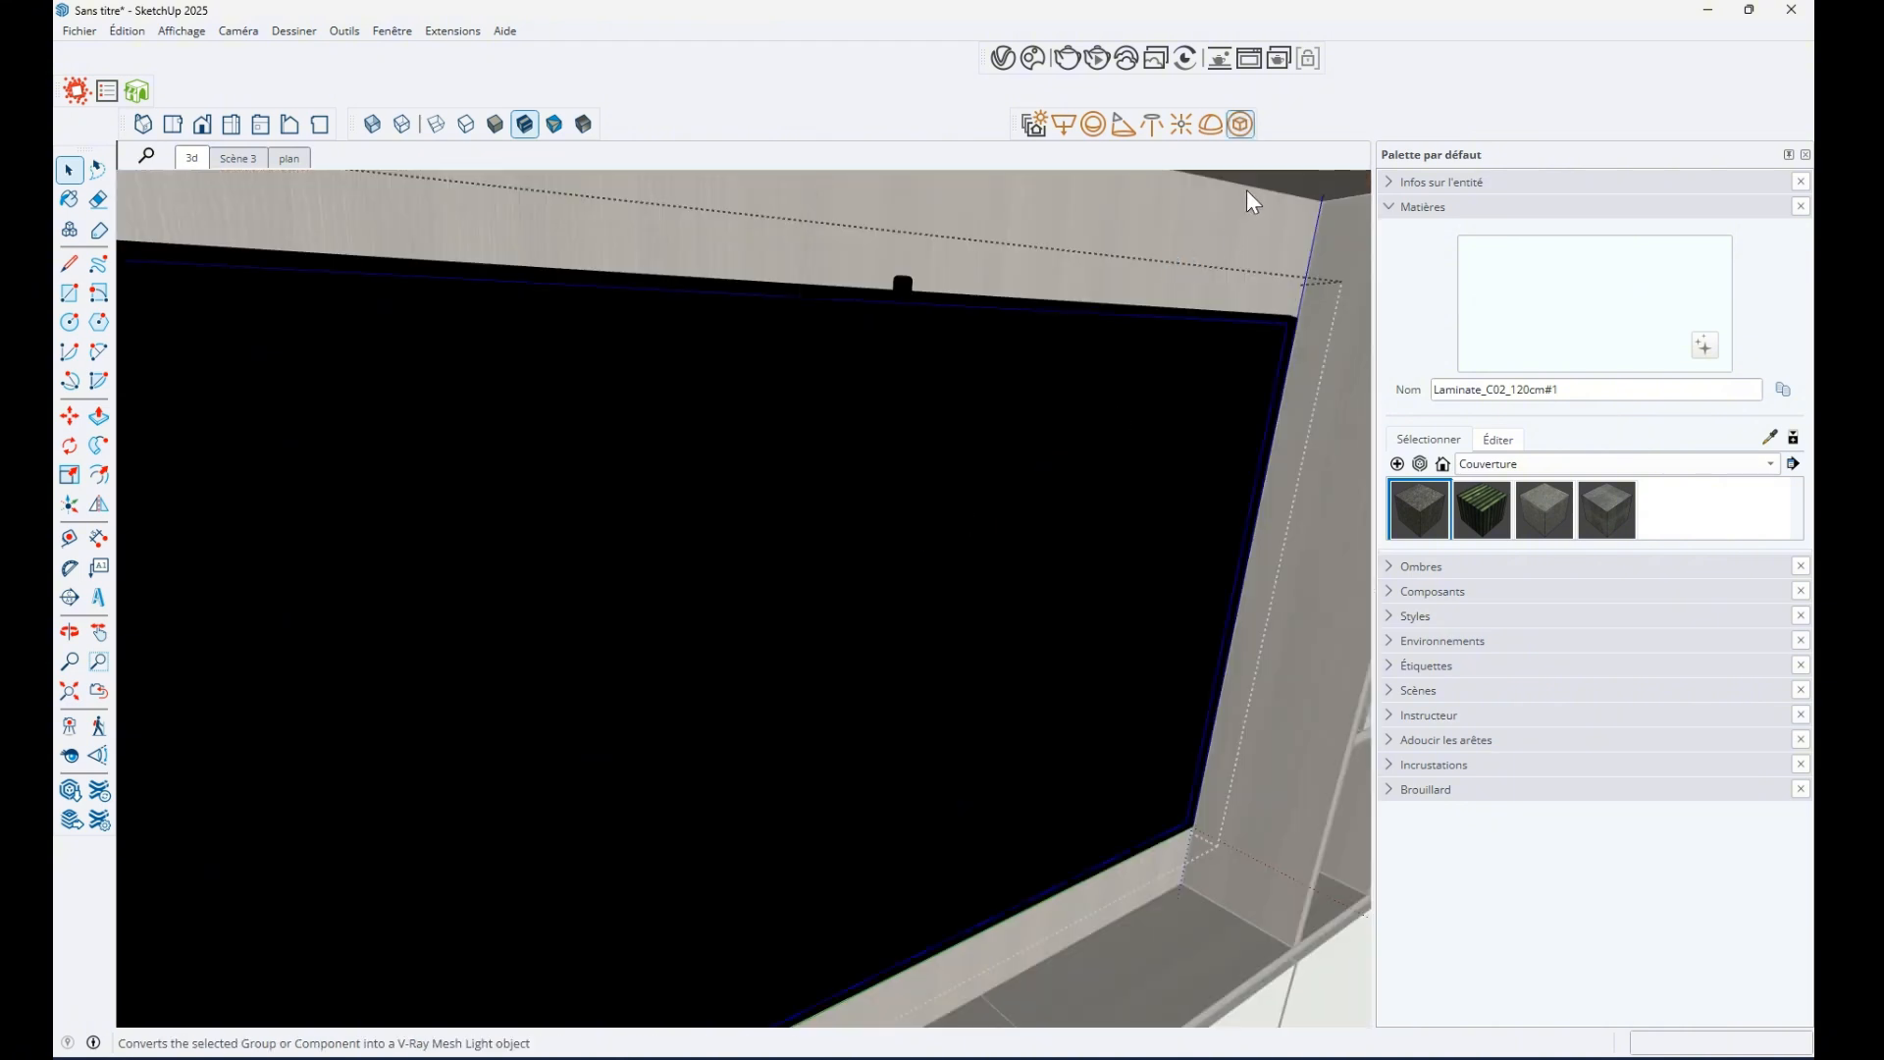
{"action": "middle_click_drag", "start_coordinate": [1070, 747], "coordinate": [837, 693]}
{"action": "scroll", "coordinate": [765, 698], "scroll_direction": "down", "scroll_amount": 3}
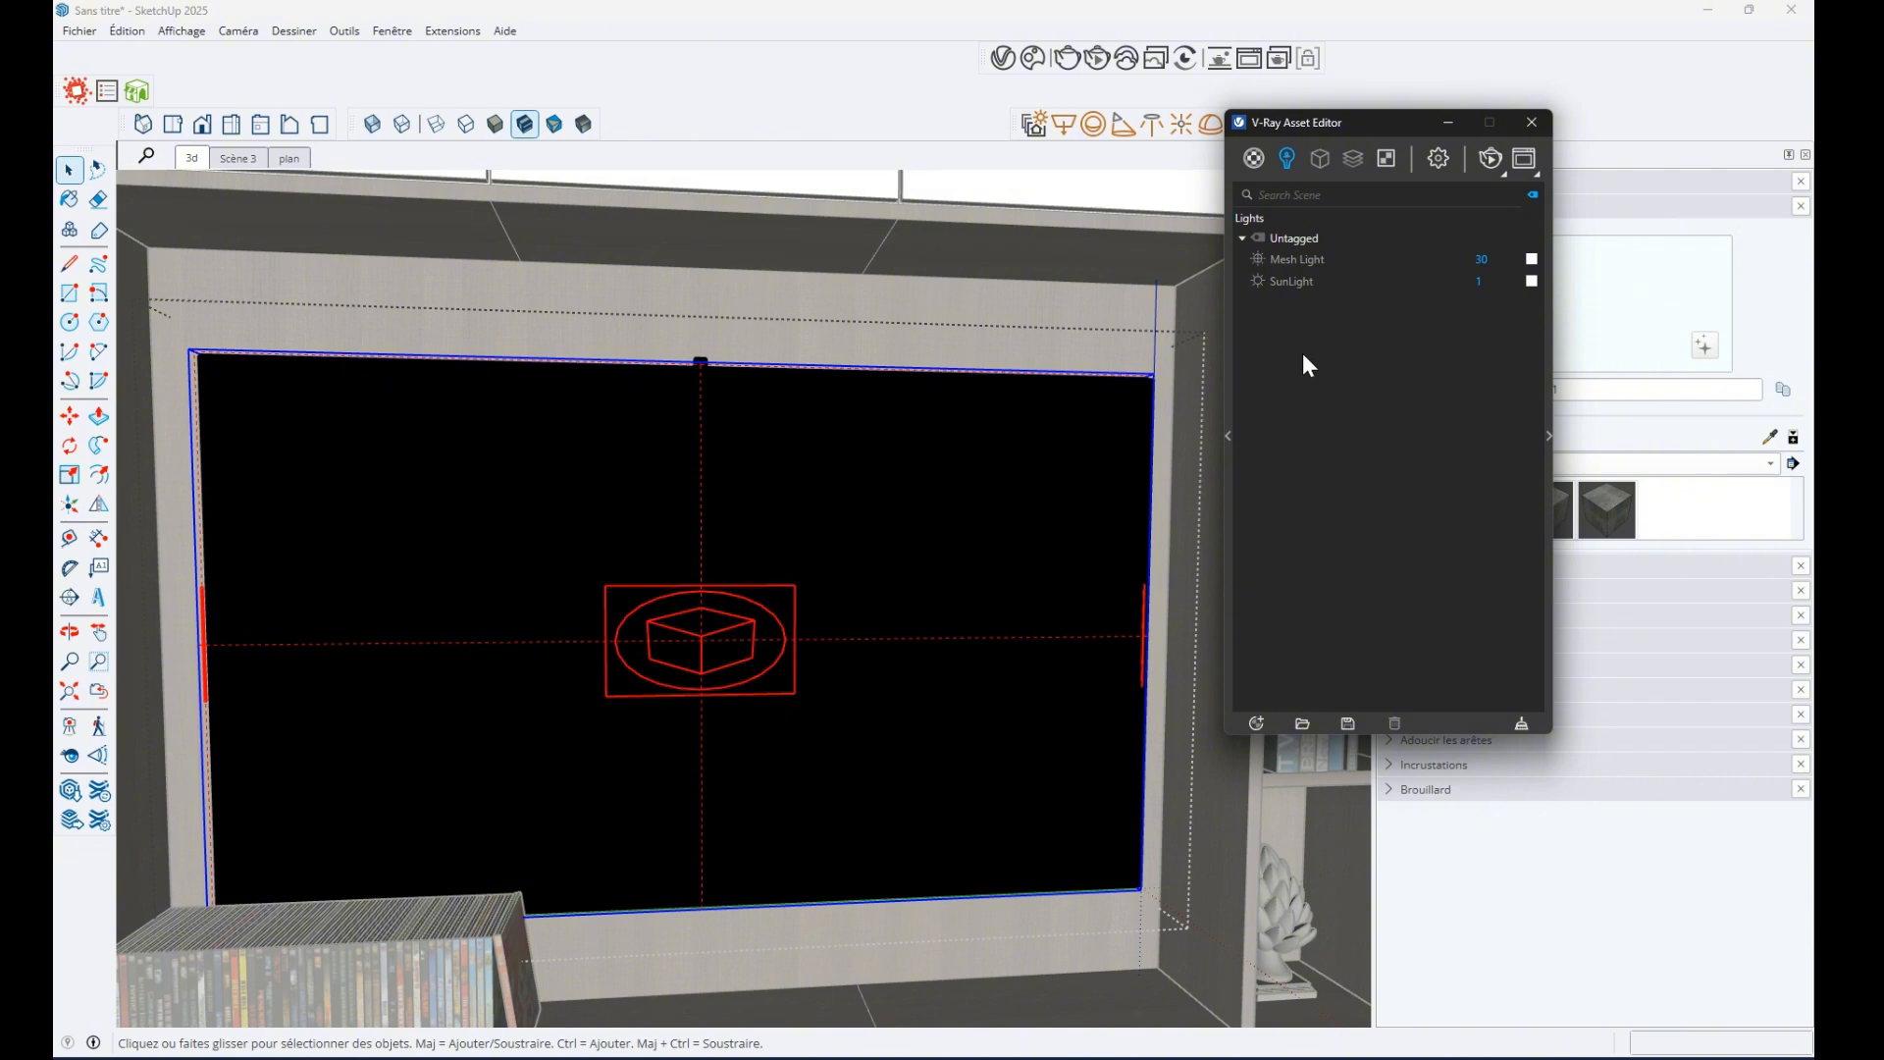
Rename the new mesh light as Mesh Light tv in the V-Ray lights list
{"action": "left_click", "coordinate": [1294, 262]}
{"action": "key", "text": "F2"}
{"action": "type", "text": "tv"}
{"action": "key", "text": "Tab"}
Preview the television light in an interactive render and close the frame buffer
{"action": "left_click", "coordinate": [1496, 227]}
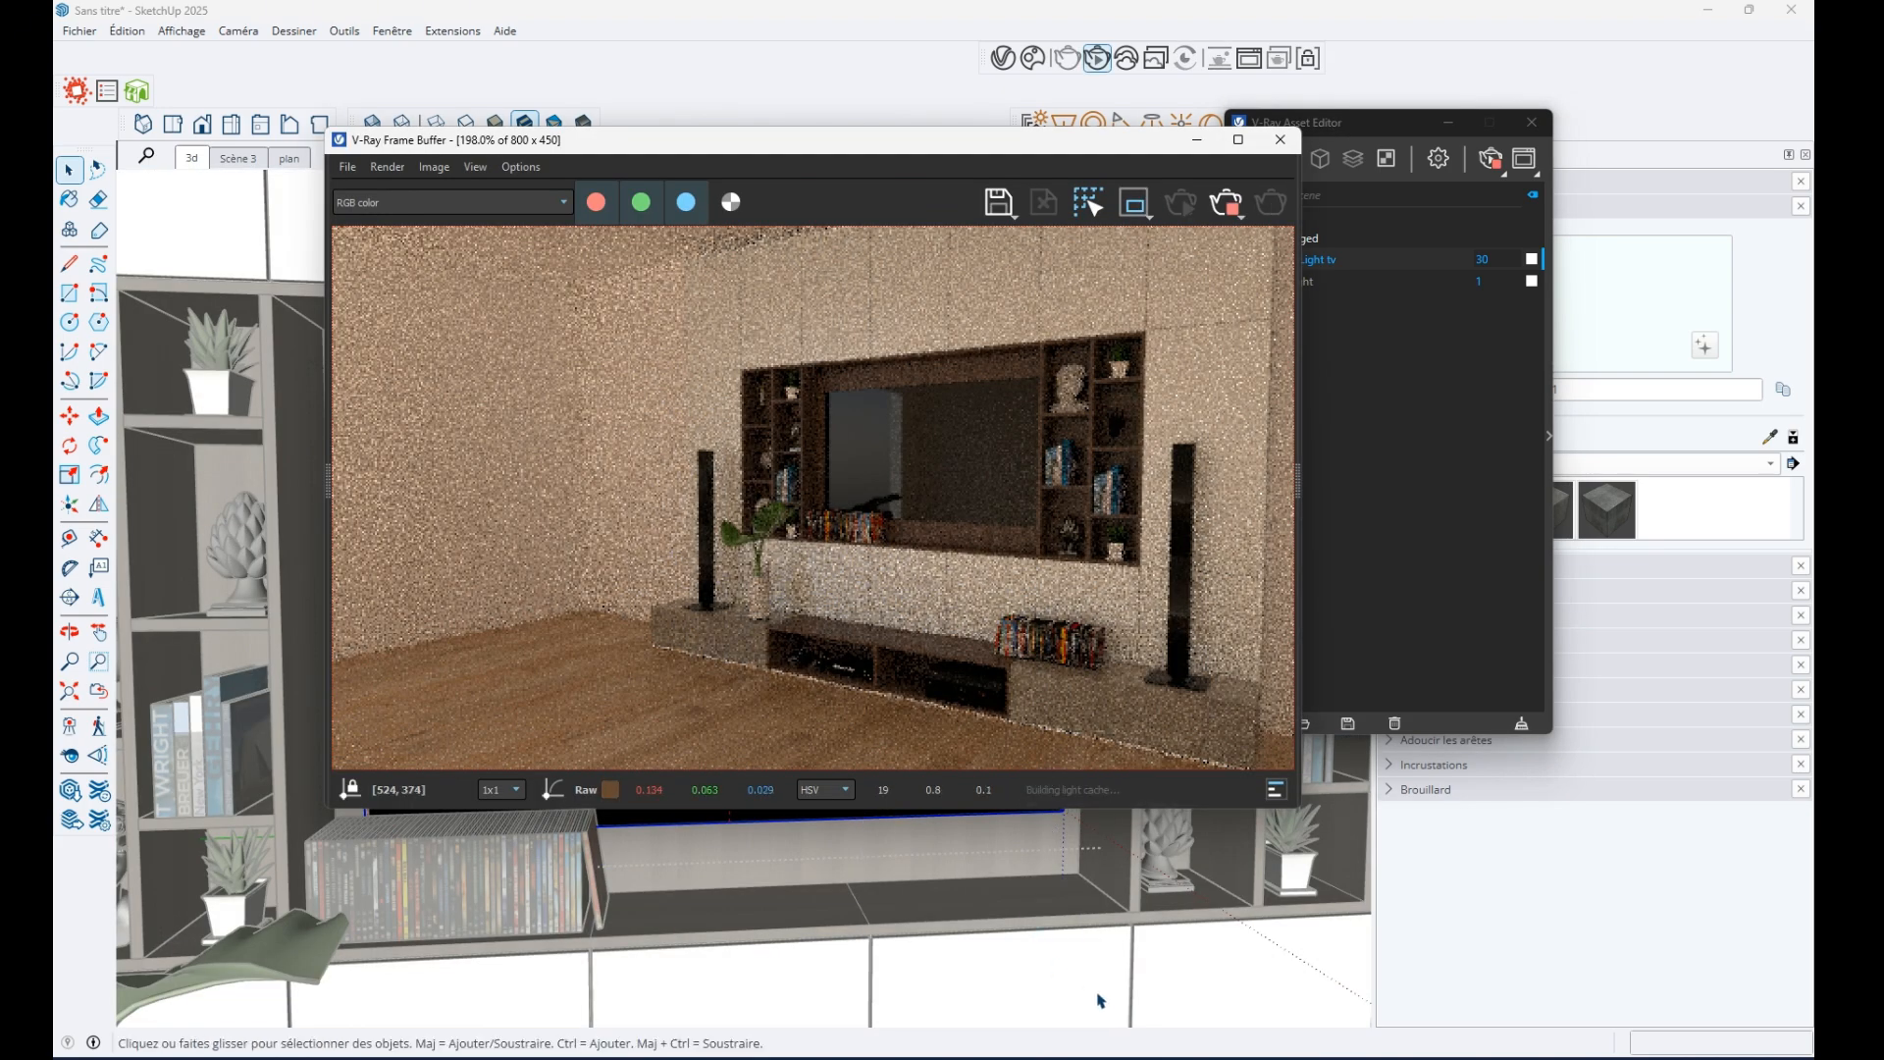
{"action": "scroll", "coordinate": [1104, 999], "scroll_direction": "up", "scroll_amount": 3}
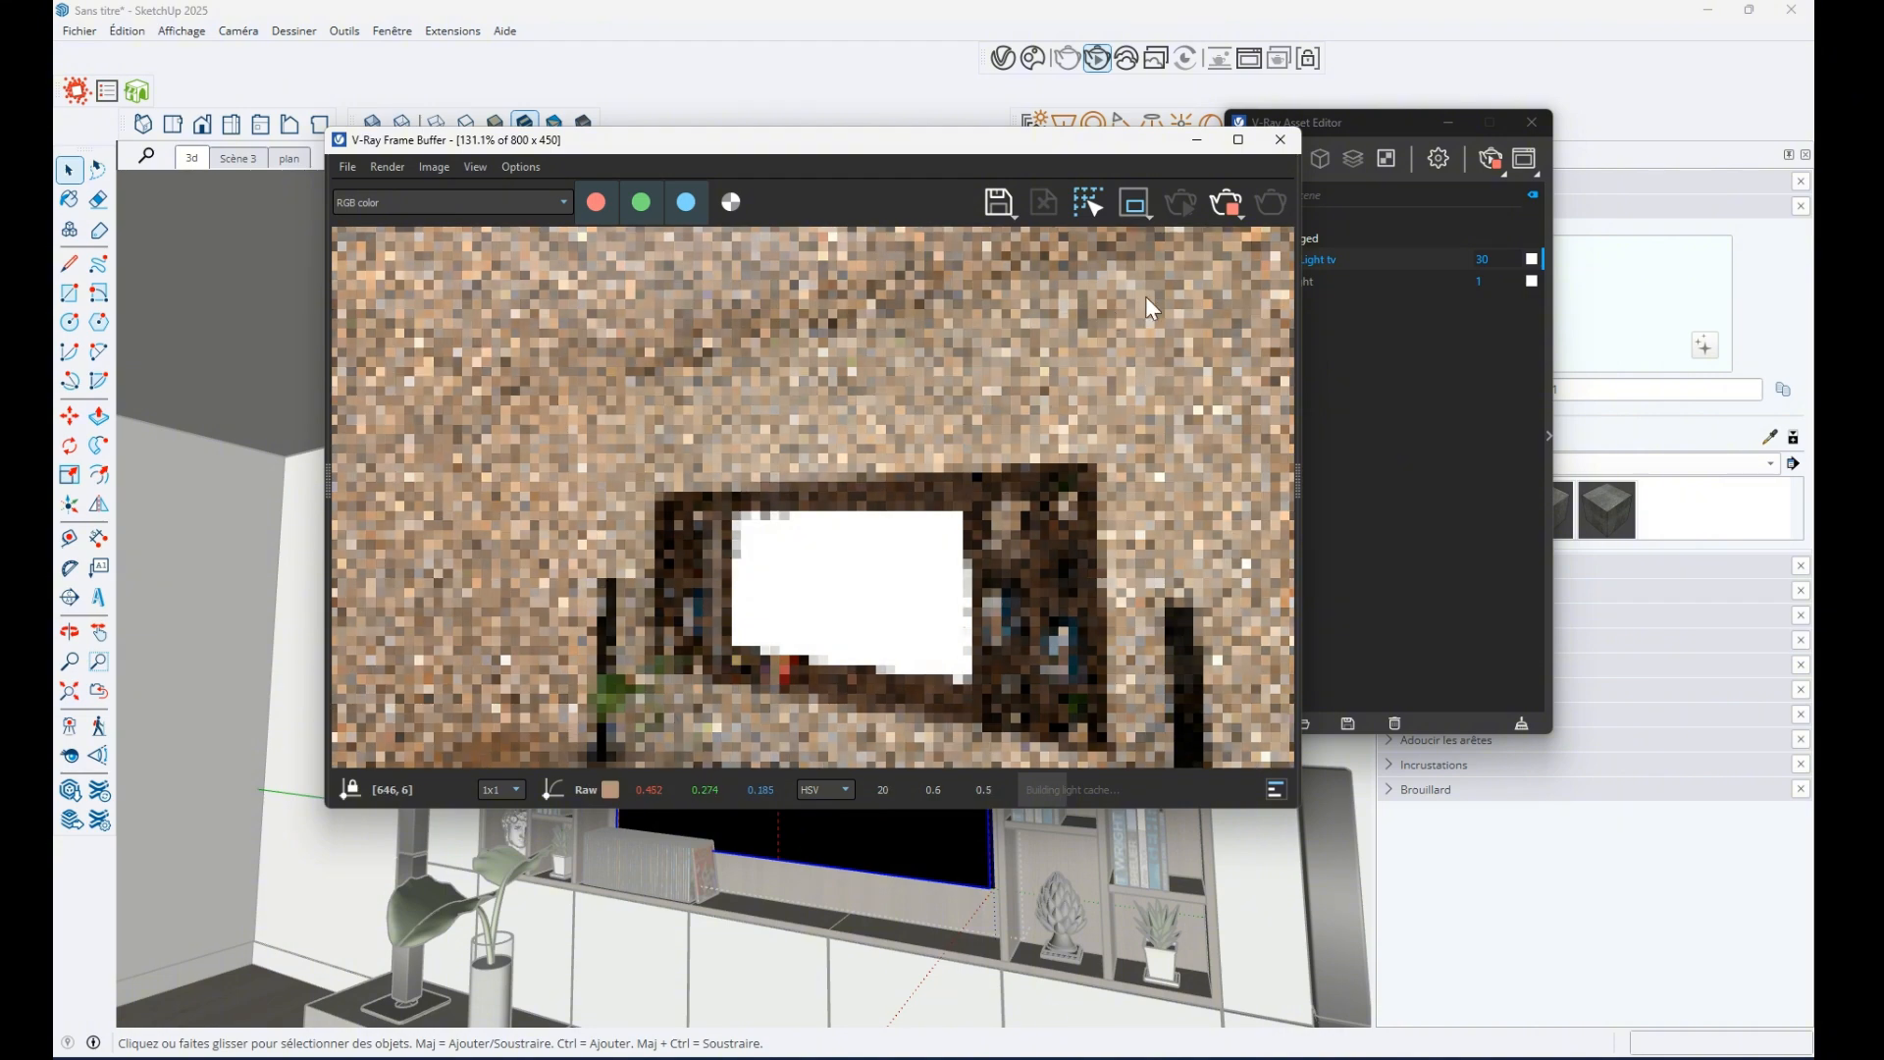
{"action": "left_click", "coordinate": [1281, 140]}
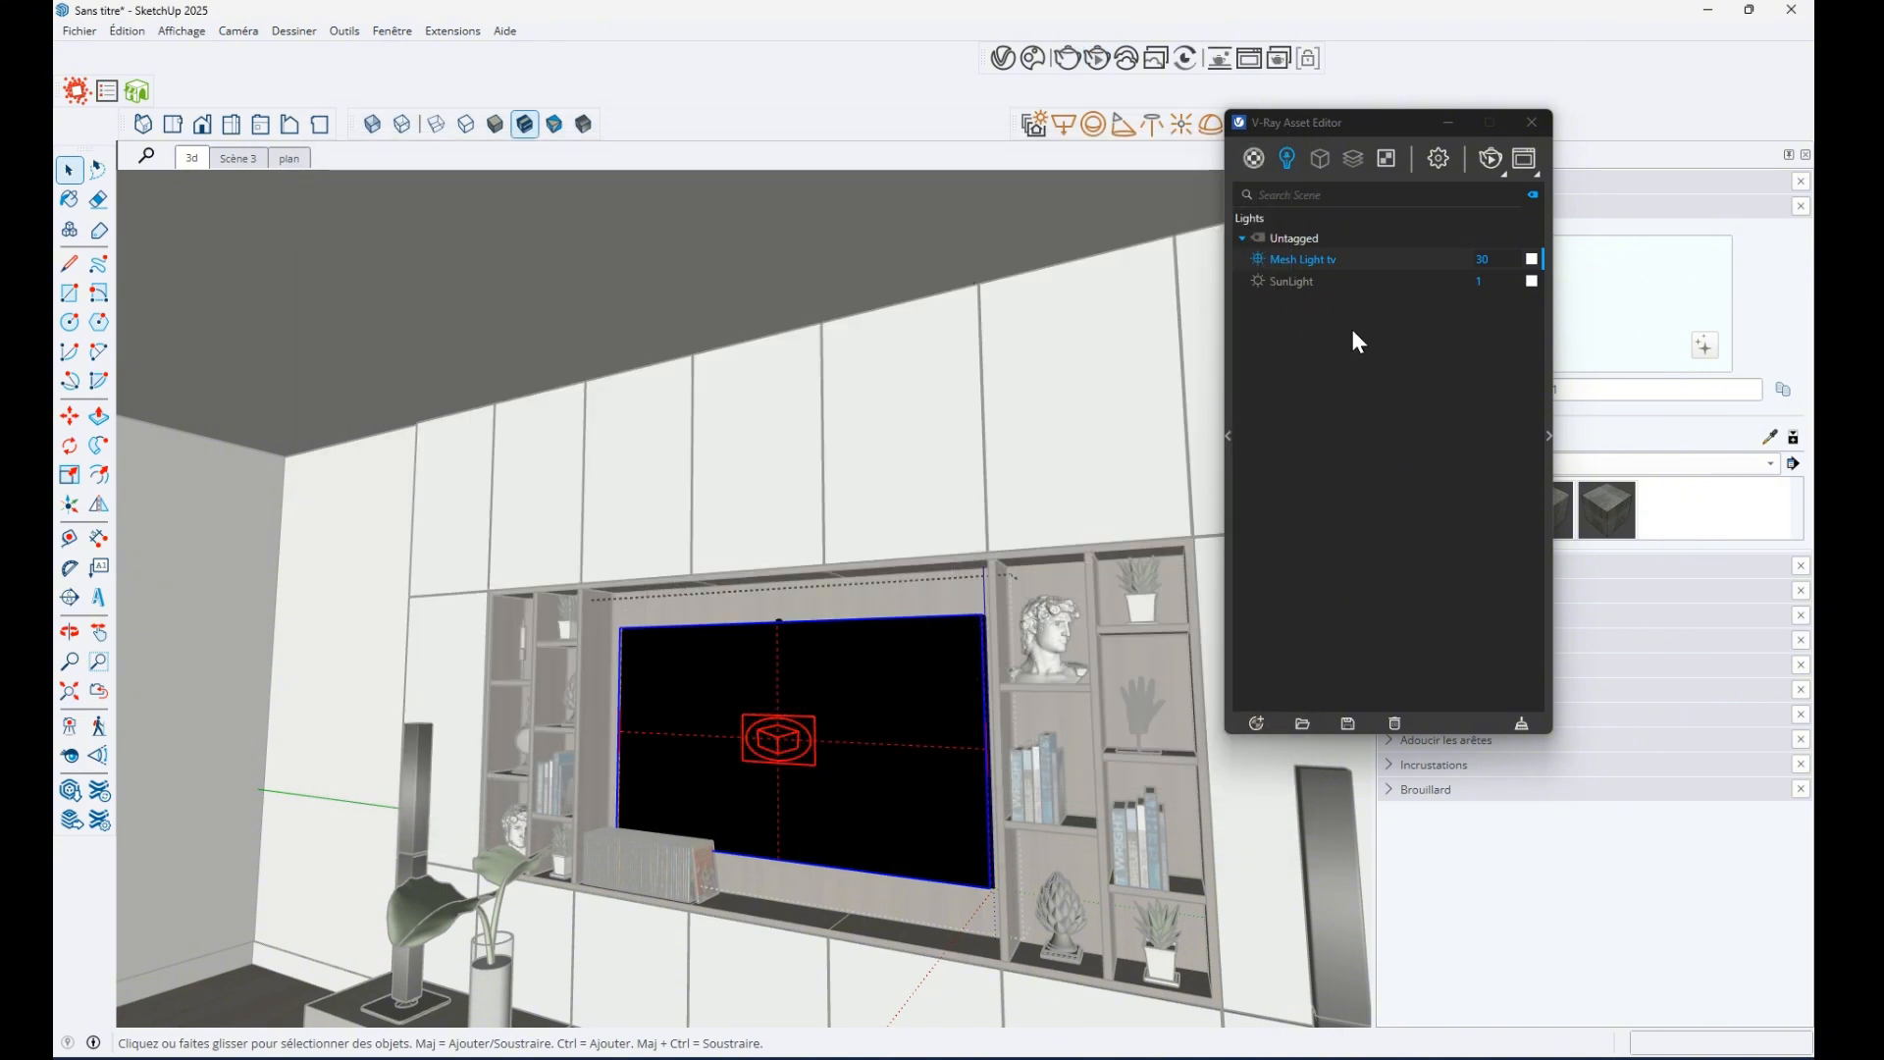
Create a new Generic V-Ray material and name it ECRAN TV
{"action": "scroll", "coordinate": [933, 731], "scroll_direction": "up", "scroll_amount": 6}
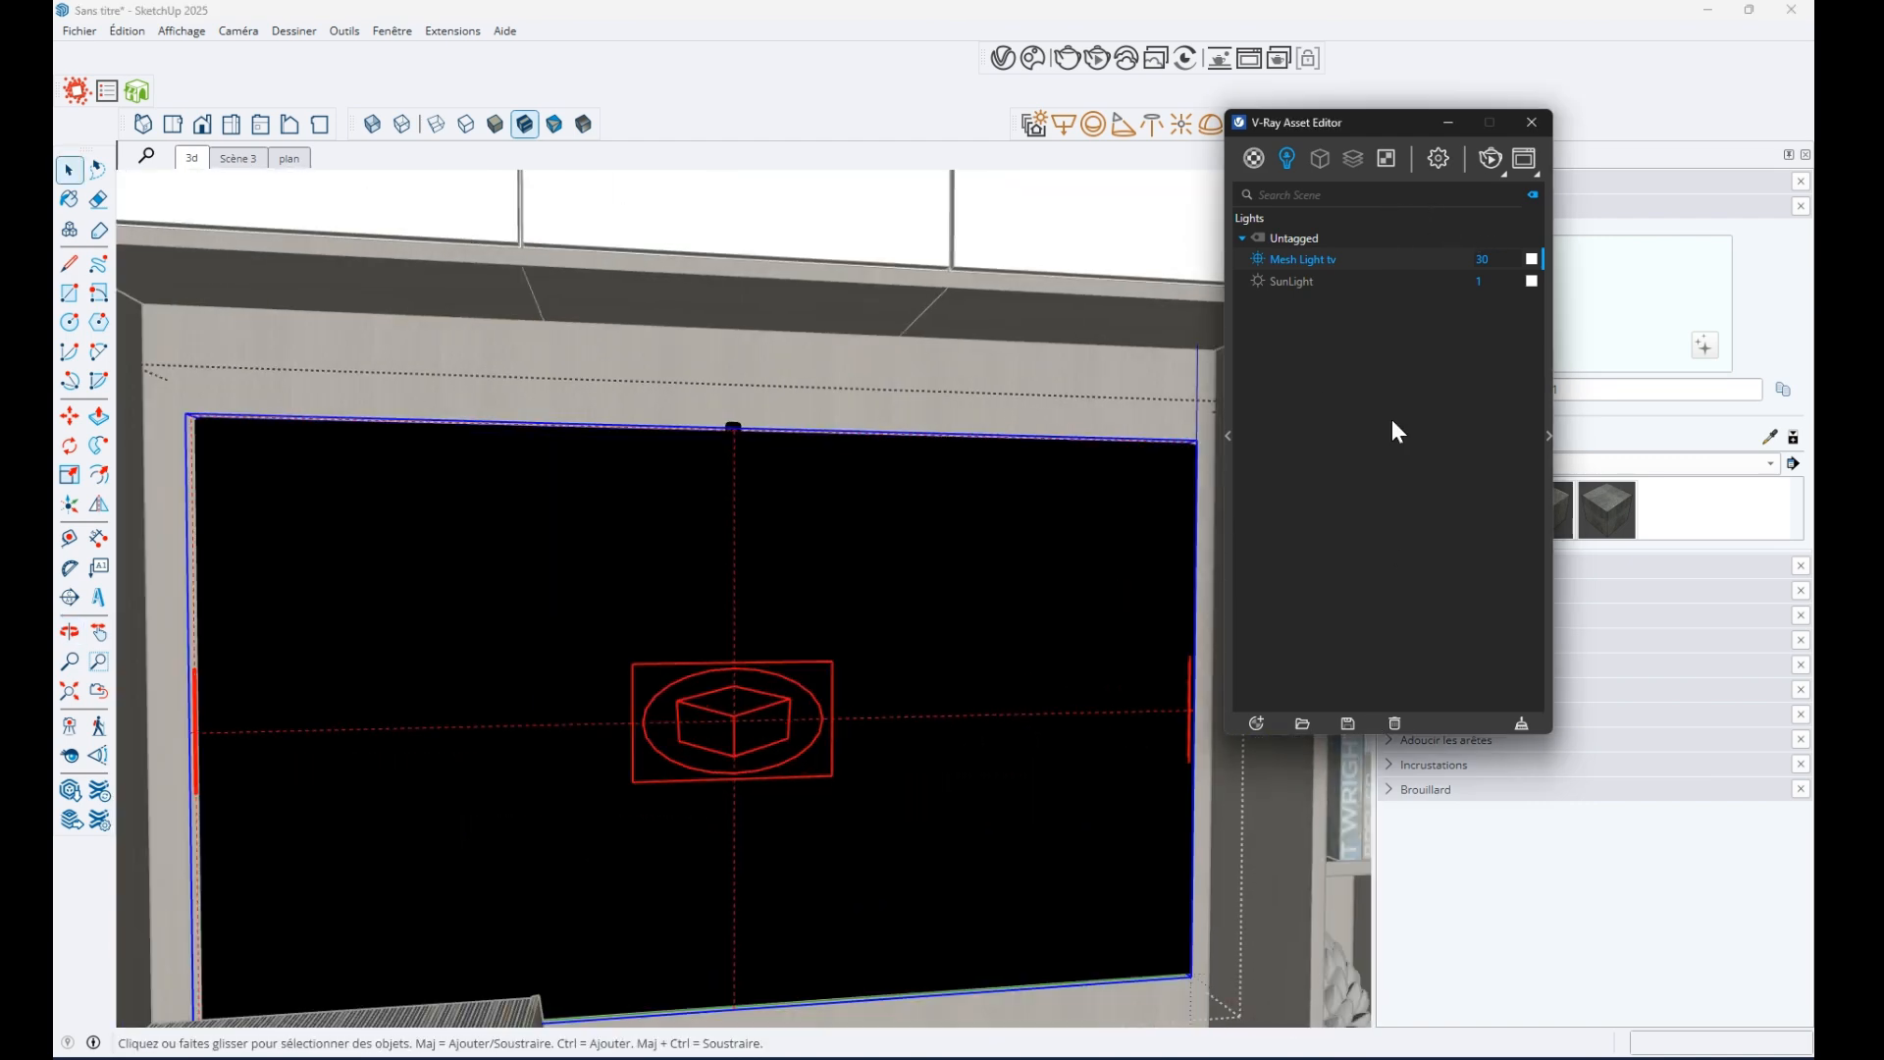
{"action": "left_click_drag", "start_coordinate": [1393, 121], "coordinate": [1070, 118]}
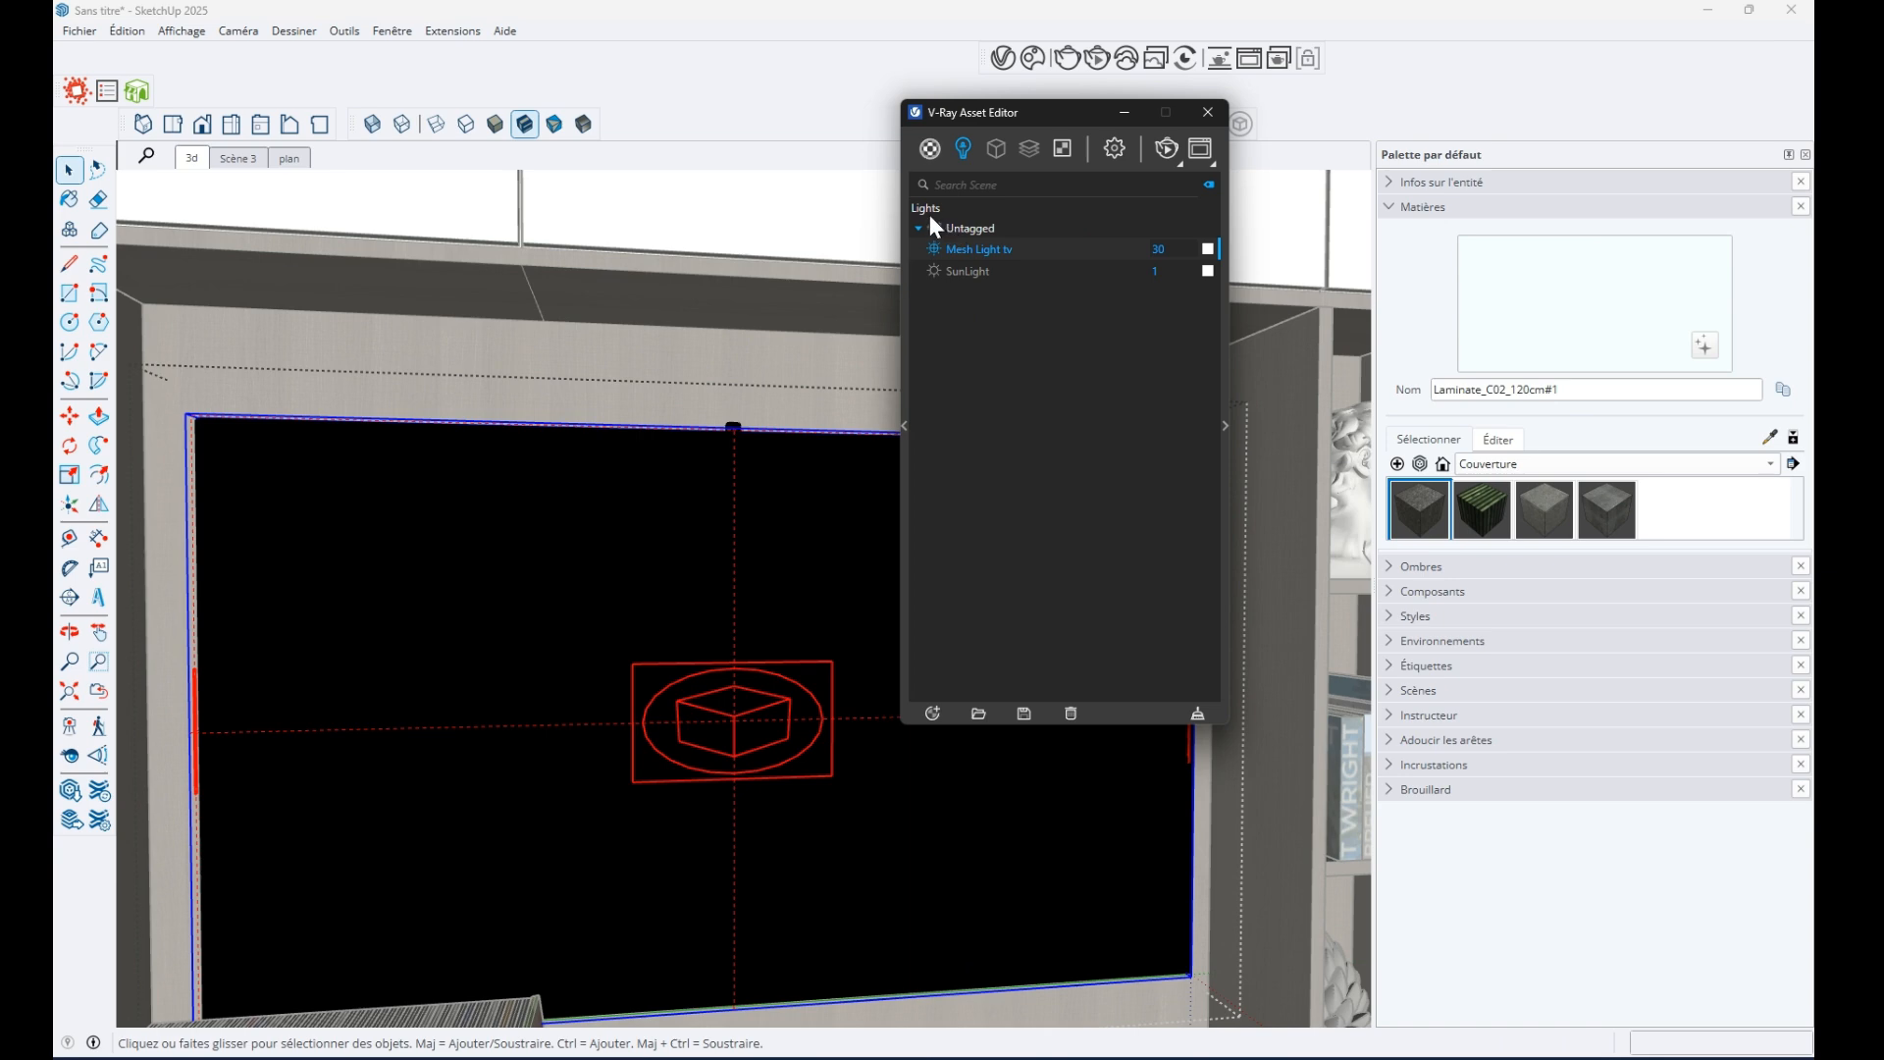
{"action": "left_click", "coordinate": [930, 148]}
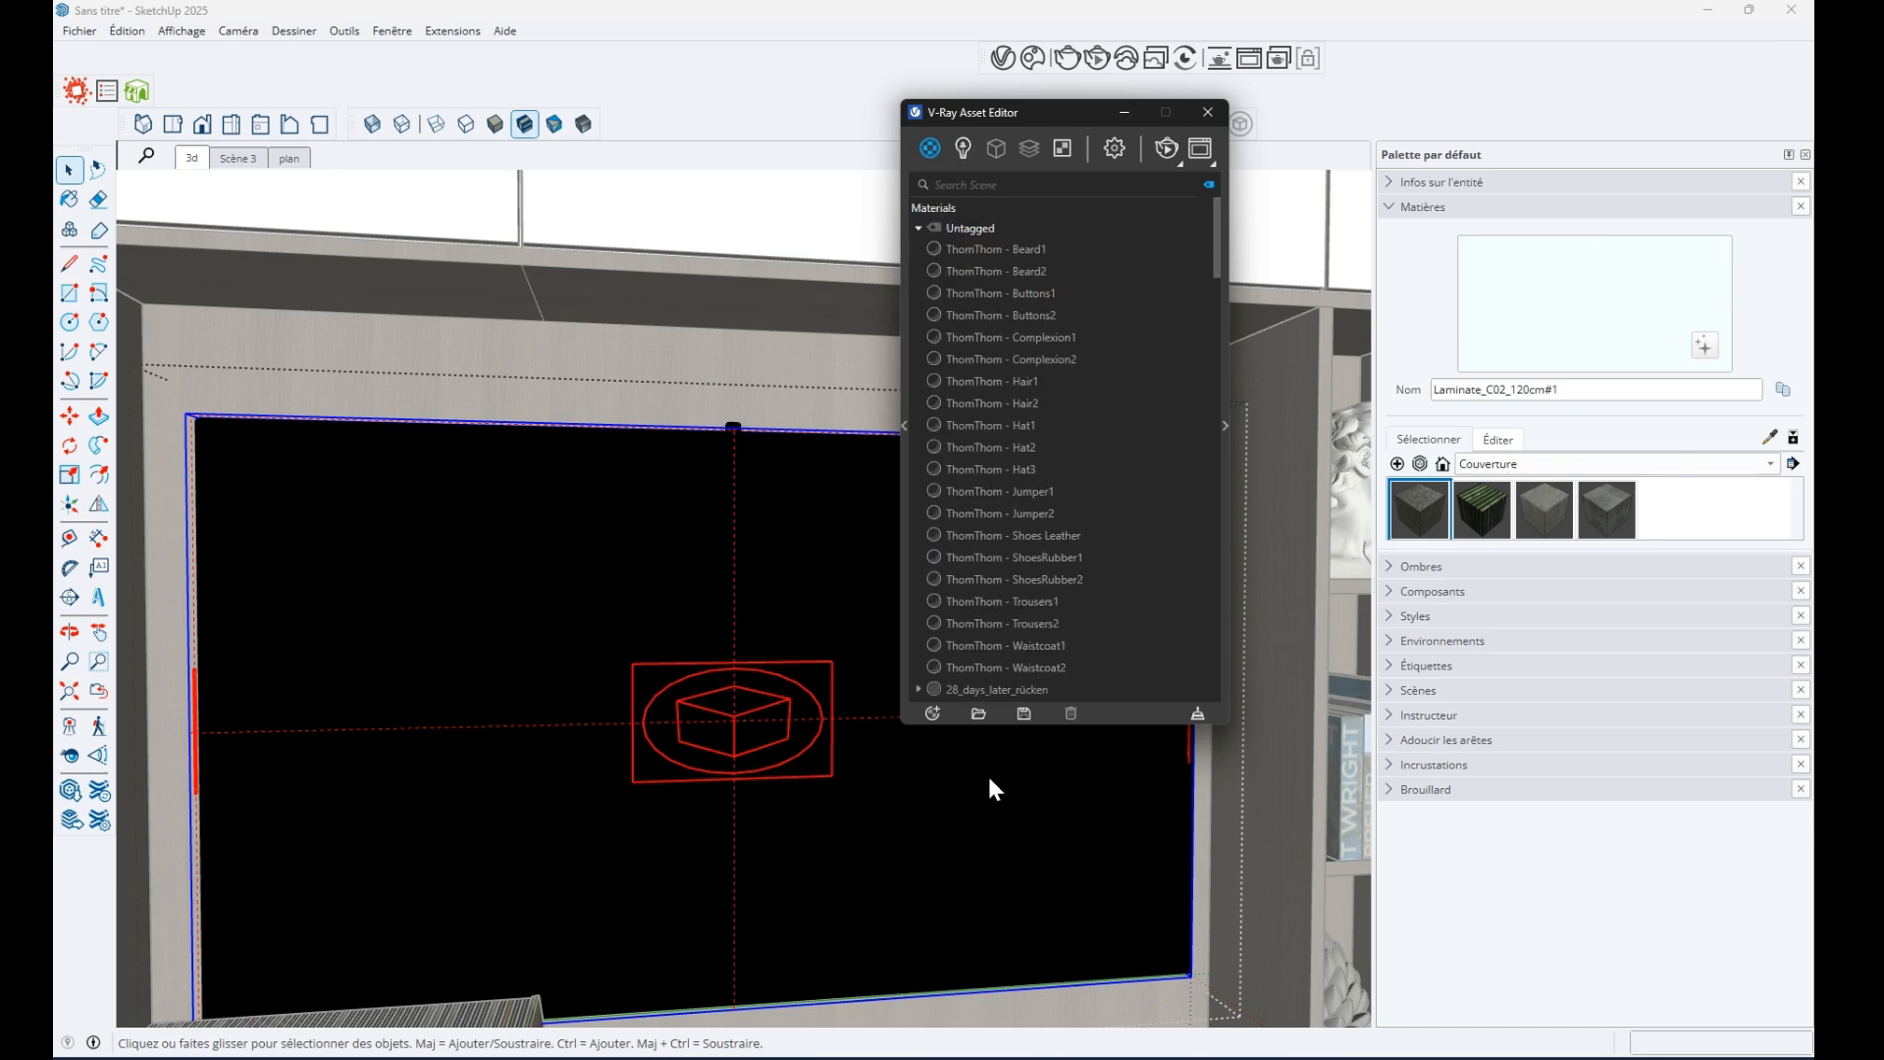
{"action": "left_click", "coordinate": [930, 714]}
{"action": "mouse_move", "coordinate": [960, 689]}
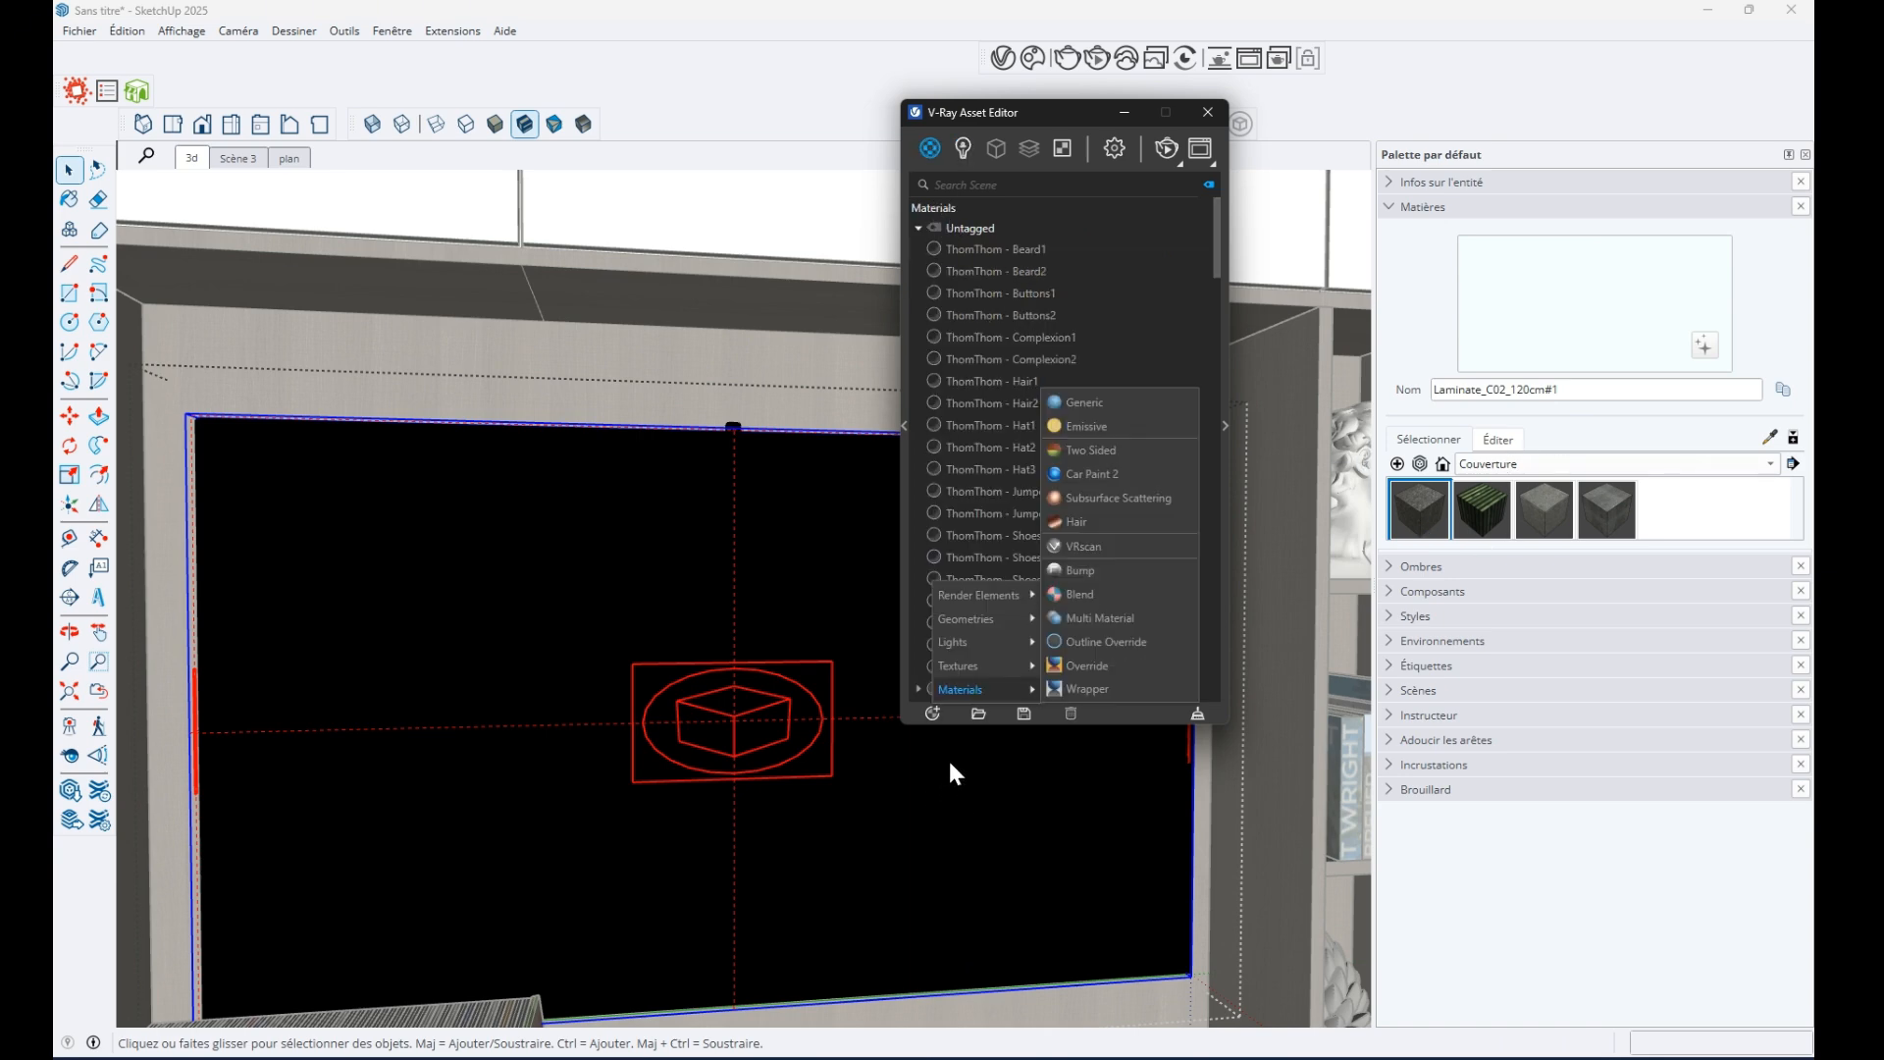
{"action": "left_click", "coordinate": [1097, 471]}
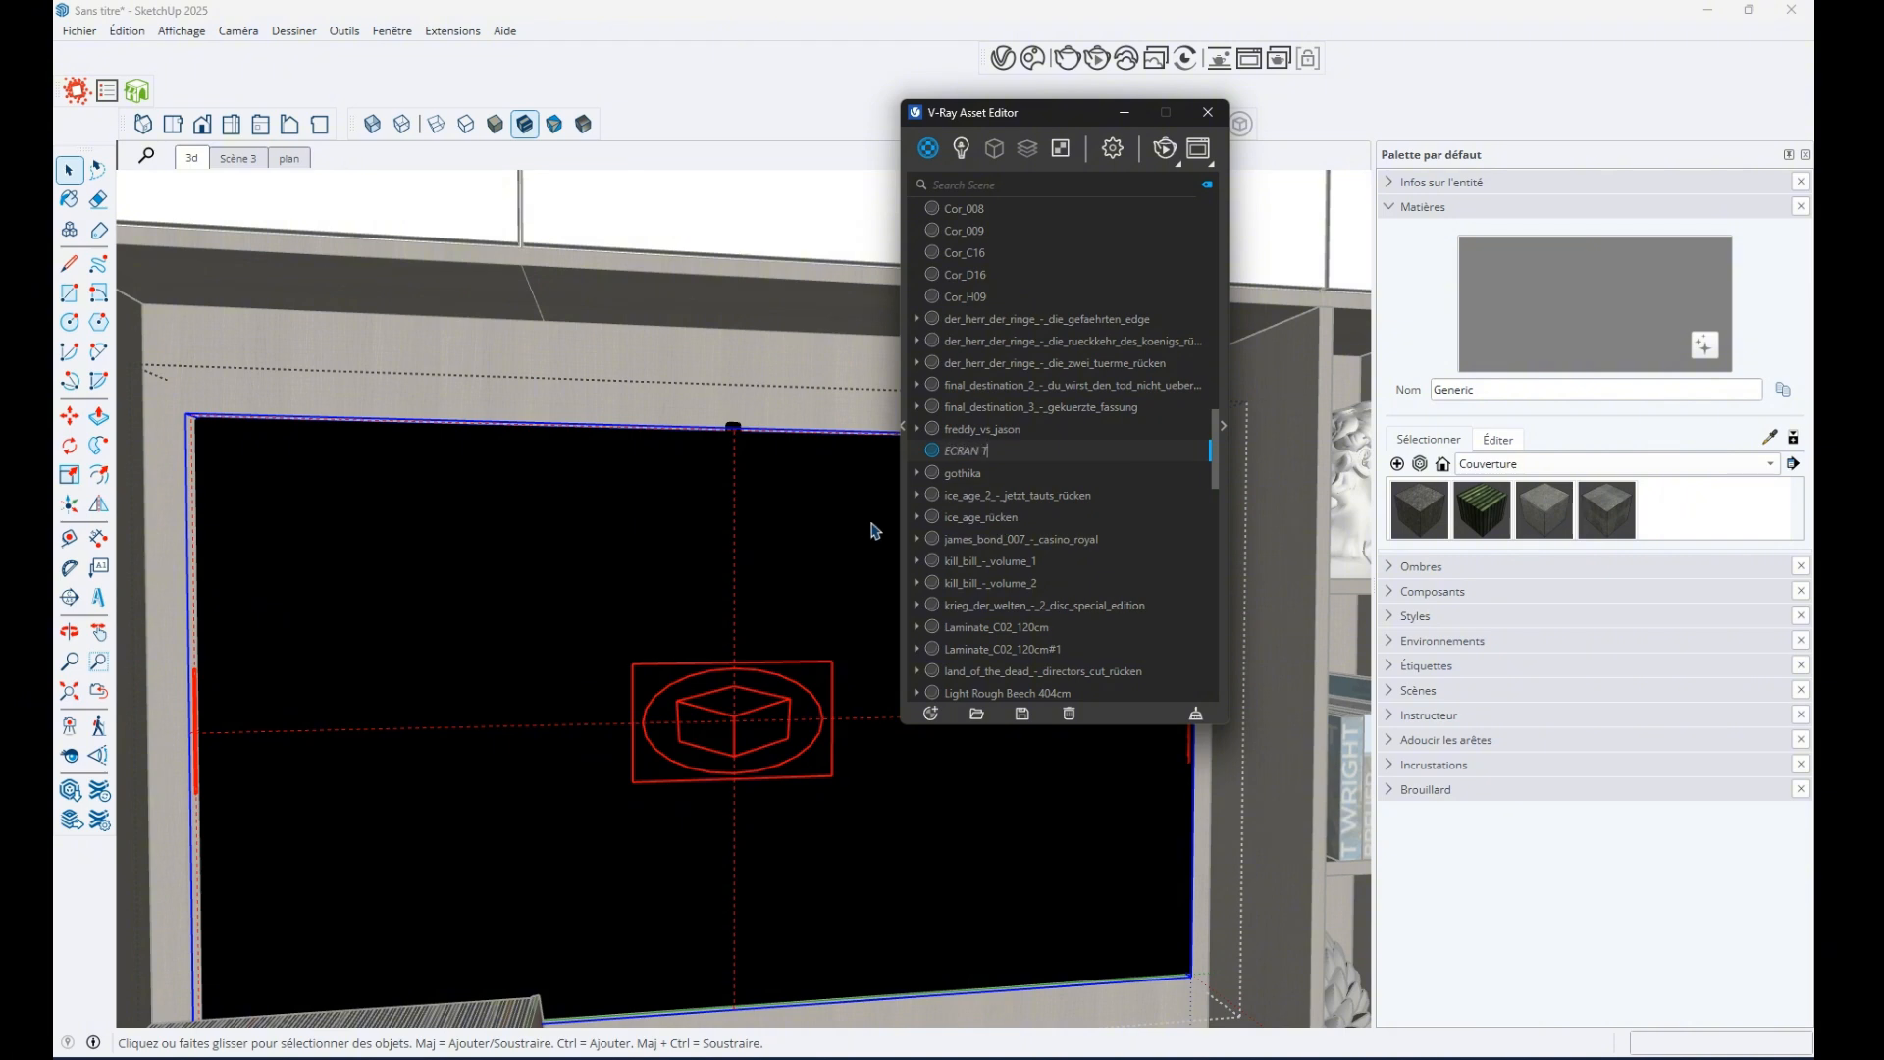
{"action": "type", "text": "ECRAN TV"}
{"action": "key", "text": "Return"}
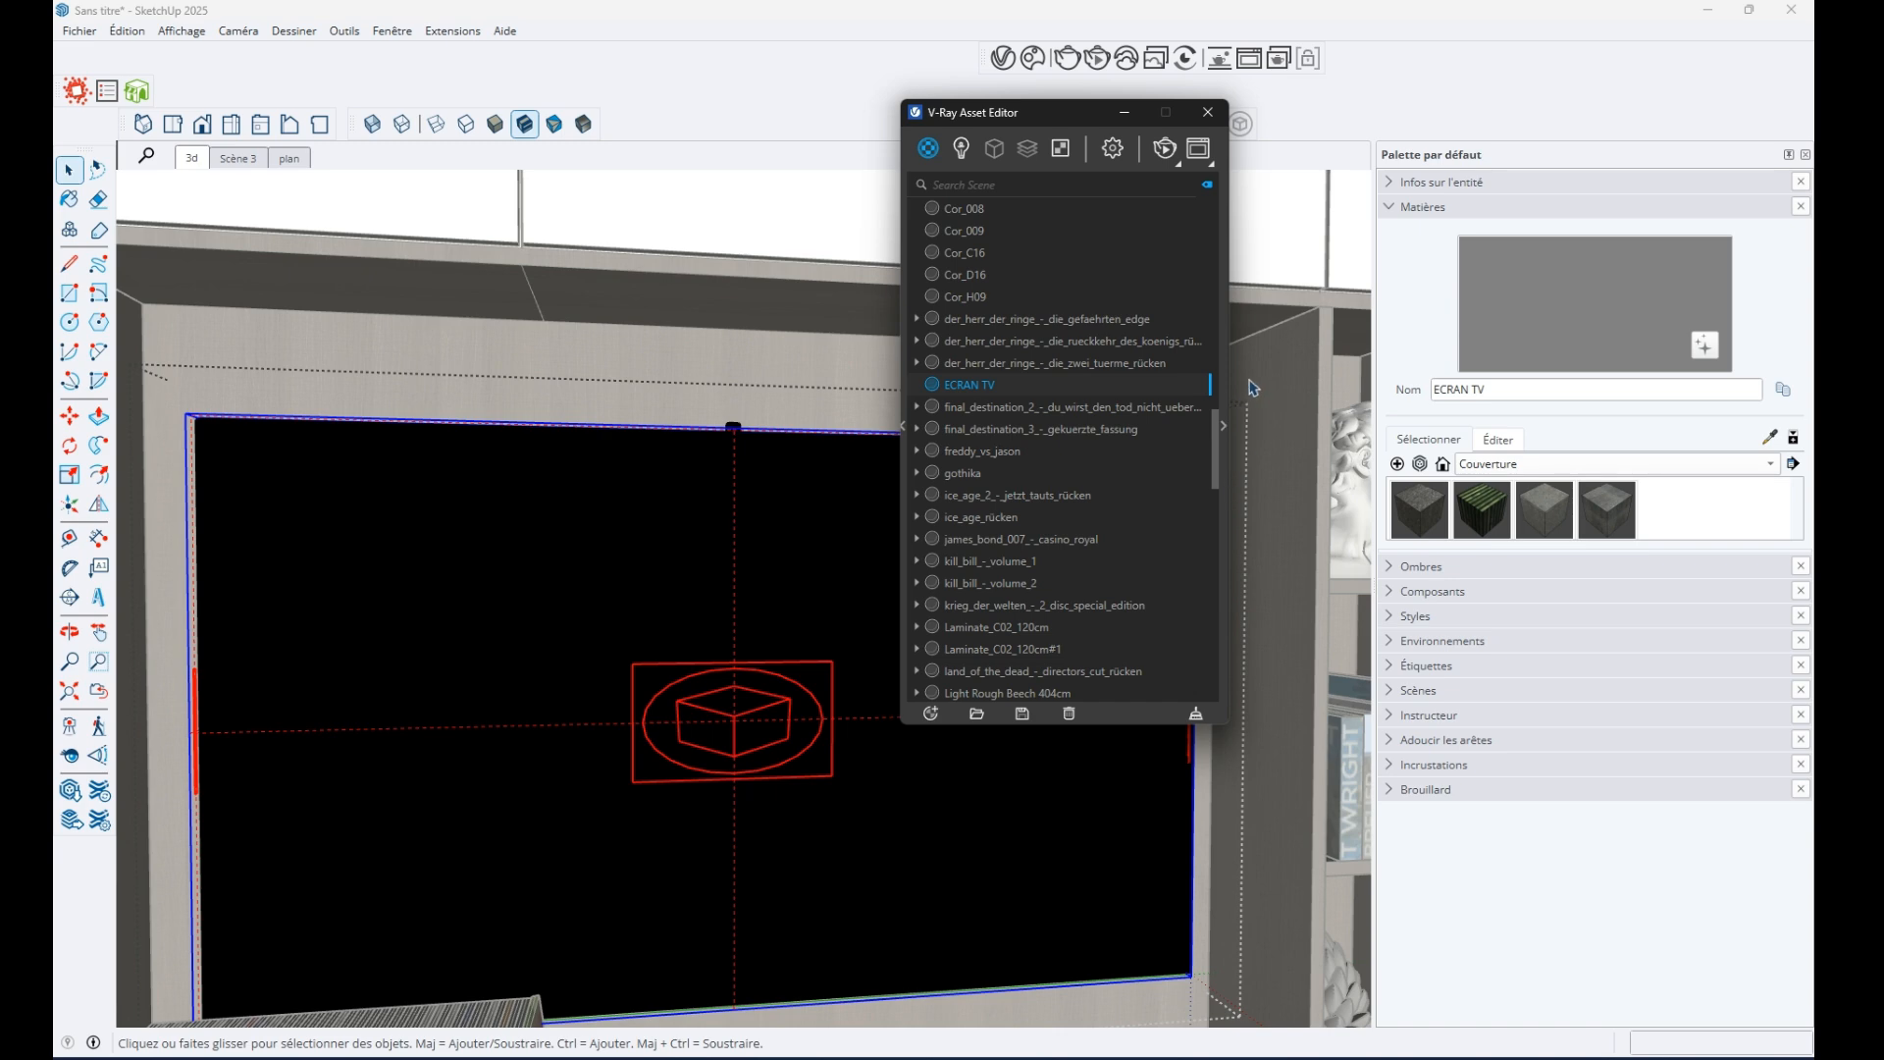
Assign the image NET.jpg from the Captures d'écran folder as a bitmap to the diffuse color of ECRAN TV
{"action": "left_click", "coordinate": [1224, 424]}
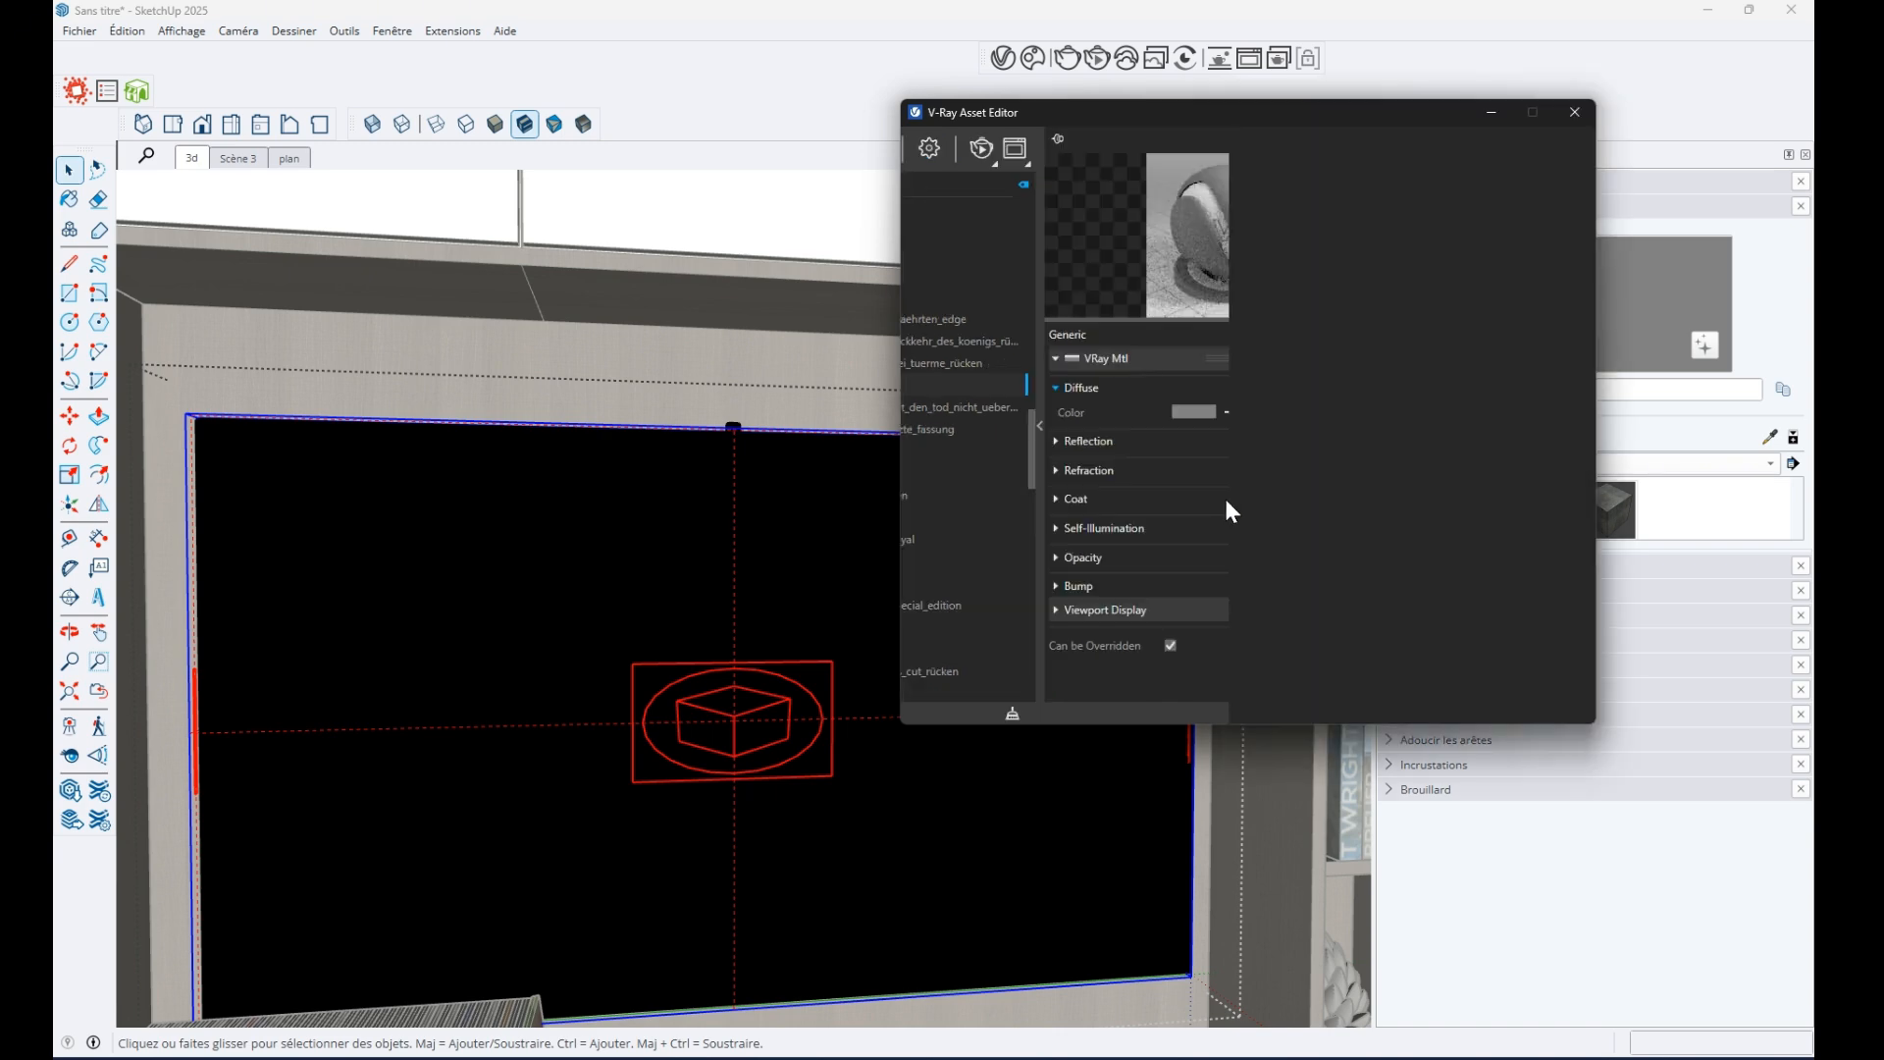
{"action": "left_click_drag", "start_coordinate": [1237, 180], "coordinate": [1086, 156]}
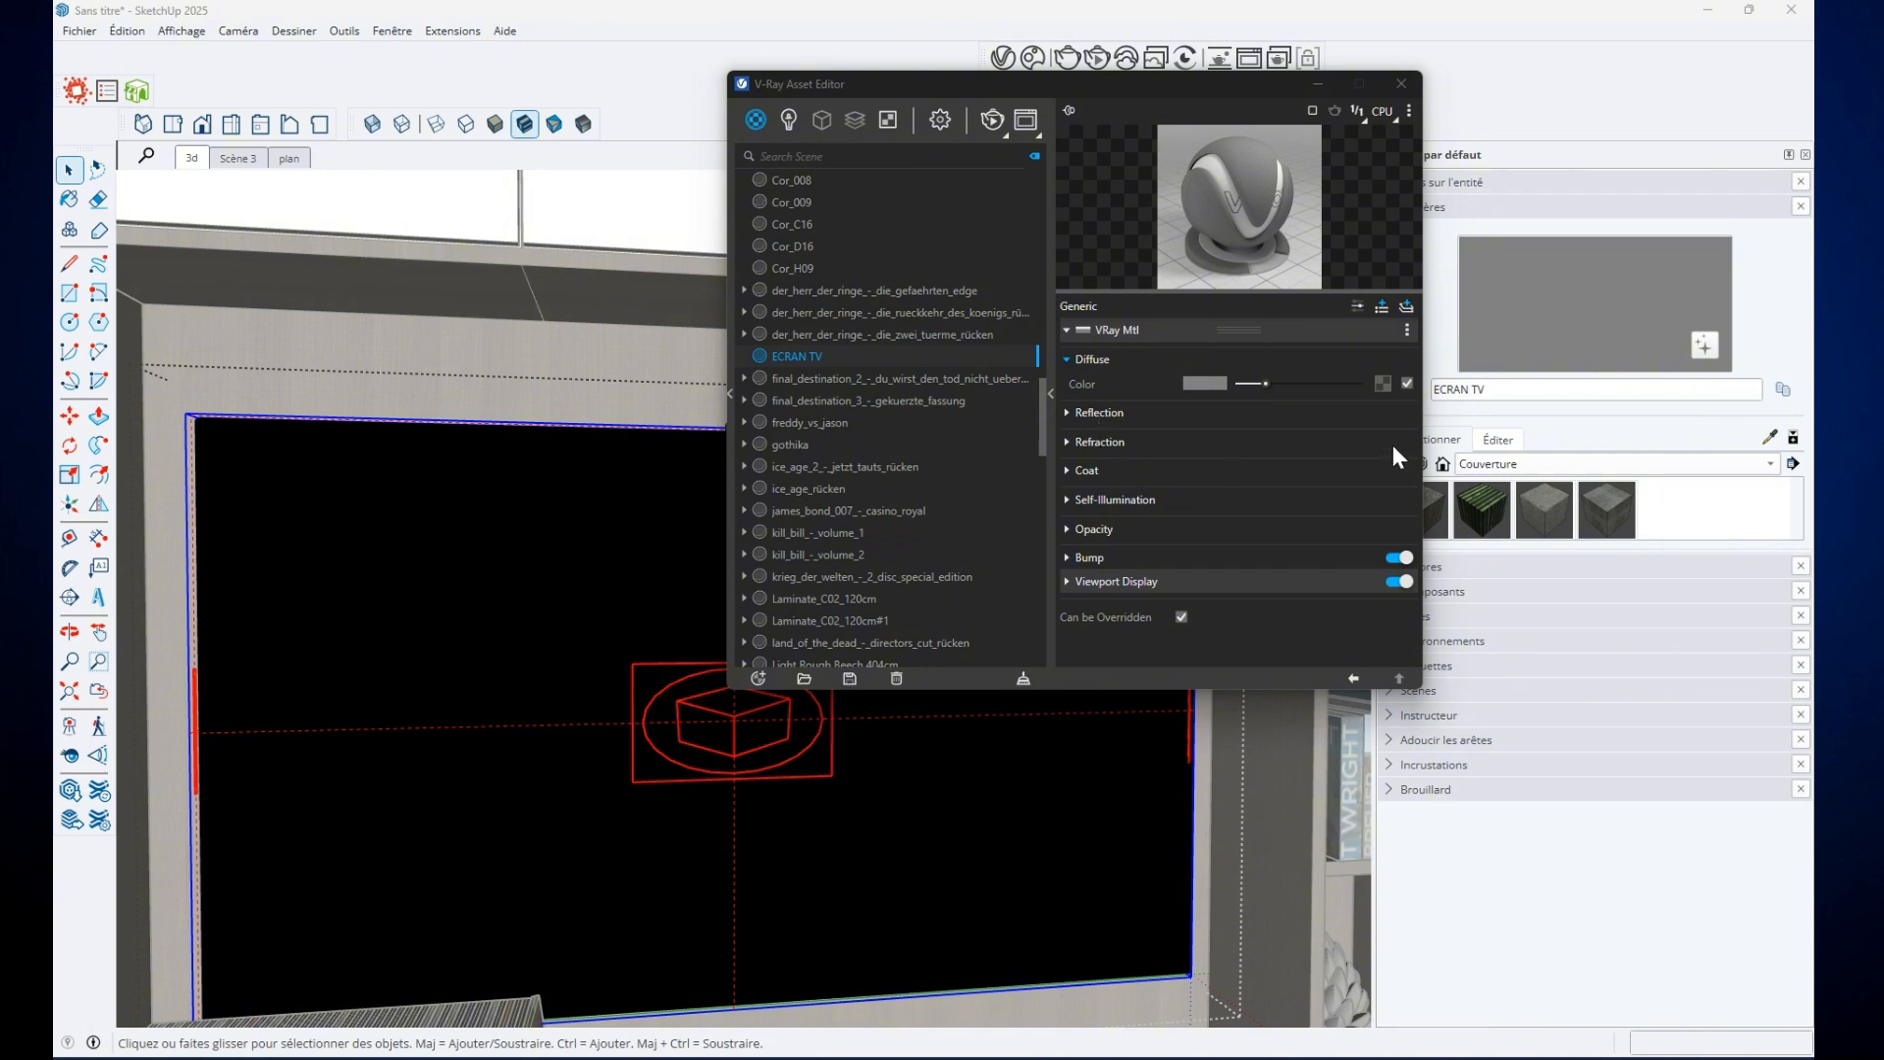
{"action": "left_click", "coordinate": [1383, 383]}
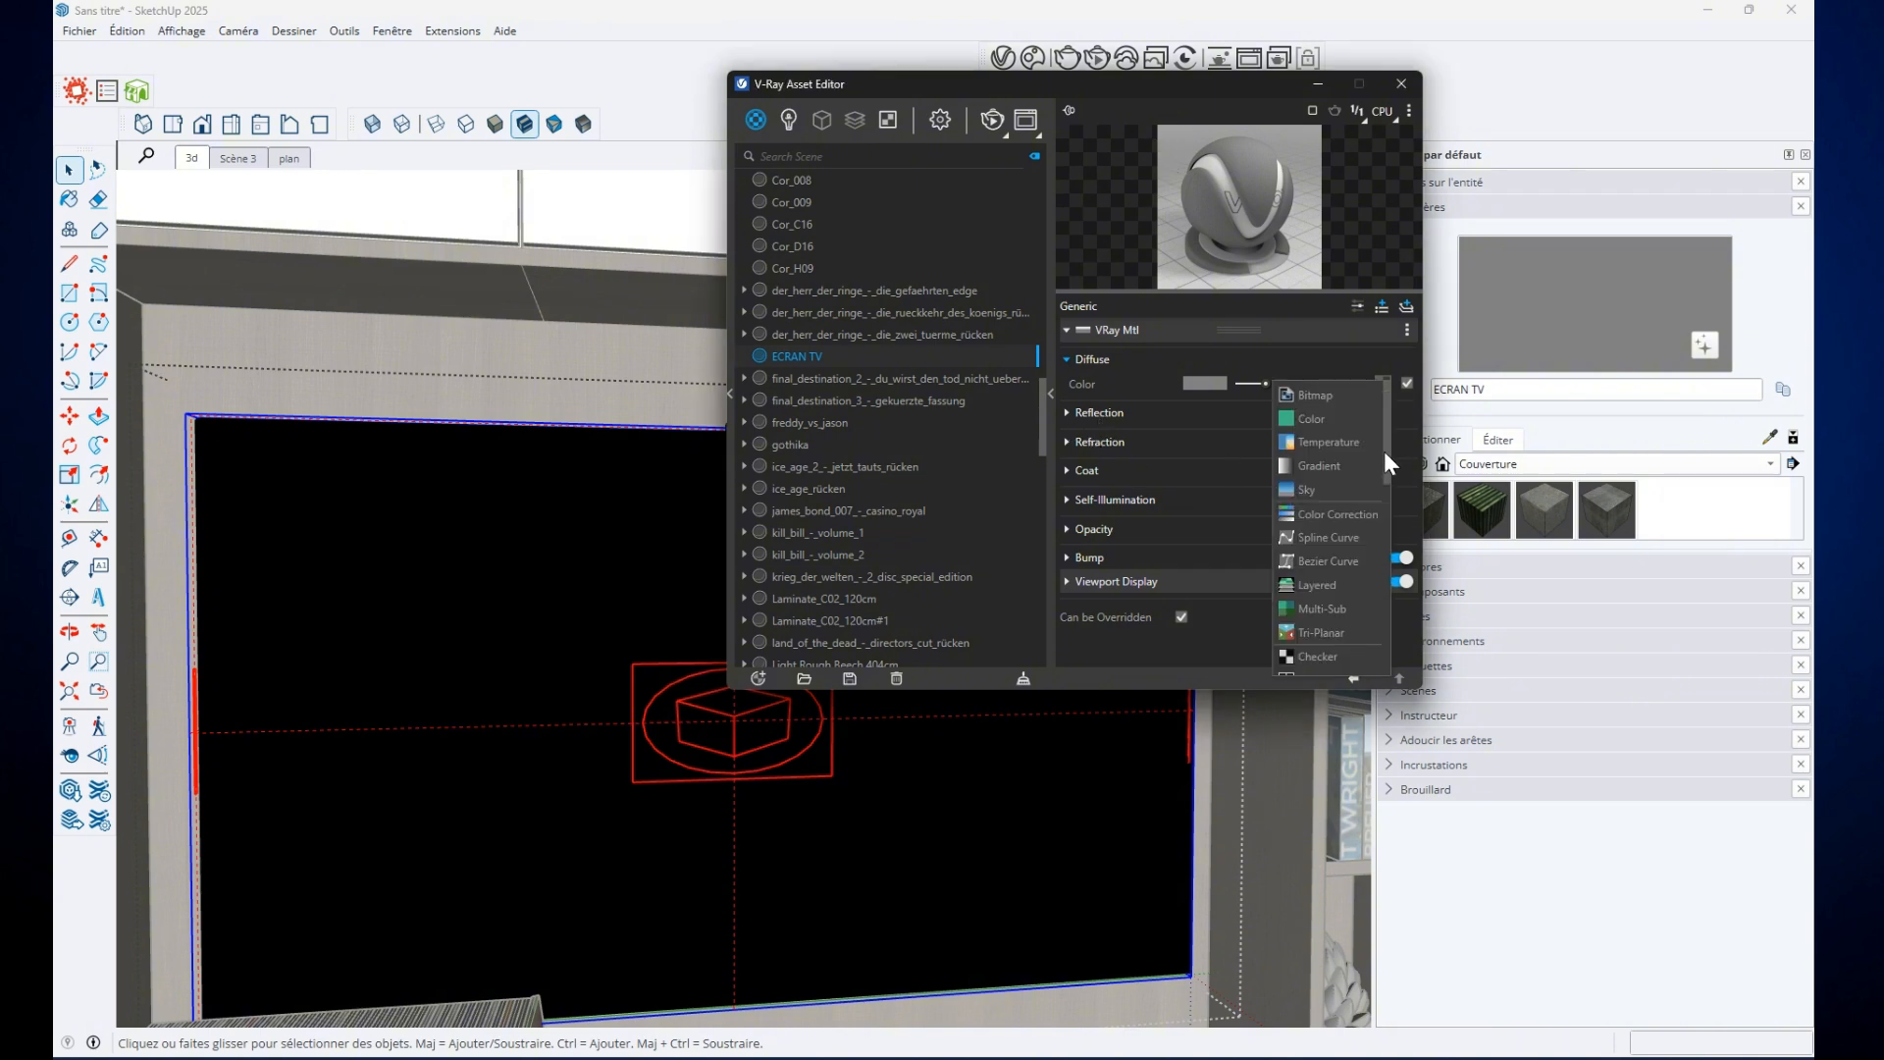
{"action": "left_click", "coordinate": [1315, 395]}
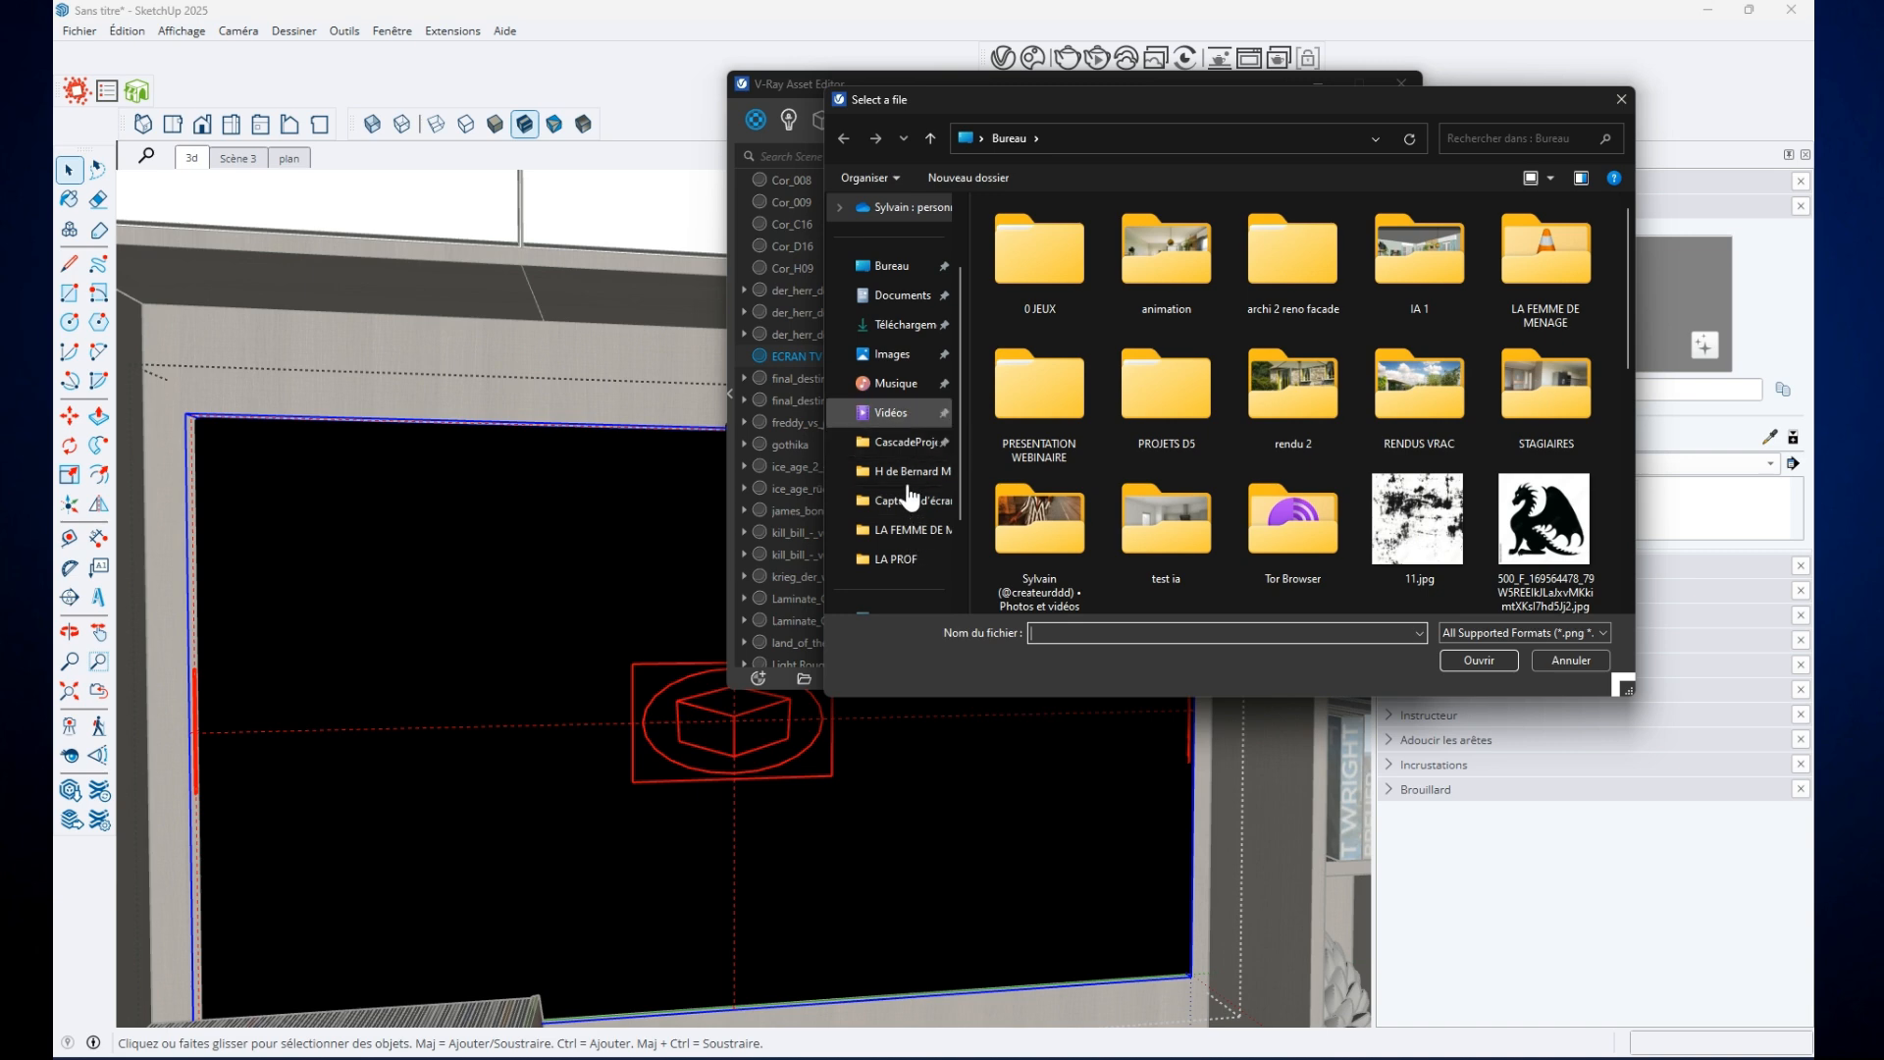
{"action": "left_click", "coordinate": [893, 355]}
{"action": "left_click", "coordinate": [896, 384]}
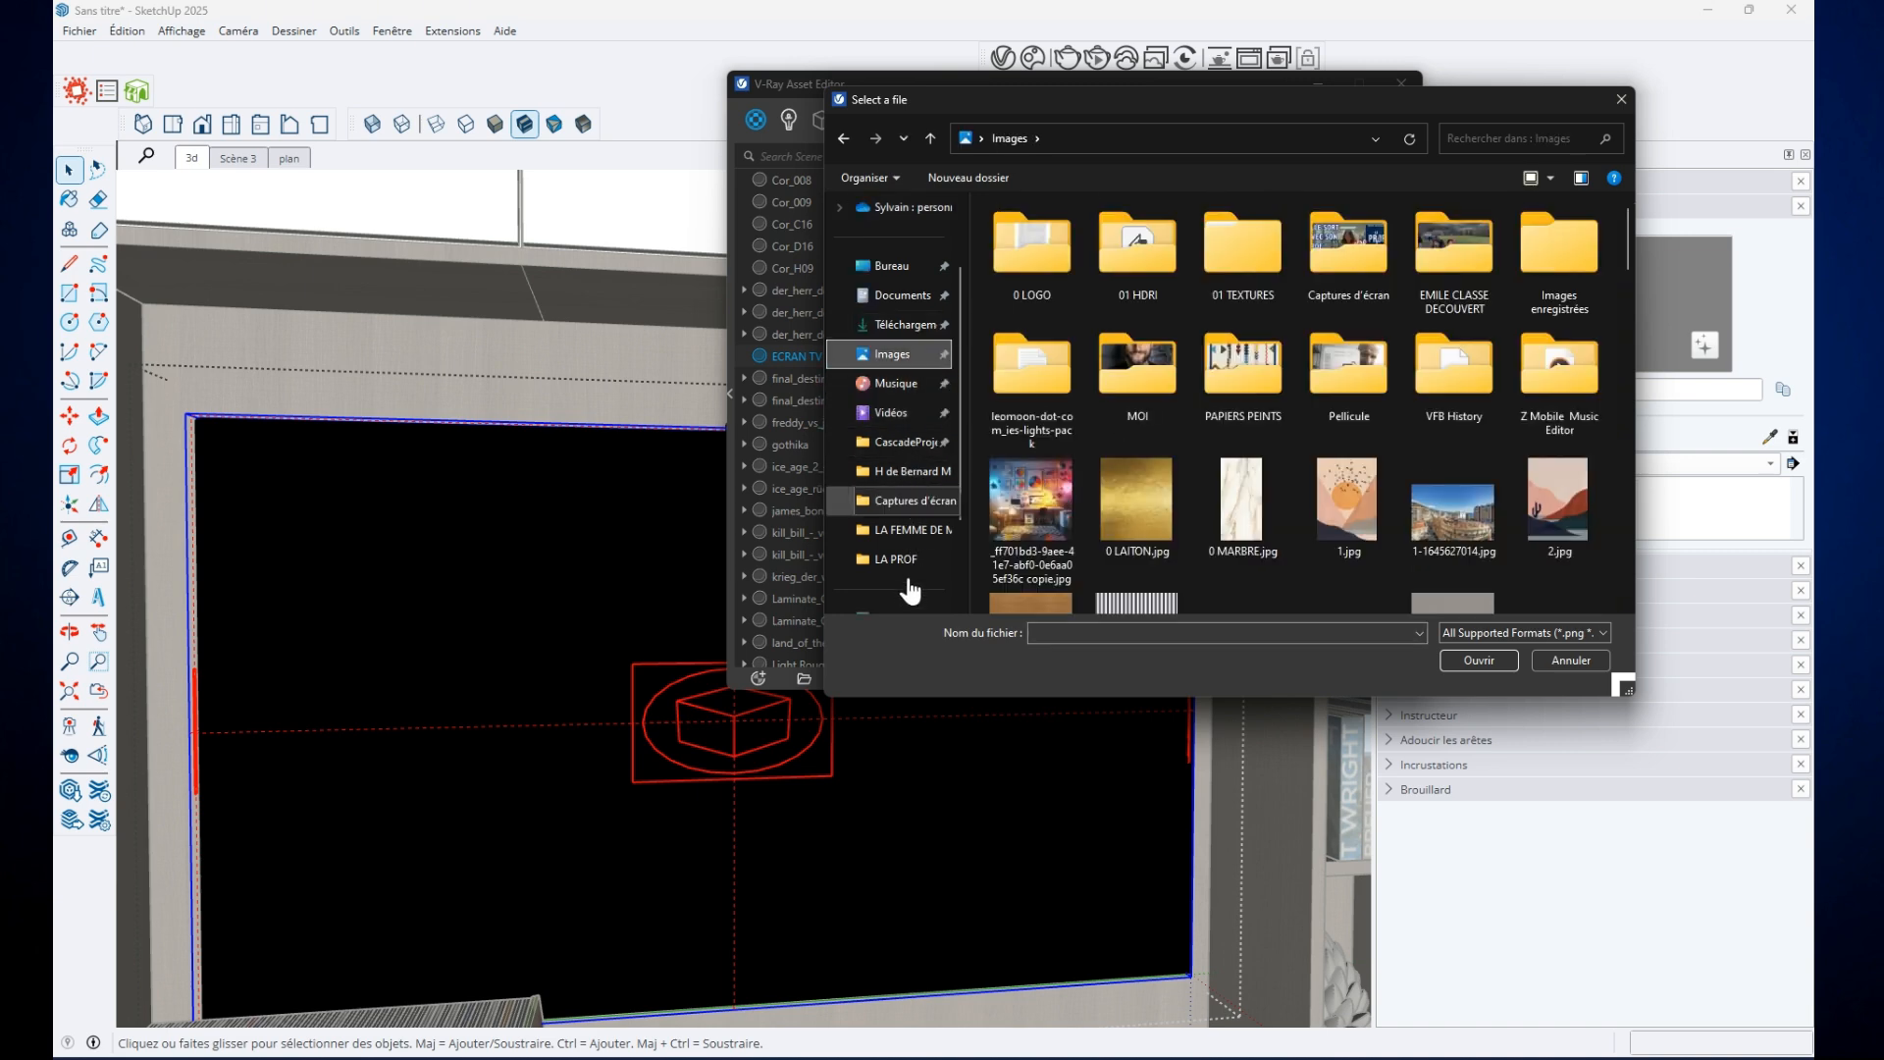
{"action": "left_click", "coordinate": [903, 500]}
{"action": "scroll", "coordinate": [1359, 561], "scroll_direction": "down", "scroll_amount": 15}
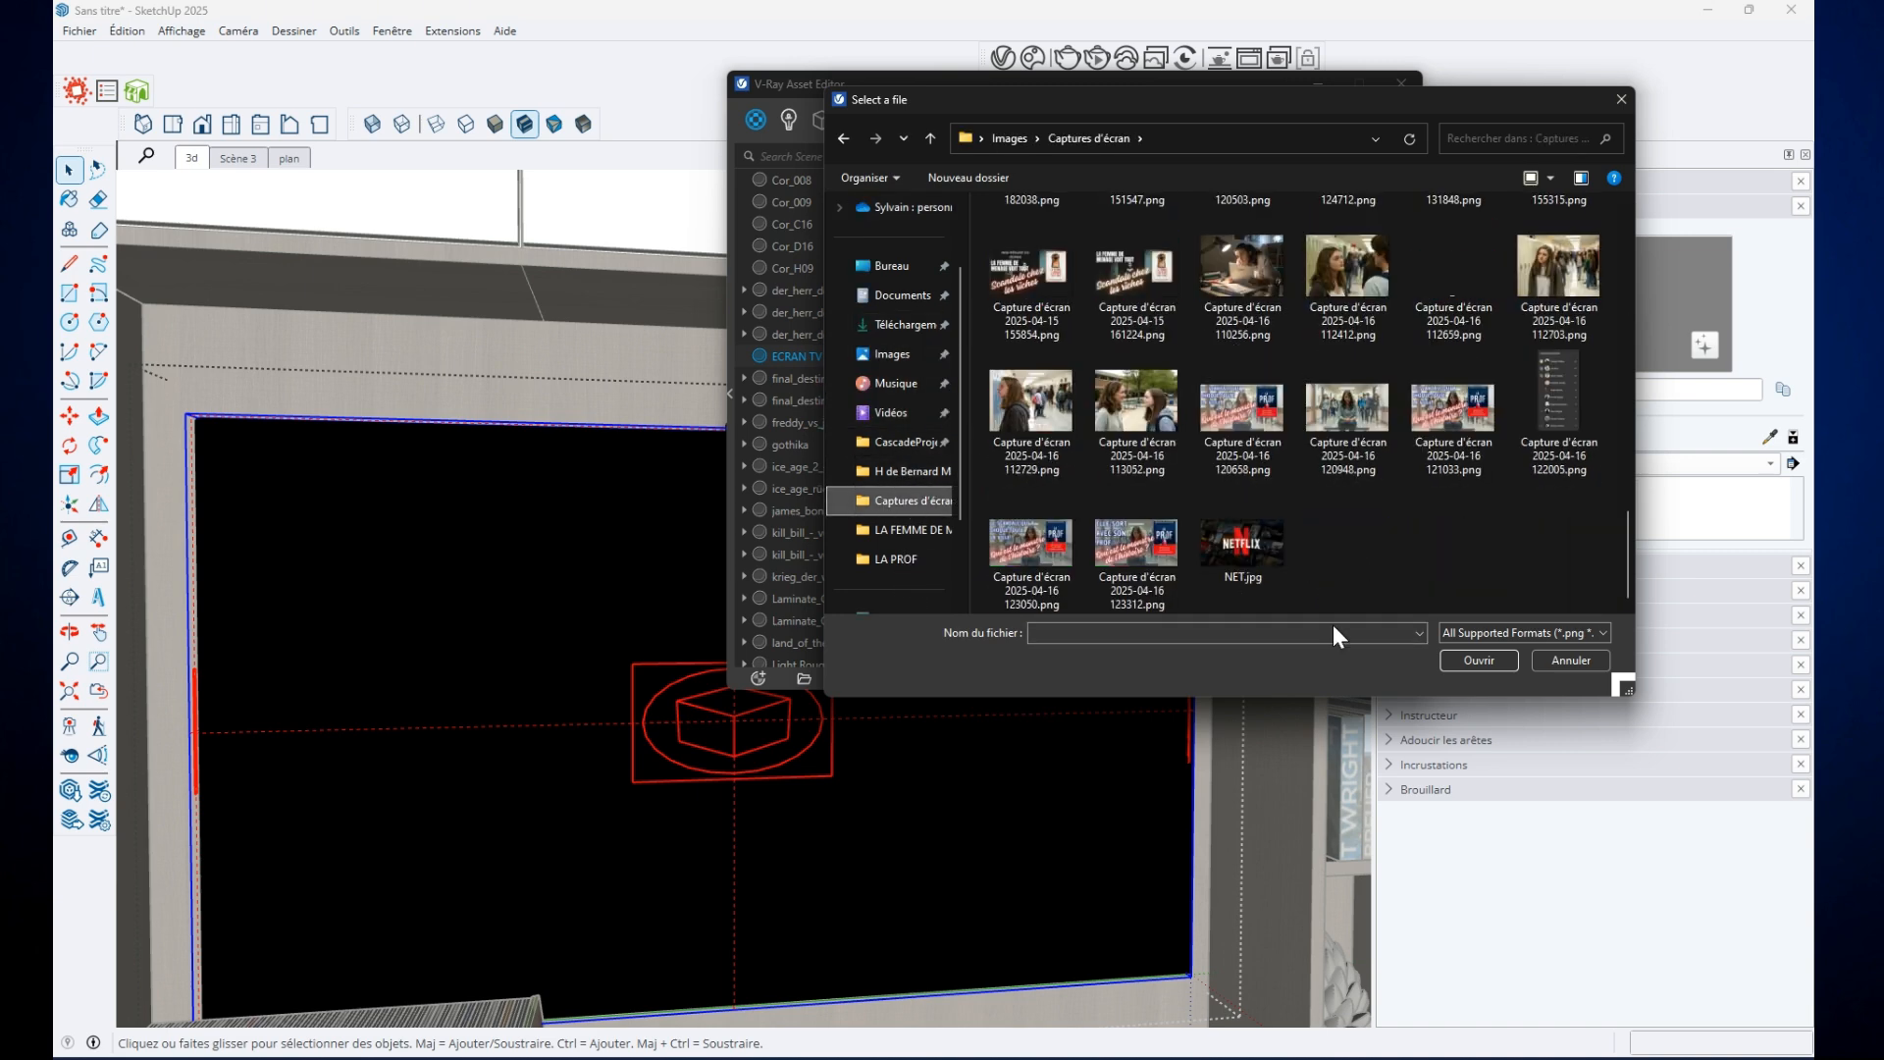
{"action": "left_click", "coordinate": [1243, 549]}
{"action": "left_click", "coordinate": [1479, 659]}
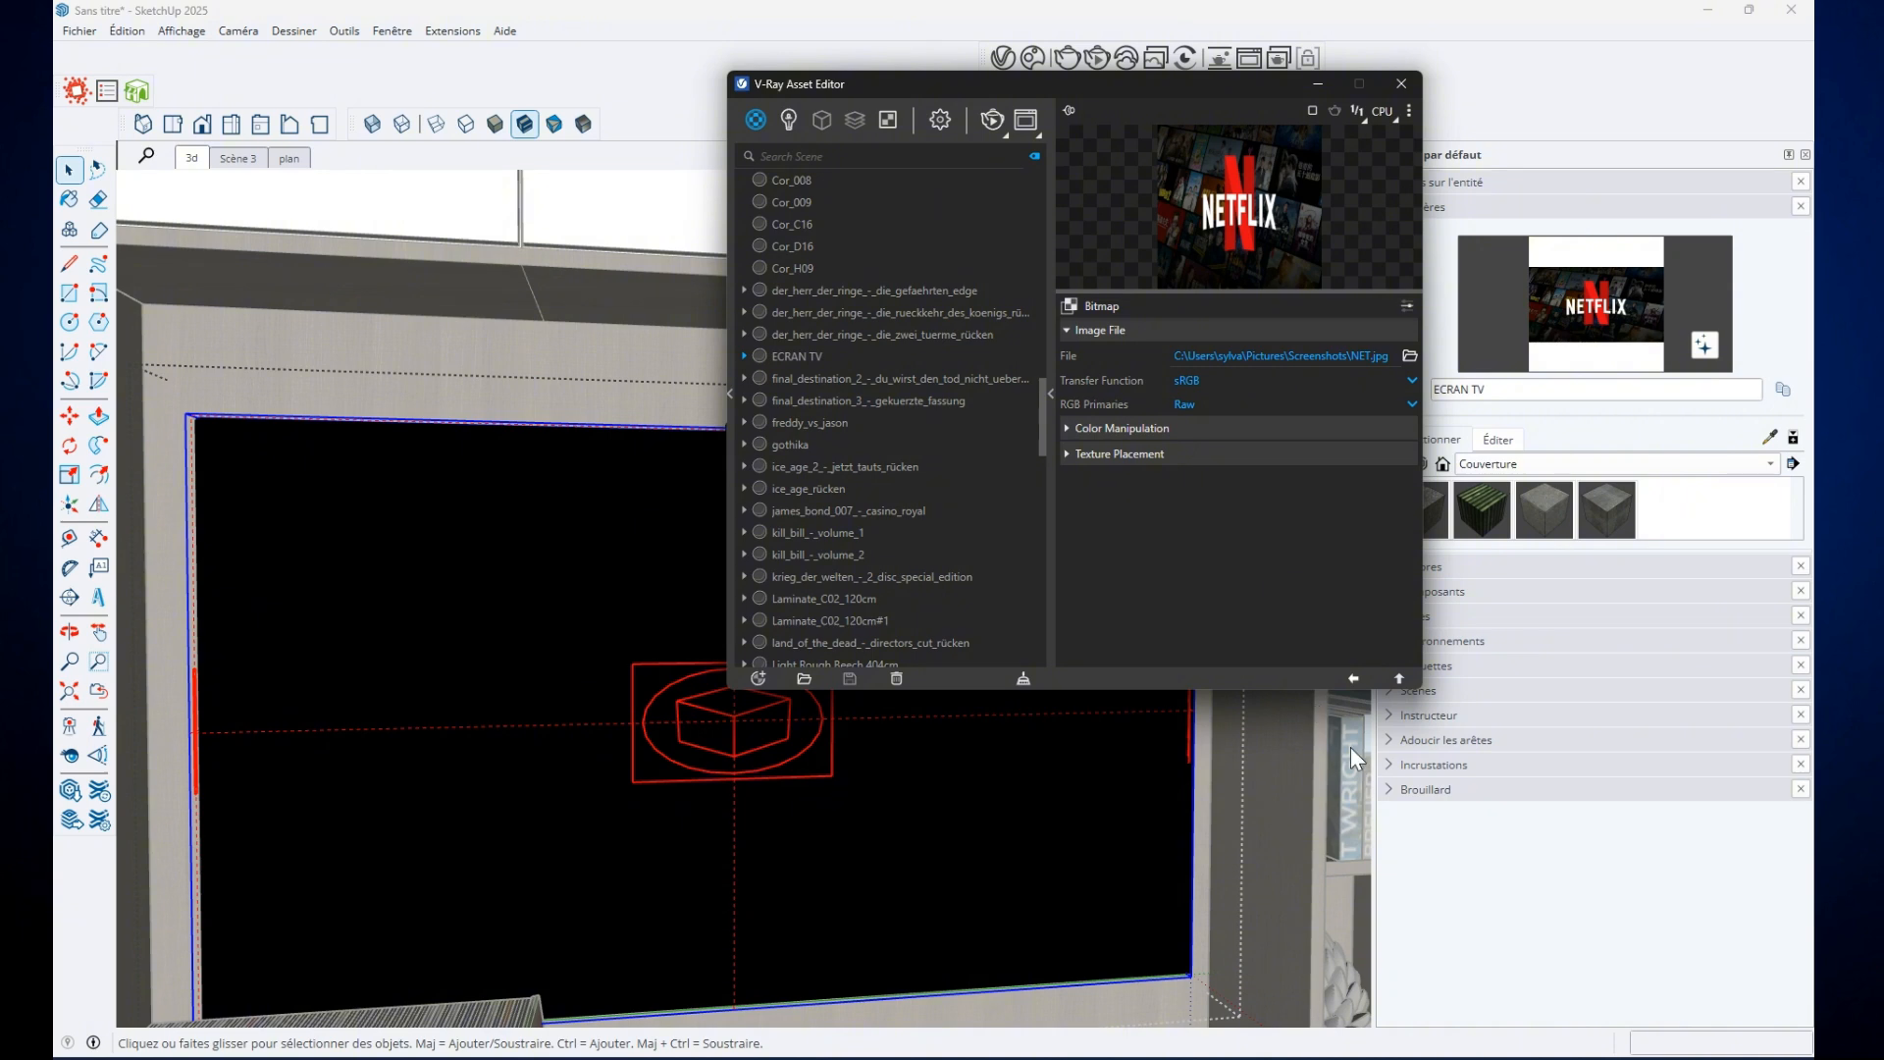
{"action": "left_click", "coordinate": [1353, 678]}
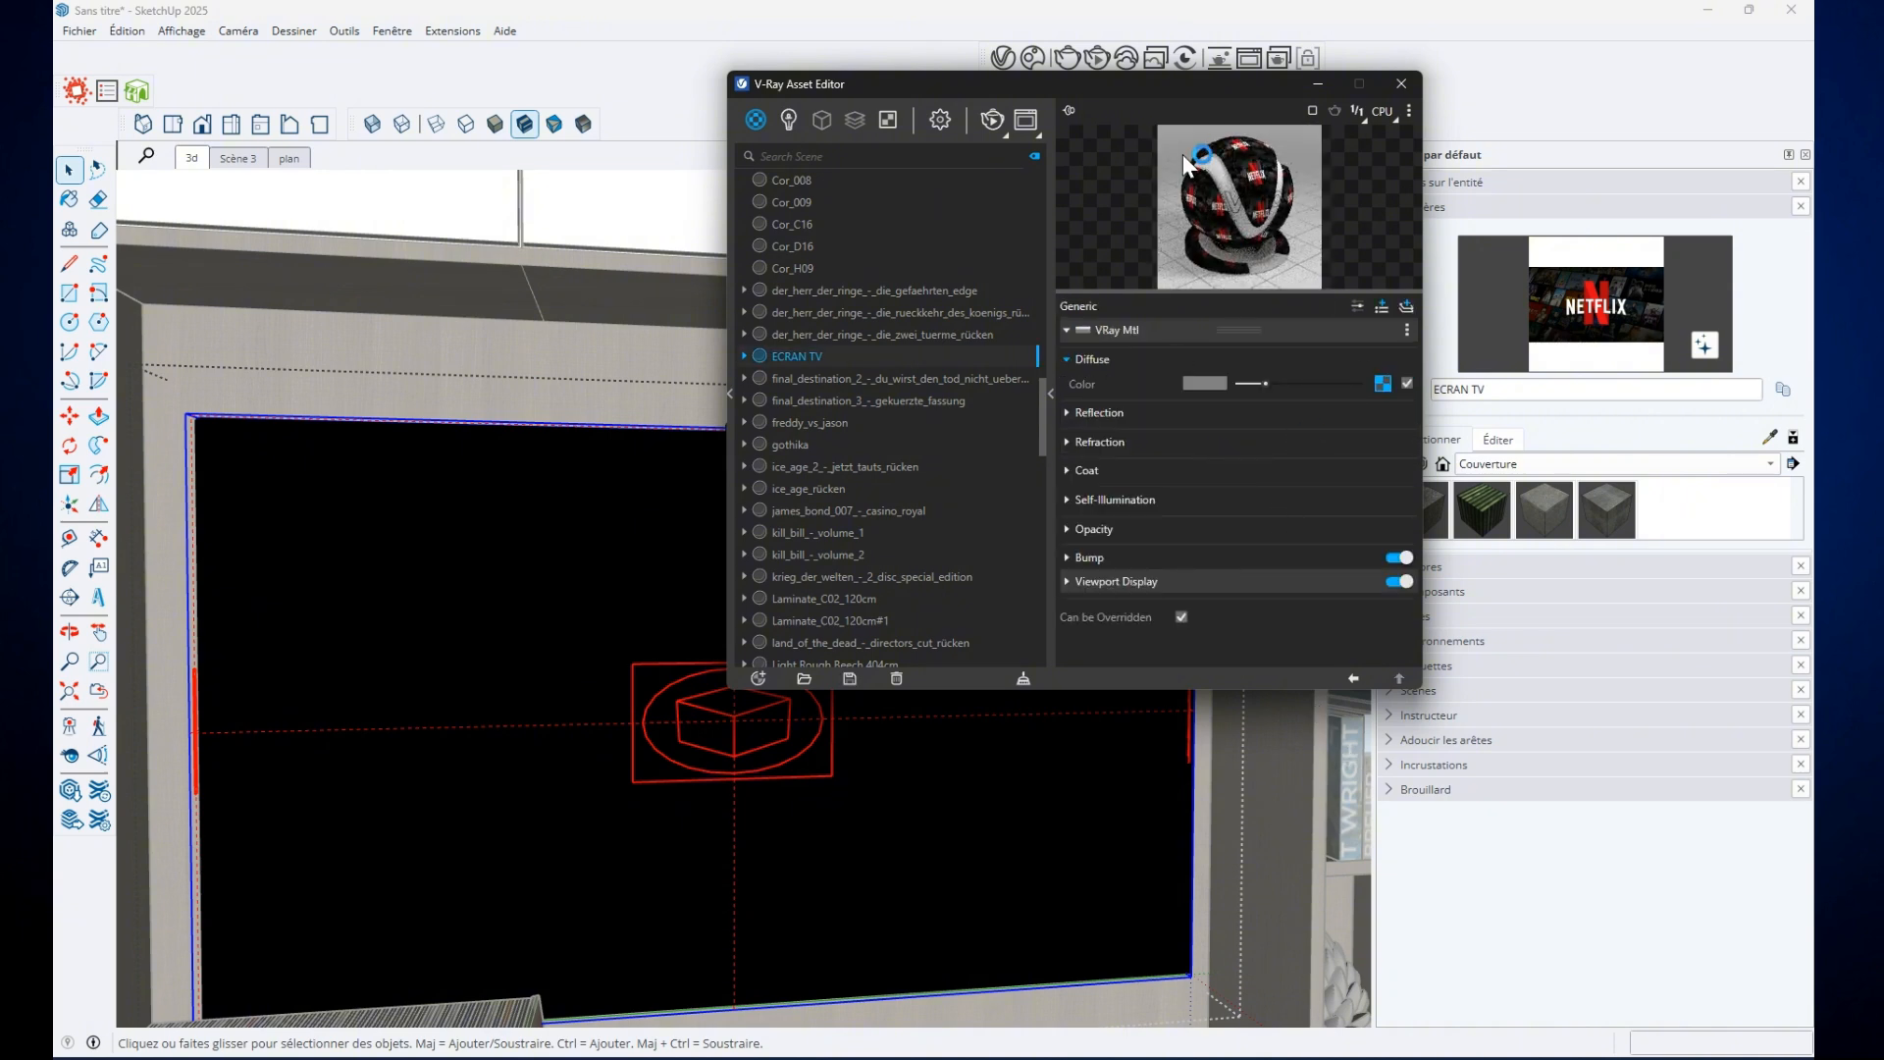
Open the television group for editing and apply the ECRAN TV material to the front face of its screen
{"action": "left_click_drag", "start_coordinate": [1144, 86], "coordinate": [1481, 69]}
{"action": "left_click", "coordinate": [784, 683]}
{"action": "double_click", "coordinate": [783, 684]}
{"action": "left_click", "coordinate": [789, 668]}
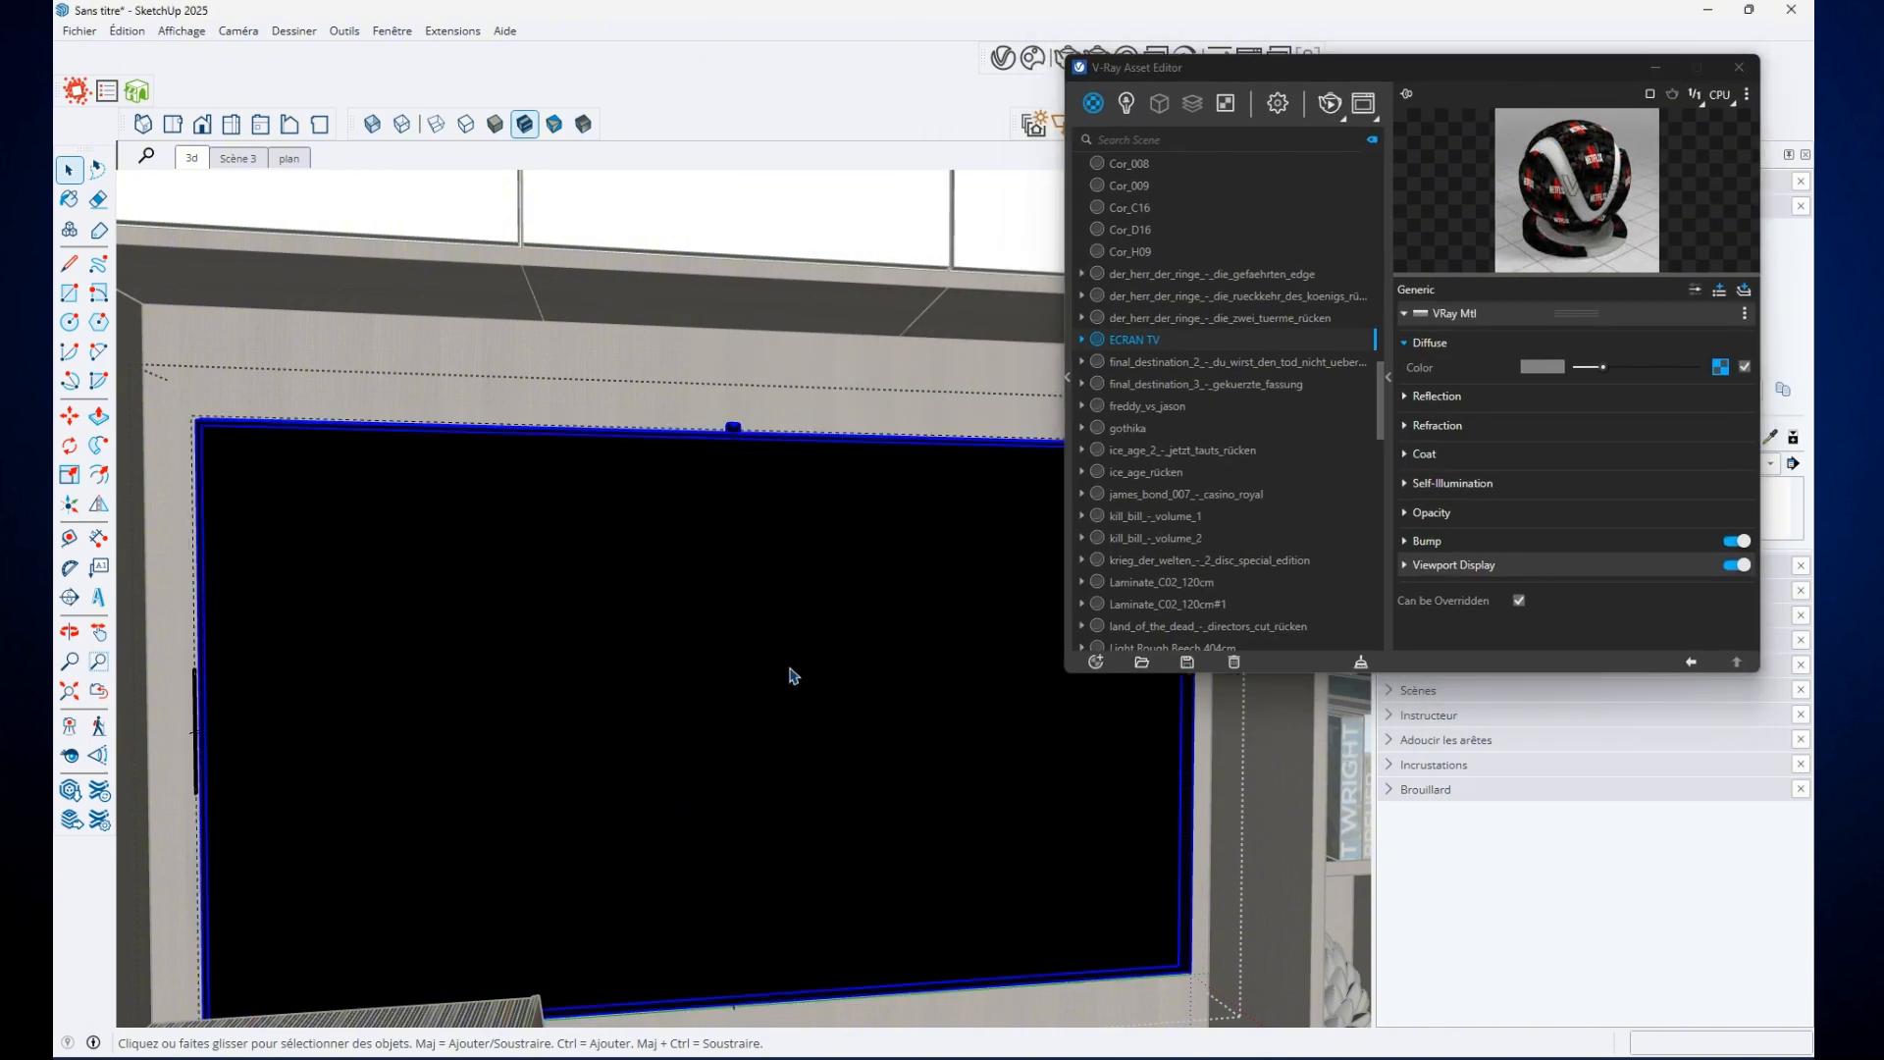
{"action": "key", "text": "Escape"}
{"action": "mouse_move", "coordinate": [643, 659]}
{"action": "middle_mouse_down"}
{"action": "mouse_move", "coordinate": [704, 711]}
{"action": "mouse_move", "coordinate": [491, 693]}
{"action": "mouse_move", "coordinate": [687, 680]}
{"action": "middle_mouse_up"}
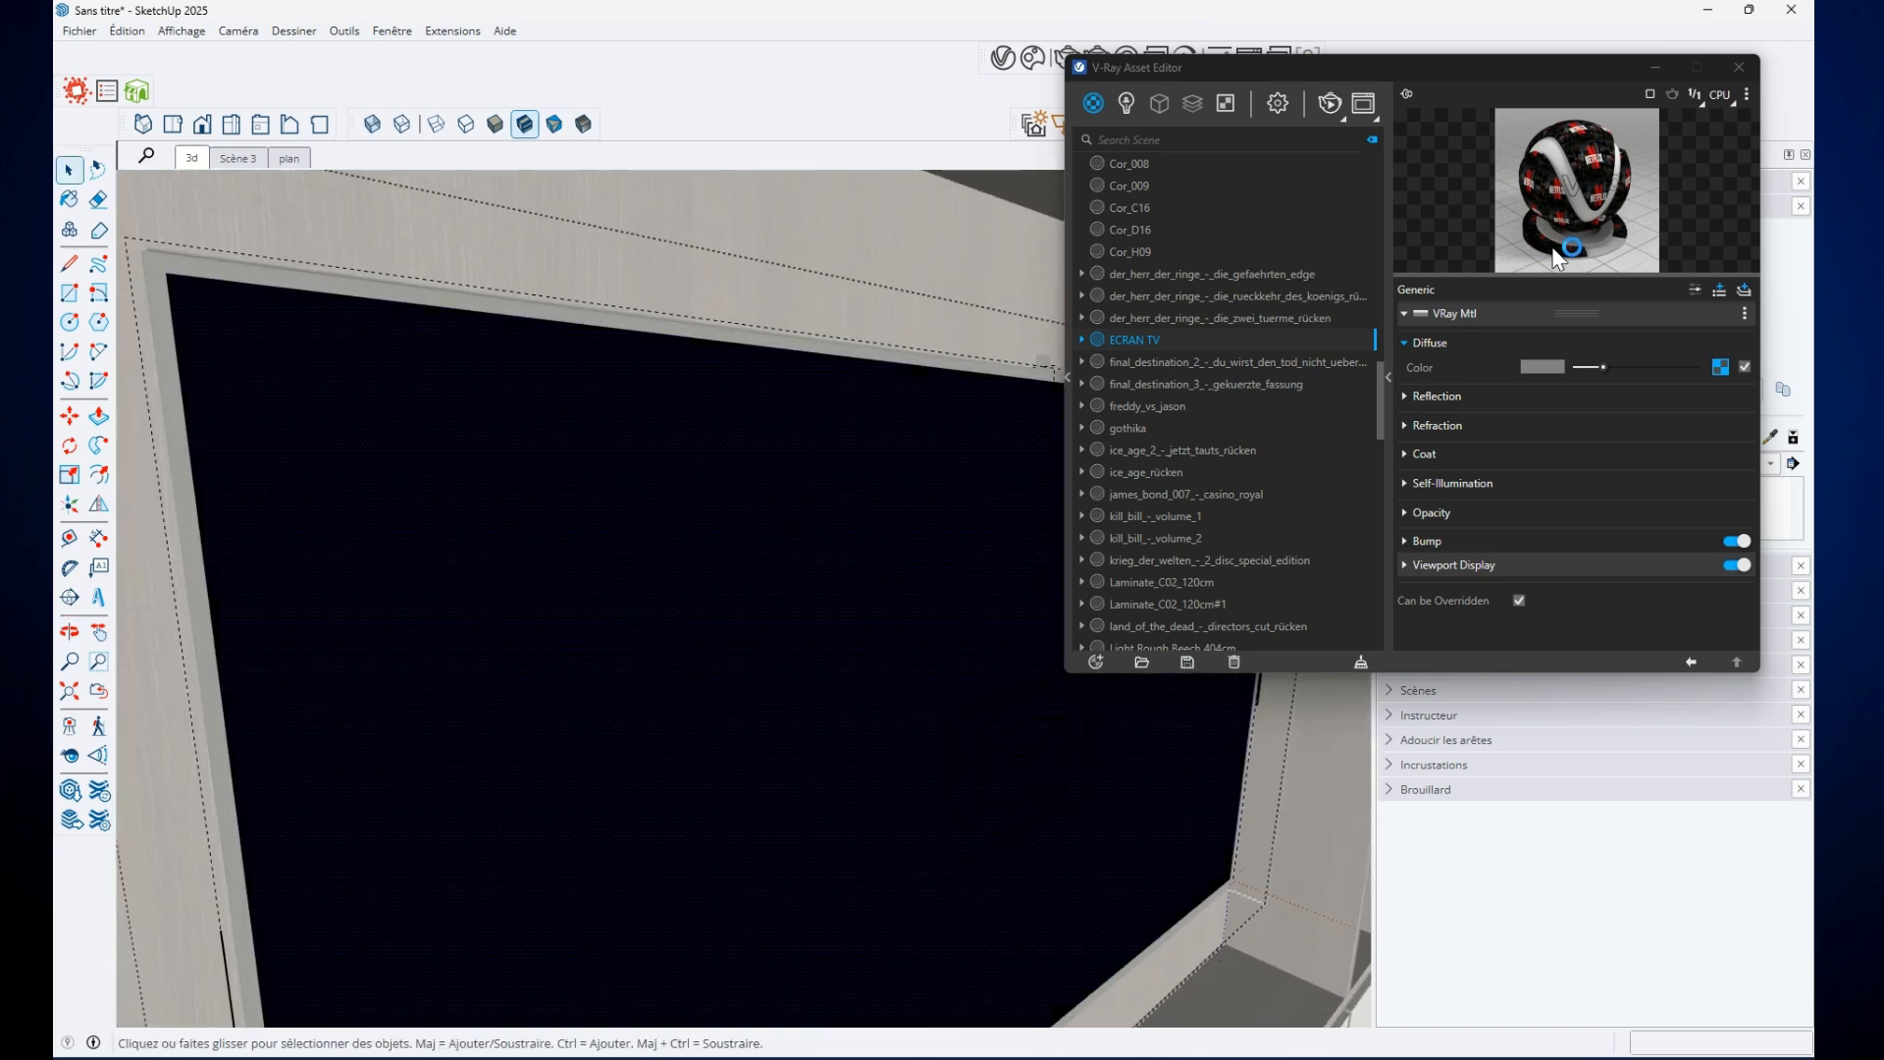
{"action": "left_click", "coordinate": [1545, 206]}
{"action": "left_click_drag", "start_coordinate": [1535, 68], "coordinate": [1489, 619]}
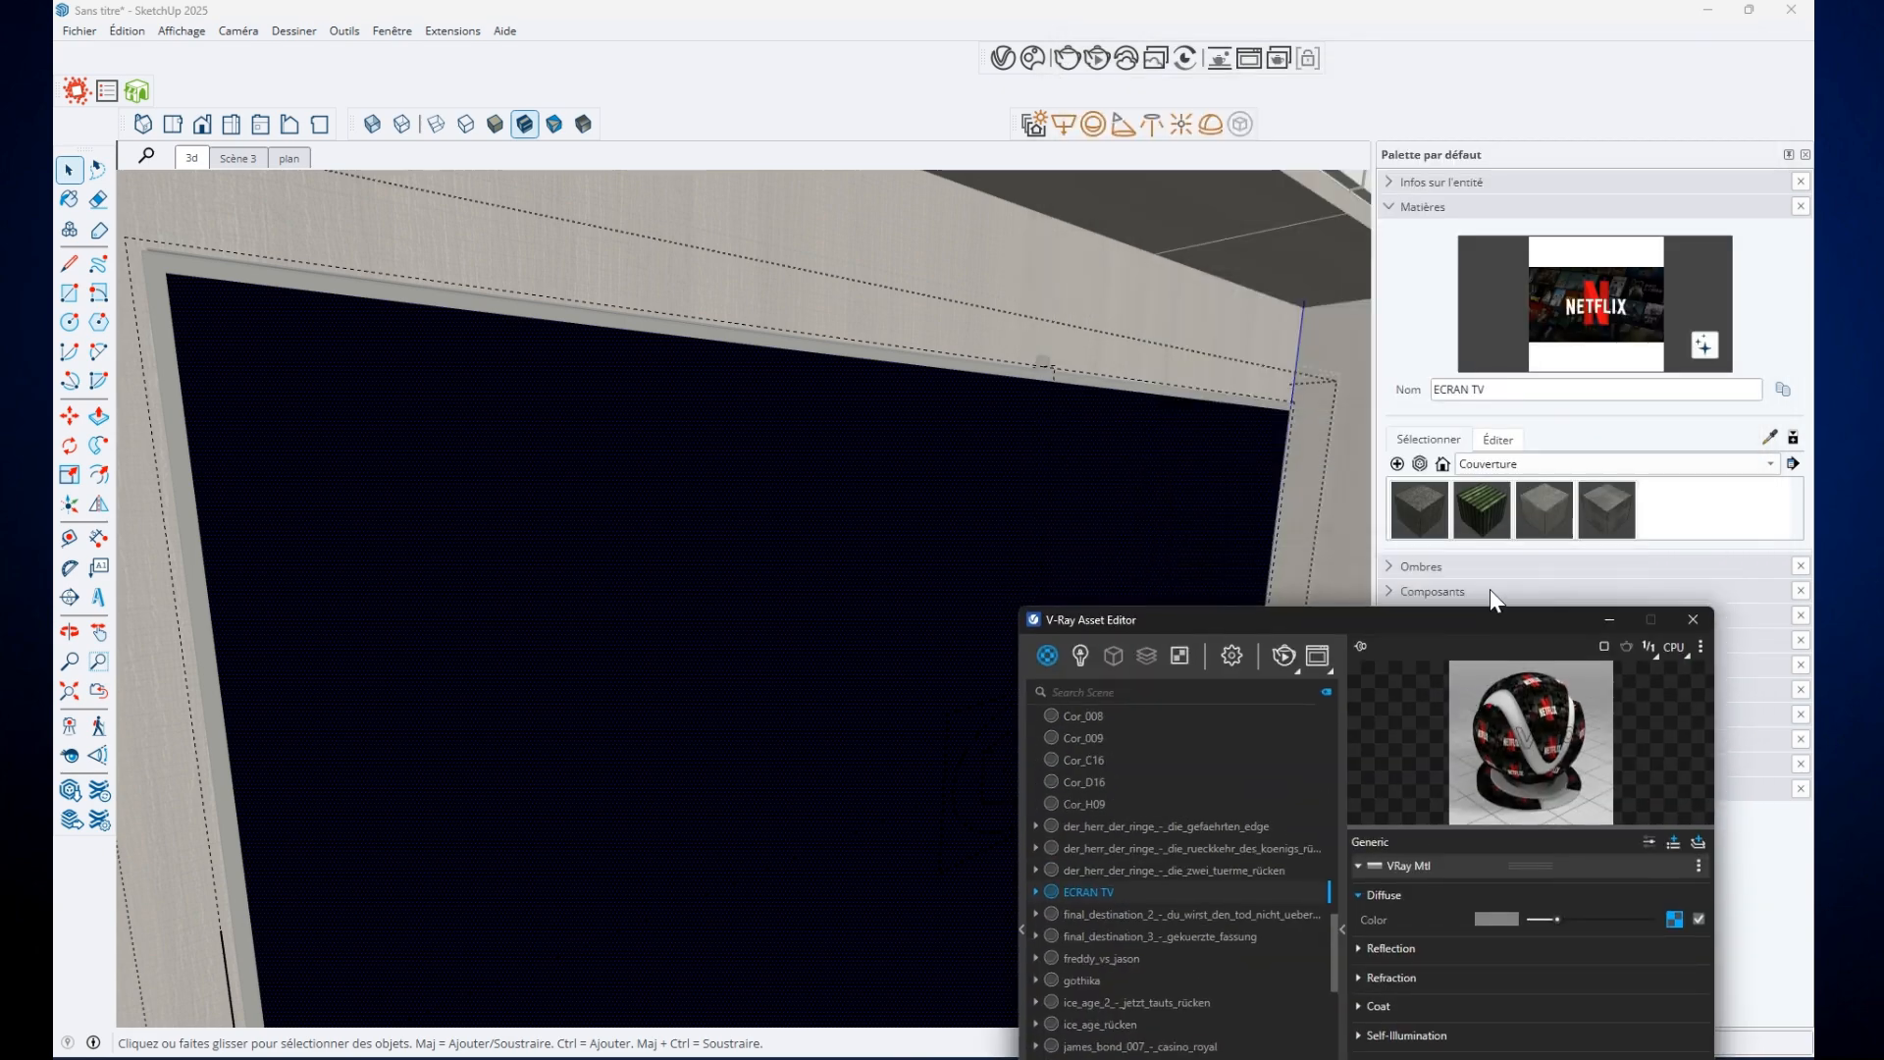
{"action": "left_click", "coordinate": [1592, 365]}
{"action": "left_click", "coordinate": [934, 605]}
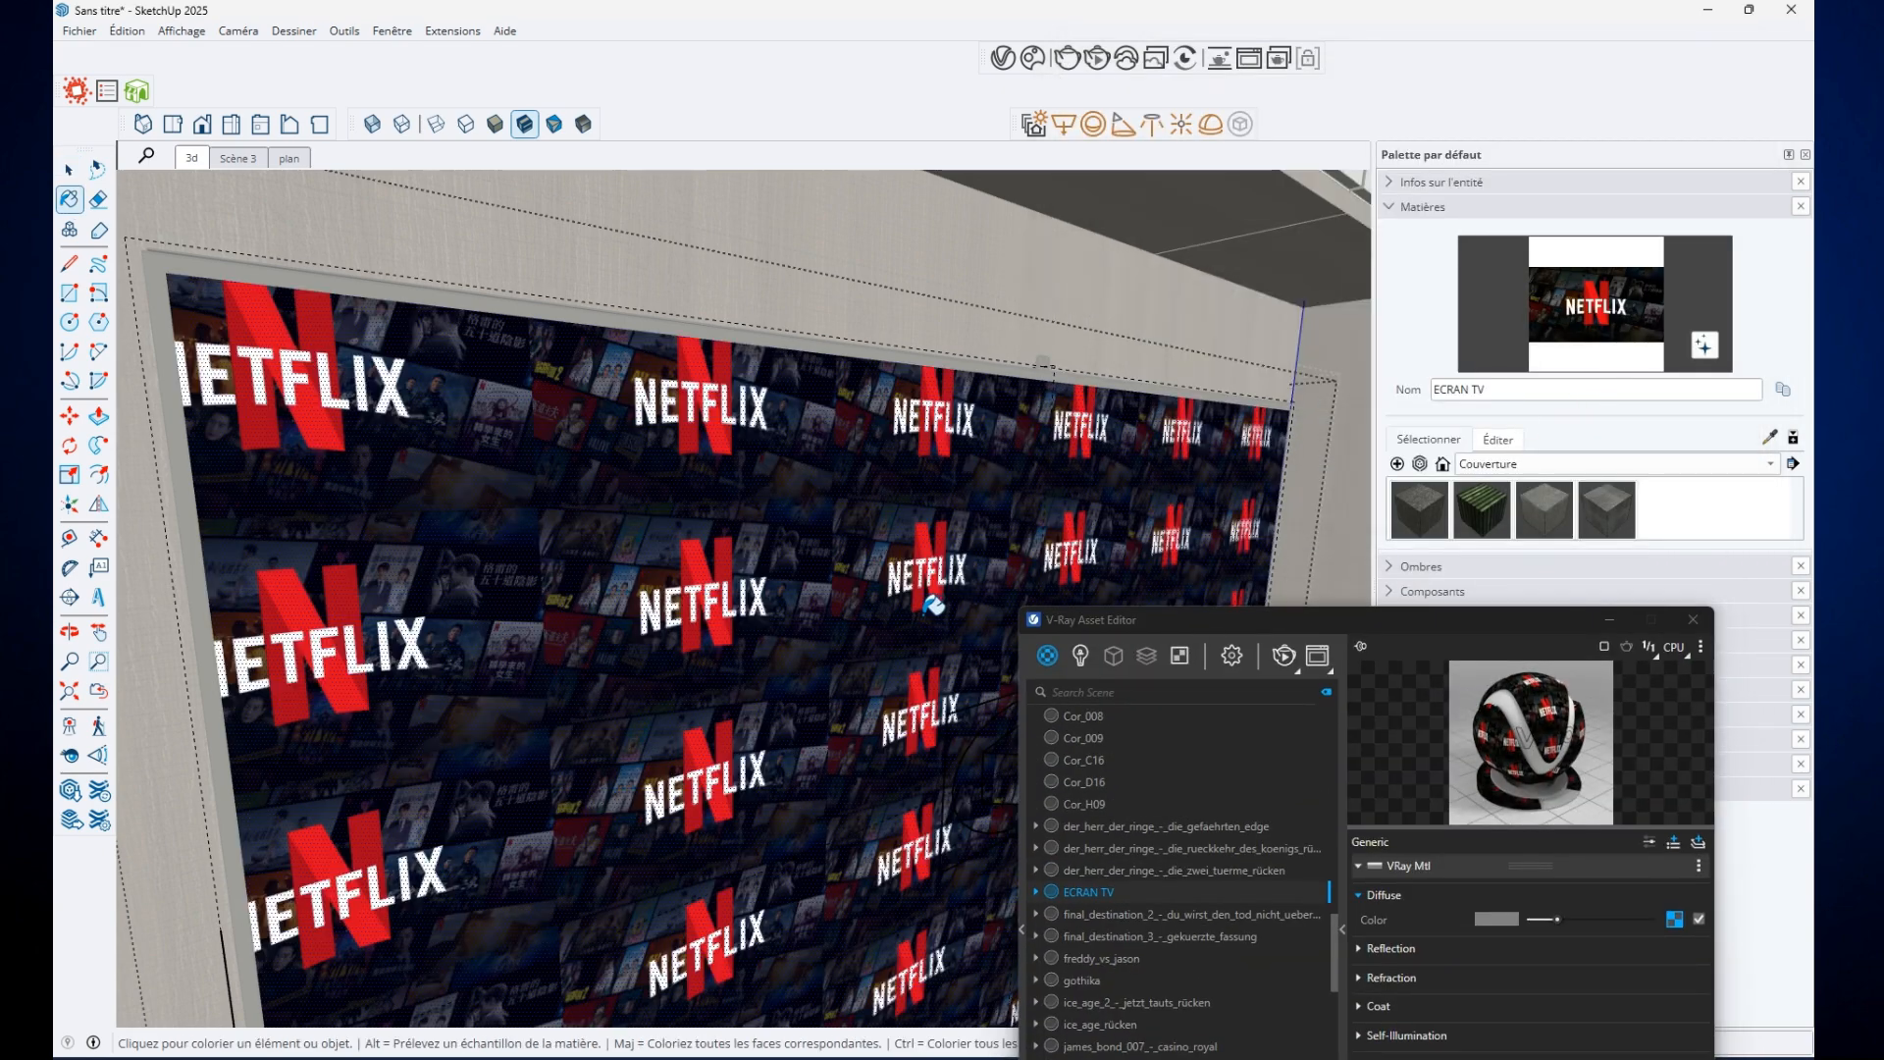
{"action": "middle_click_drag", "start_coordinate": [942, 633], "coordinate": [741, 659]}
{"action": "left_click_drag", "start_coordinate": [1266, 621], "coordinate": [1490, 354]}
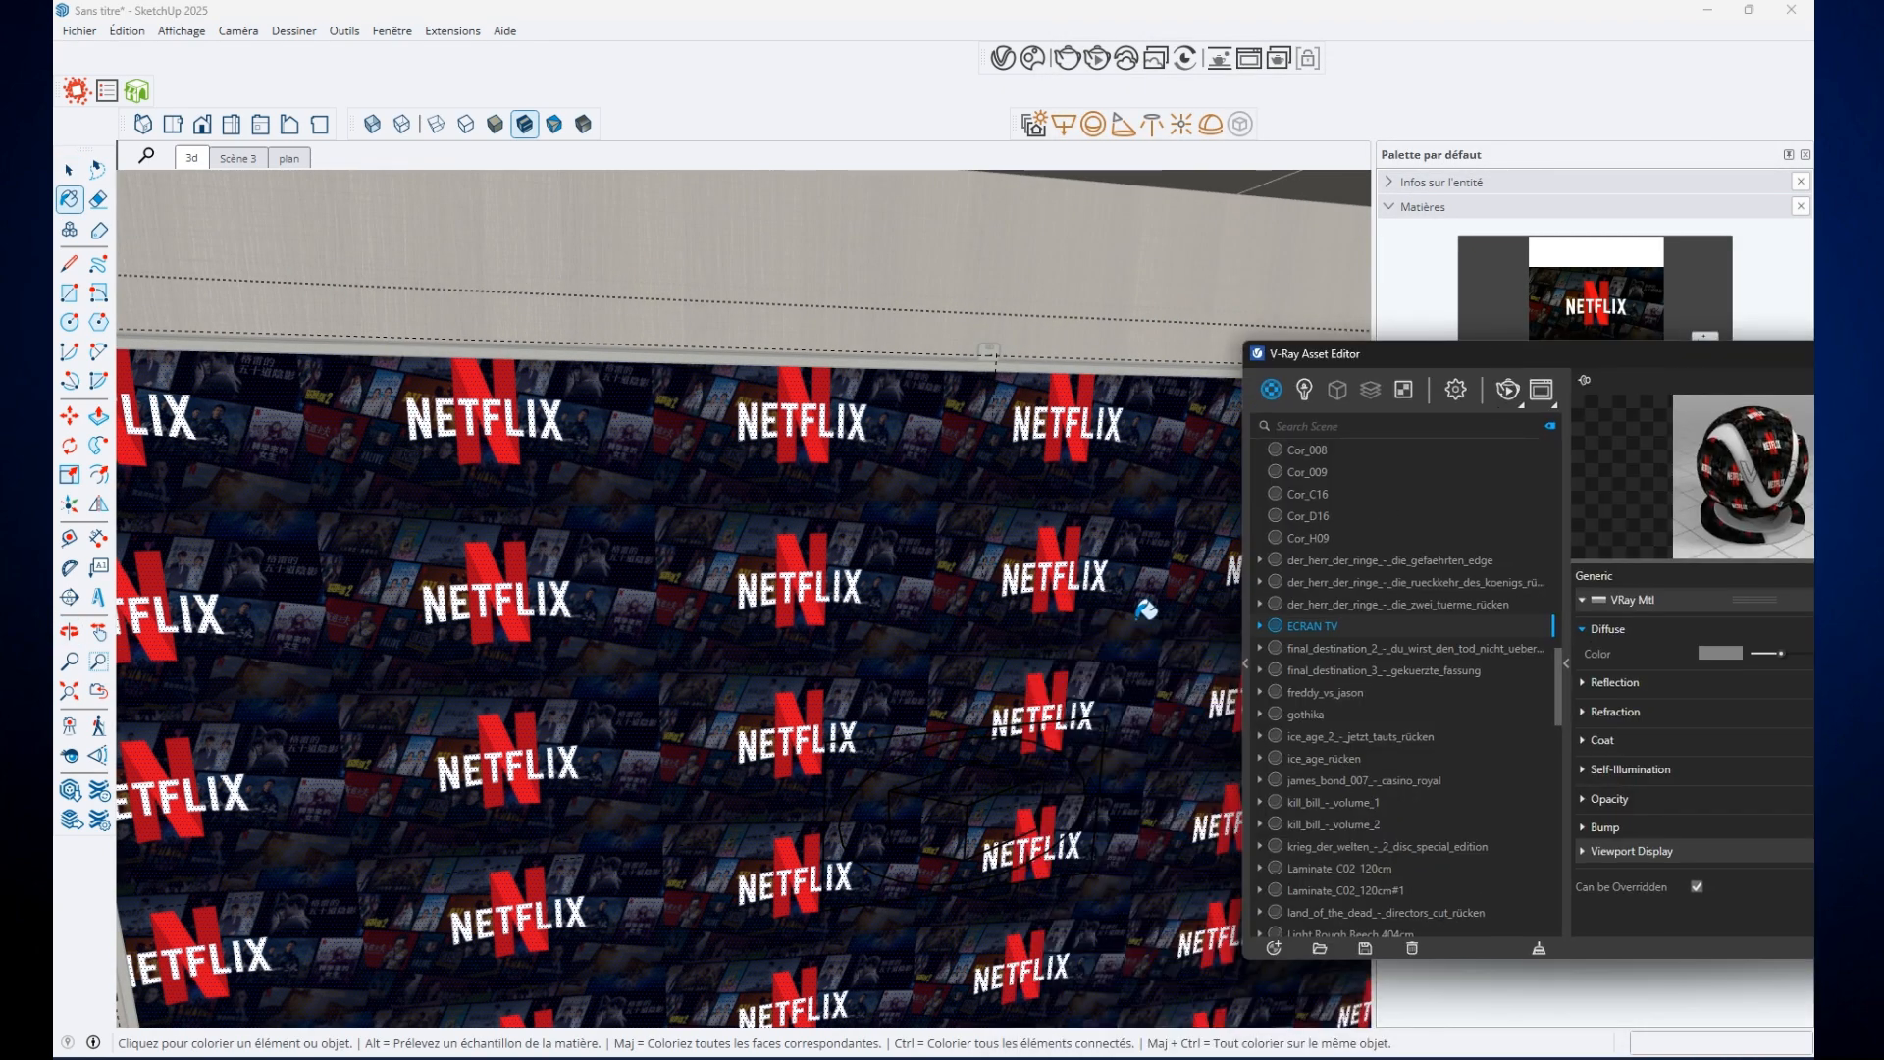
{"action": "scroll", "coordinate": [966, 687], "scroll_direction": "down", "scroll_amount": 4}
{"action": "scroll", "coordinate": [964, 693], "scroll_direction": "down", "scroll_amount": 5}
{"action": "key", "text": "space"}
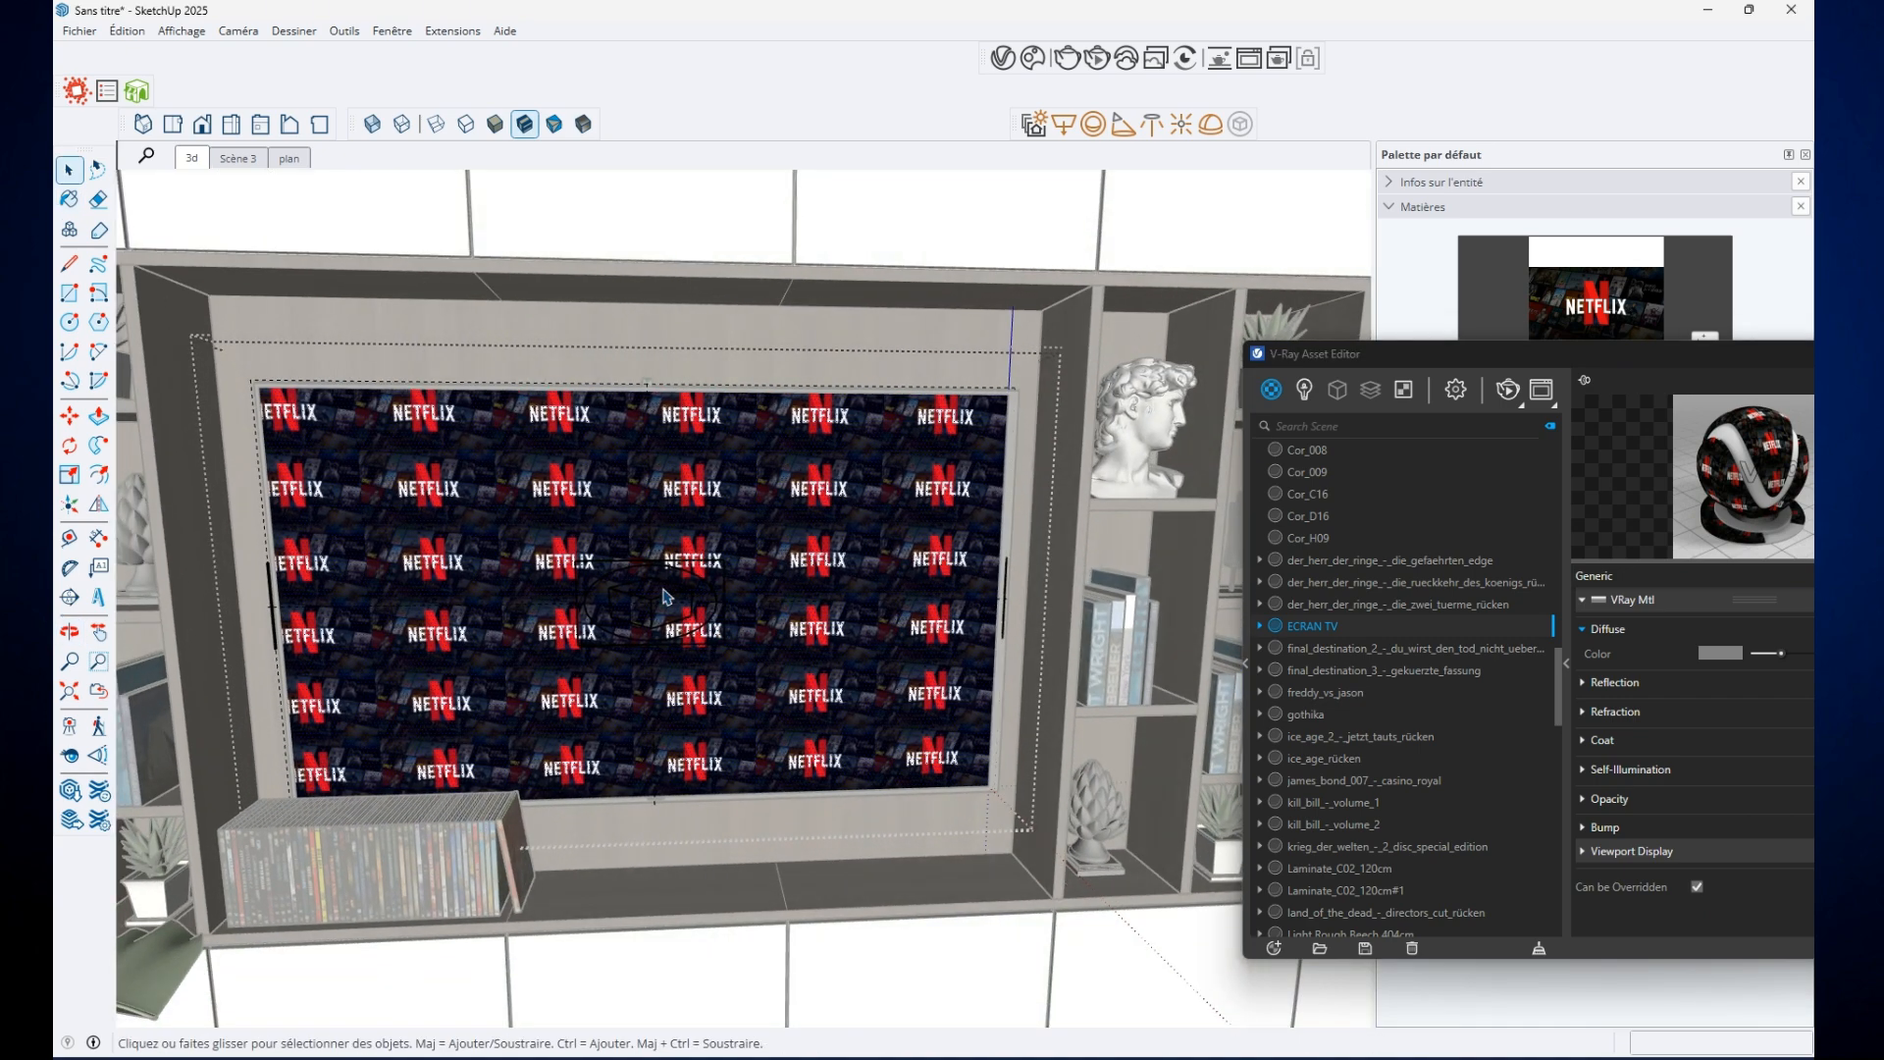
Try to scale and move the tiled Netflix texture on the screen face with the texture position pins
{"action": "right_click", "coordinate": [621, 555]}
{"action": "mouse_move", "coordinate": [750, 789]}
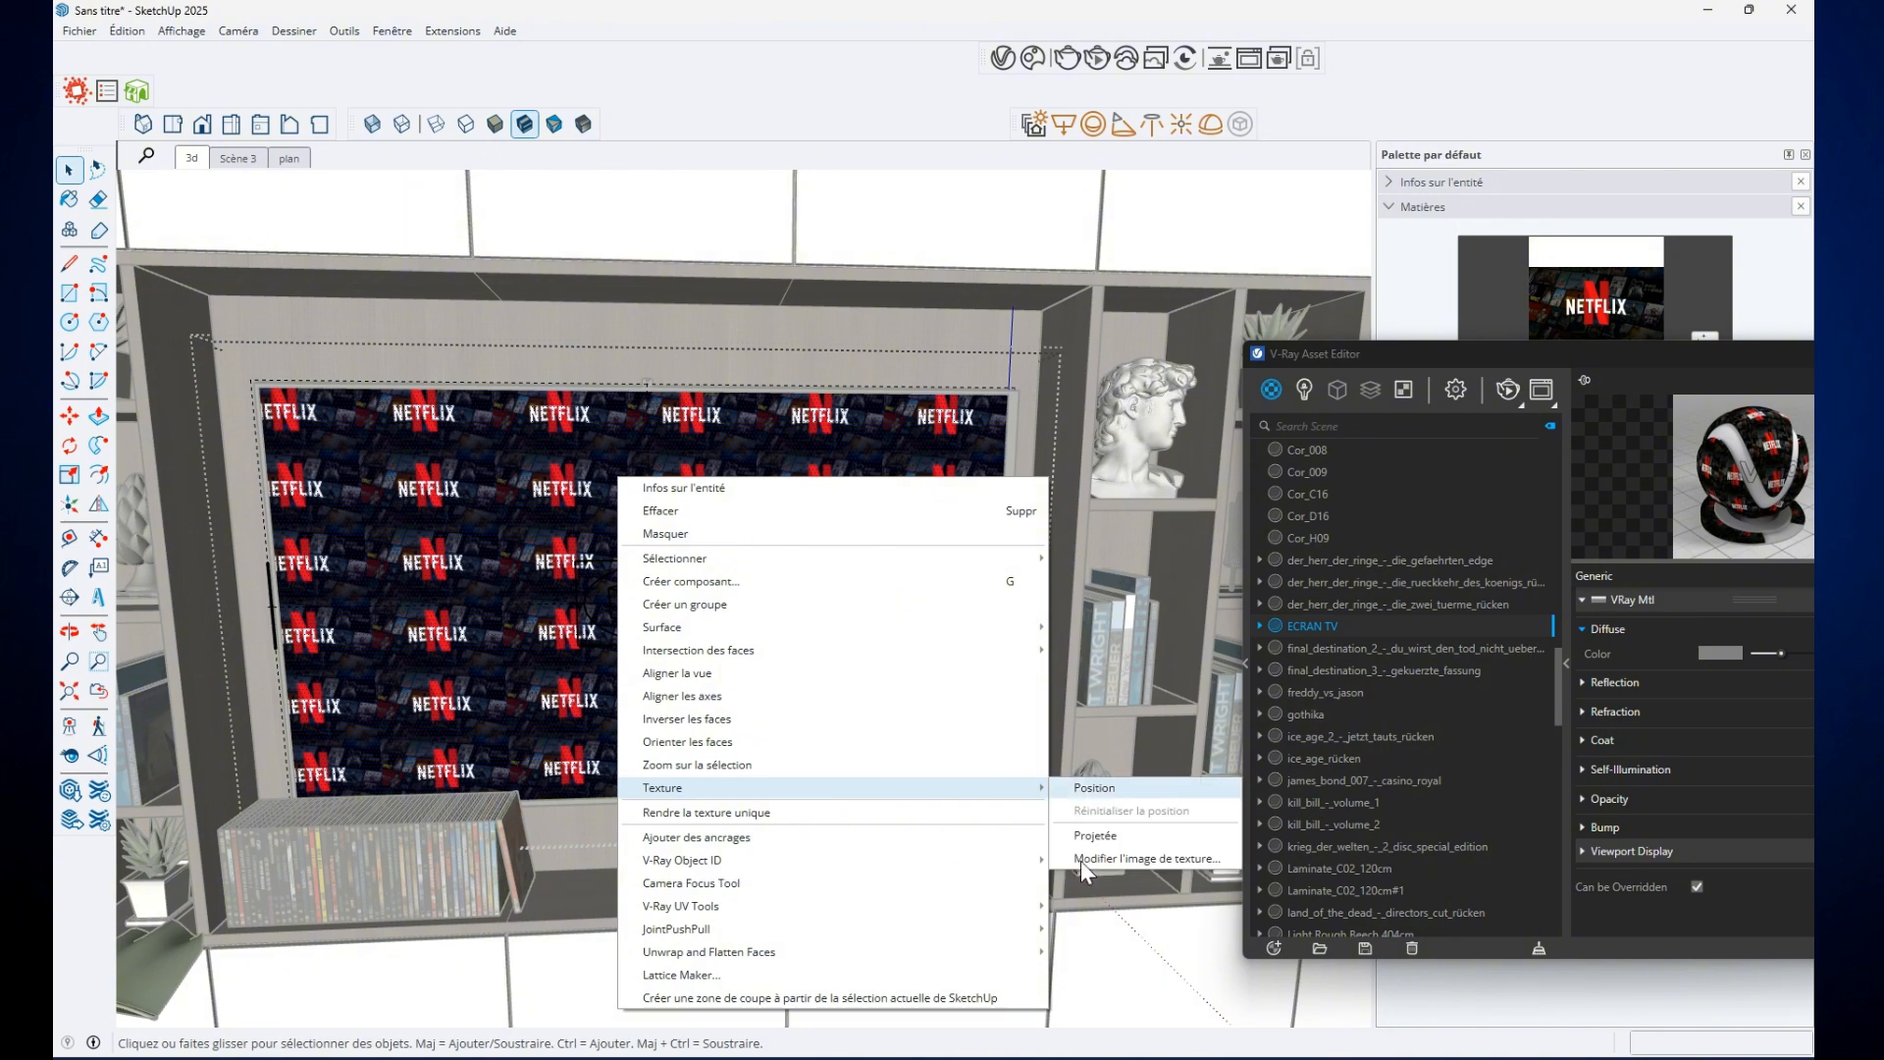
{"action": "left_click", "coordinate": [1087, 788]}
{"action": "left_click_drag", "start_coordinate": [851, 673], "coordinate": [527, 898]}
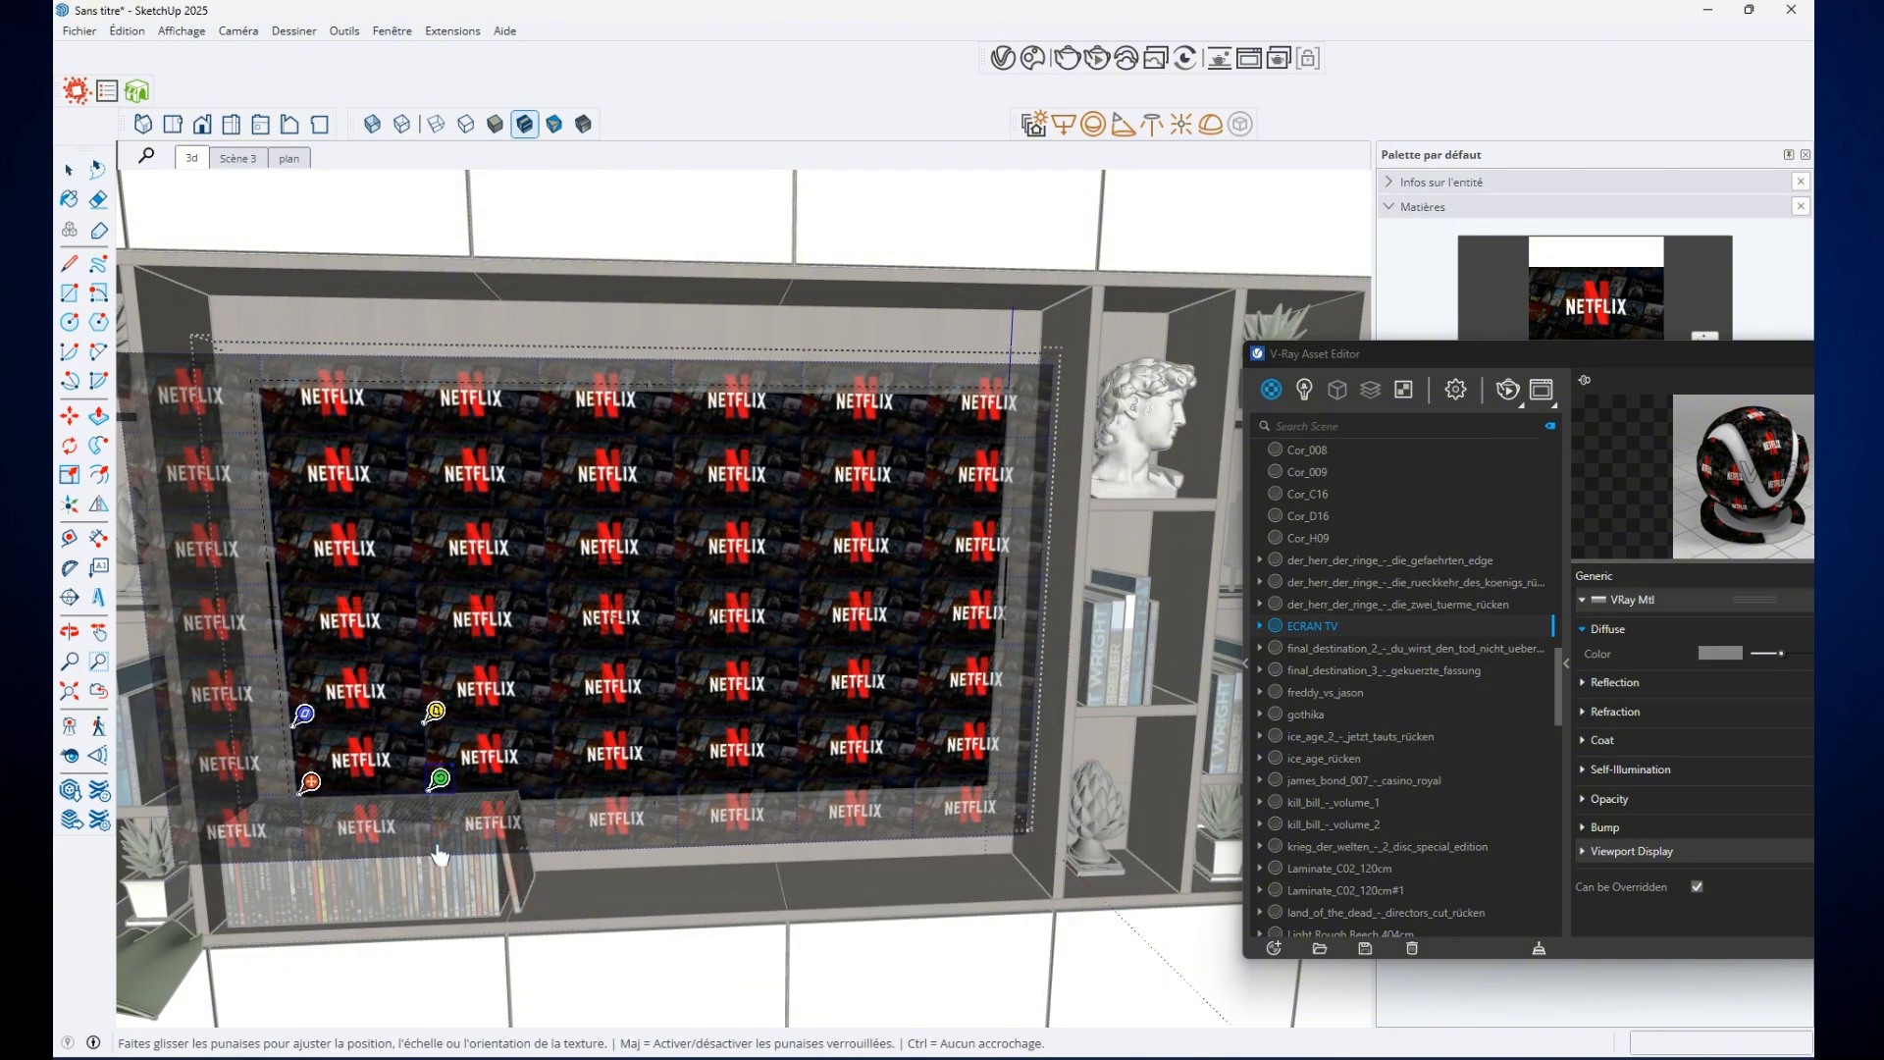
{"action": "left_click_drag", "start_coordinate": [440, 857], "coordinate": [517, 863]}
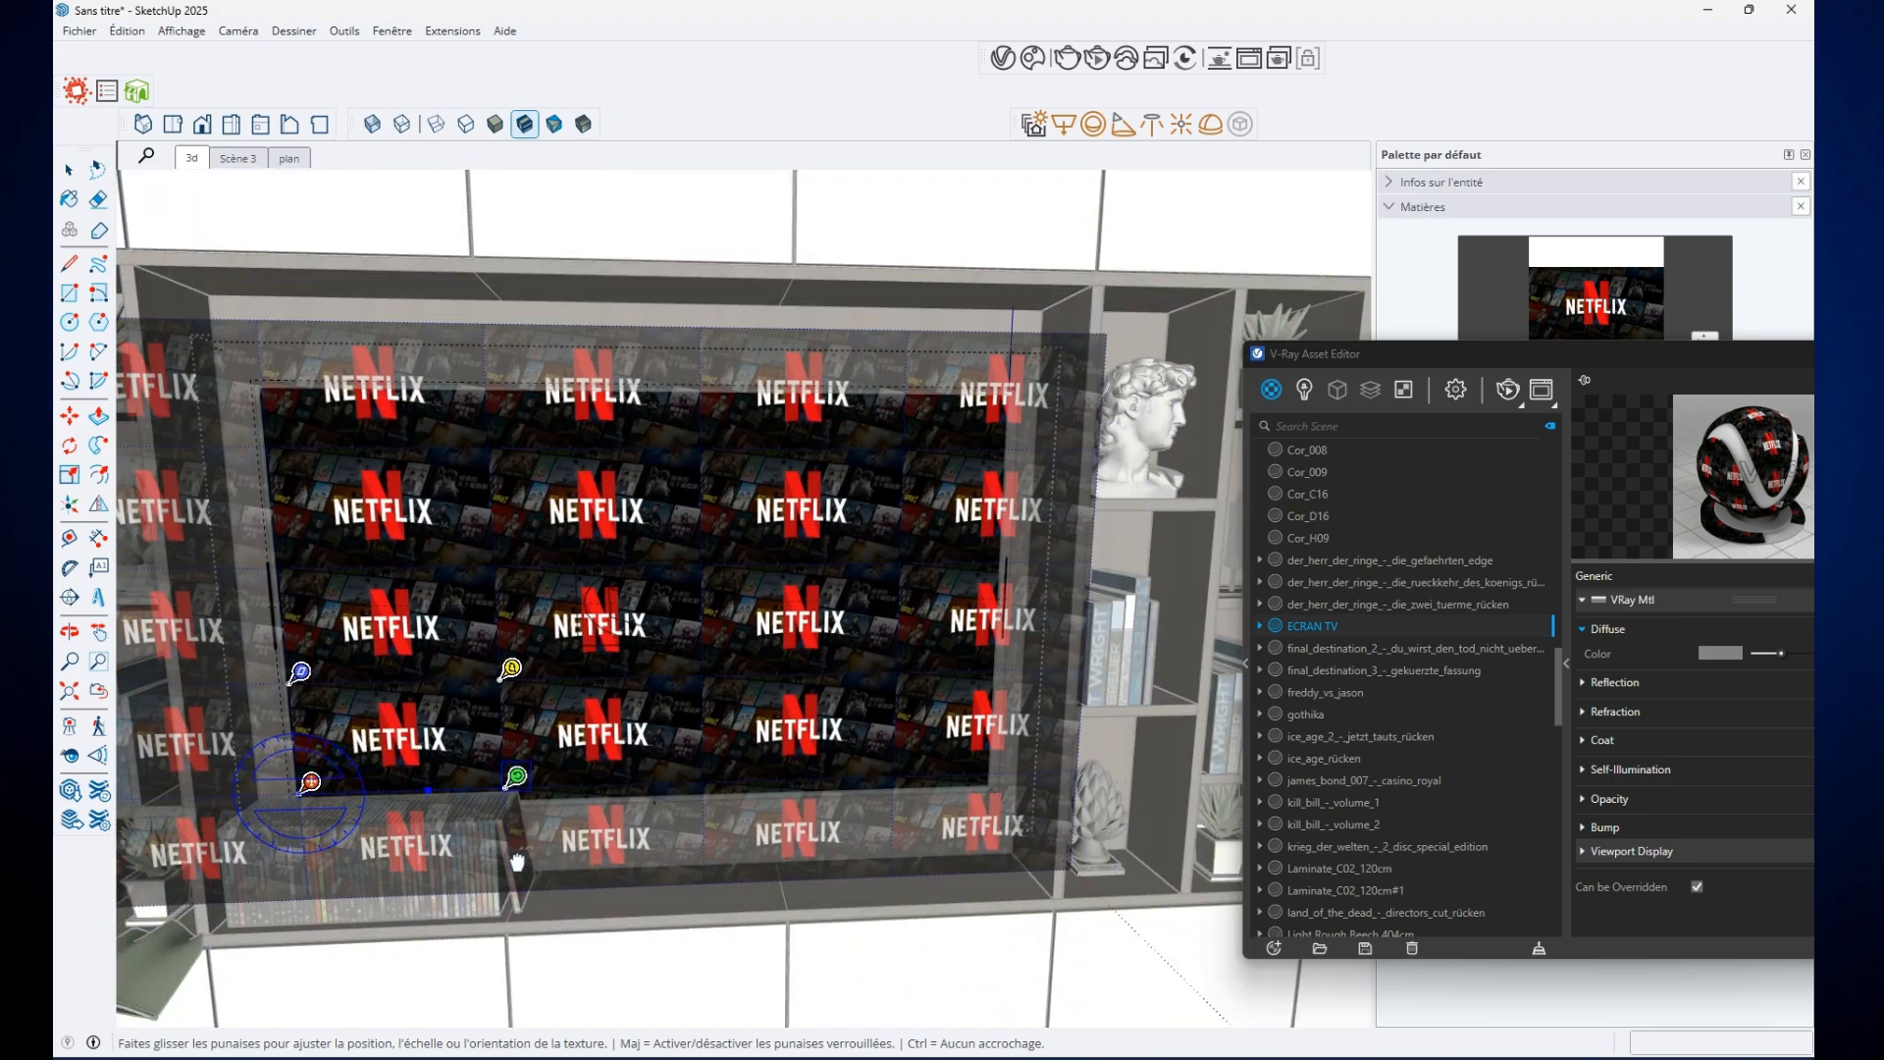
{"action": "key", "text": "Escape"}
Enable the V-Ray Utilities tool set and fit a single Netflix image across the television's screen face
{"action": "right_click", "coordinate": [886, 194]}
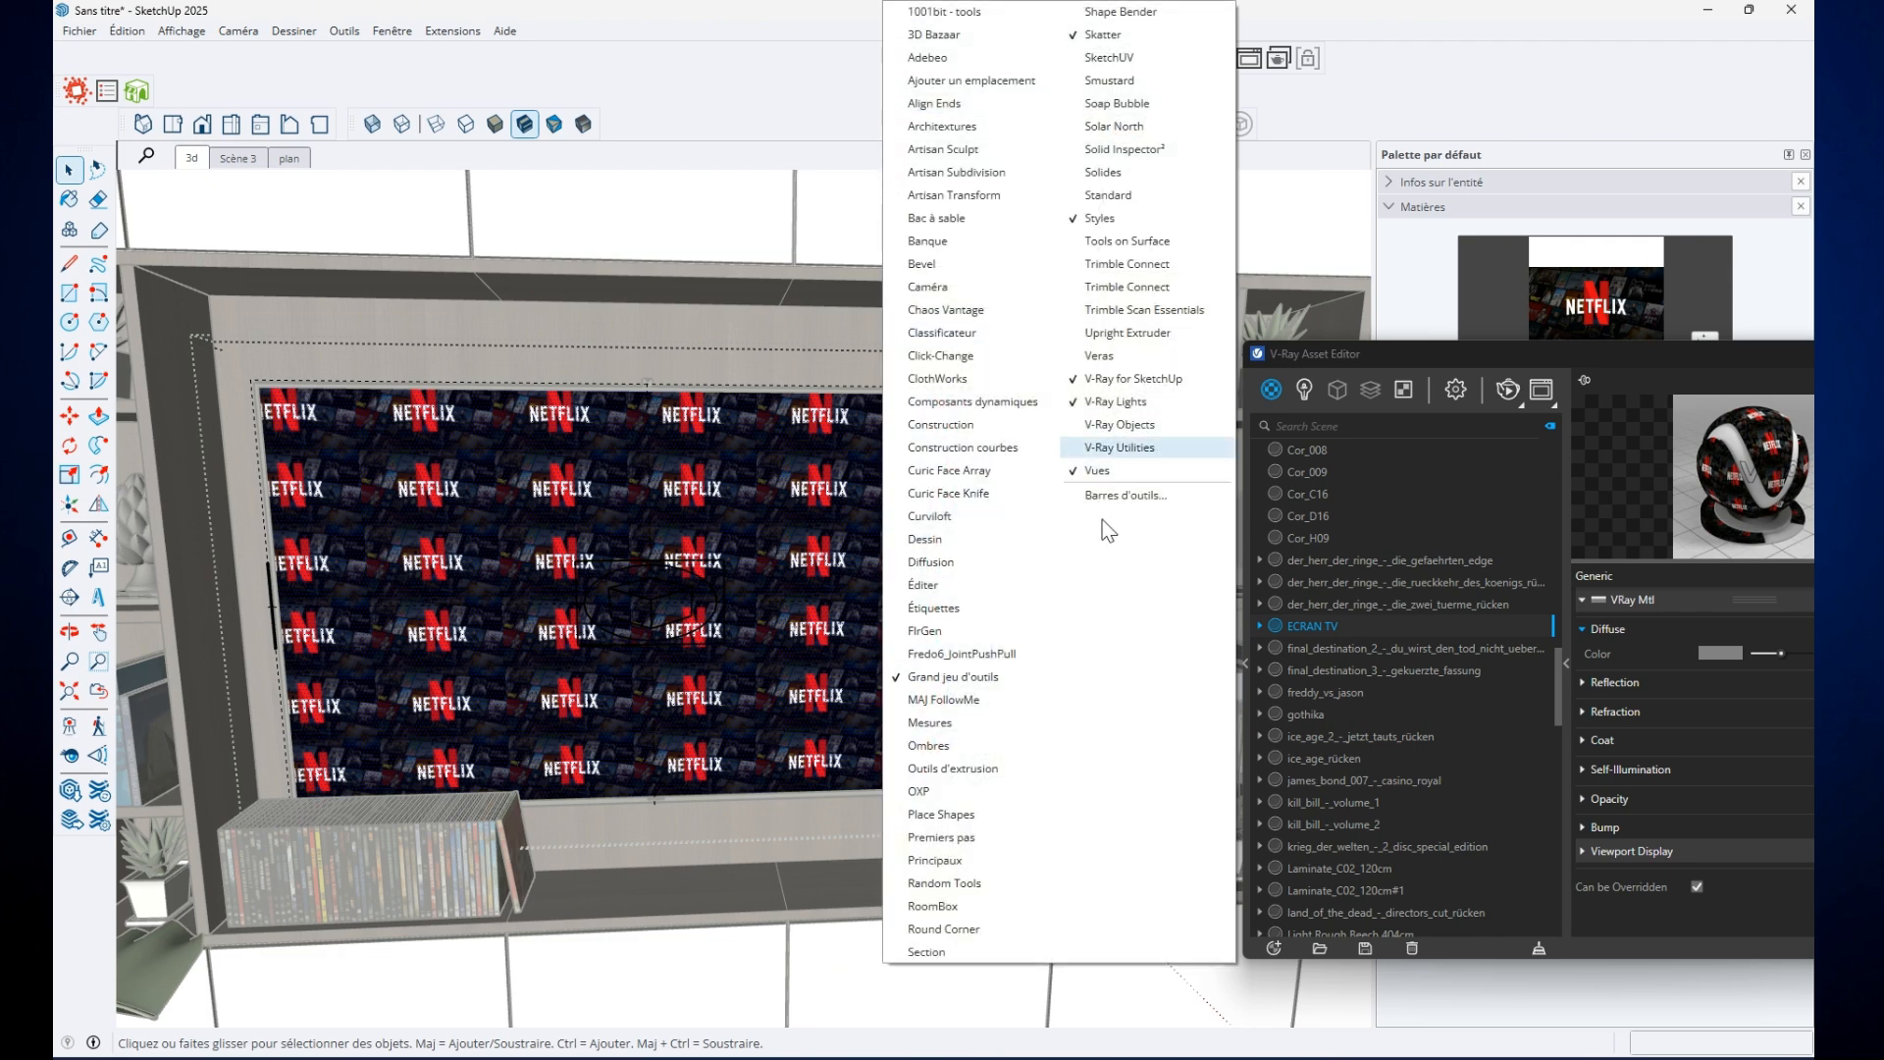
{"action": "key", "text": "Escape"}
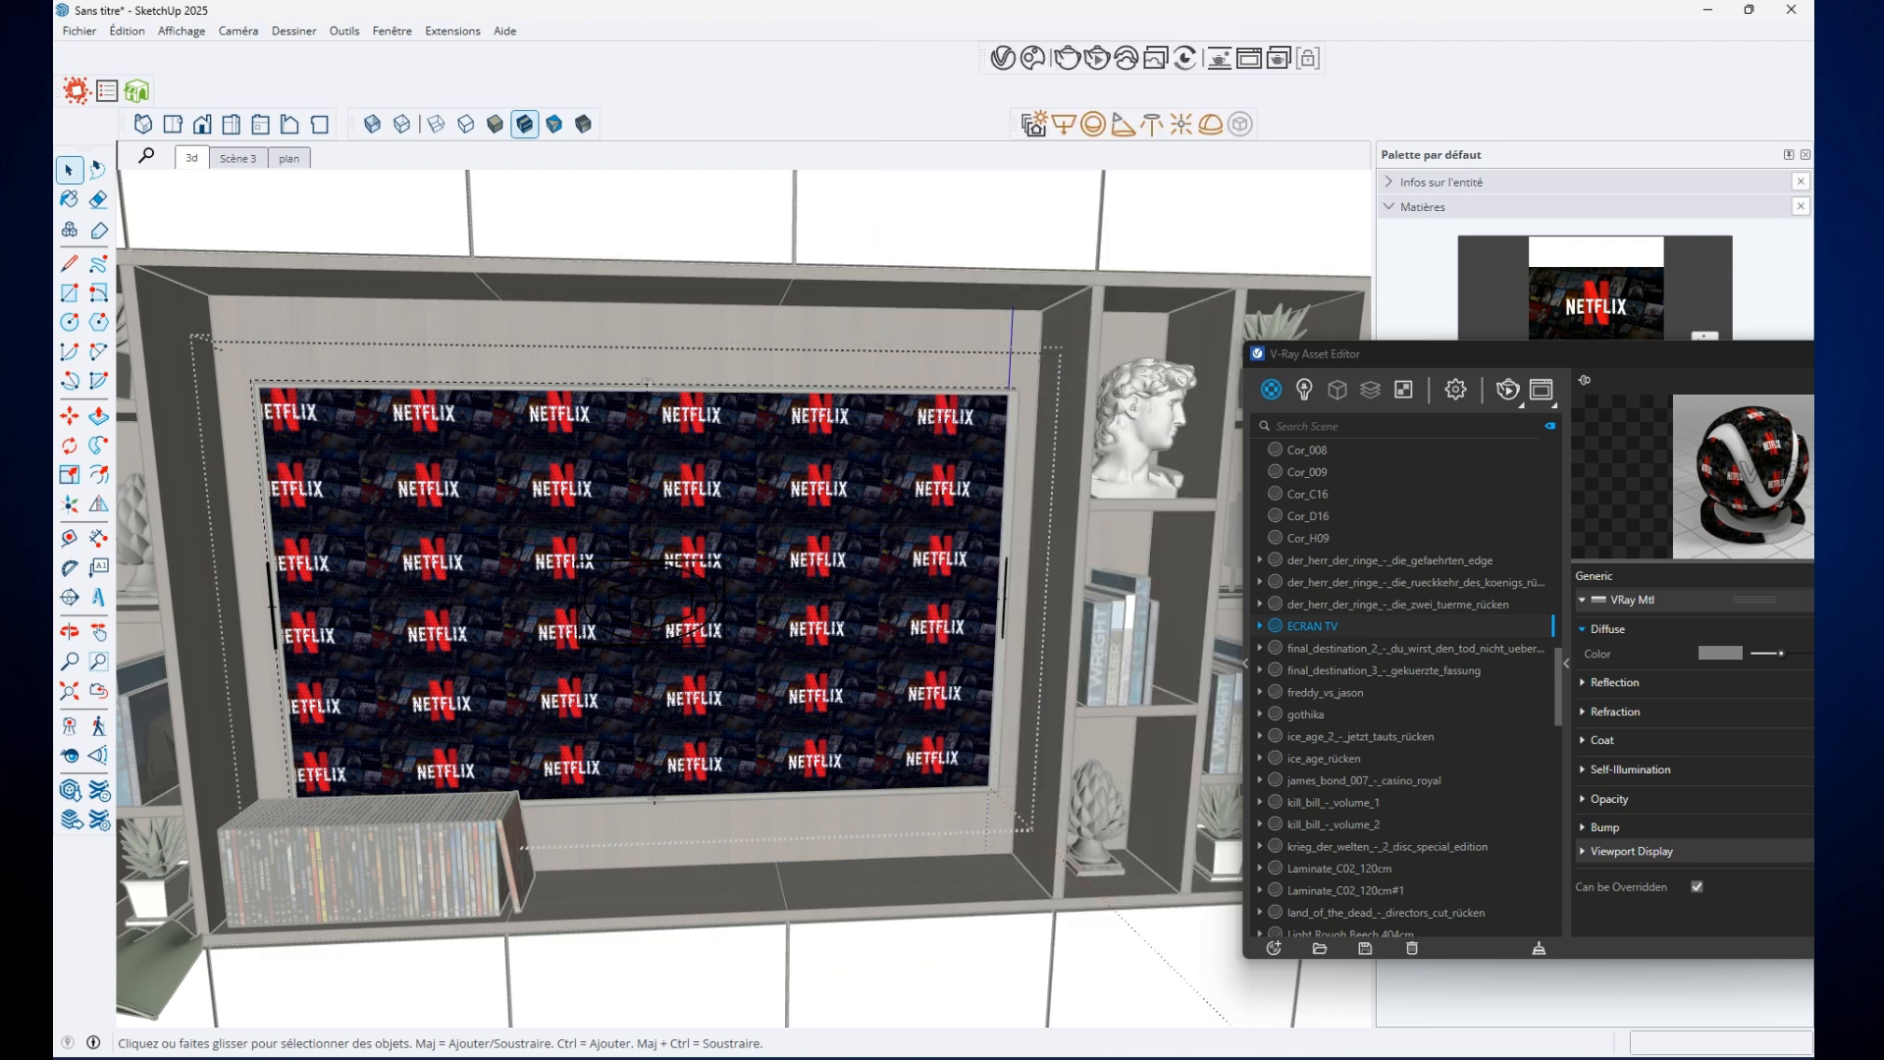
{"action": "left_click_drag", "start_coordinate": [1811, 44], "coordinate": [649, 196]}
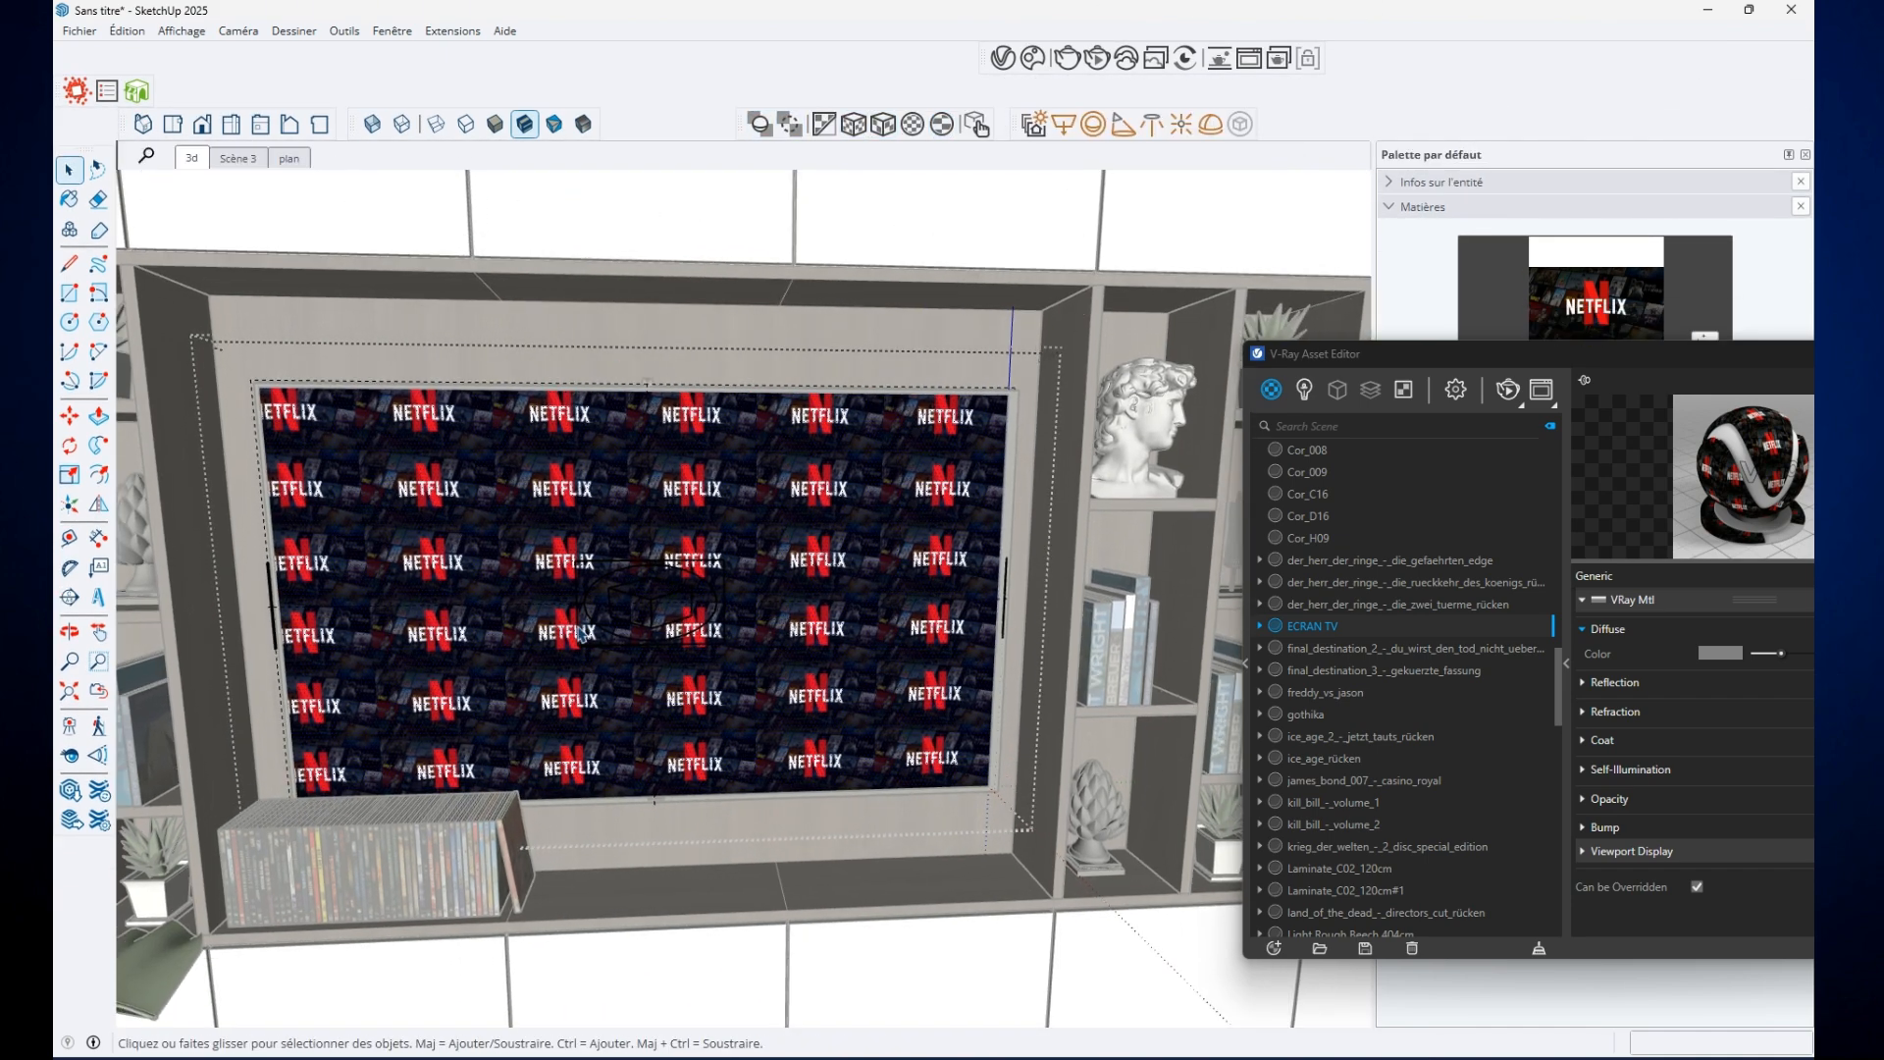
{"action": "left_click", "coordinate": [611, 666]}
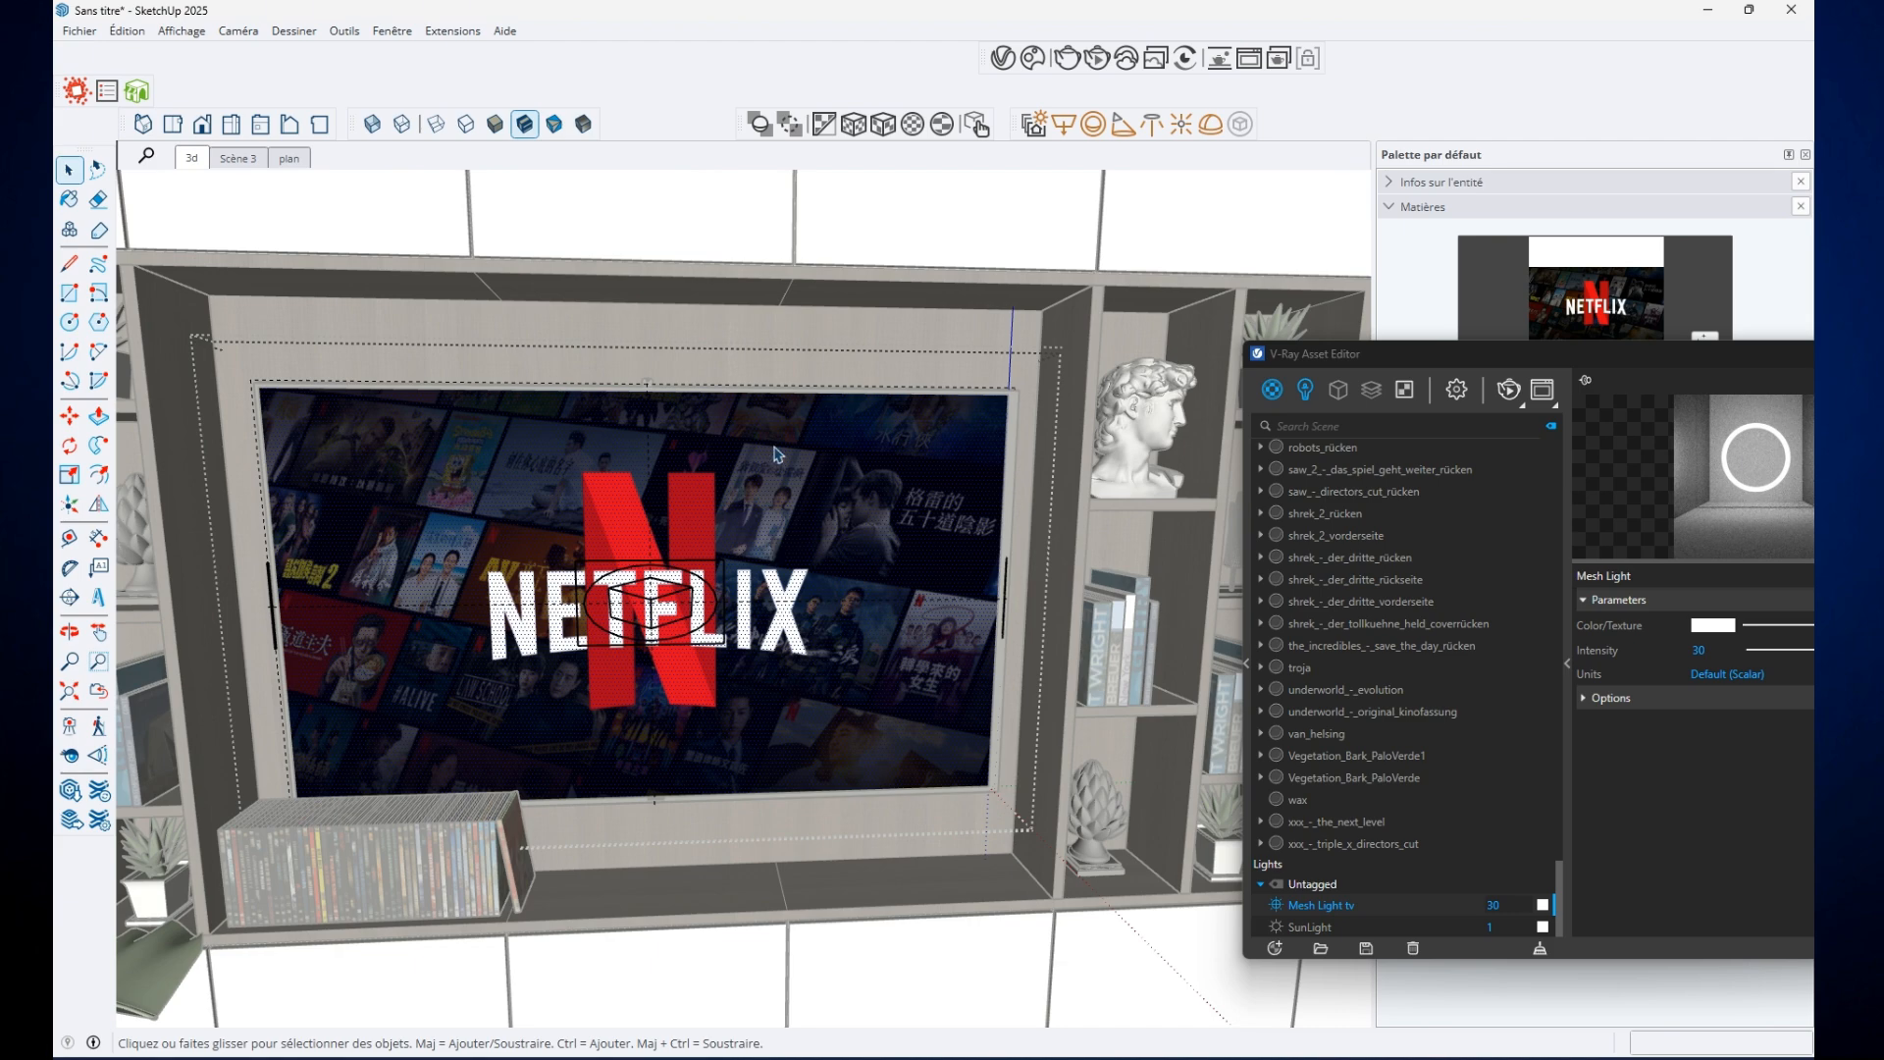
Leave the television group, preview the whole room in an interactive render, and stop and close the frame buffer
{"action": "key", "text": "Escape"}
{"action": "key", "text": "Escape"}
{"action": "middle_click_drag", "start_coordinate": [895, 728], "coordinate": [464, 373]}
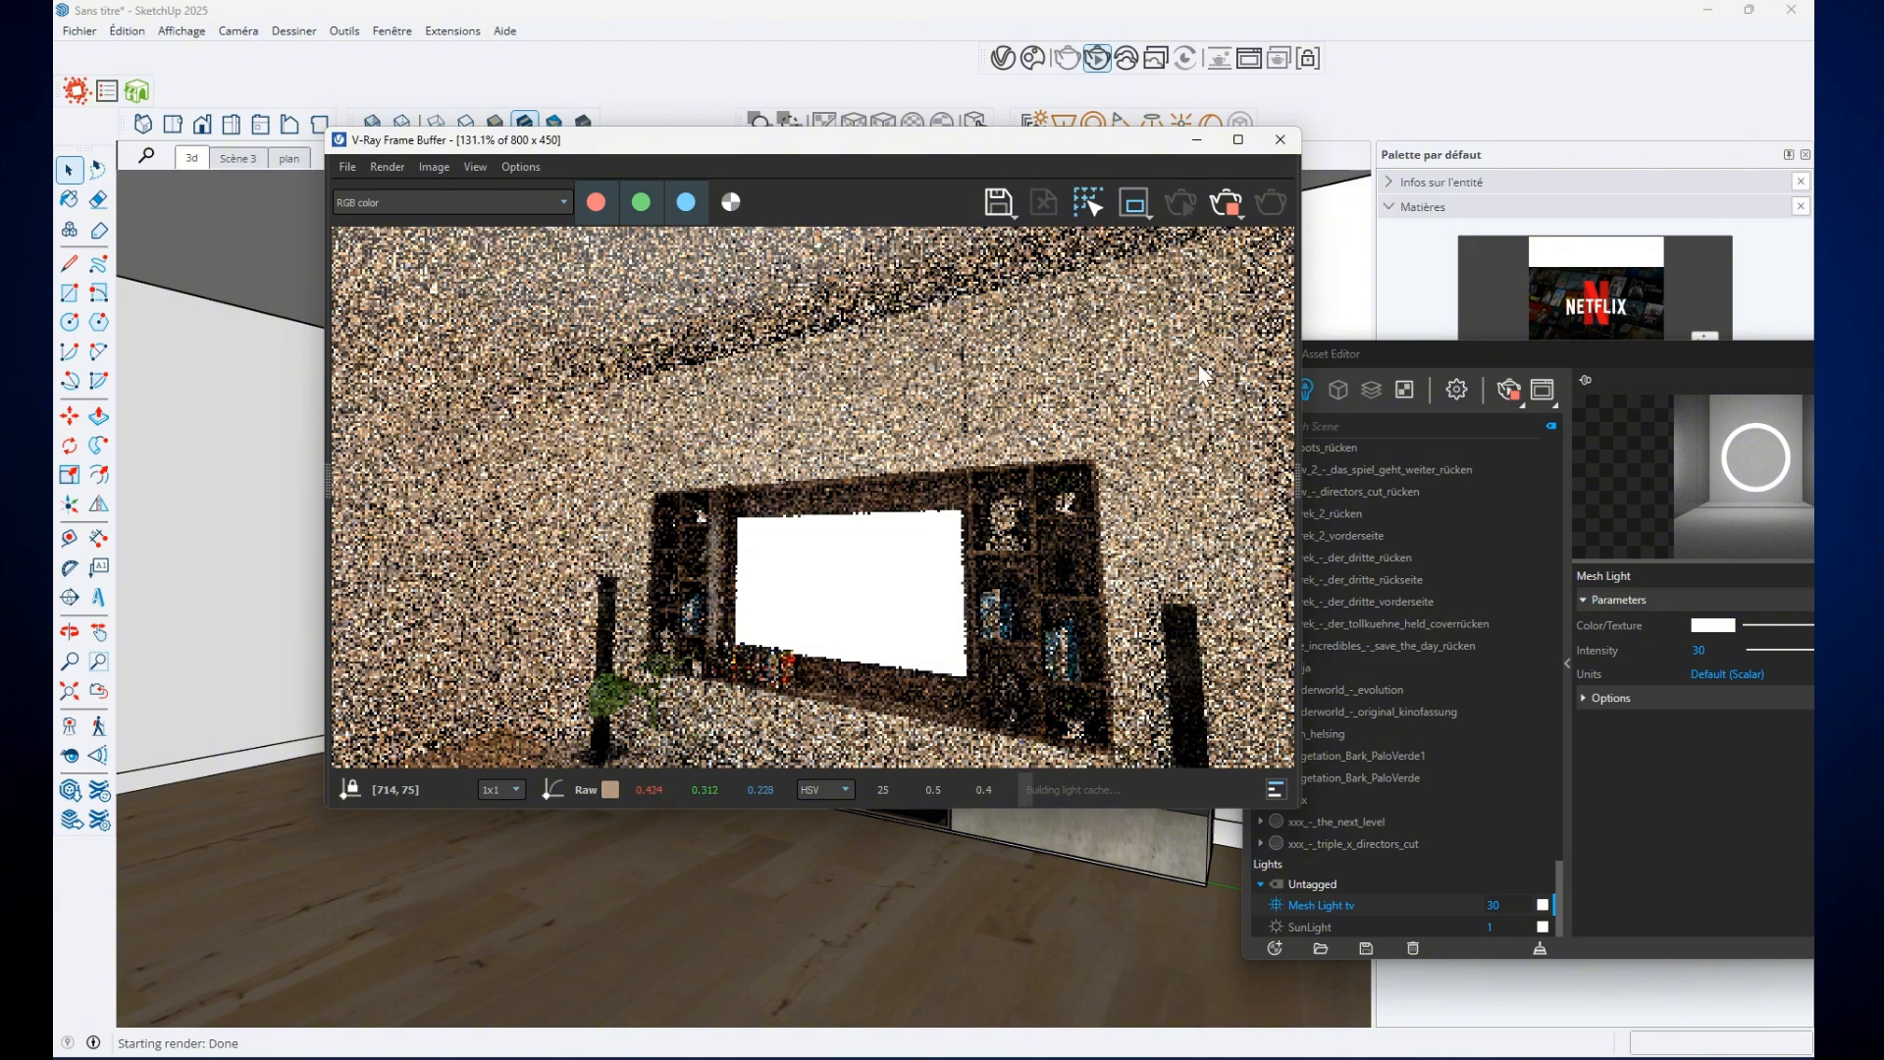
{"action": "left_click", "coordinate": [1228, 203]}
{"action": "left_click", "coordinate": [1280, 140]}
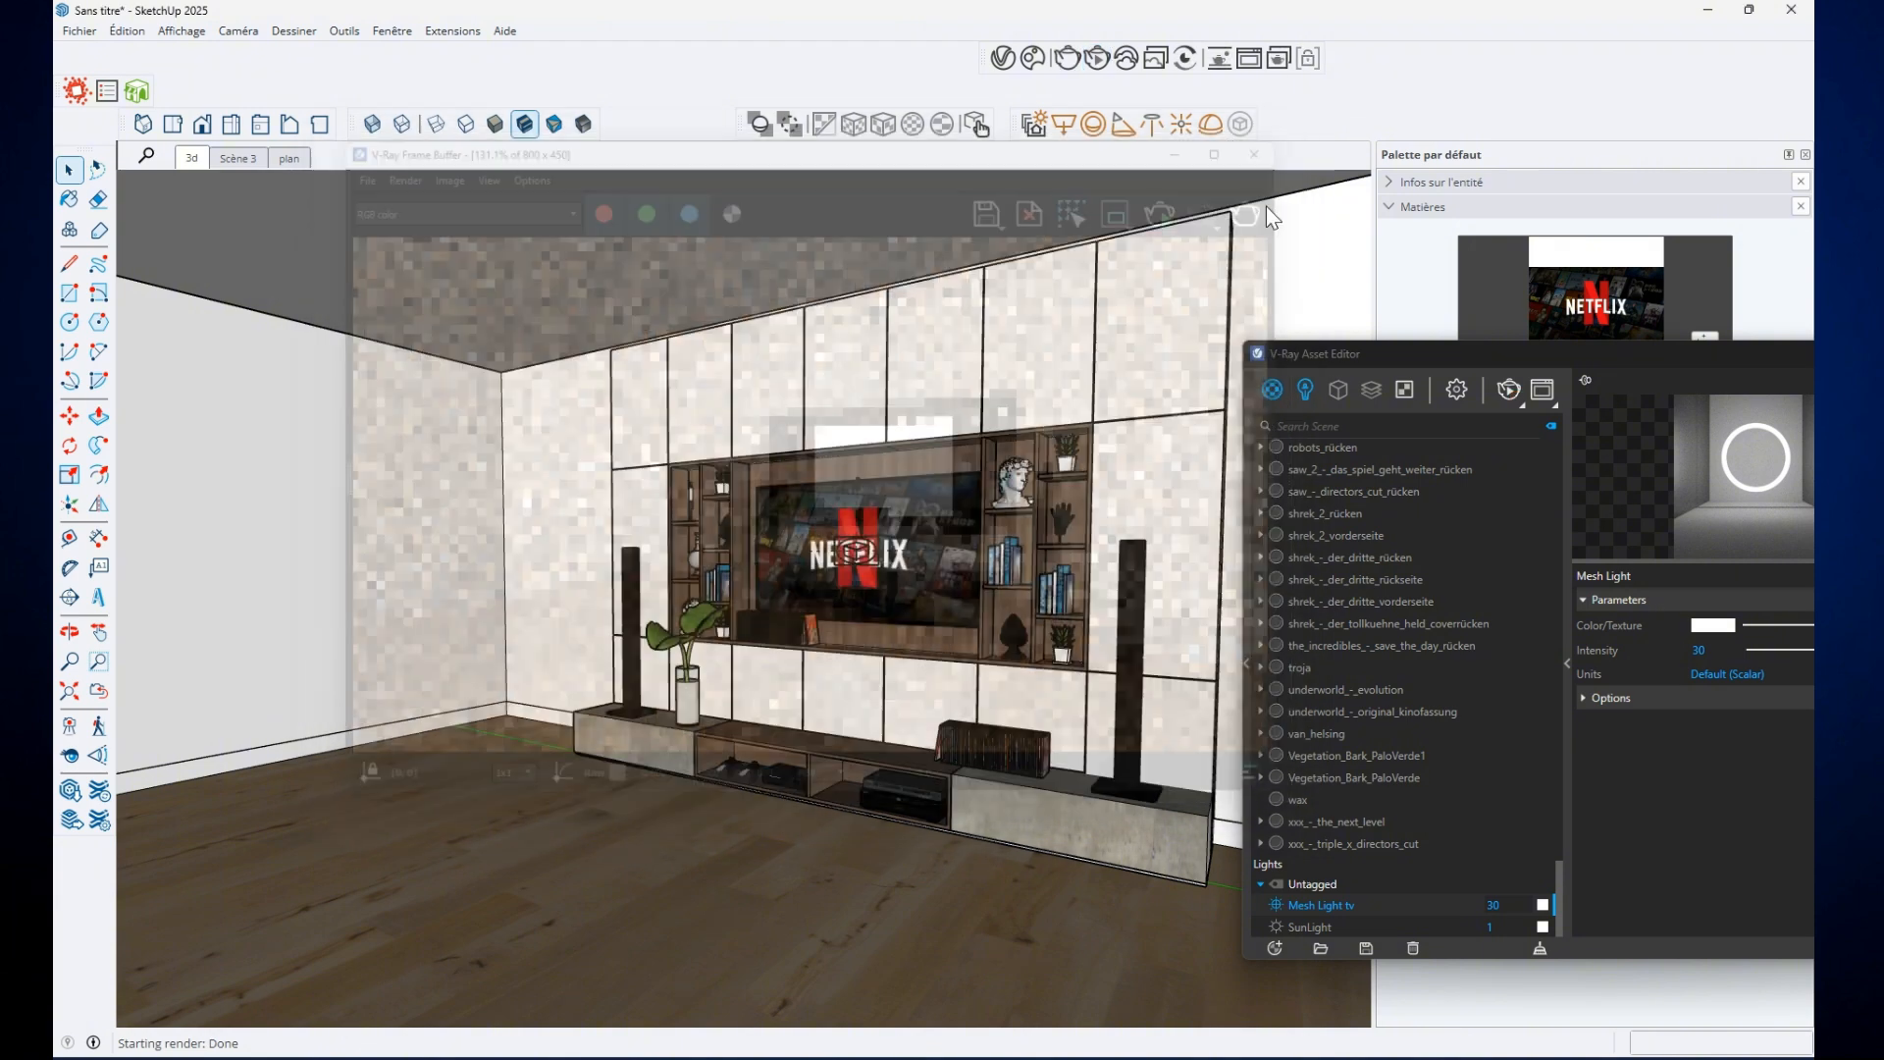
Find the ECRAN TV material by searching for ECRAN and copy the bitmap from its diffuse color
{"action": "scroll", "coordinate": [811, 628], "scroll_direction": "up", "scroll_amount": 5}
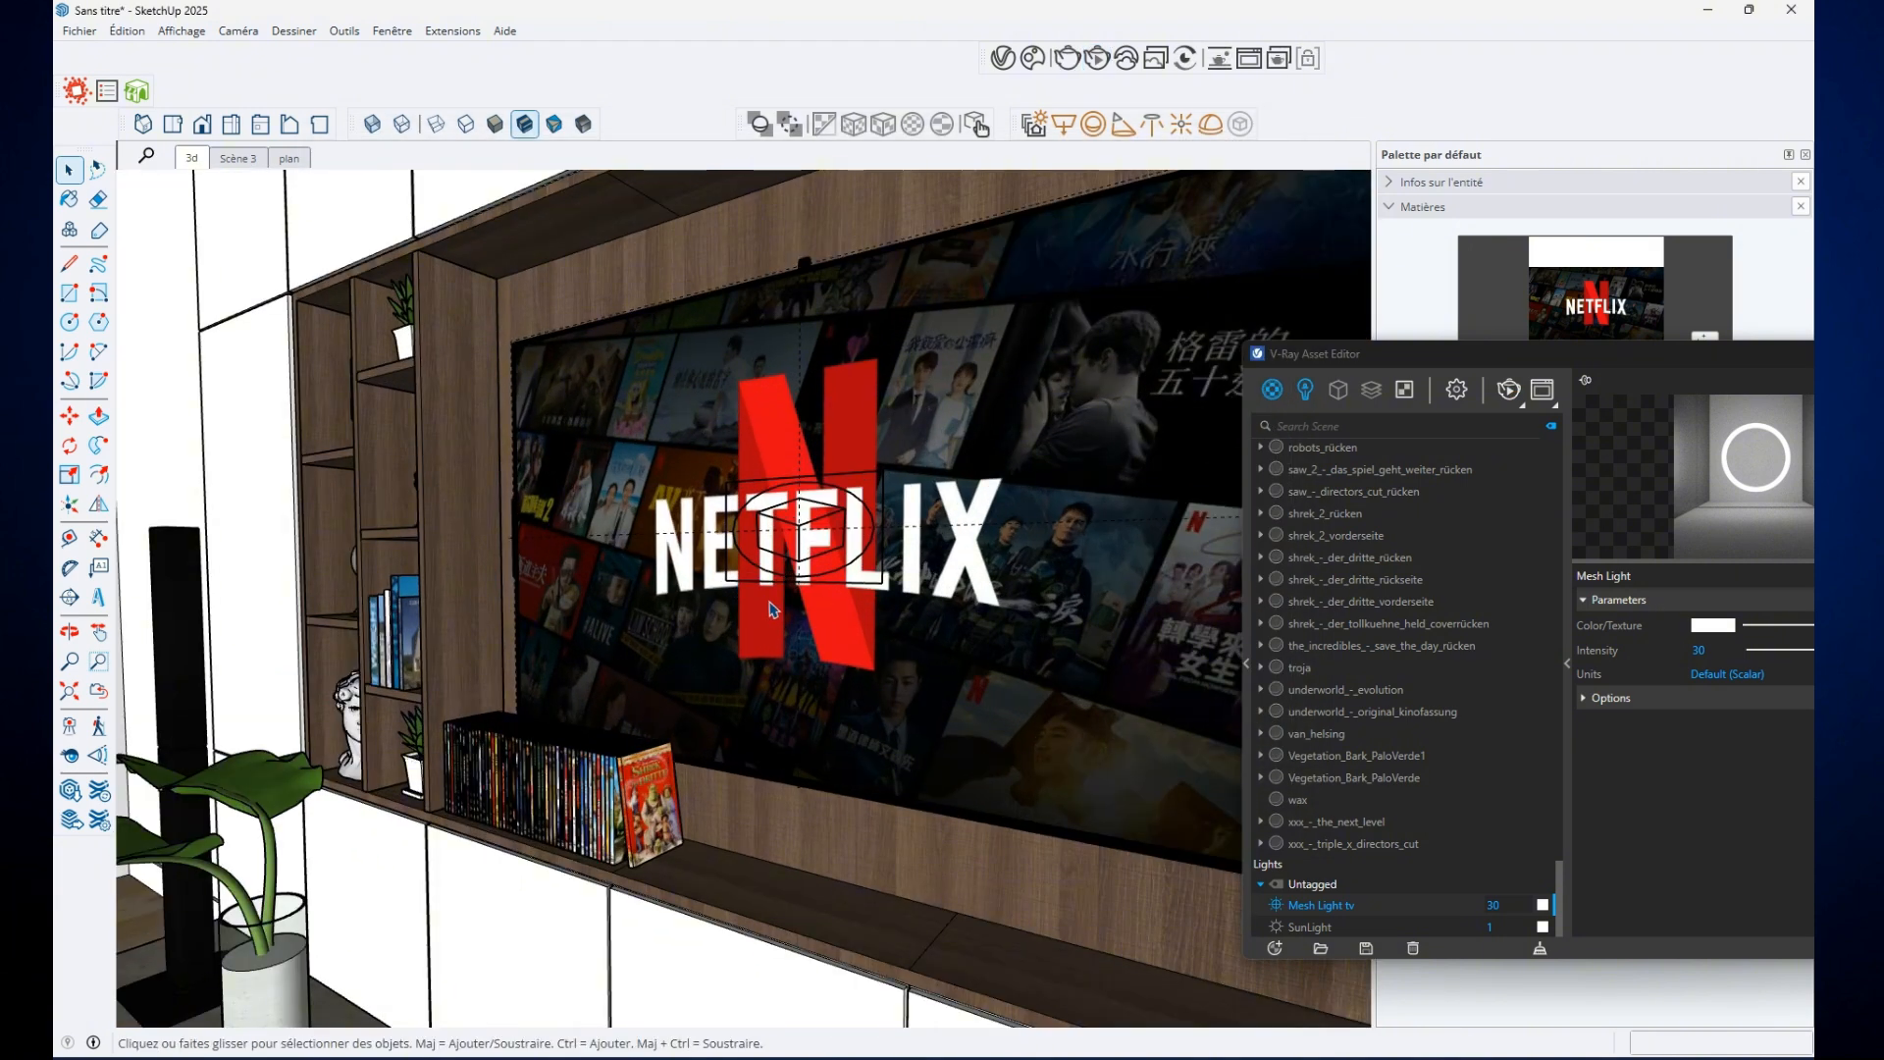
{"action": "middle_click_drag", "start_coordinate": [773, 608], "coordinate": [1187, 505]}
{"action": "scroll", "coordinate": [1198, 502], "scroll_direction": "up", "scroll_amount": 3}
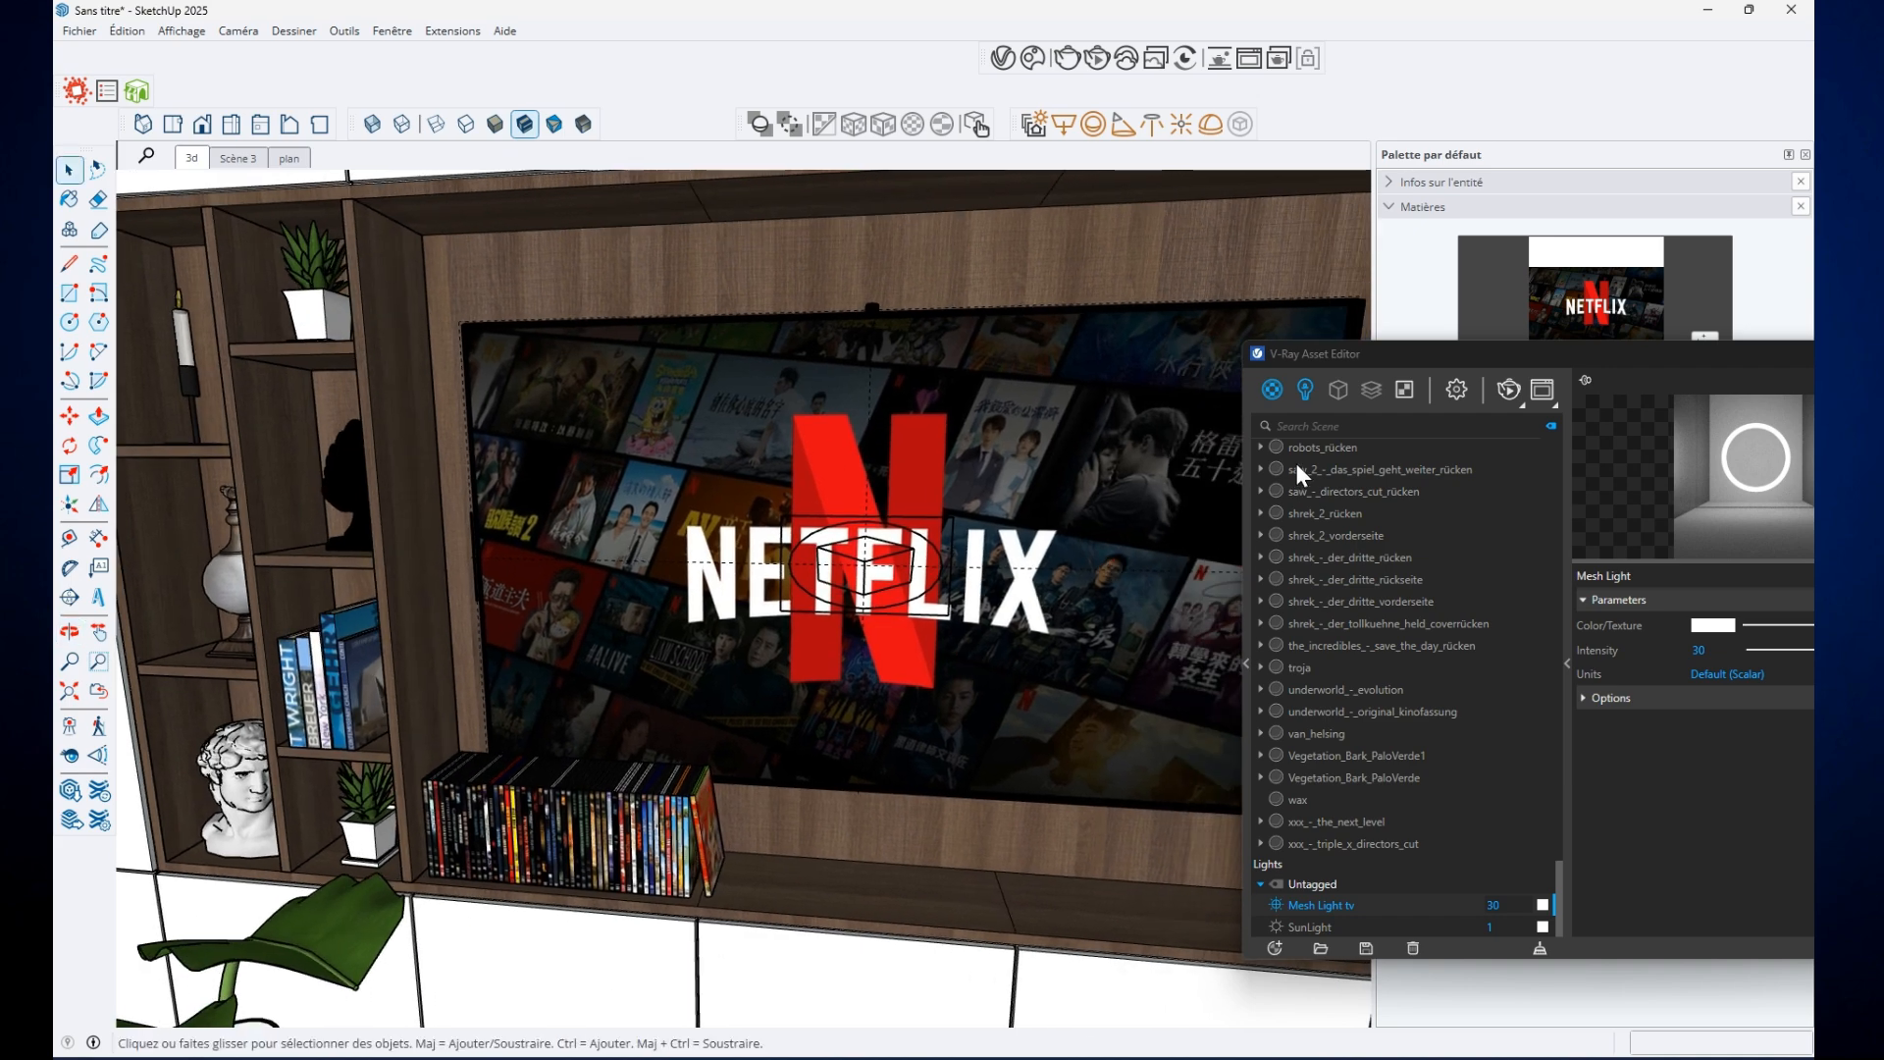
{"action": "left_click", "coordinate": [1305, 390]}
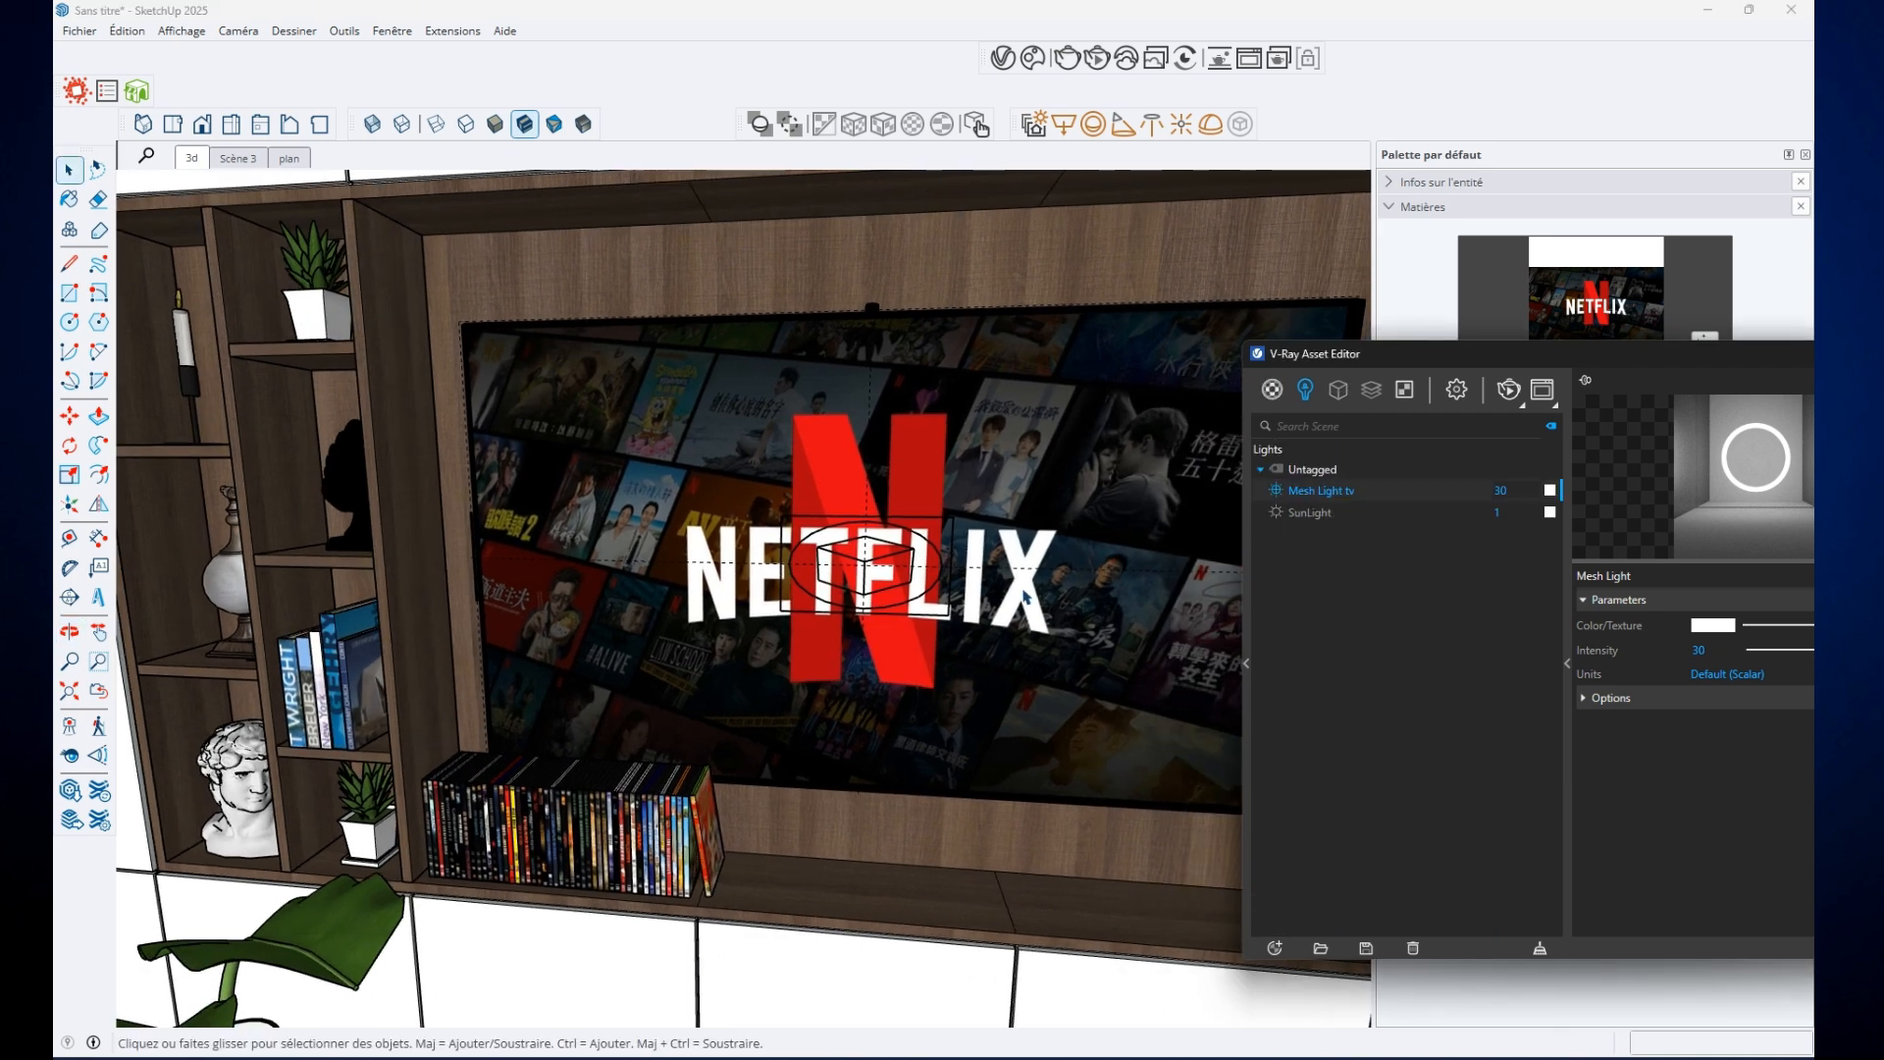
{"action": "middle_click_drag", "start_coordinate": [1055, 605], "coordinate": [1146, 554]}
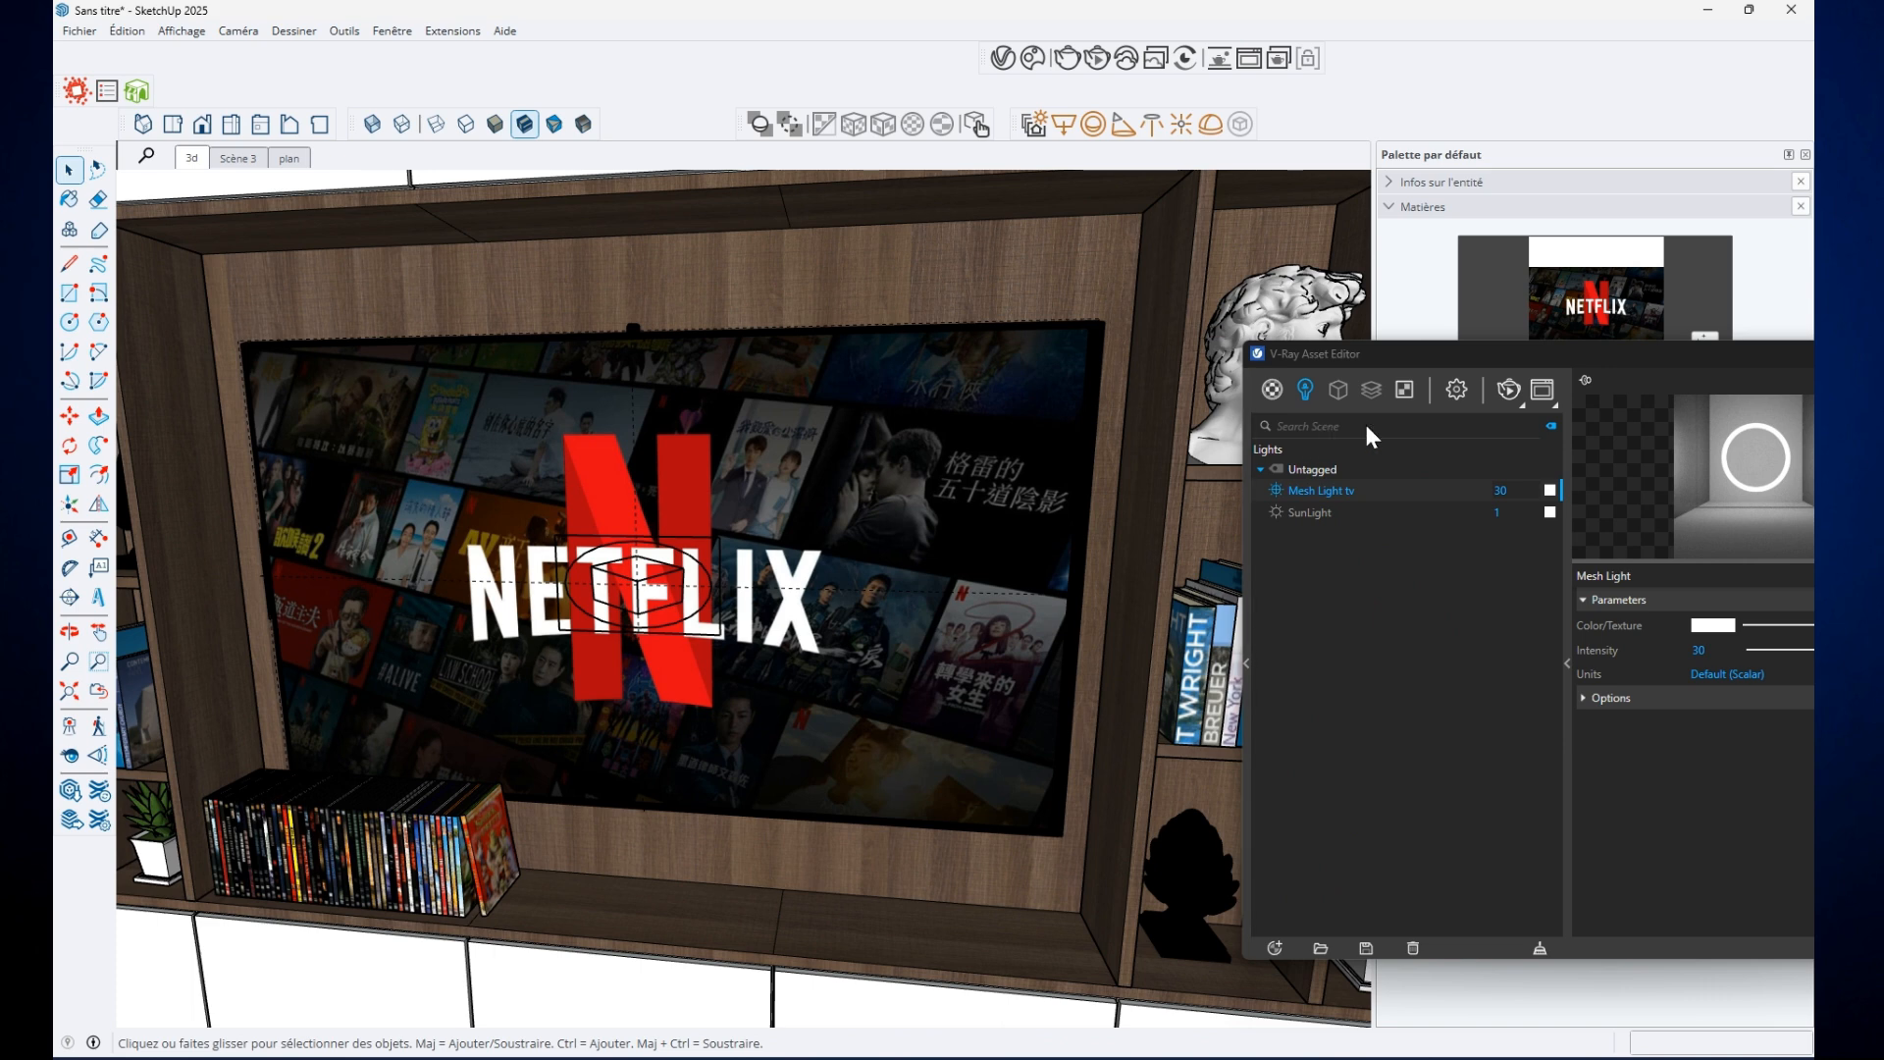
{"action": "left_click_drag", "start_coordinate": [1315, 352], "coordinate": [1132, 172]}
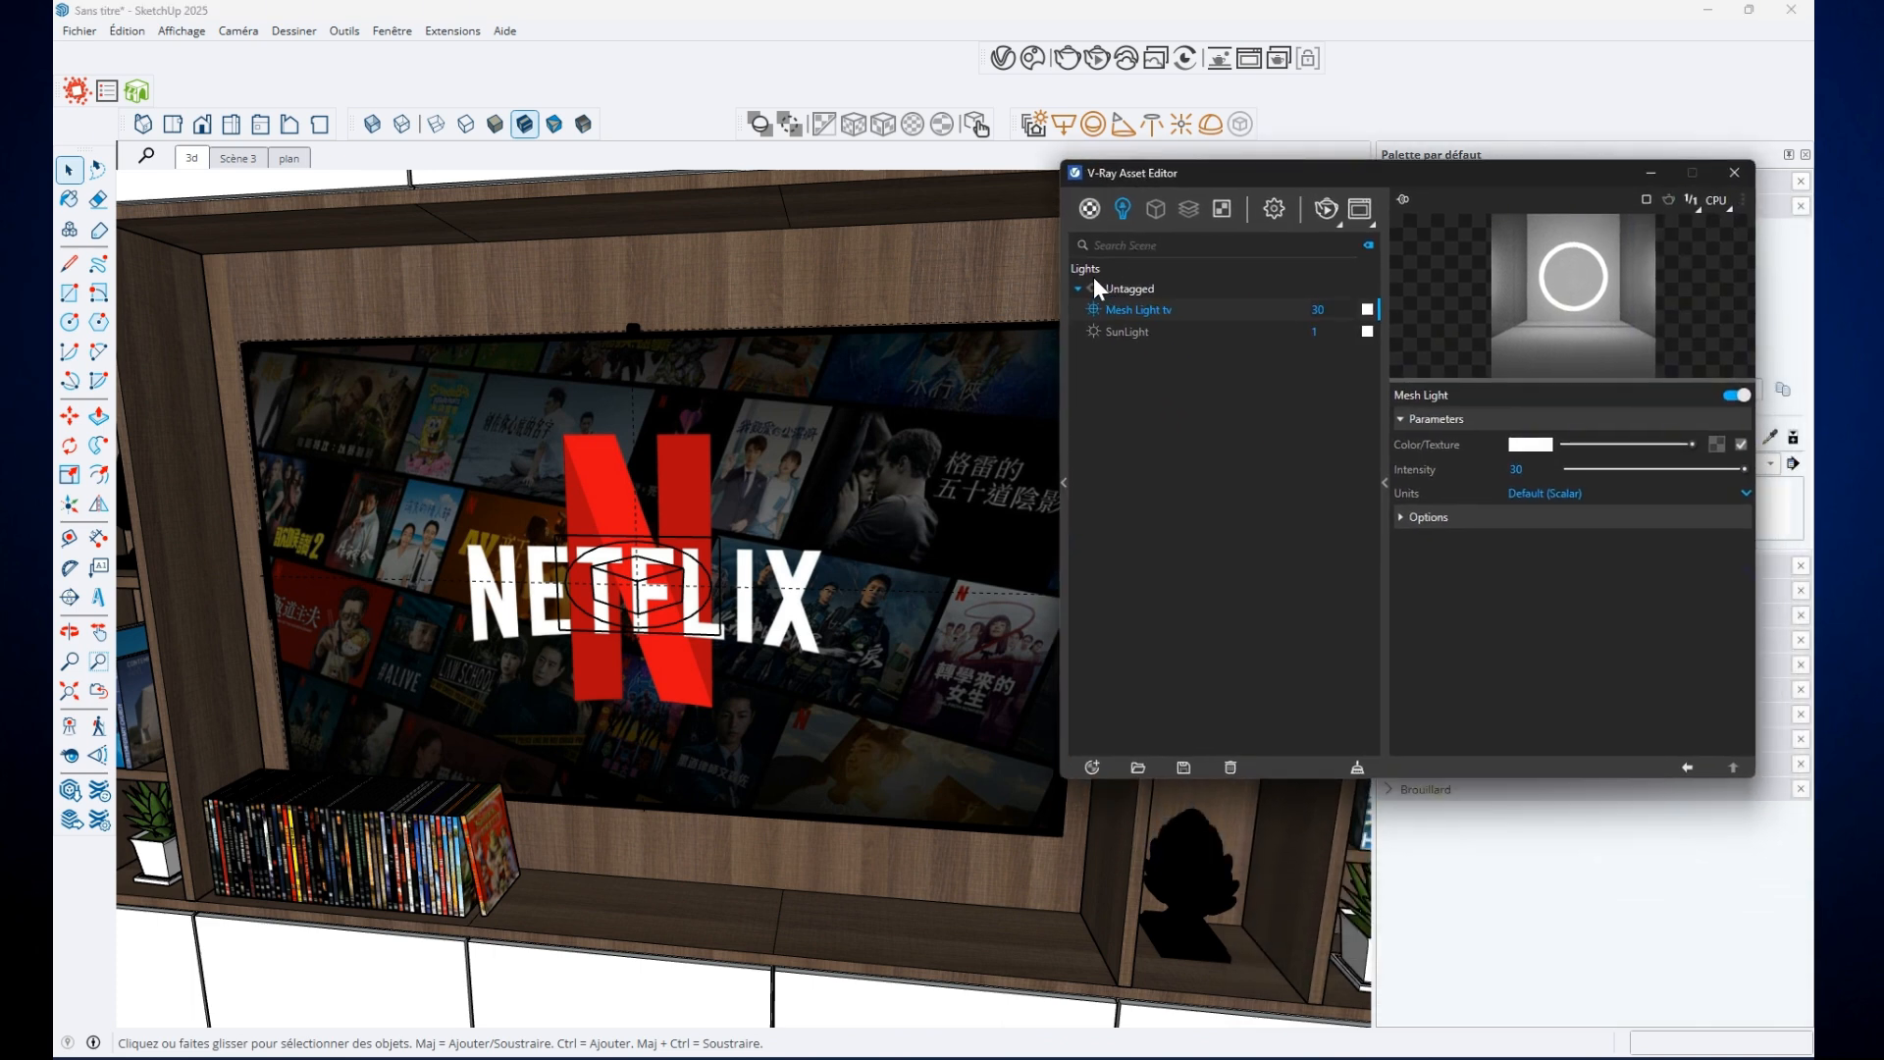
{"action": "scroll", "coordinate": [1190, 551], "scroll_direction": "down", "scroll_amount": 7}
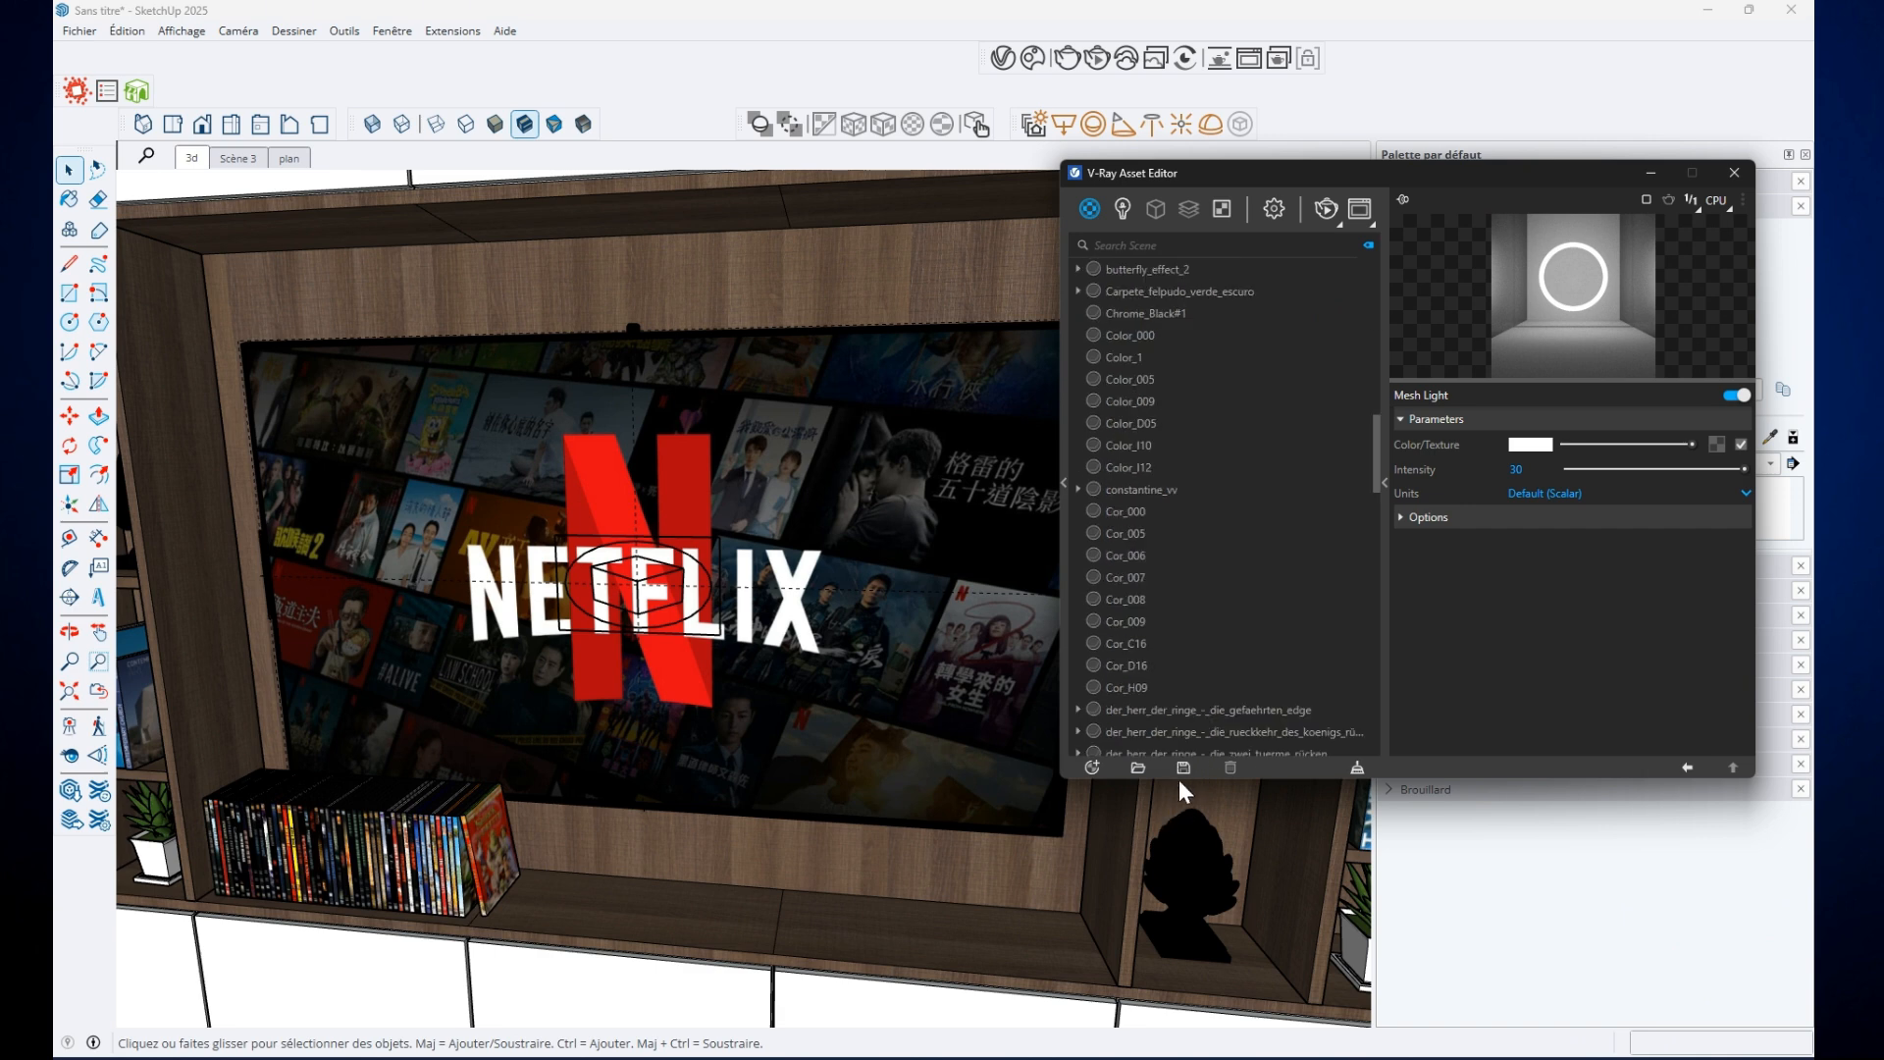
{"action": "scroll", "coordinate": [1178, 587], "scroll_direction": "down", "scroll_amount": 20}
{"action": "scroll", "coordinate": [1162, 744], "scroll_direction": "down", "scroll_amount": 15}
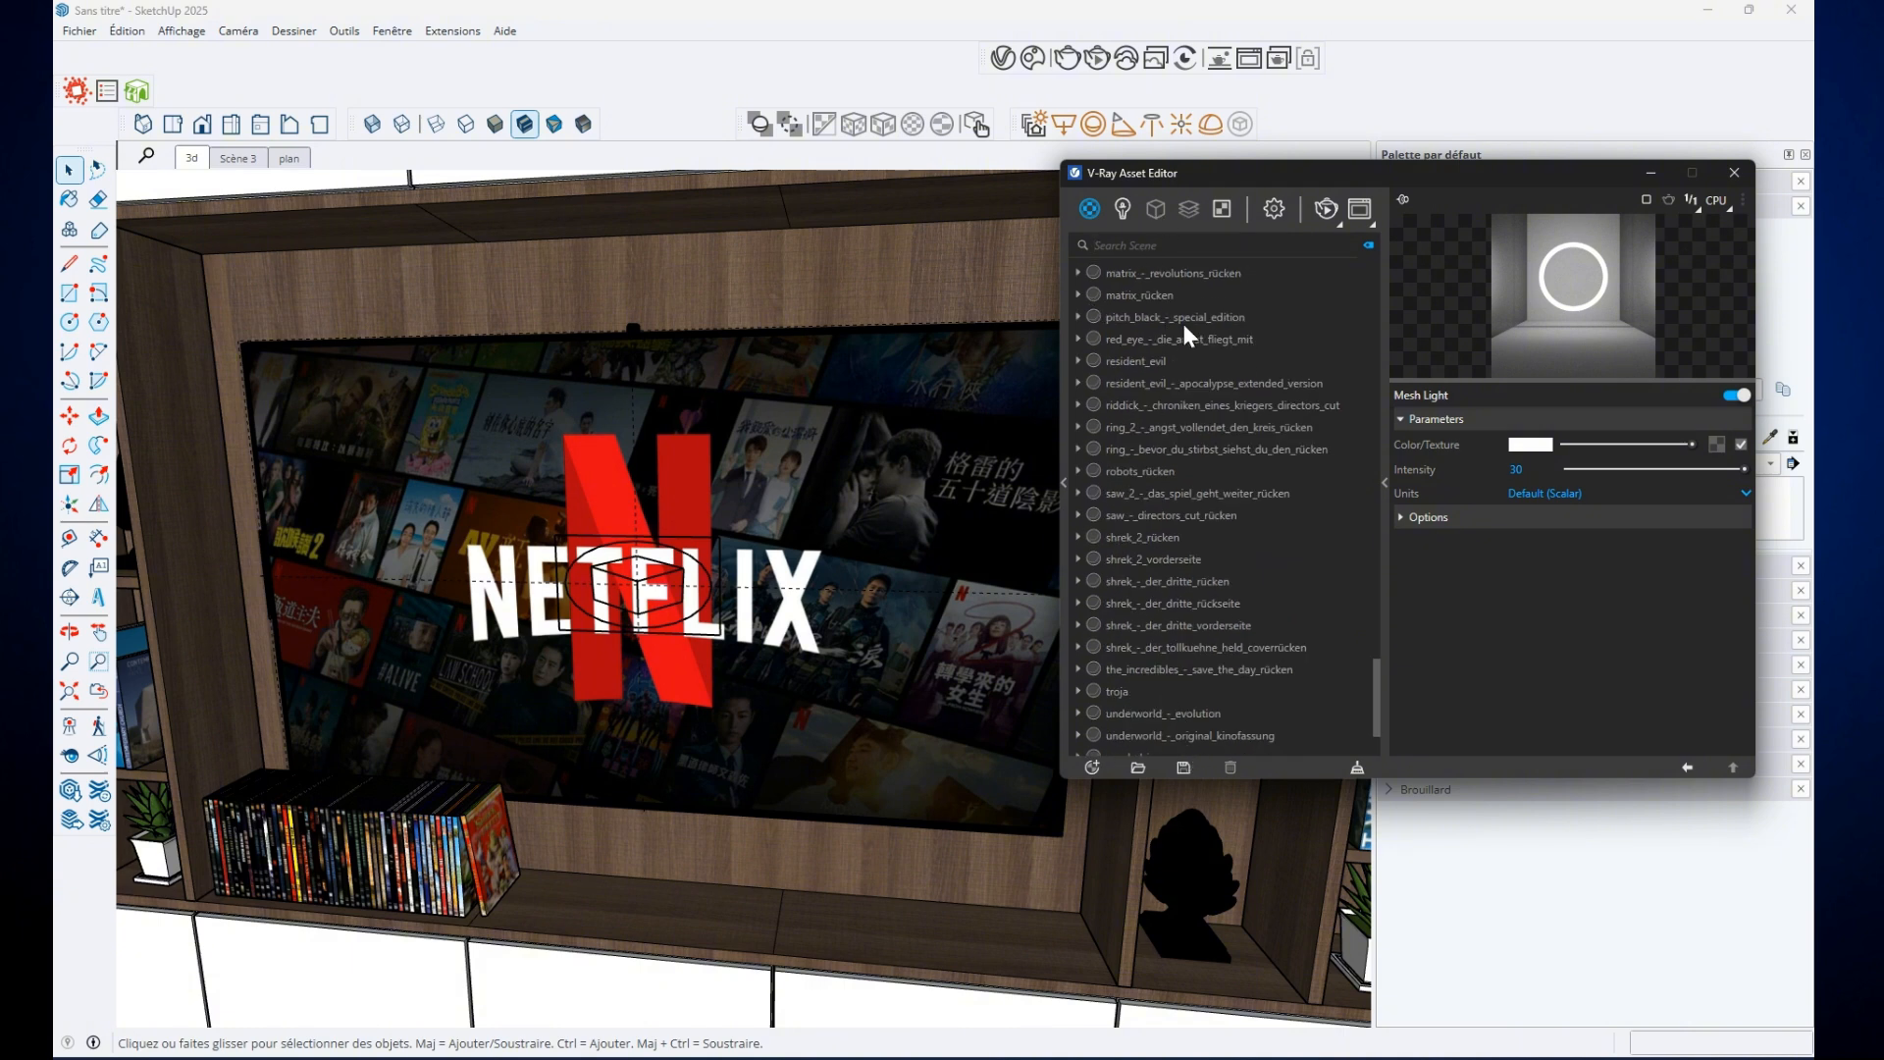
{"action": "type", "text": "ECRAN"}
{"action": "left_click", "coordinate": [1131, 309]}
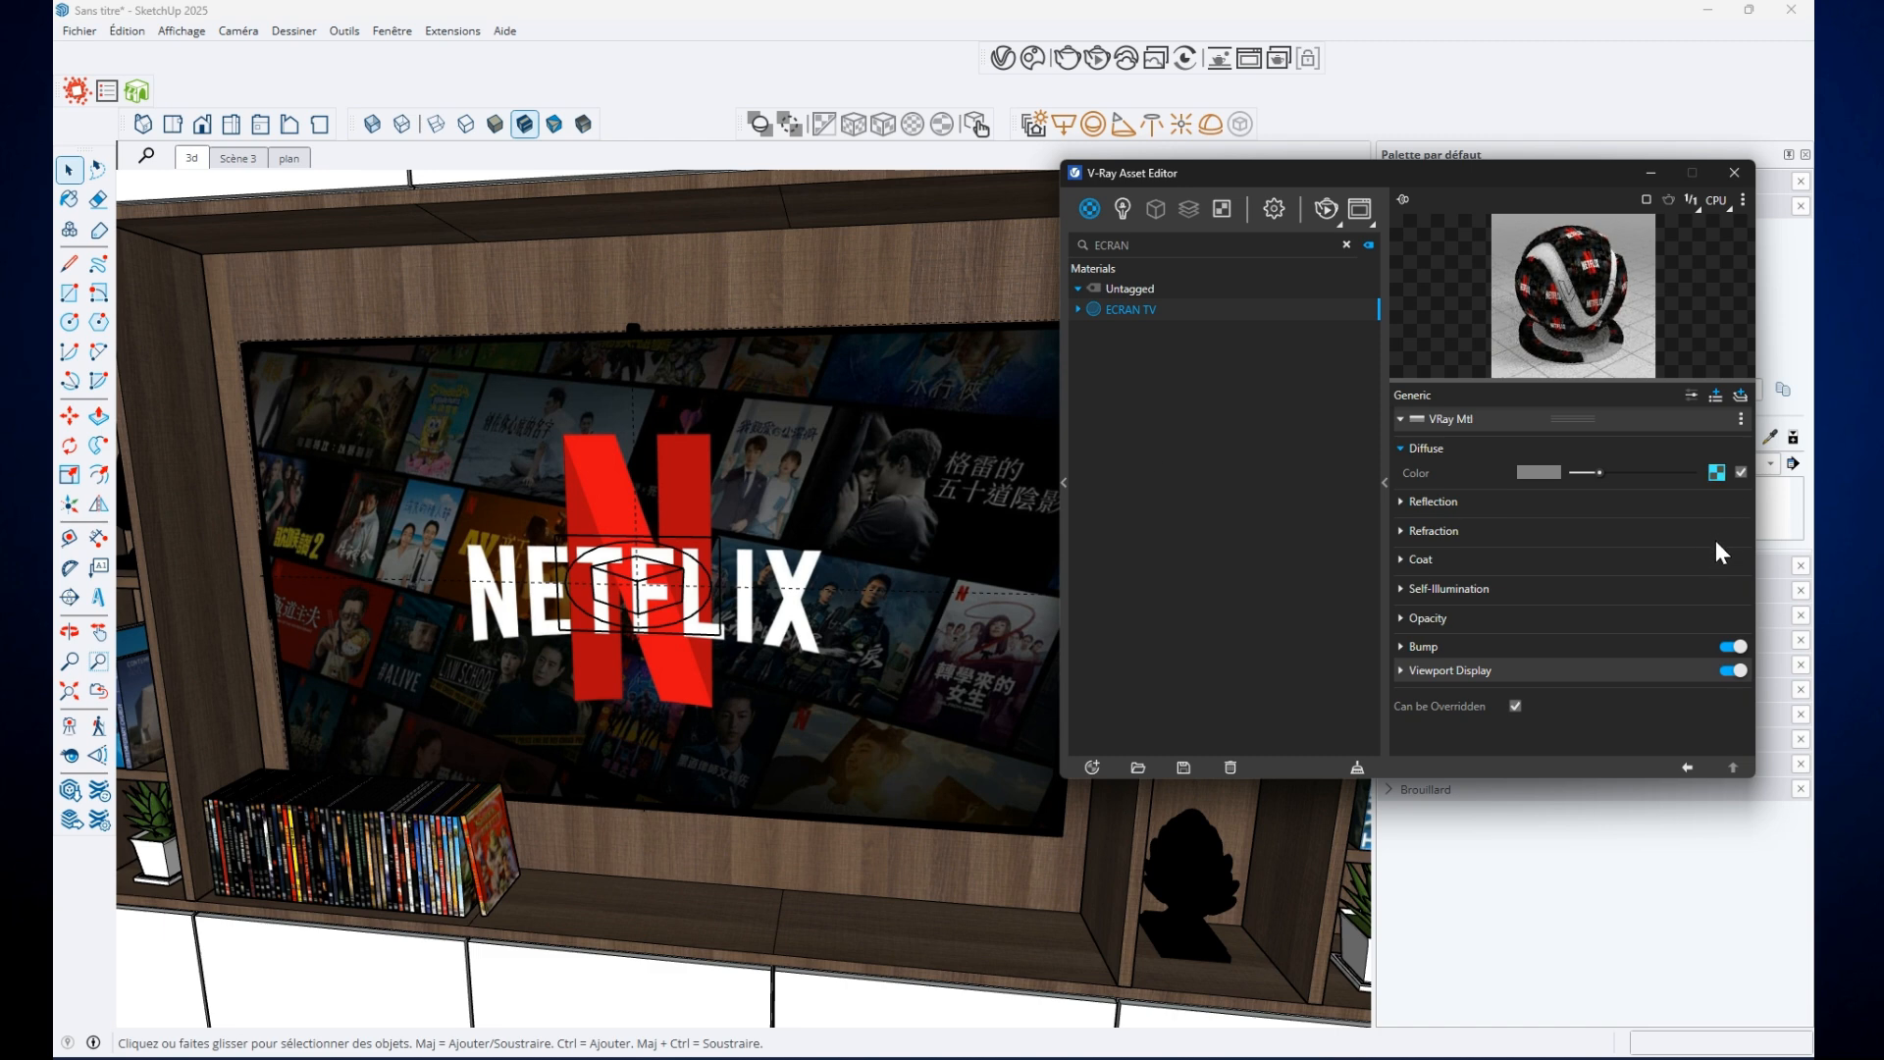
{"action": "right_click", "coordinate": [1716, 472]}
Paste the copied Netflix bitmap into the Color/Texture slot of Mesh Light tv
{"action": "left_click", "coordinate": [1122, 209]}
{"action": "left_click", "coordinate": [1346, 244]}
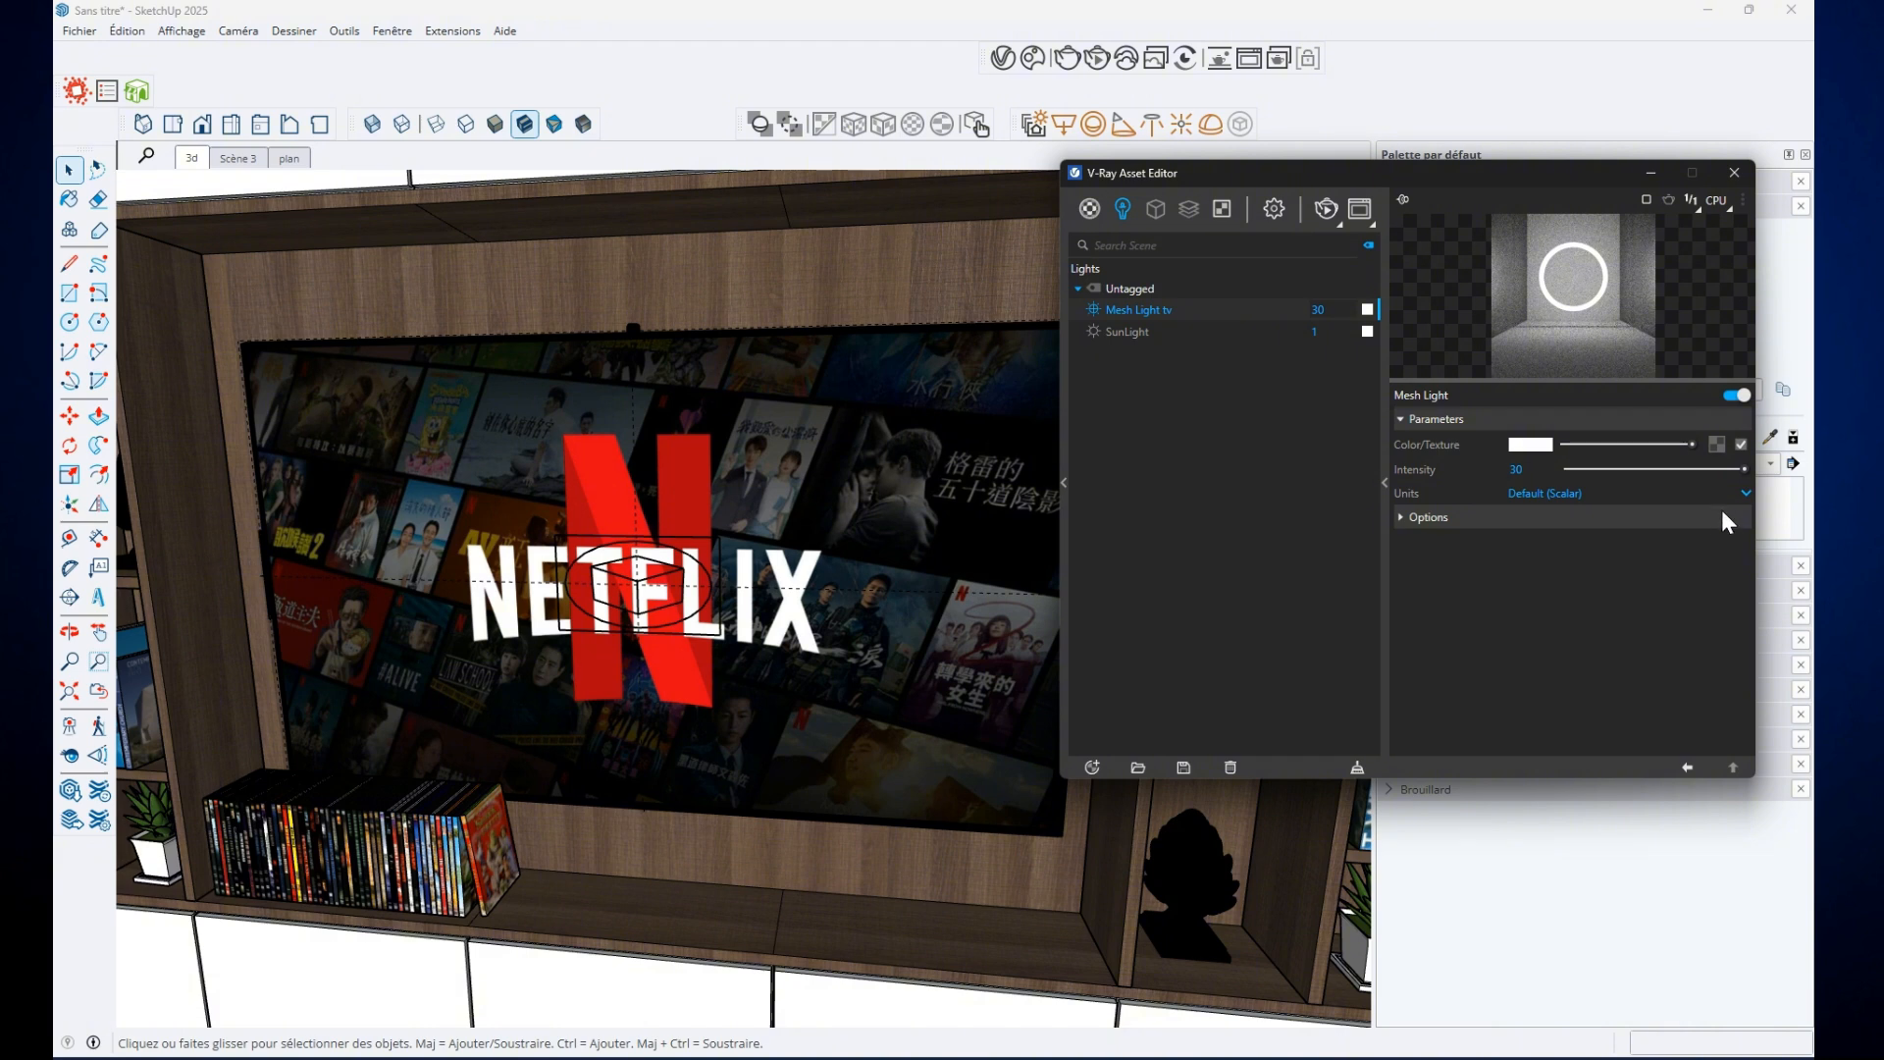
{"action": "right_click", "coordinate": [1717, 444]}
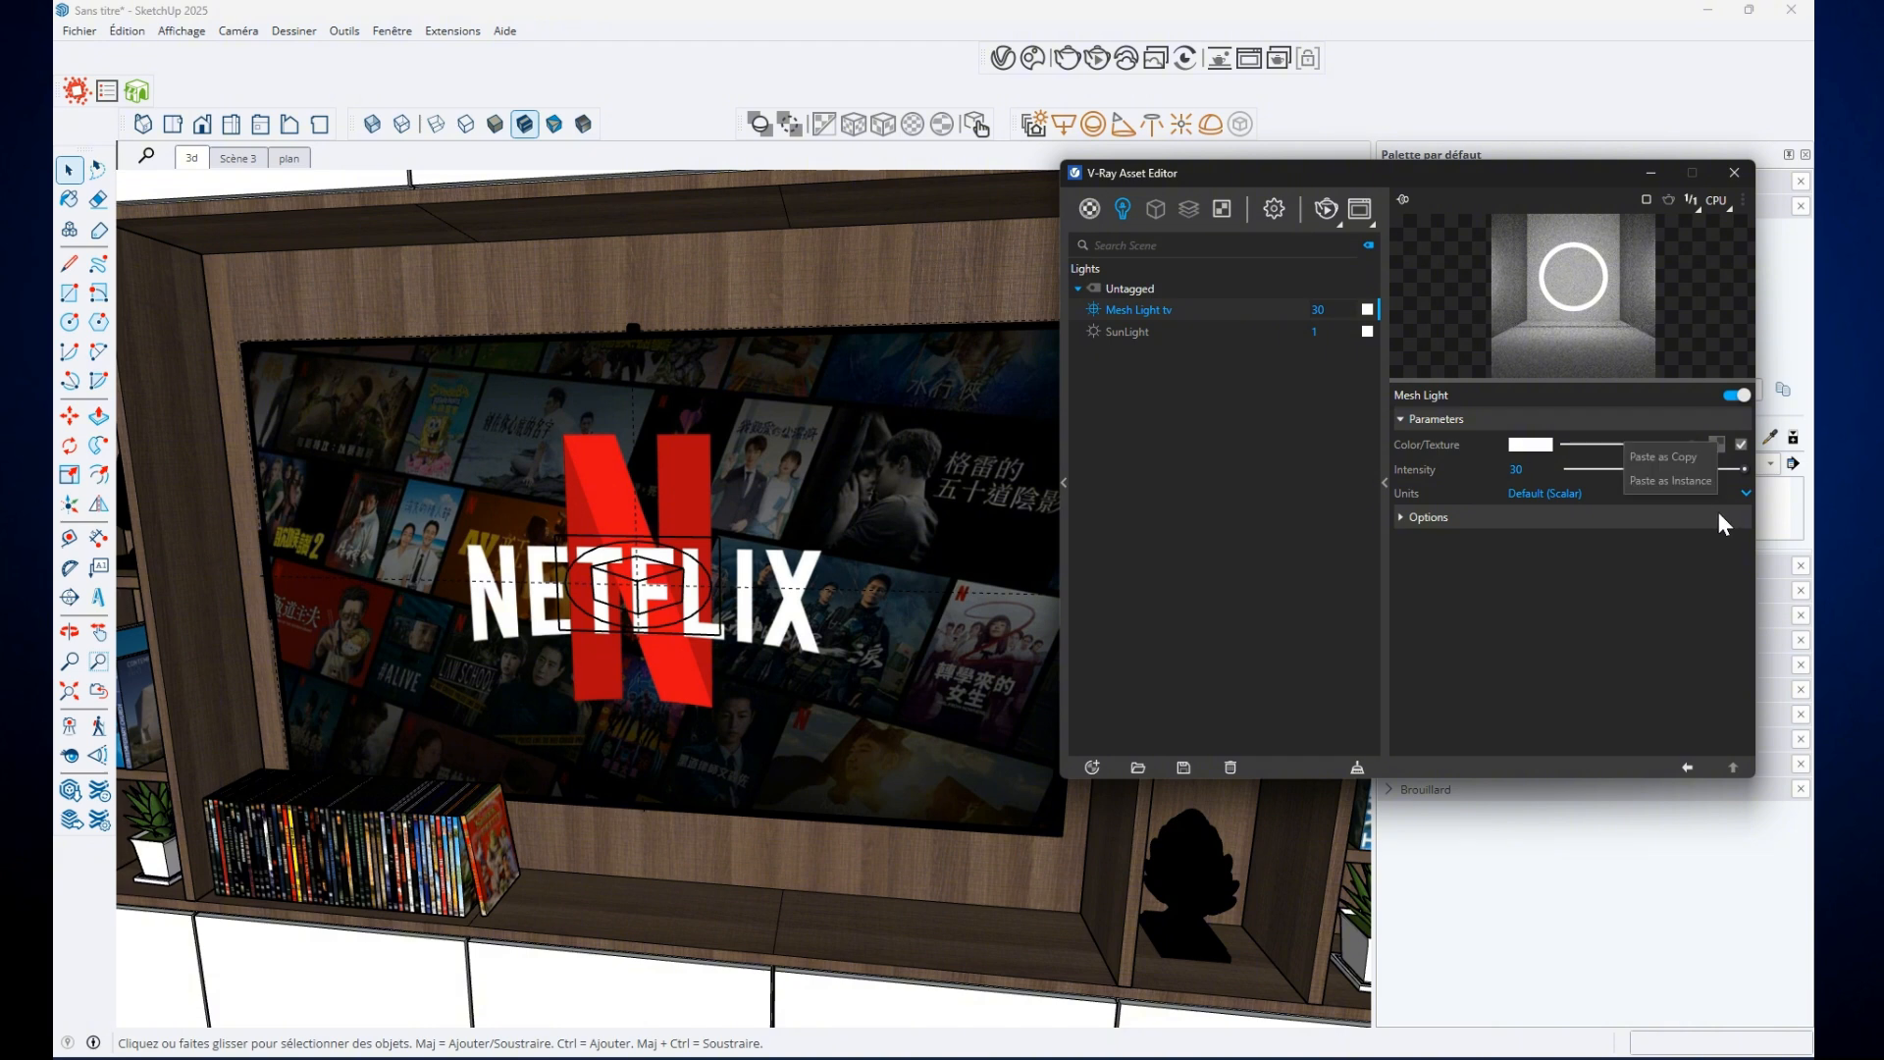
{"action": "left_click", "coordinate": [1681, 551]}
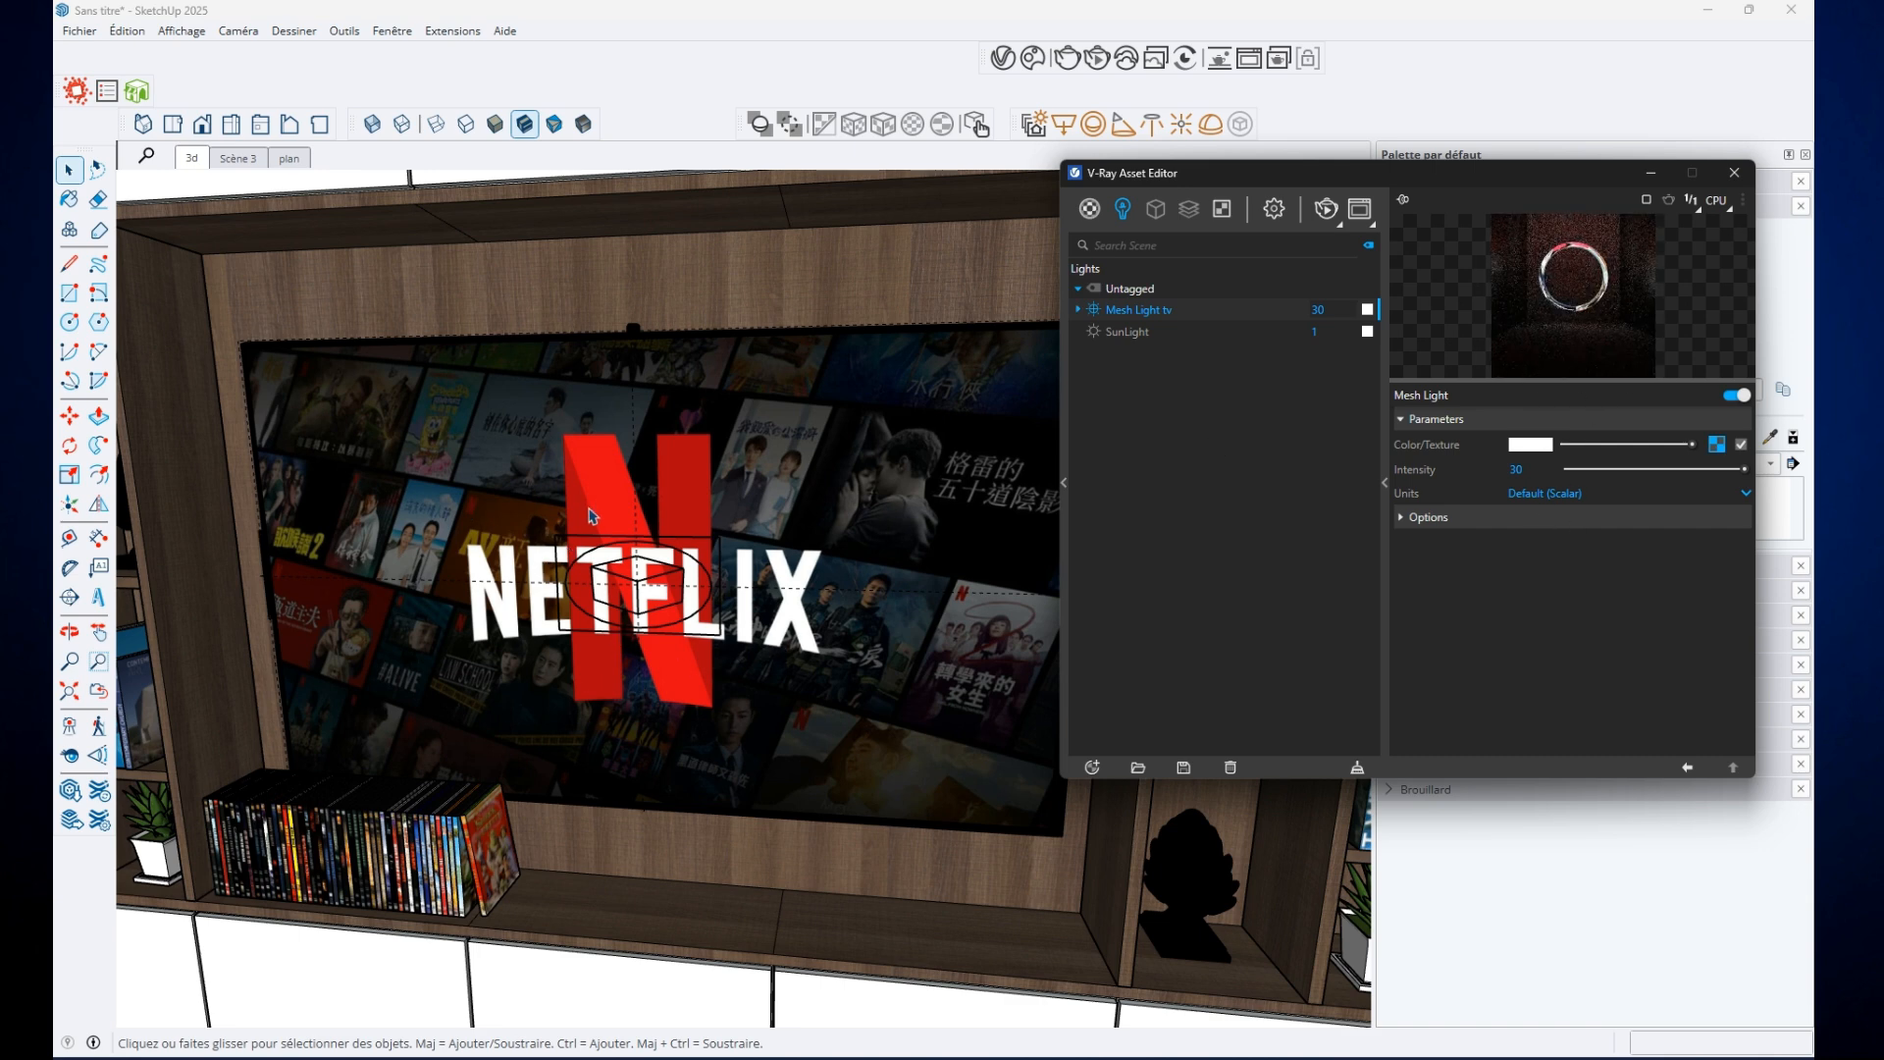
Return to the 3d scene view and set the intensity of Mesh Light tv to 5
{"action": "middle_click_drag", "start_coordinate": [719, 587], "coordinate": [617, 538]}
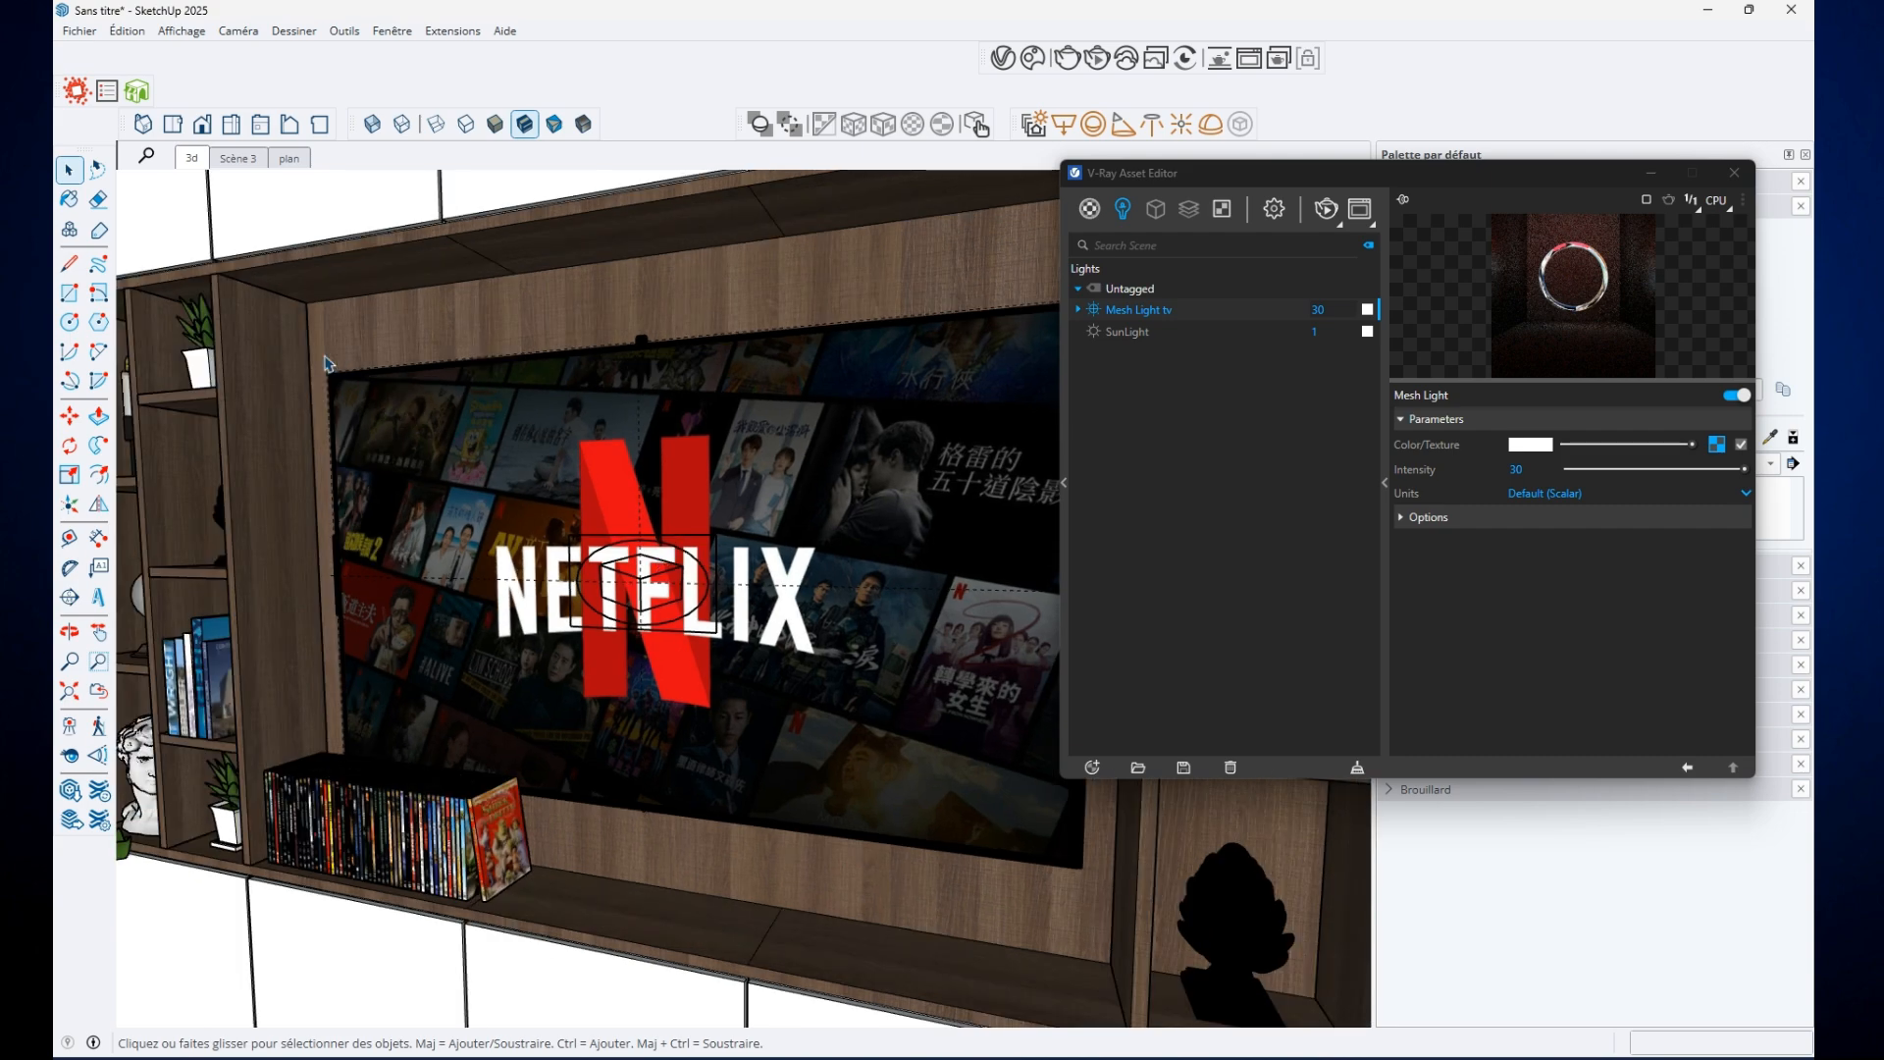
{"action": "left_click", "coordinate": [193, 159]}
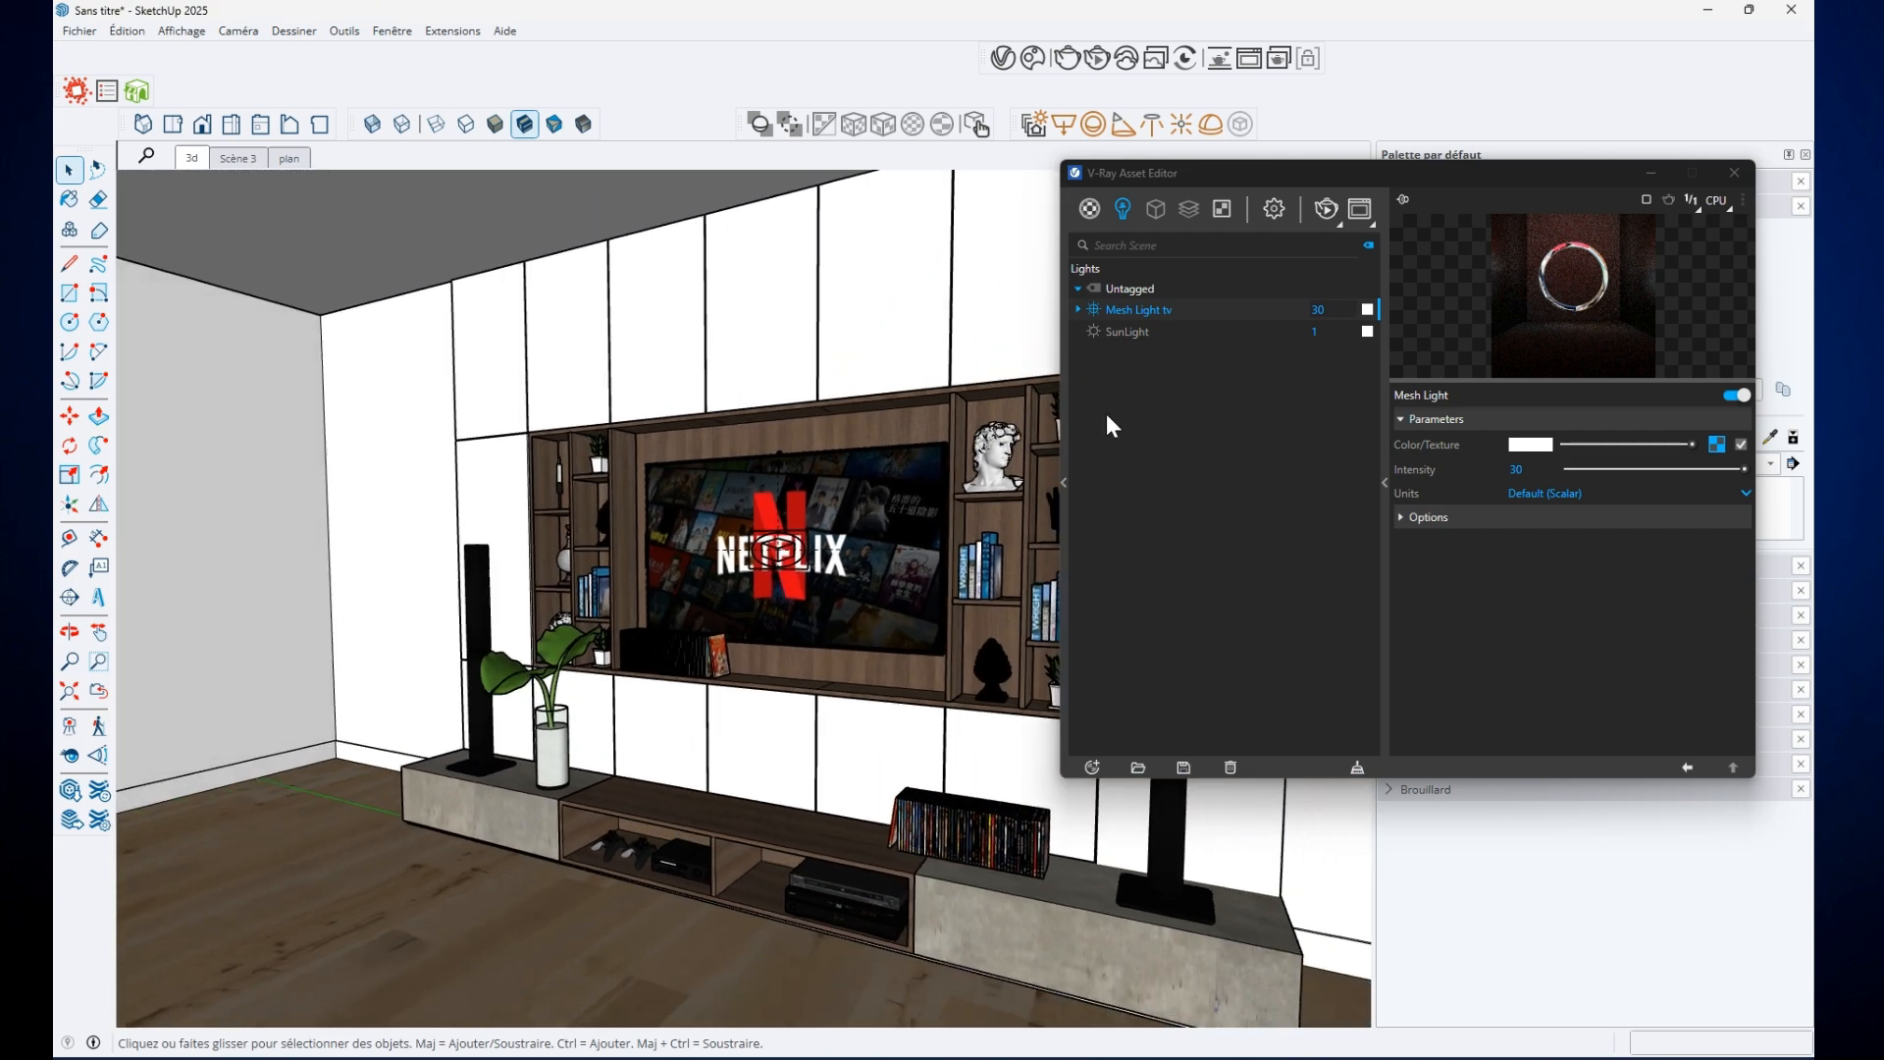
{"action": "double_click", "coordinate": [1317, 309]}
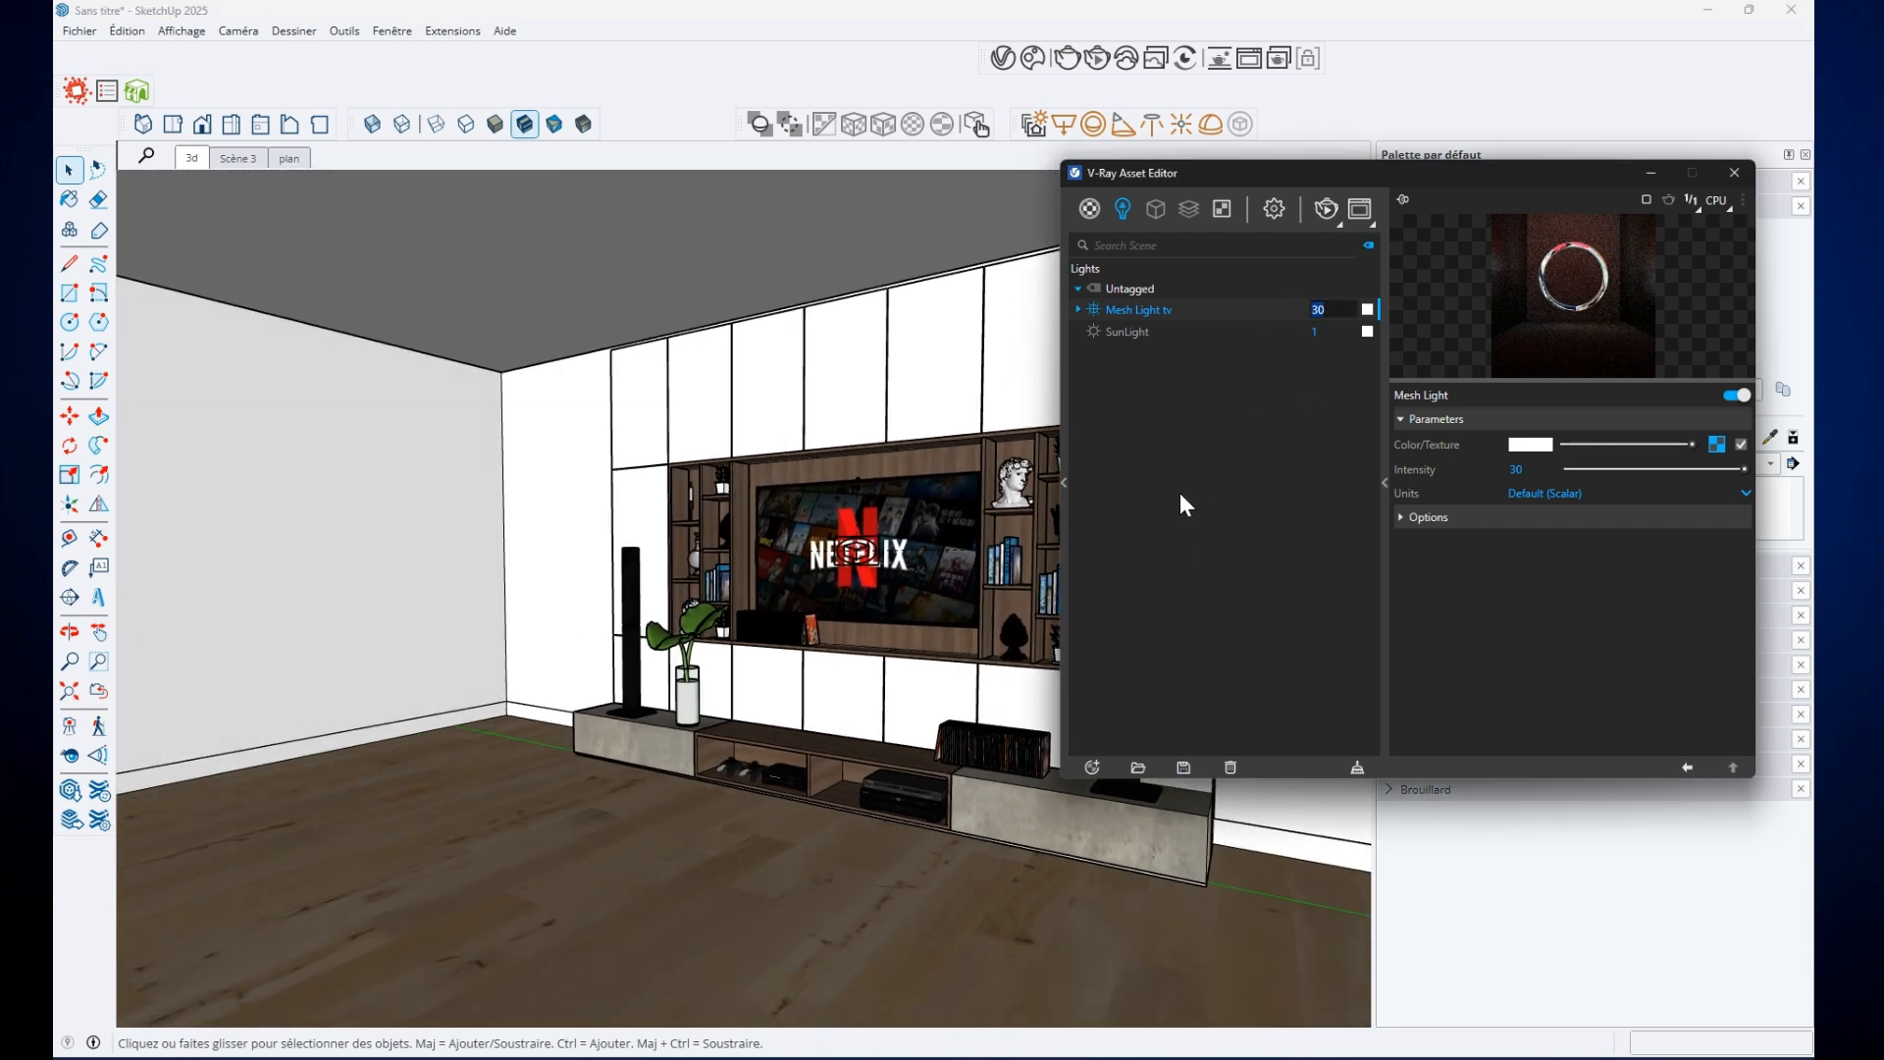
{"action": "type", "text": "5"}
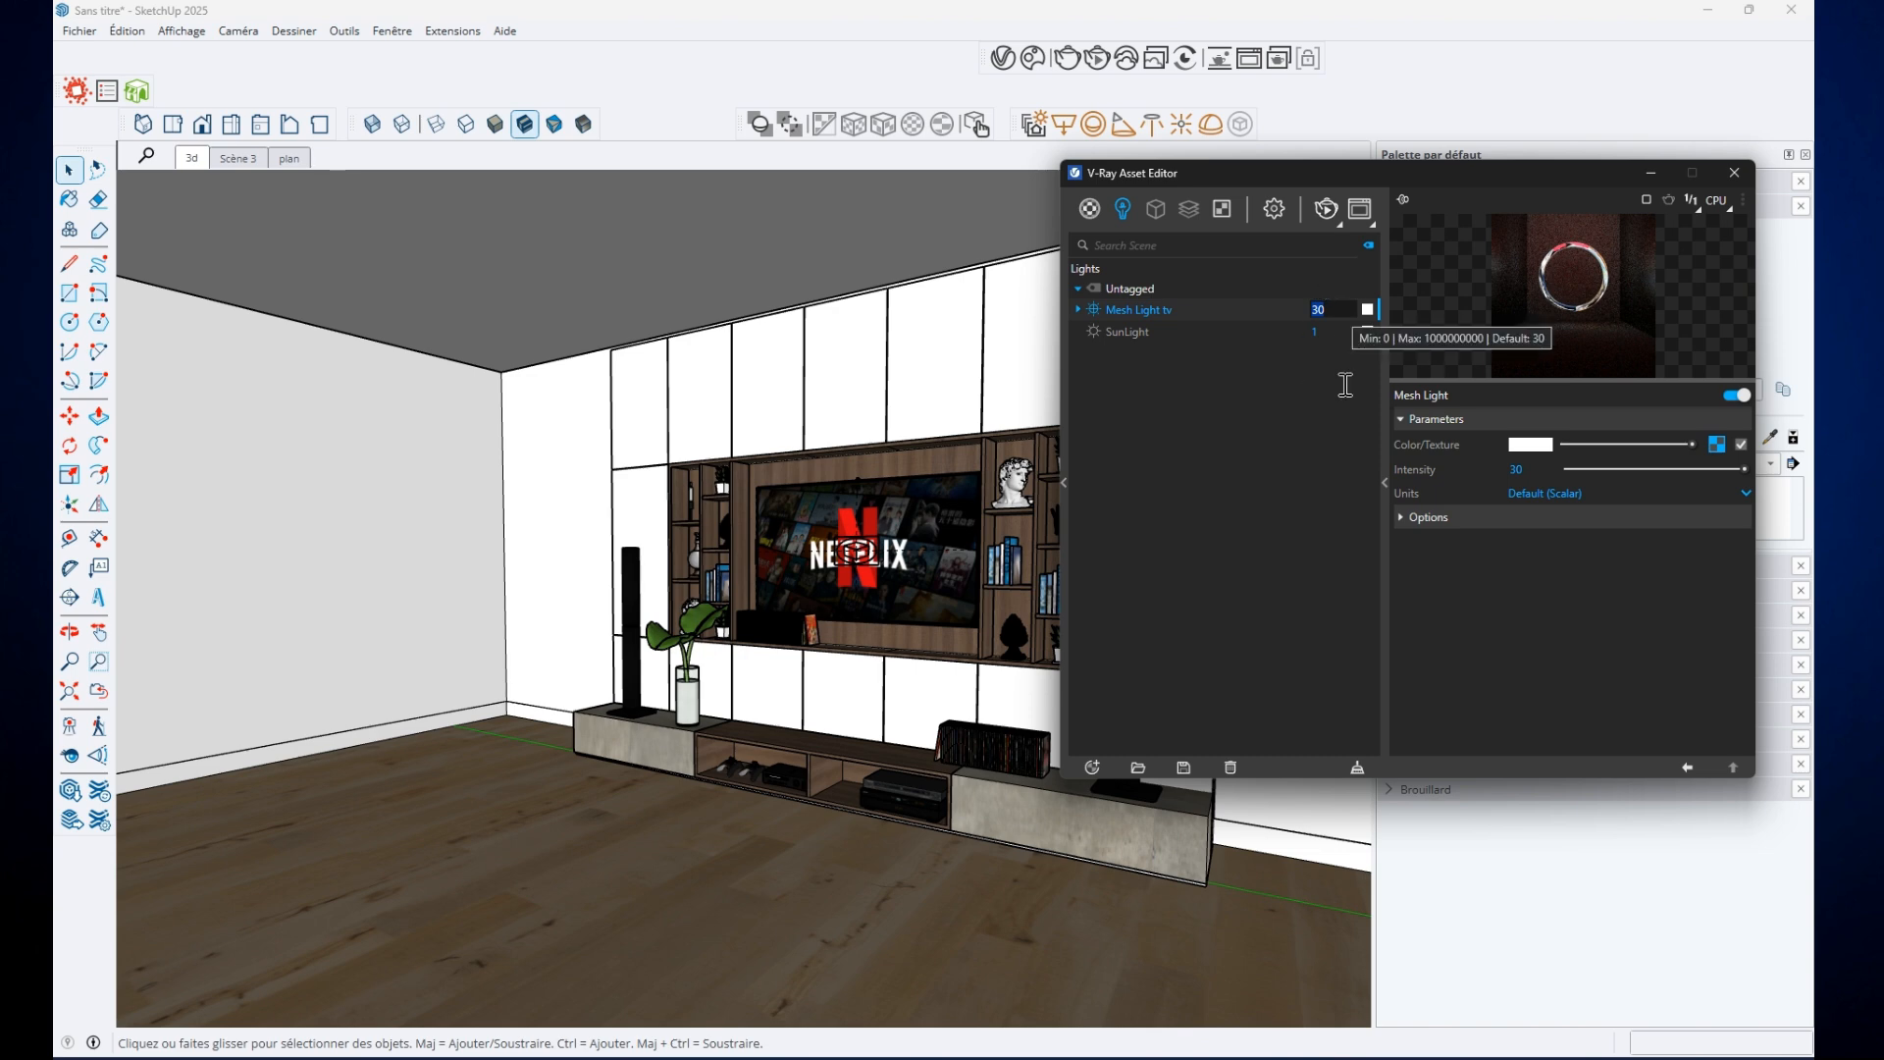
{"action": "key", "text": "Return"}
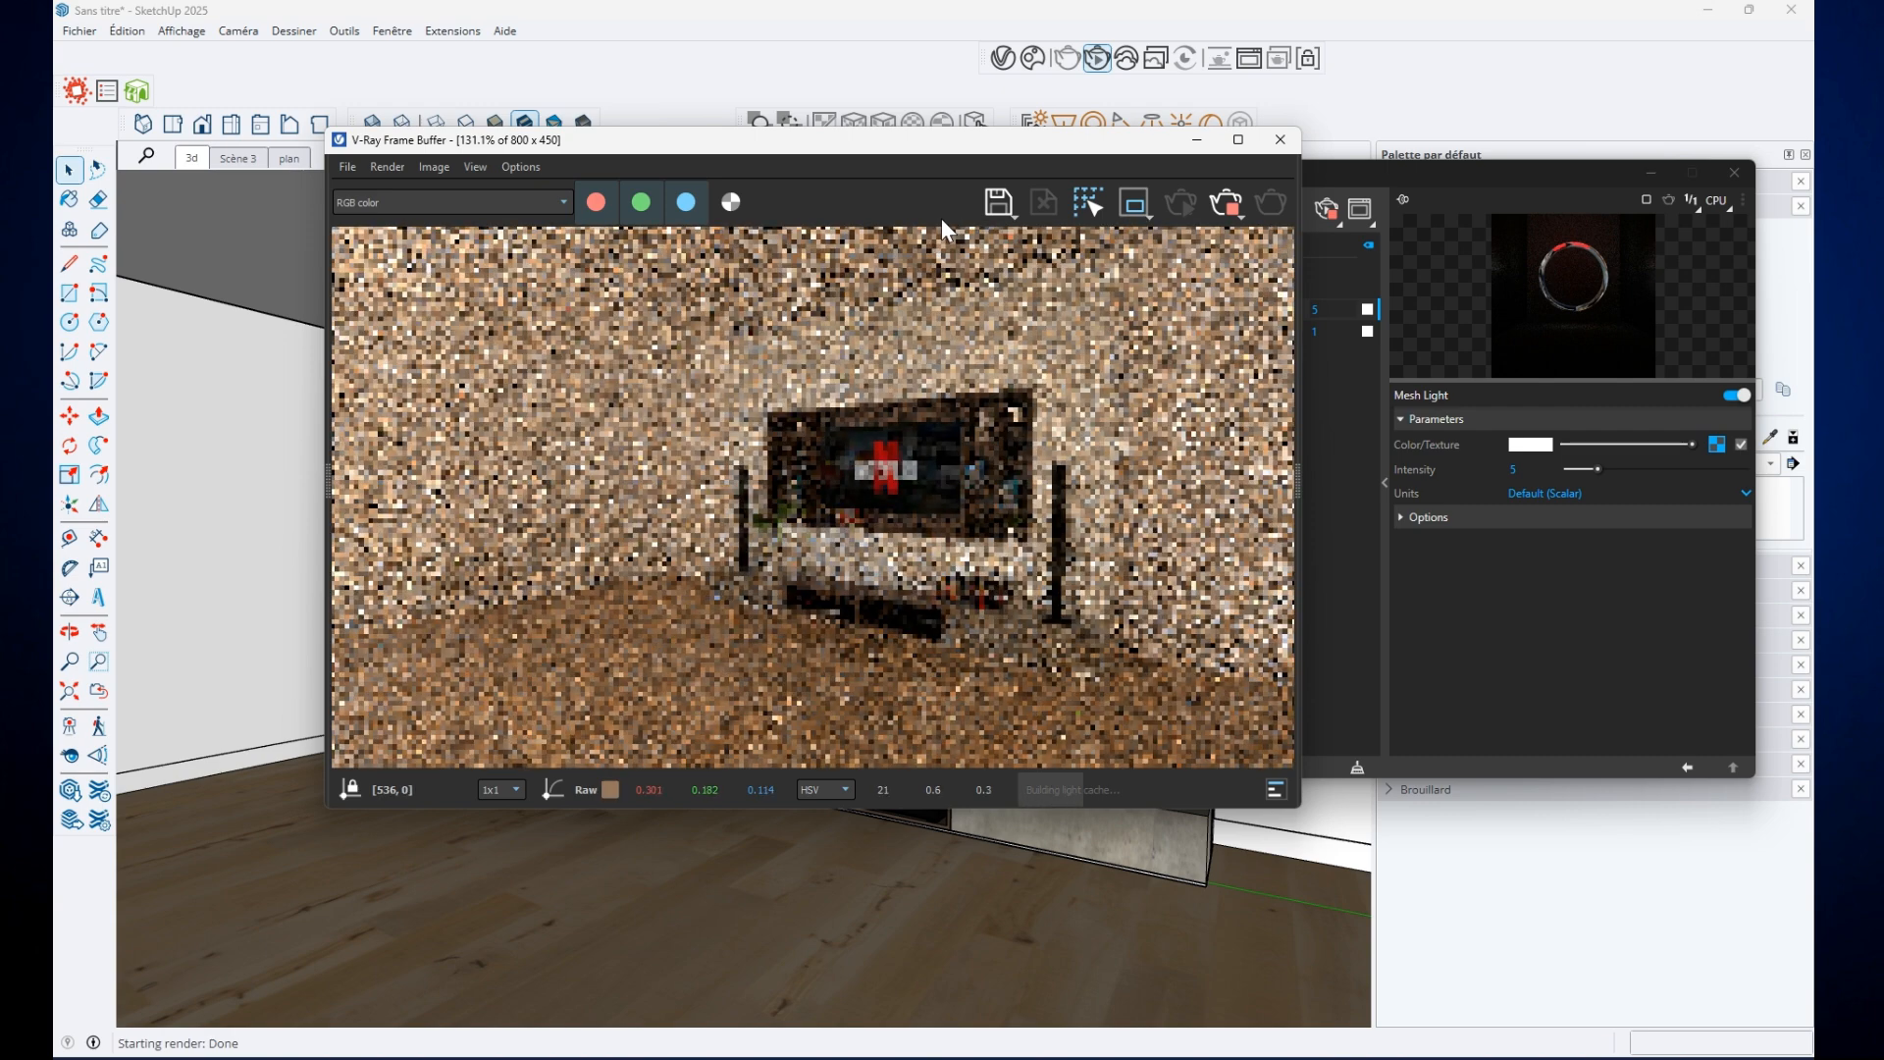
Move the render window clear of the light settings and set the Mesh Light tv intensity to 30
{"action": "left_click_drag", "start_coordinate": [937, 140], "coordinate": [754, 132]}
{"action": "left_click", "coordinate": [1516, 469]}
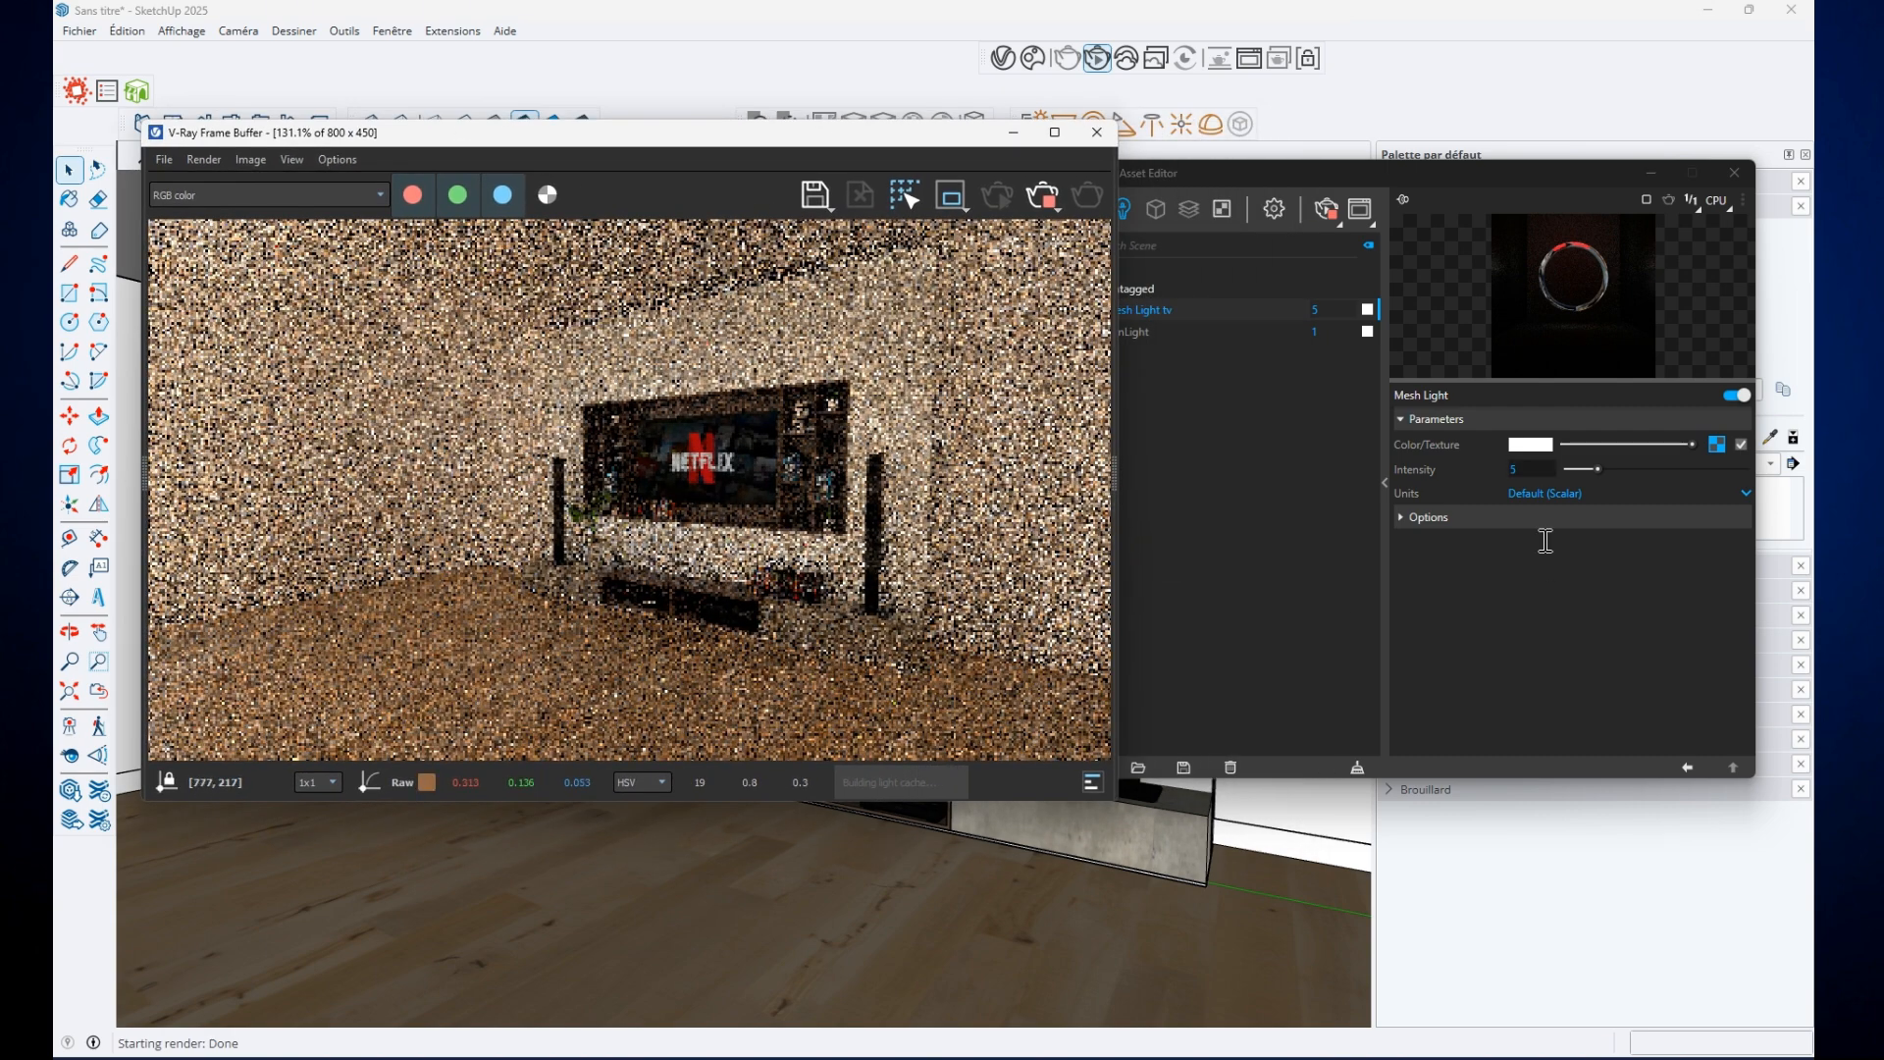
{"action": "type", "text": "30"}
{"action": "key", "text": "Return"}
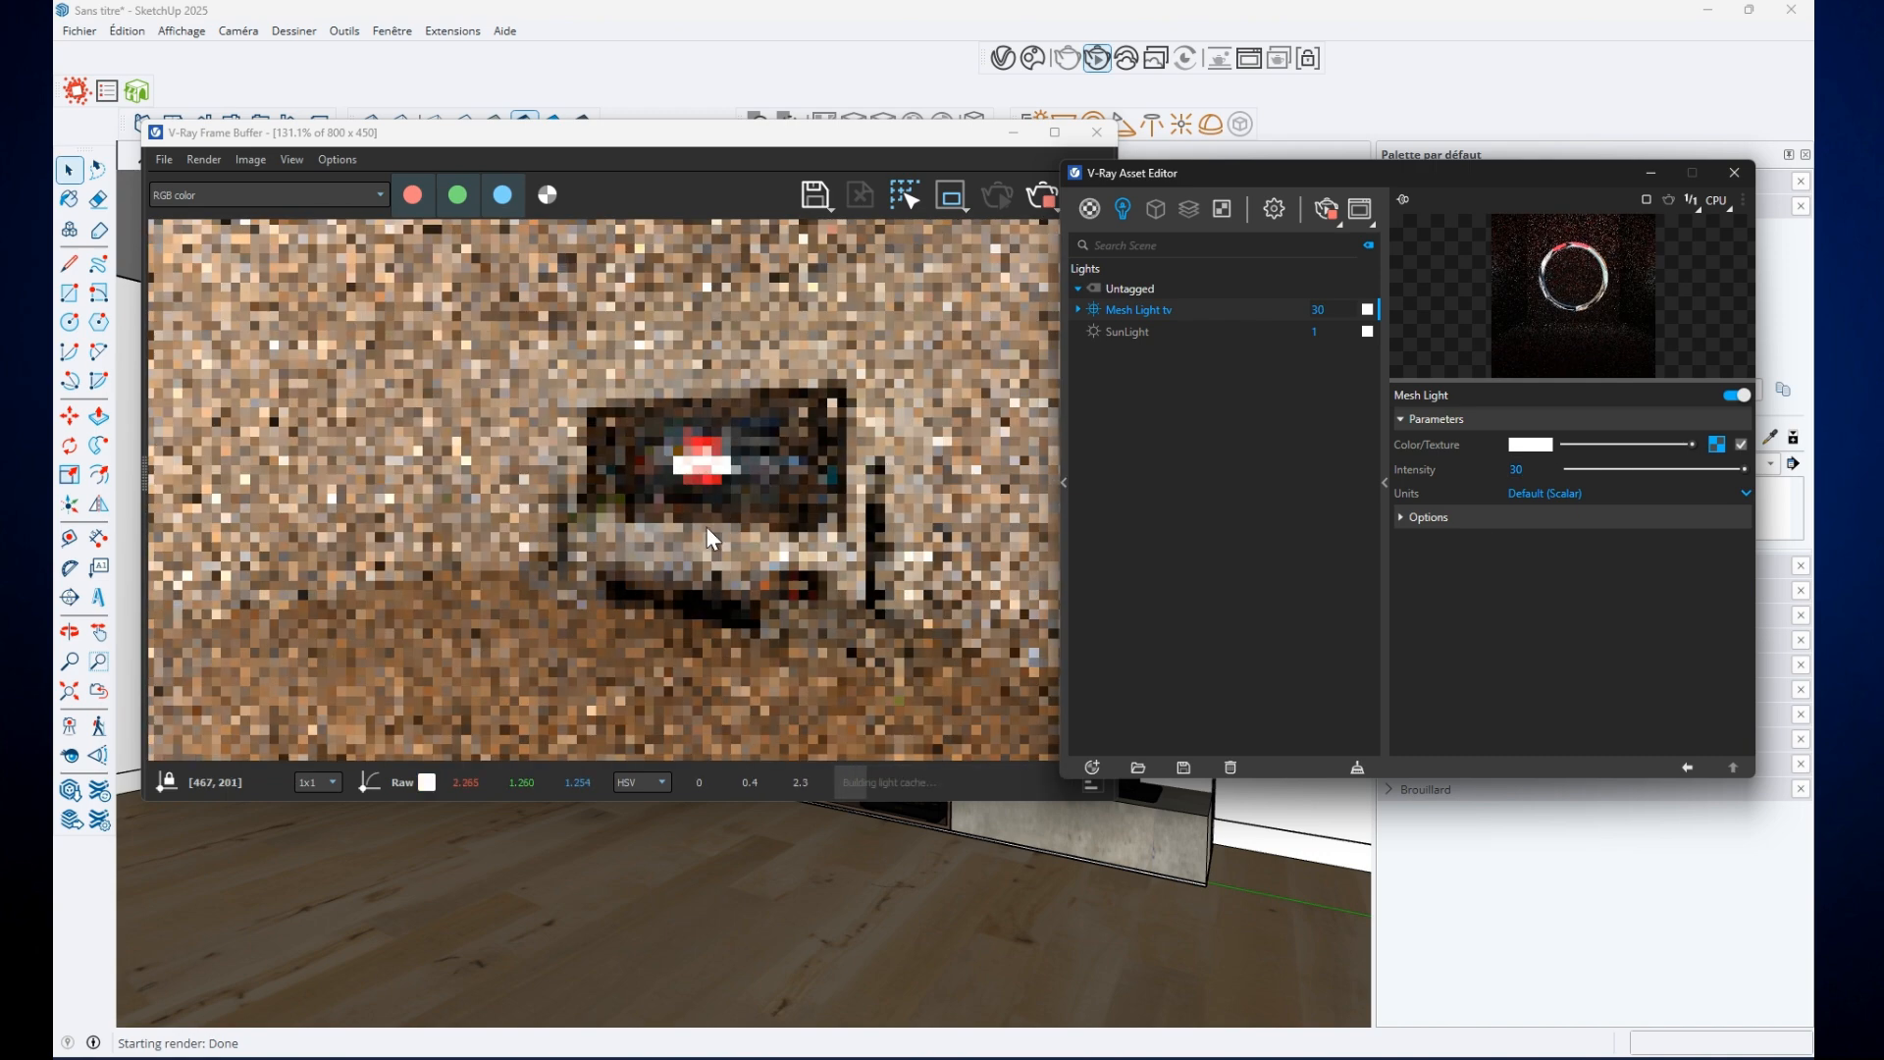
Set the Mesh Light tv intensity to 100 while the interactive render is running
{"action": "left_click_drag", "start_coordinate": [1534, 548], "coordinate": [1494, 537]}
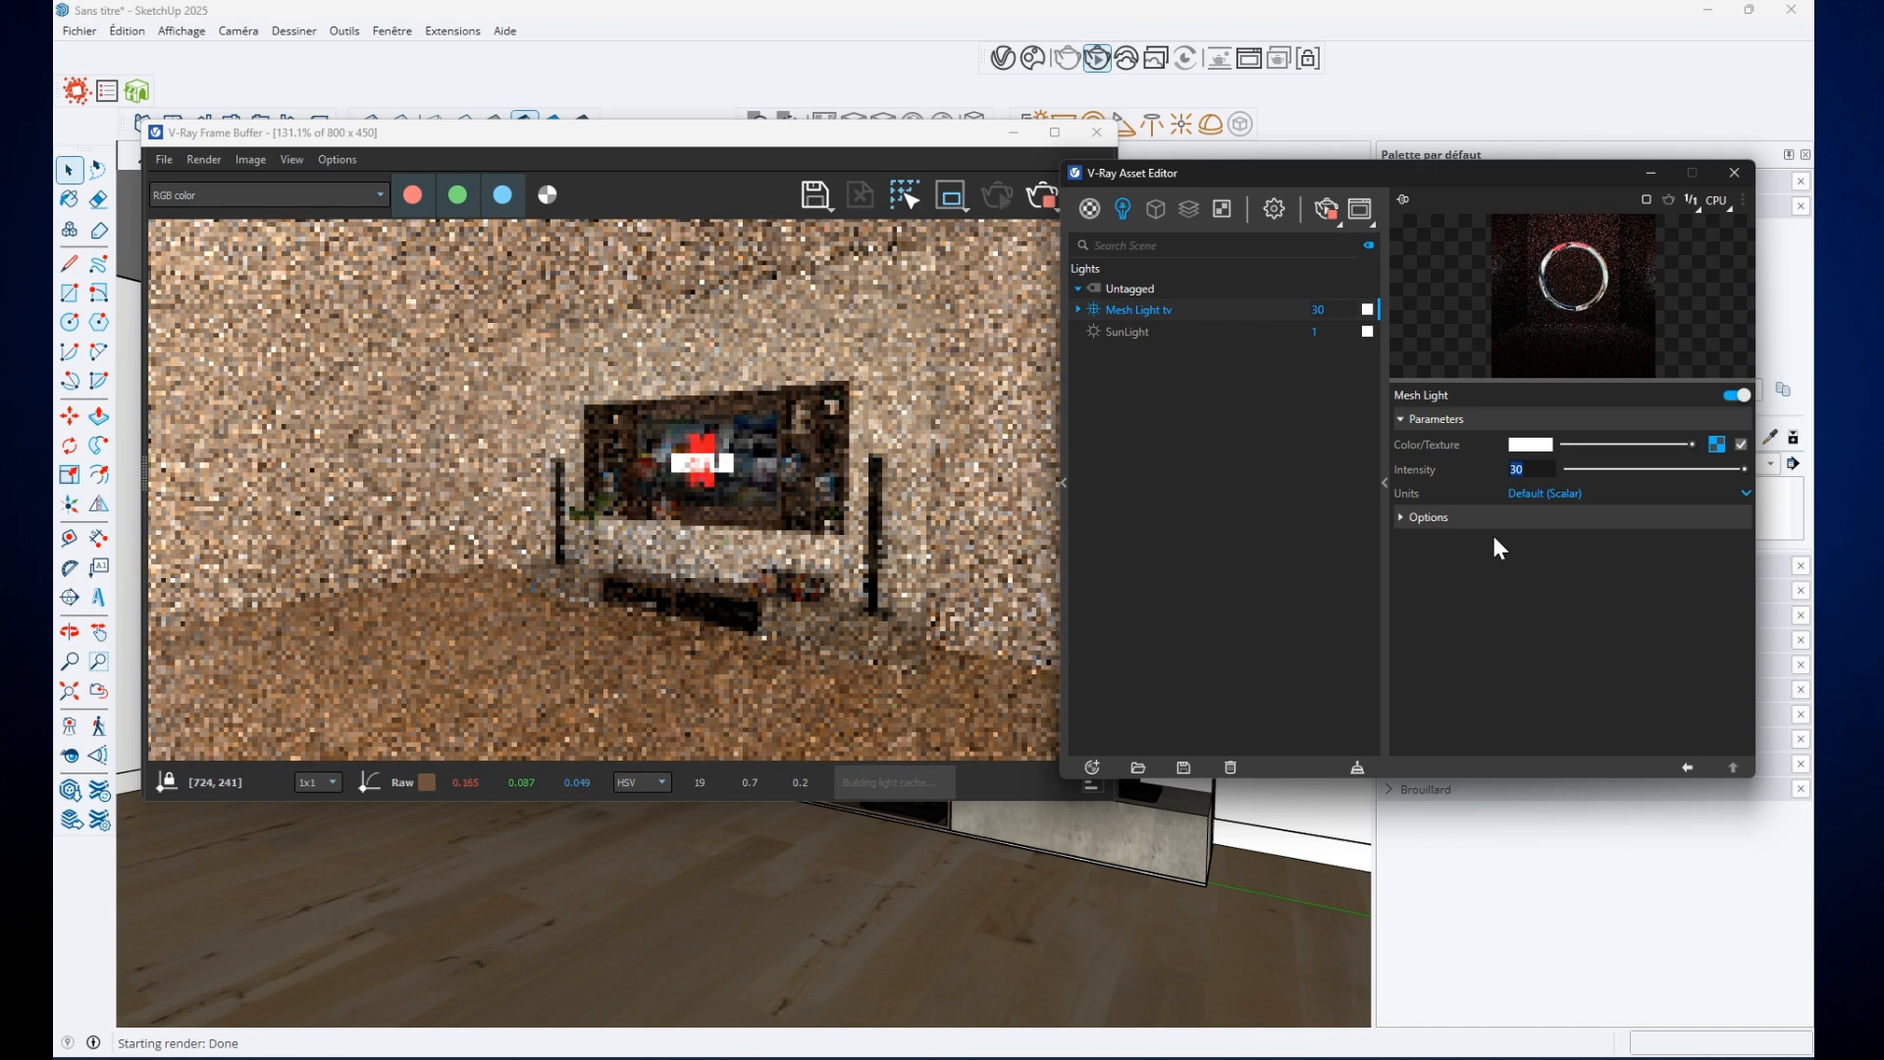
{"action": "type", "text": "100"}
{"action": "key", "text": "Return"}
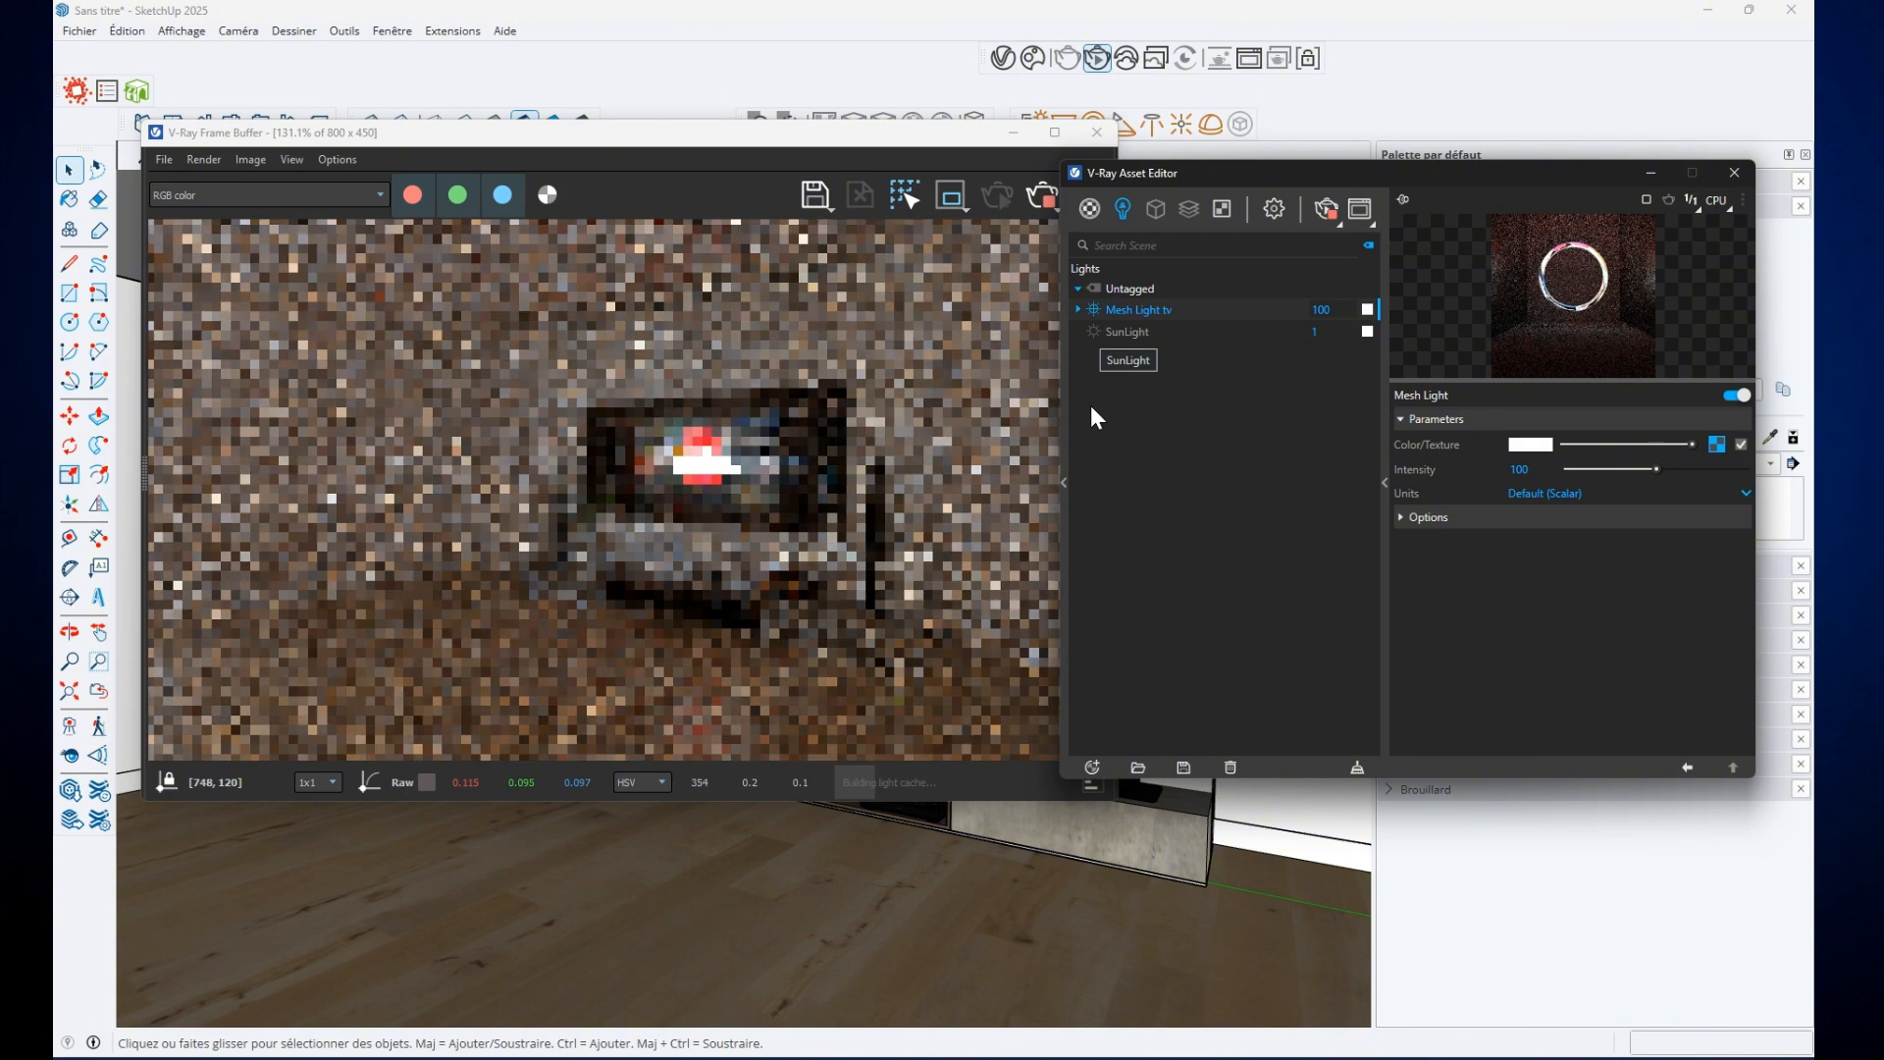
Disable the environment background in the V-Ray render settings
{"action": "left_click", "coordinate": [1274, 209]}
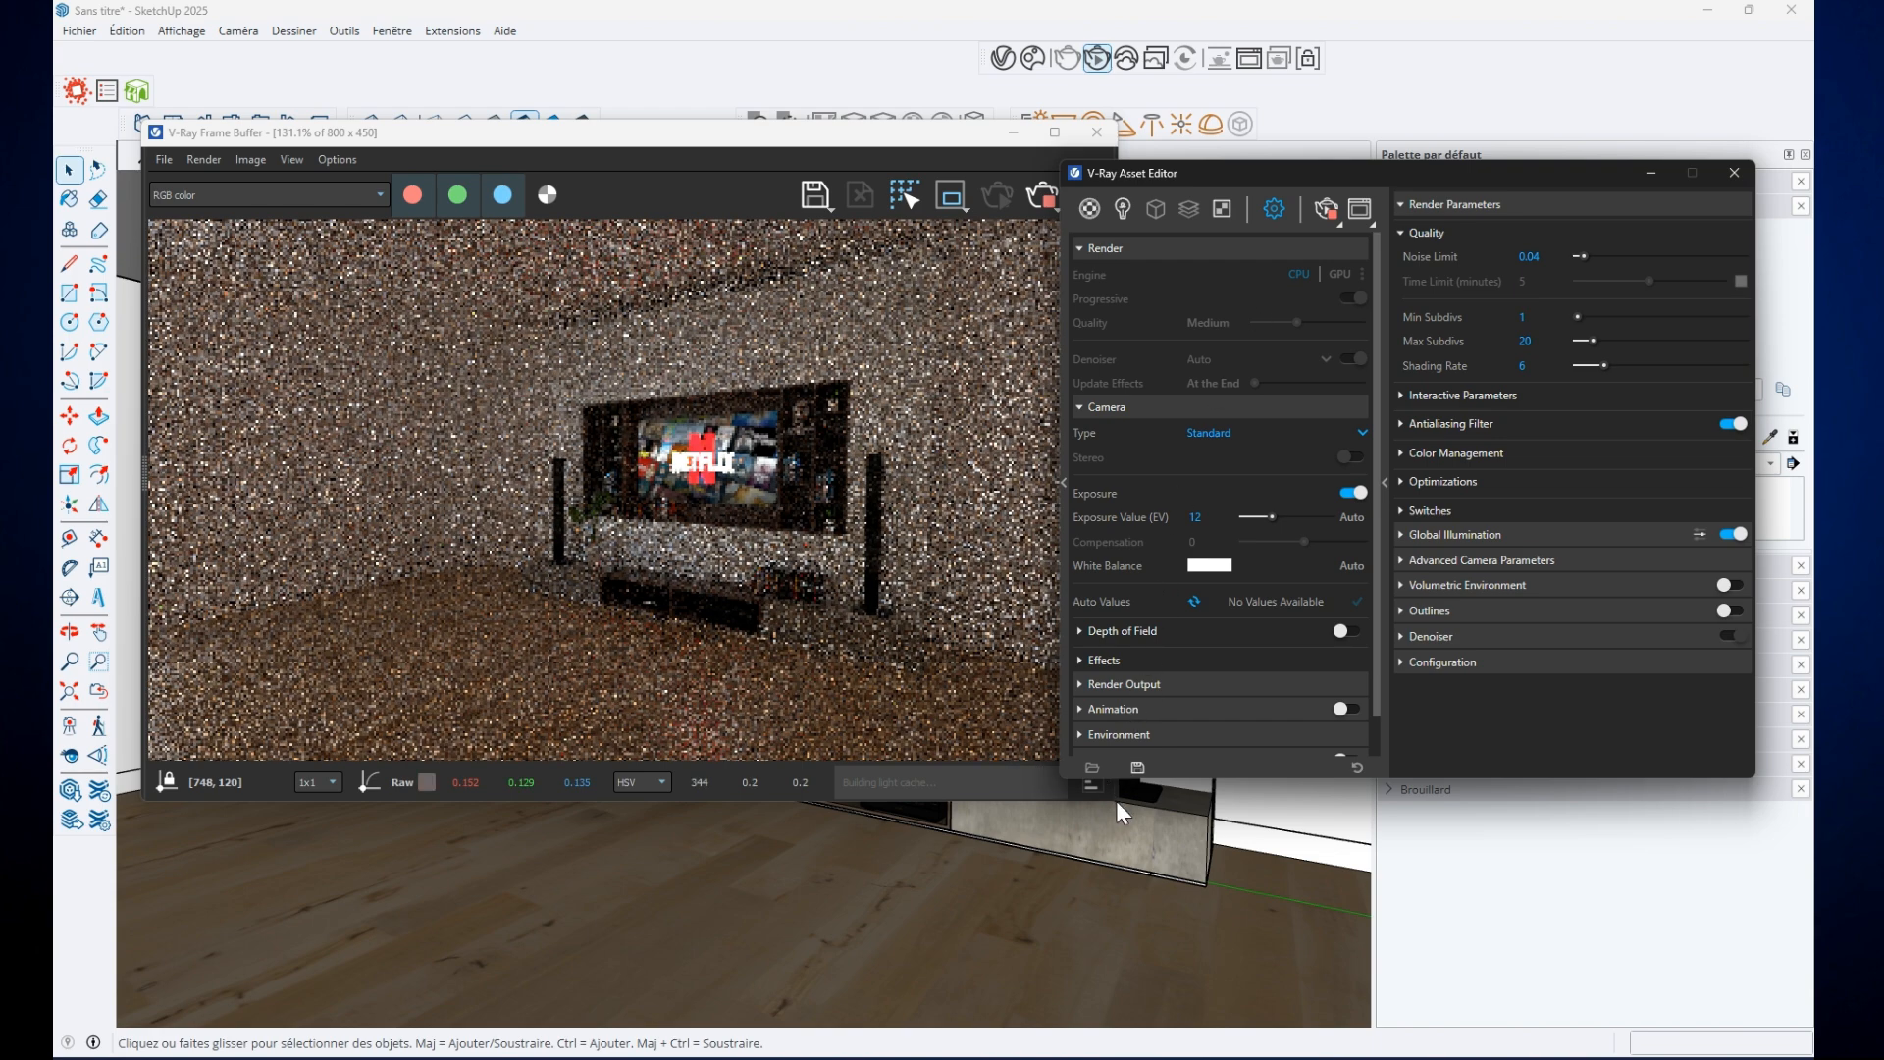
{"action": "left_click", "coordinate": [1119, 736]}
{"action": "scroll", "coordinate": [1149, 726], "scroll_direction": "down", "scroll_amount": 3}
{"action": "left_click", "coordinate": [1357, 584]}
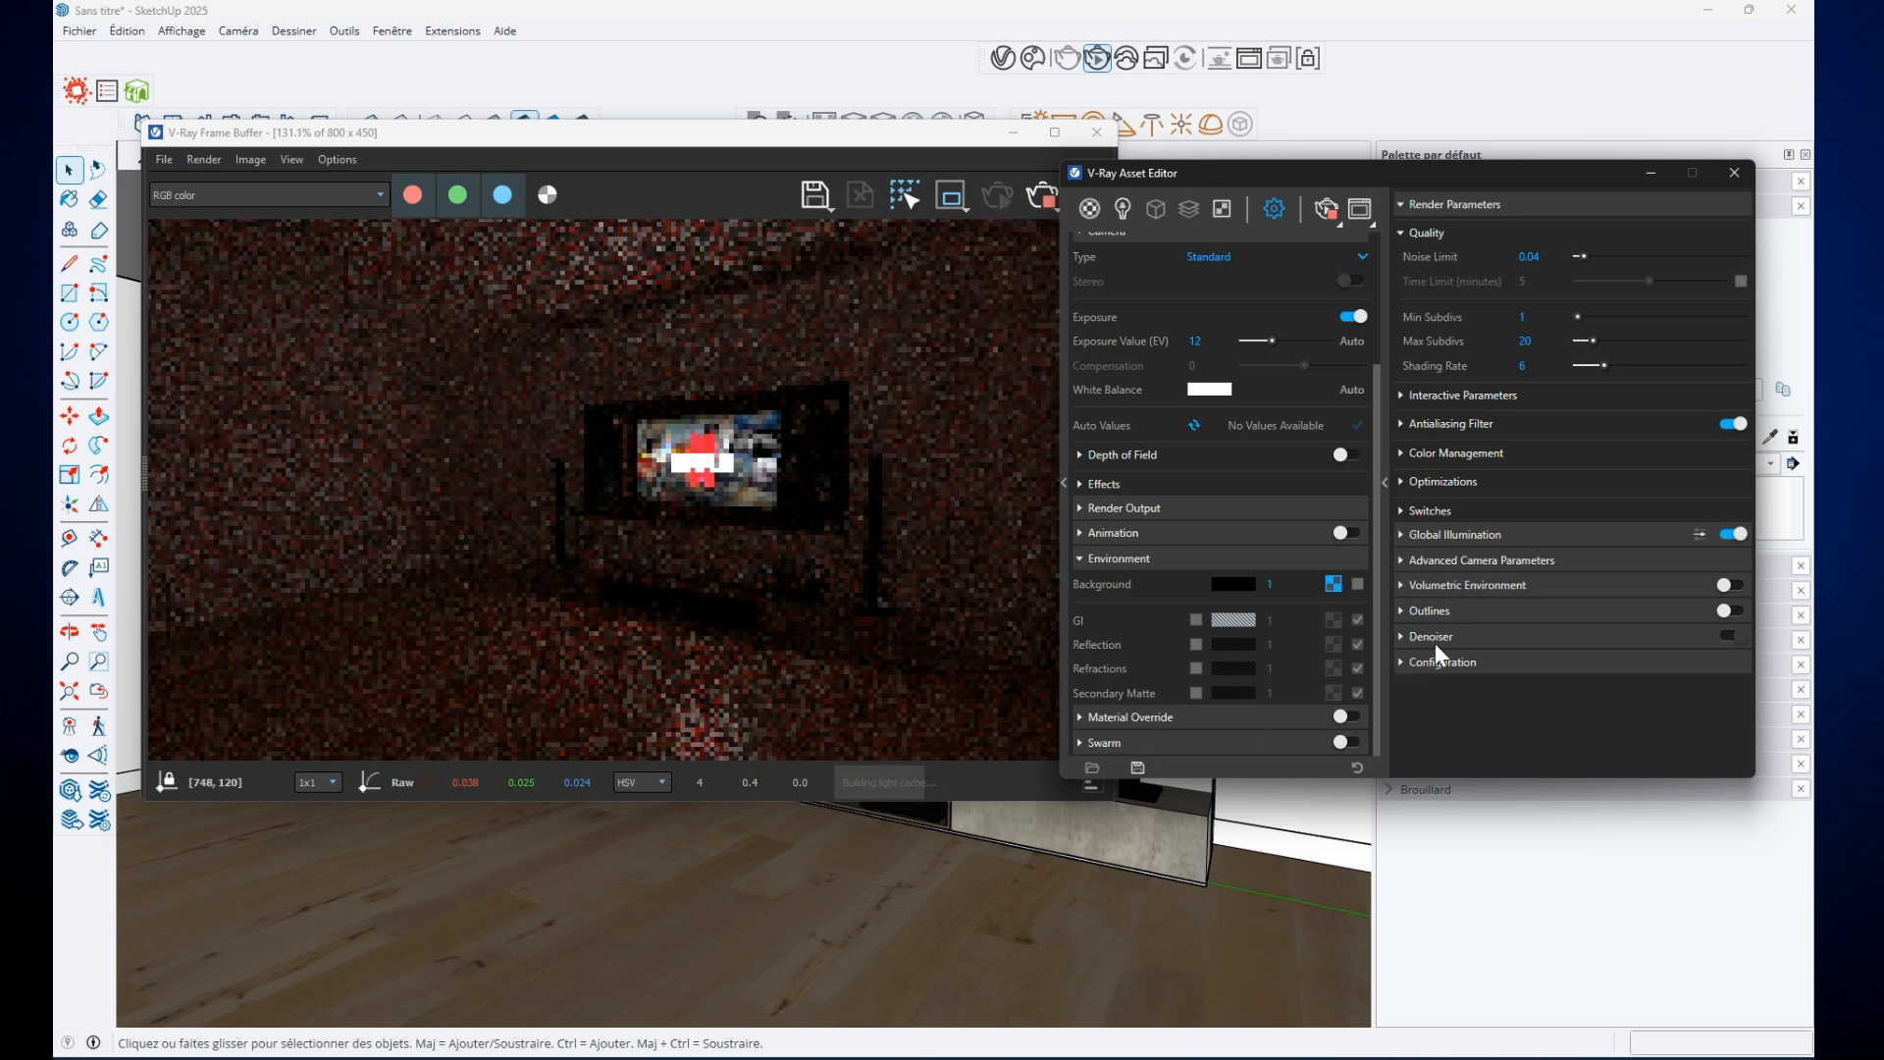
Return to the V-Ray lights and set the Mesh Light tv intensity to 300
{"action": "left_click", "coordinate": [1123, 208]}
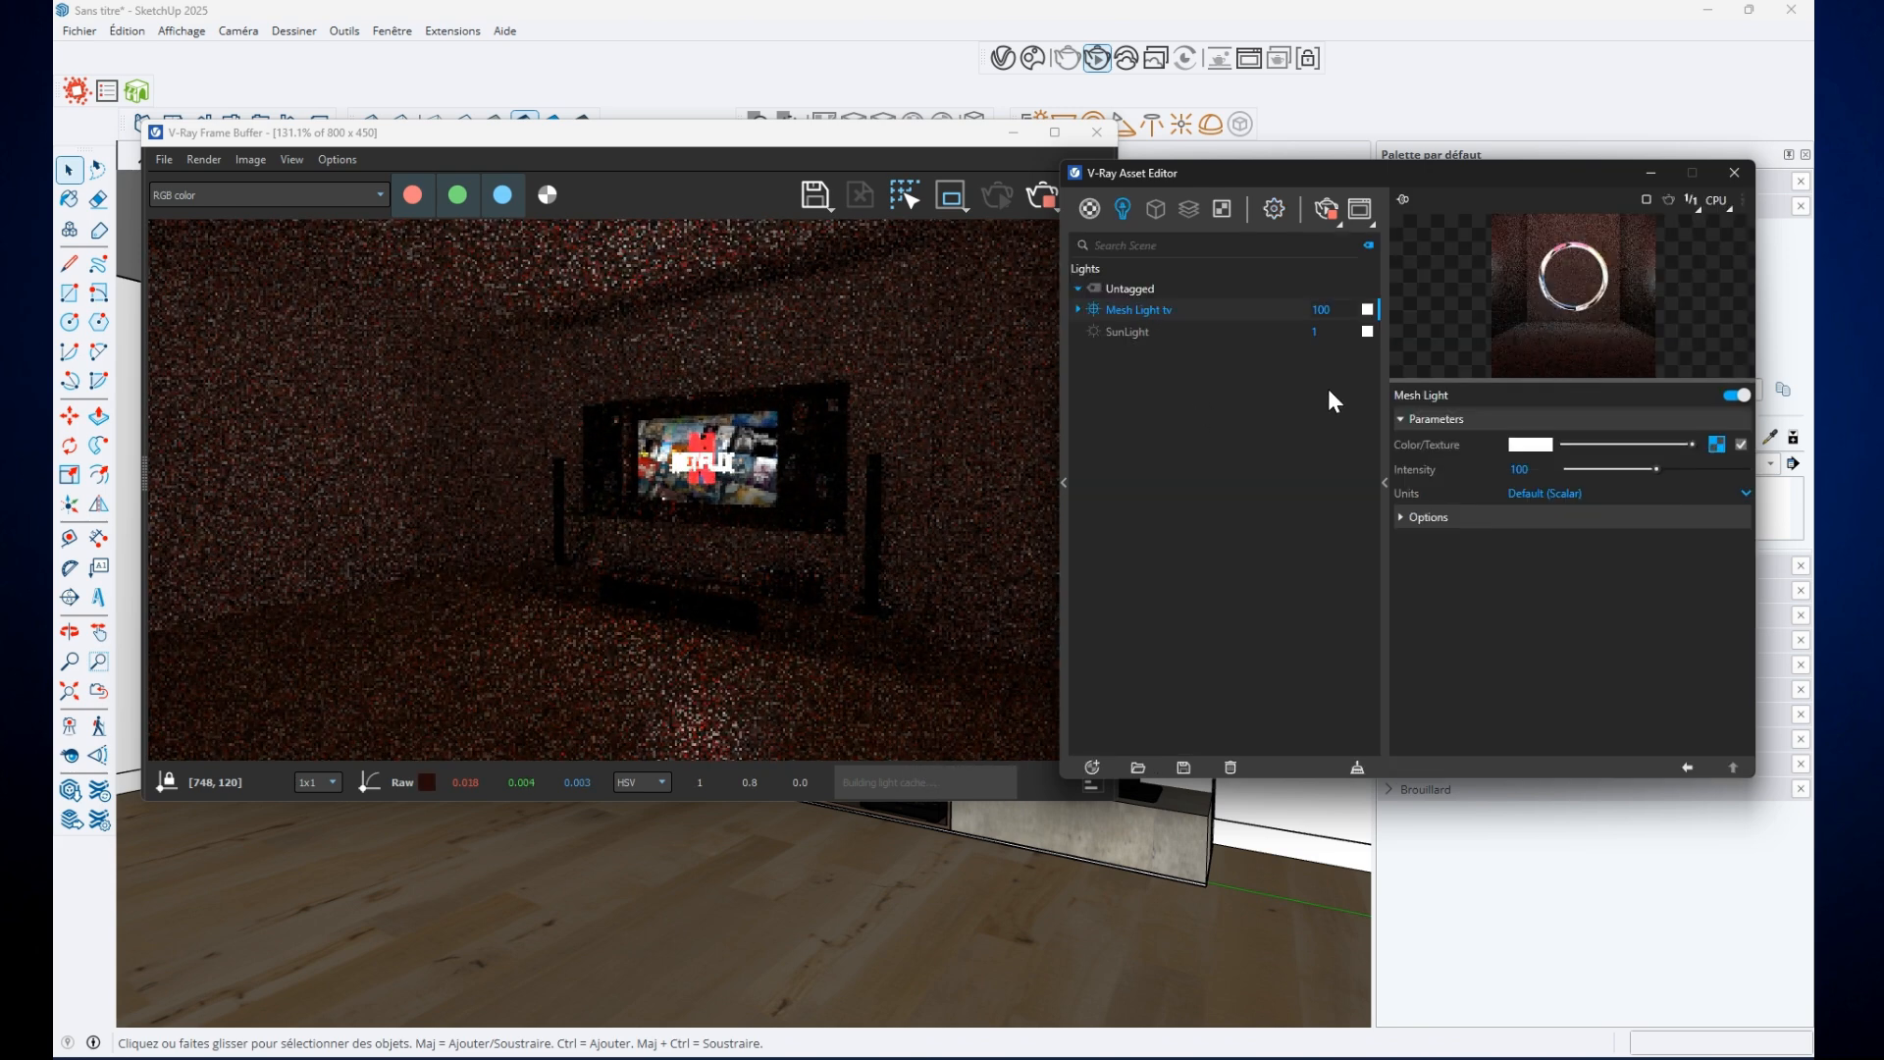
{"action": "double_click", "coordinate": [1322, 311]}
{"action": "type", "text": "3"}
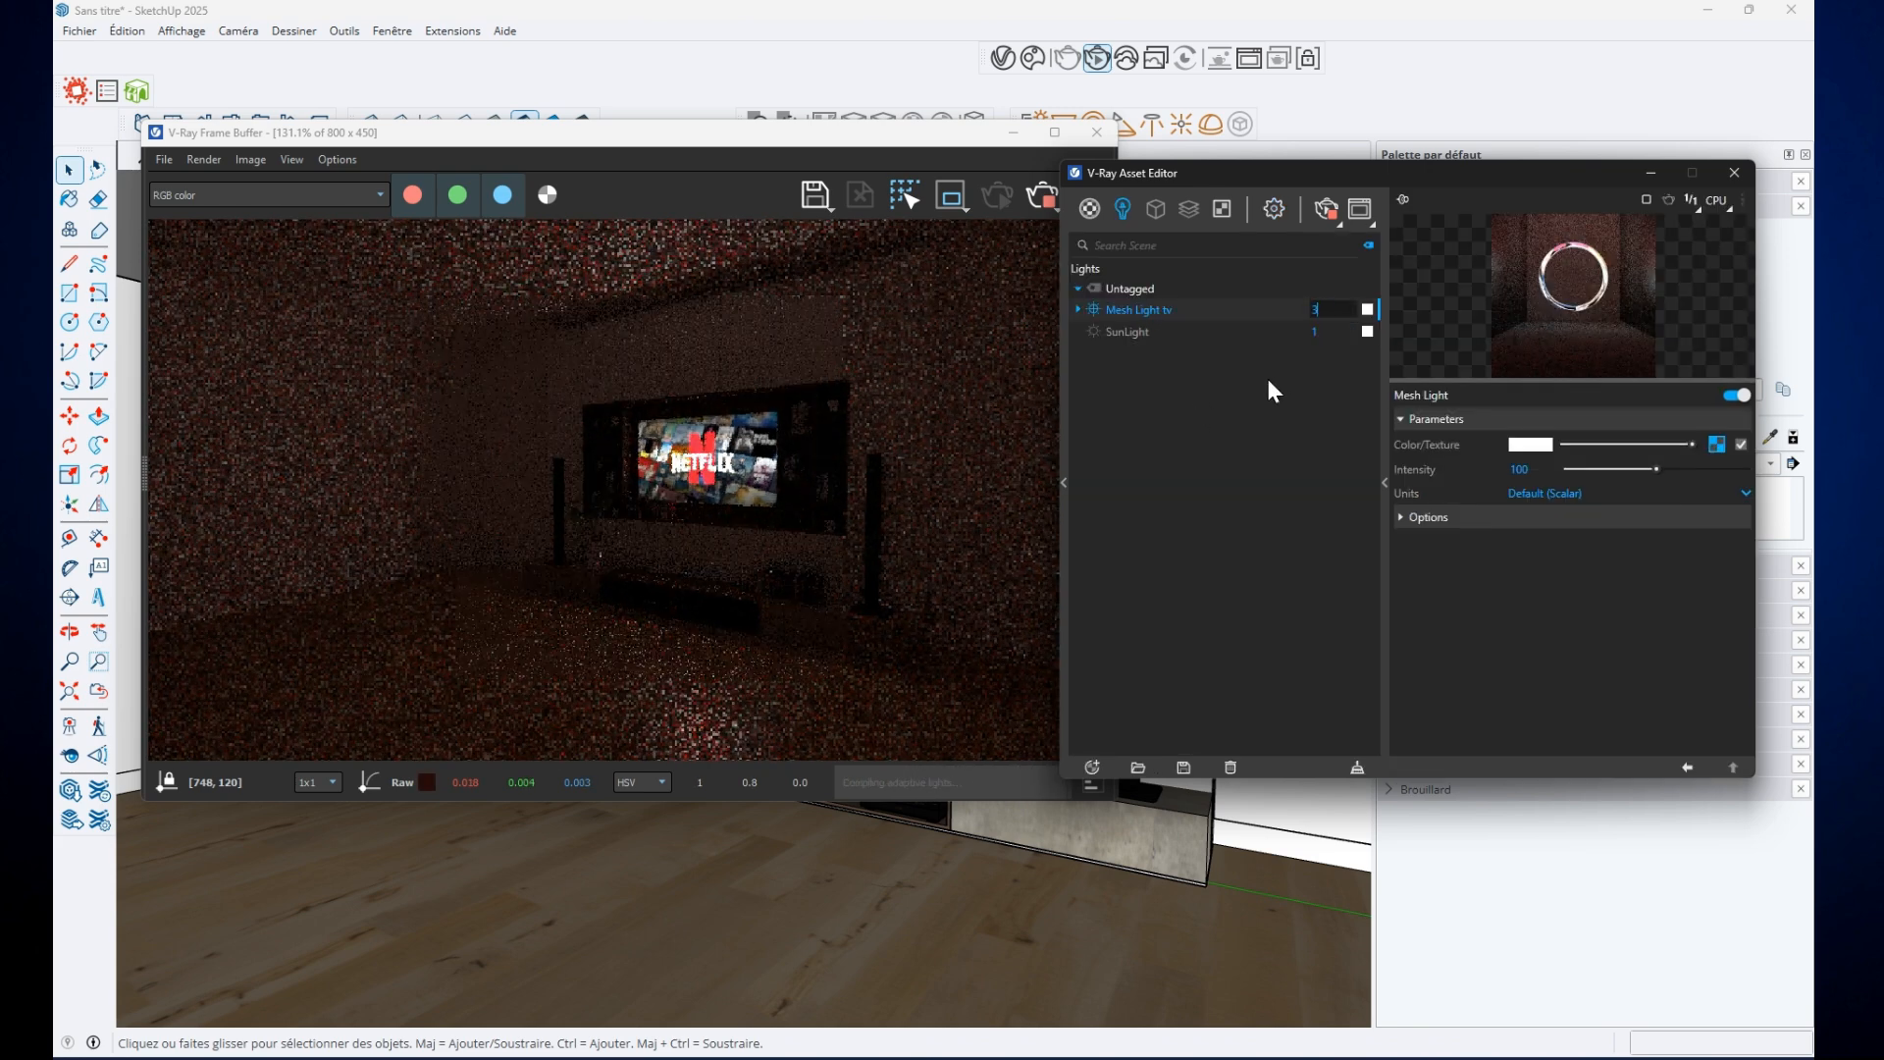
{"action": "type", "text": "00"}
{"action": "key", "text": "Return"}
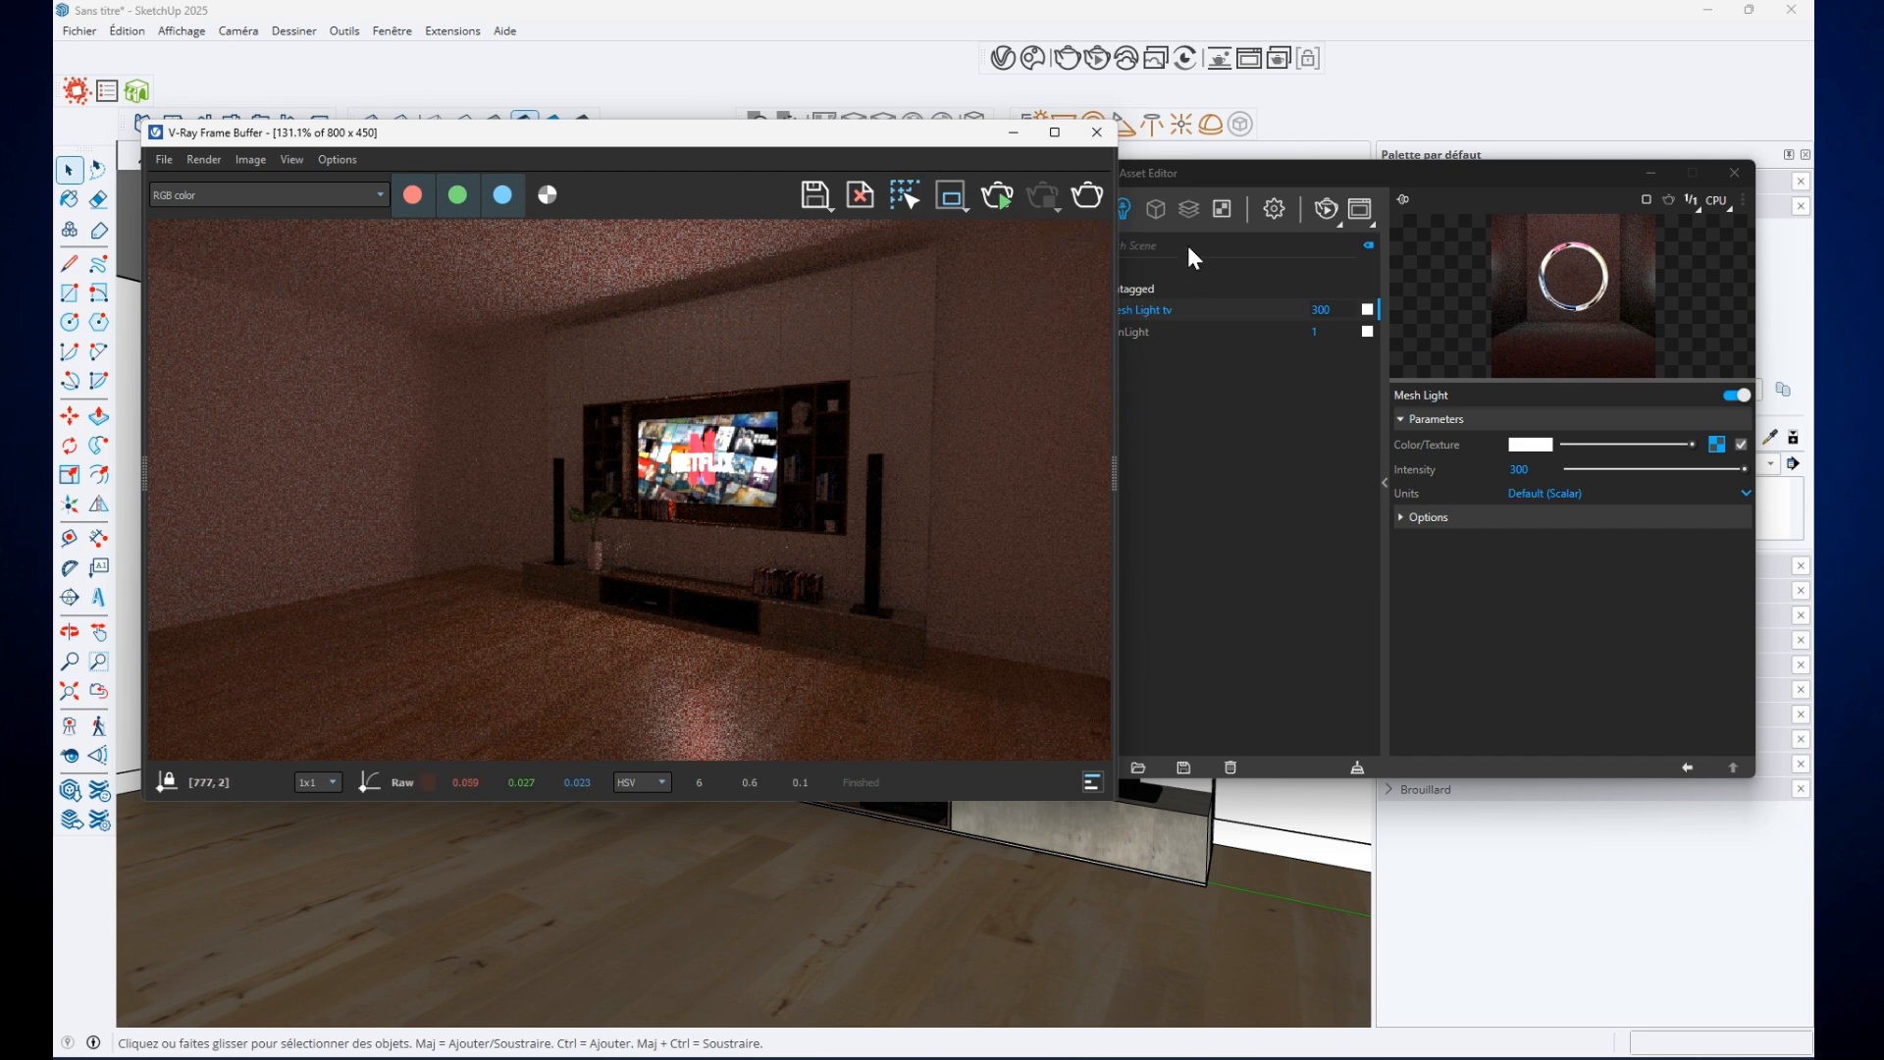
Switch off Mesh Light tv and close both the render window and the V-Ray Asset Editor
{"action": "left_click_drag", "start_coordinate": [1216, 165], "coordinate": [1305, 111]}
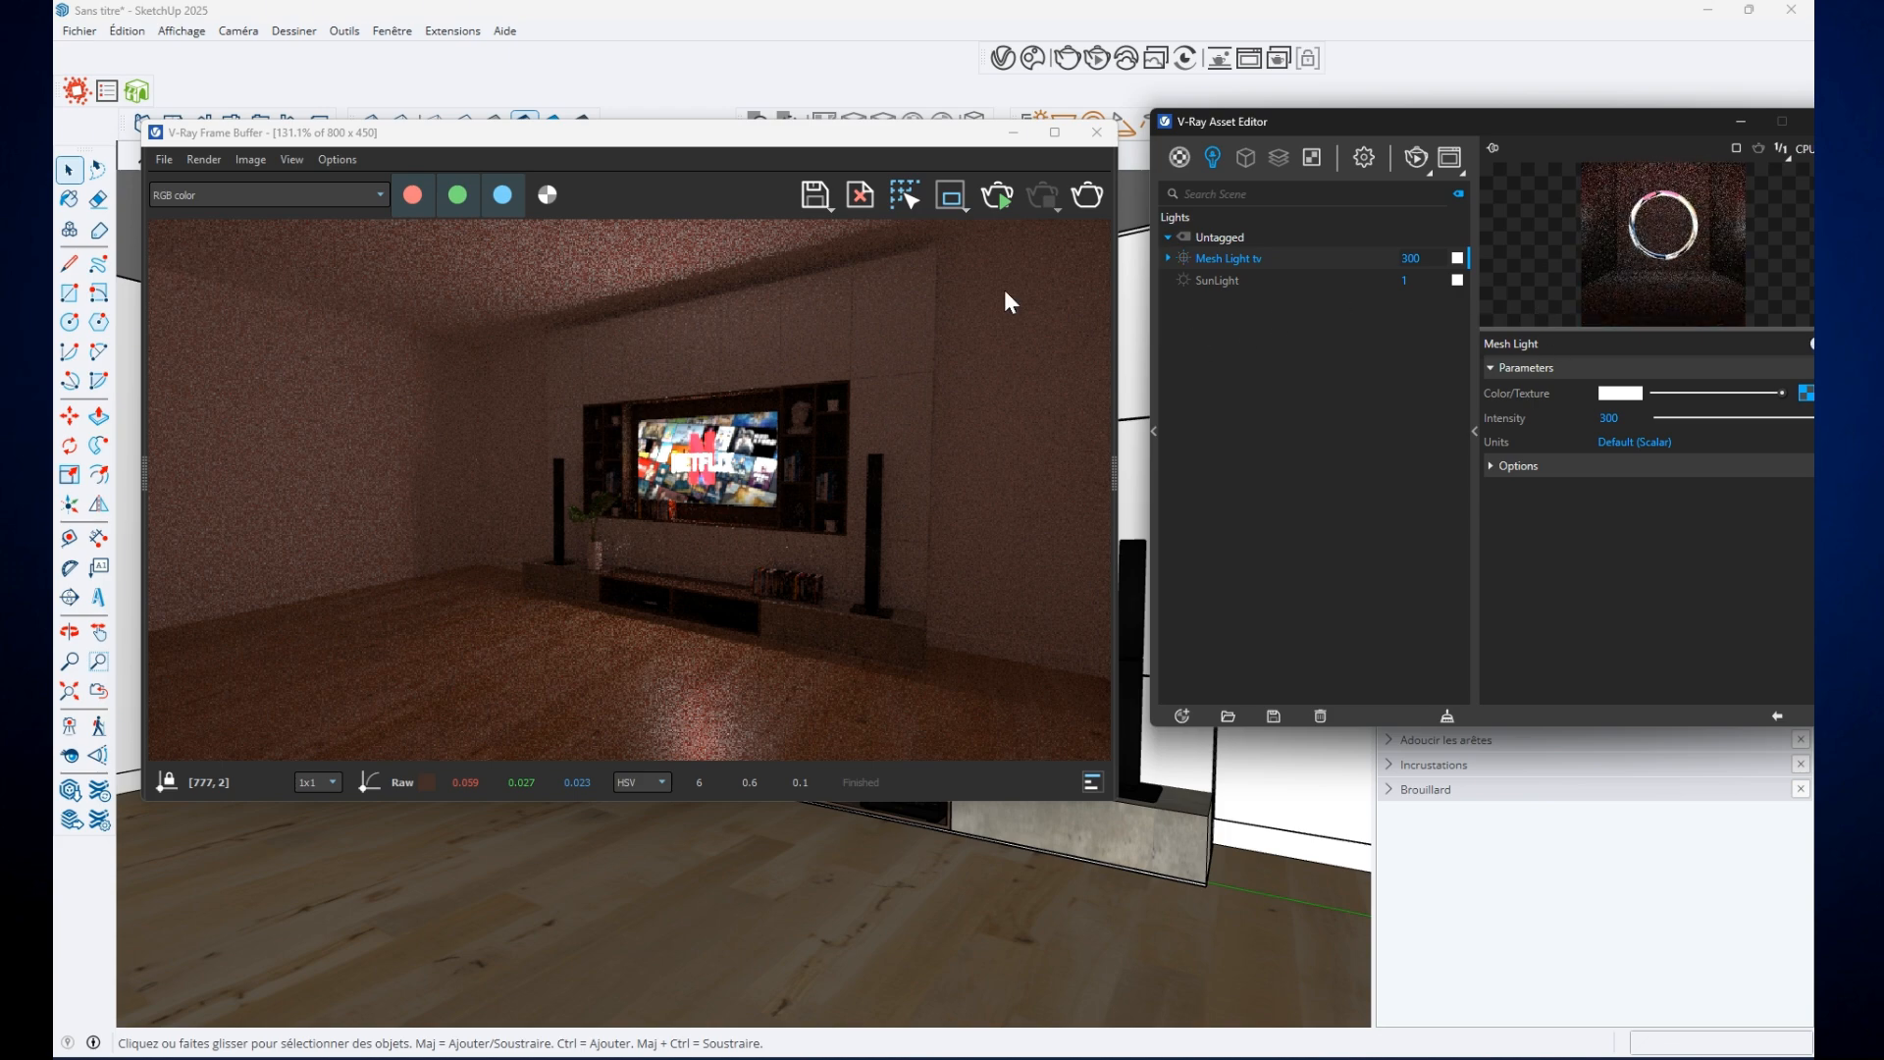
{"action": "left_click", "coordinate": [1097, 131]}
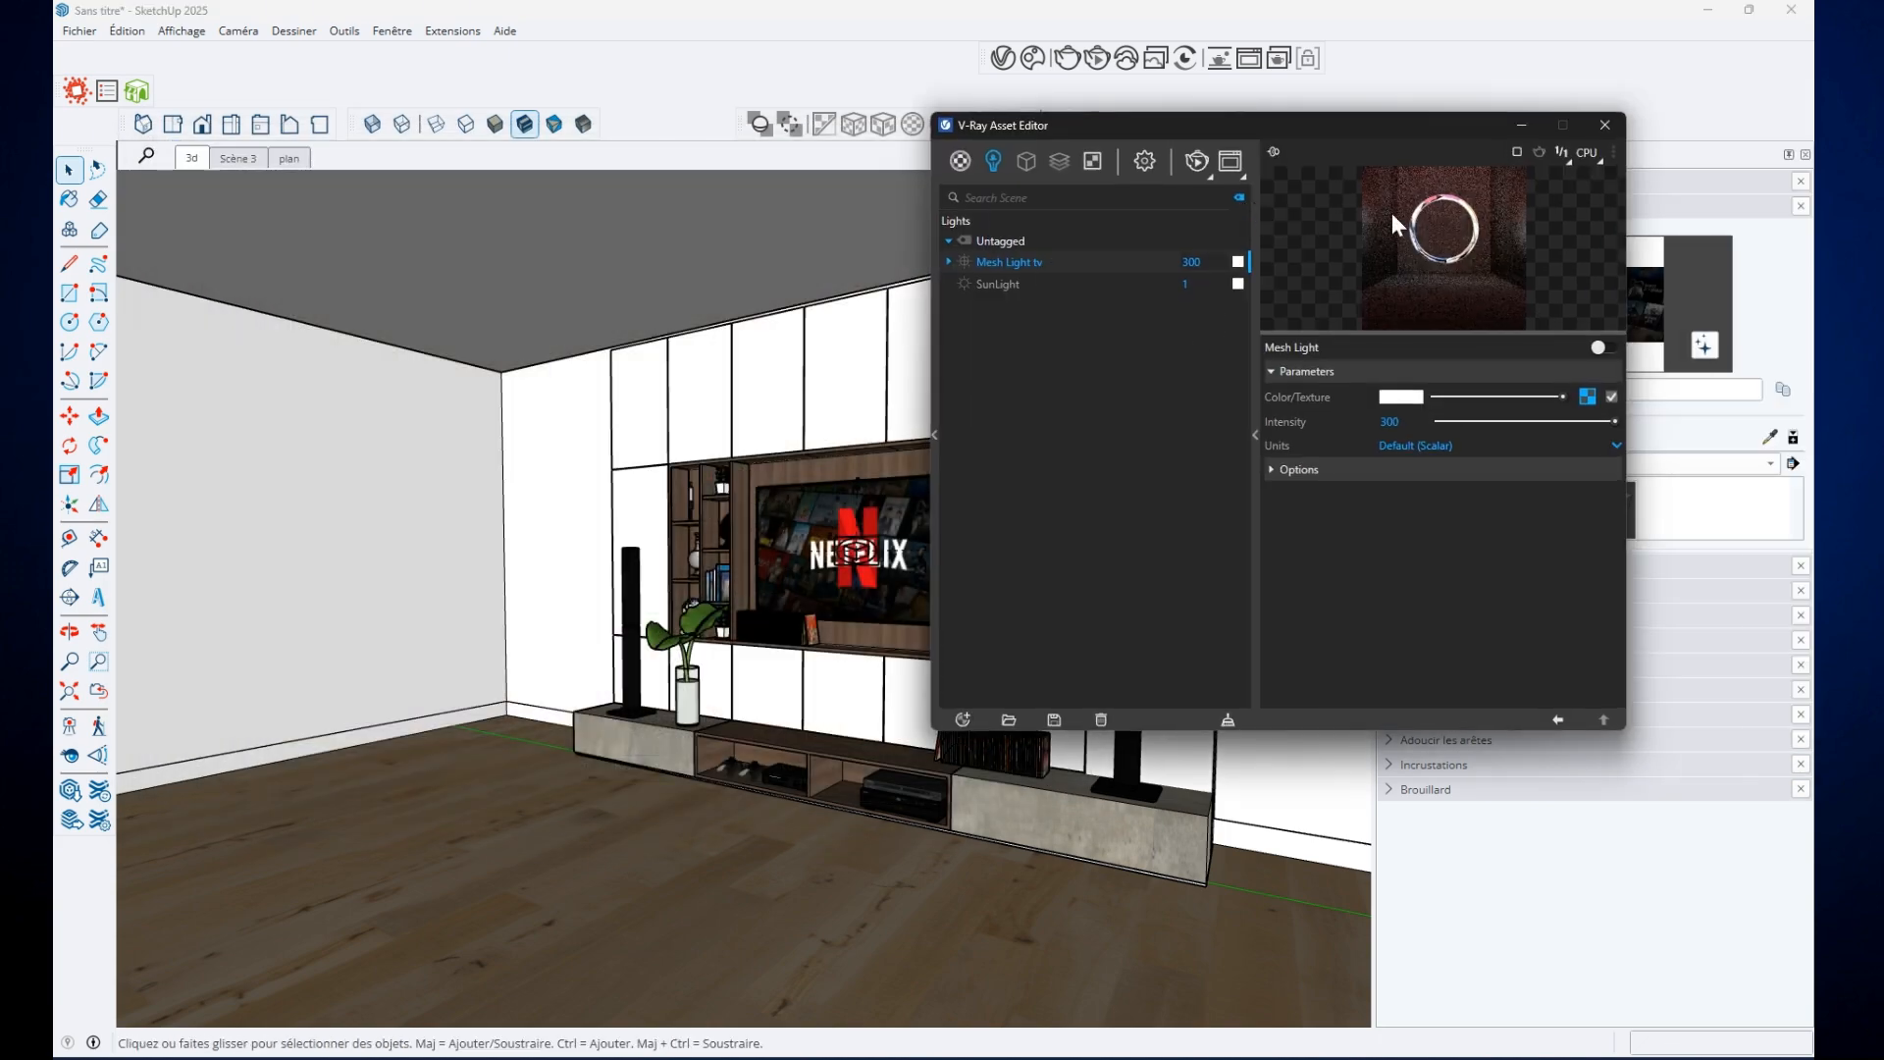
{"action": "left_click", "coordinate": [1605, 126]}
Search 3D Warehouse for "VIDEO PROJECTEUR" and import a ceiling projector model into the living room
{"action": "mouse_move", "coordinate": [932, 638]}
{"action": "middle_mouse_down"}
{"action": "mouse_move", "coordinate": [905, 624]}
{"action": "mouse_move", "coordinate": [1012, 628]}
{"action": "middle_mouse_up"}
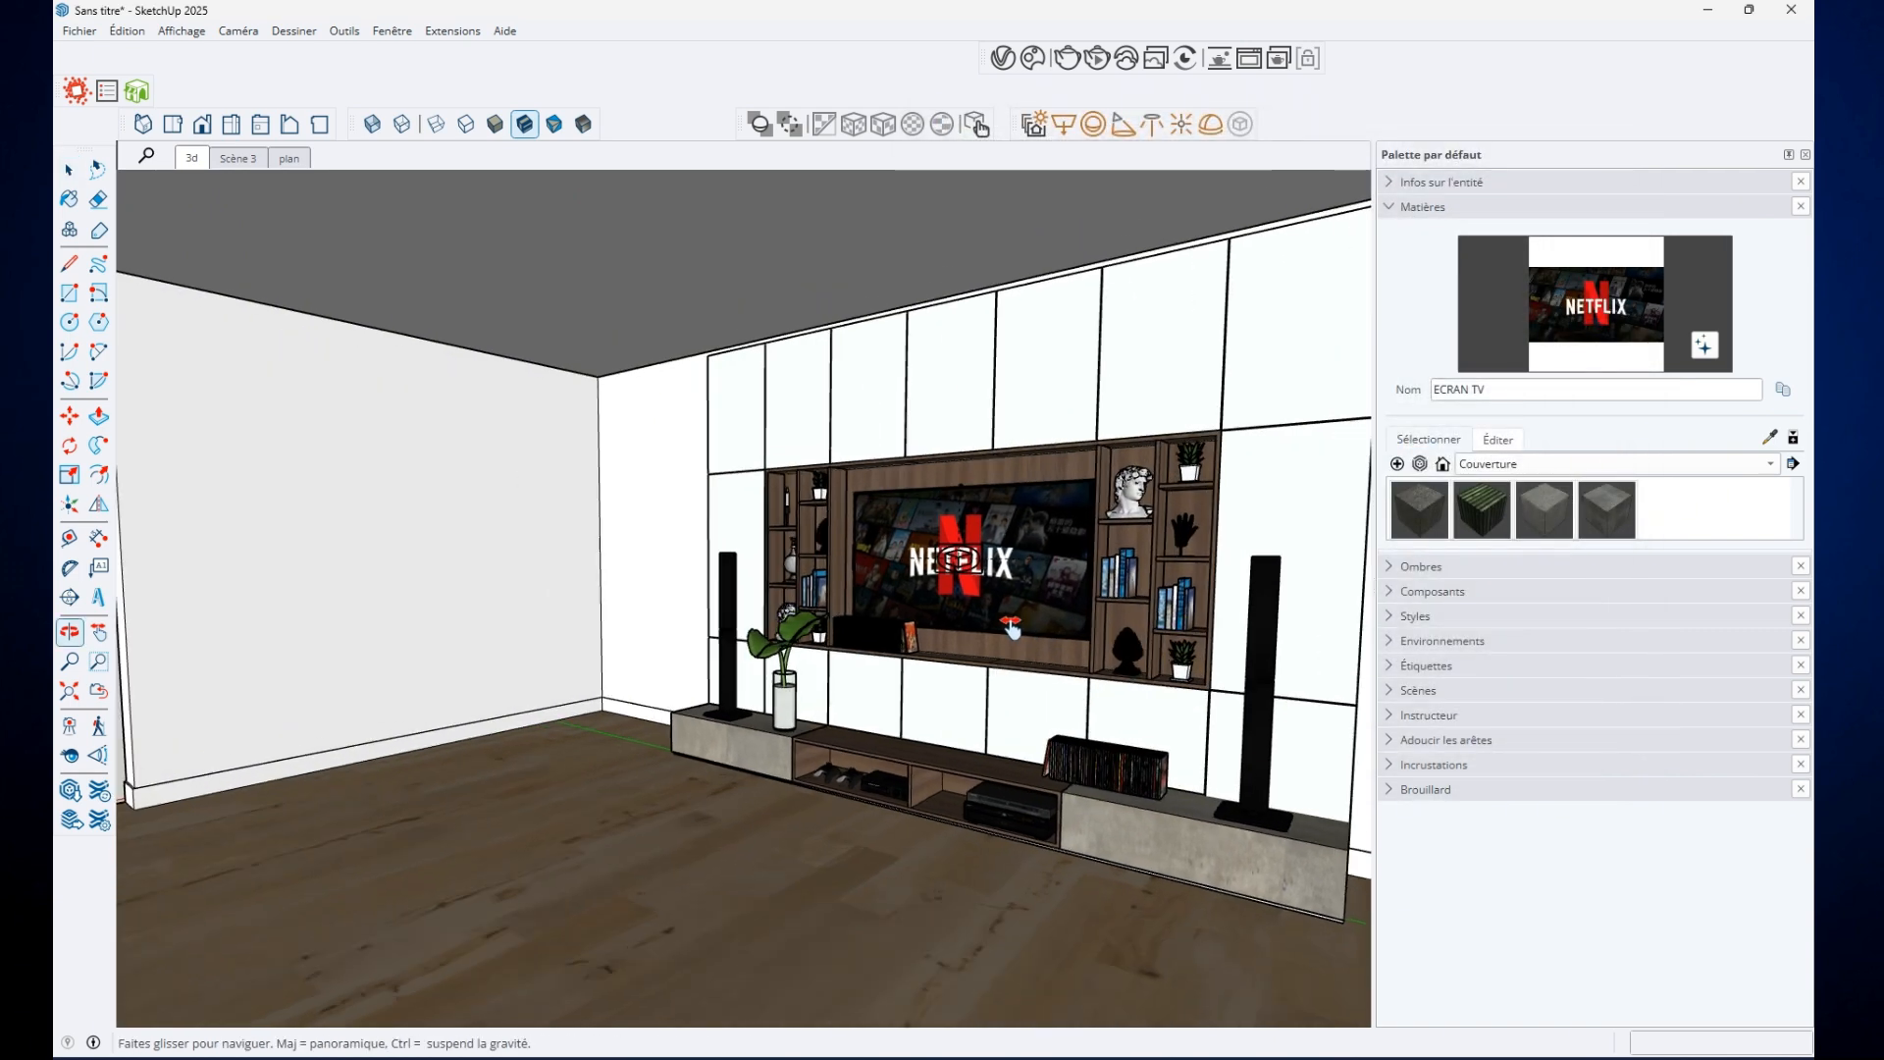
{"action": "left_click", "coordinate": [452, 31]}
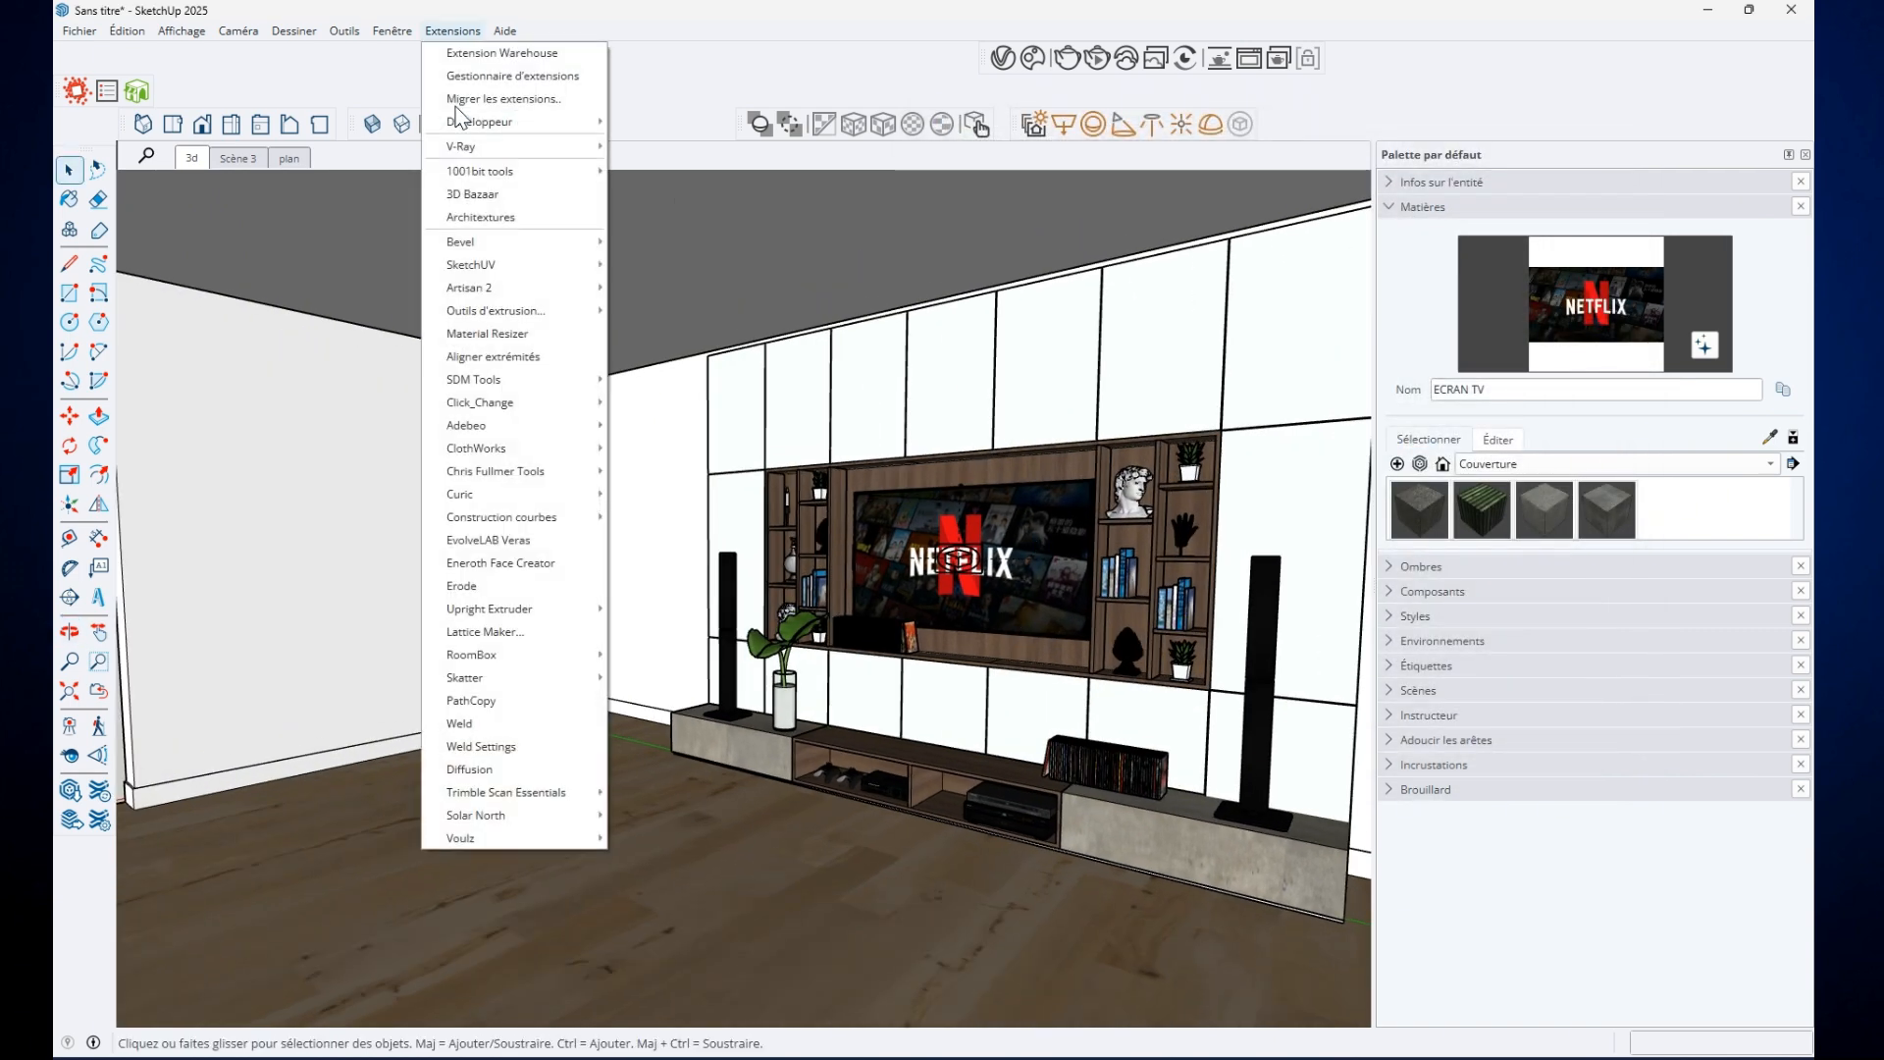
{"action": "mouse_move", "coordinate": [392, 31]}
{"action": "left_click", "coordinate": [433, 172]}
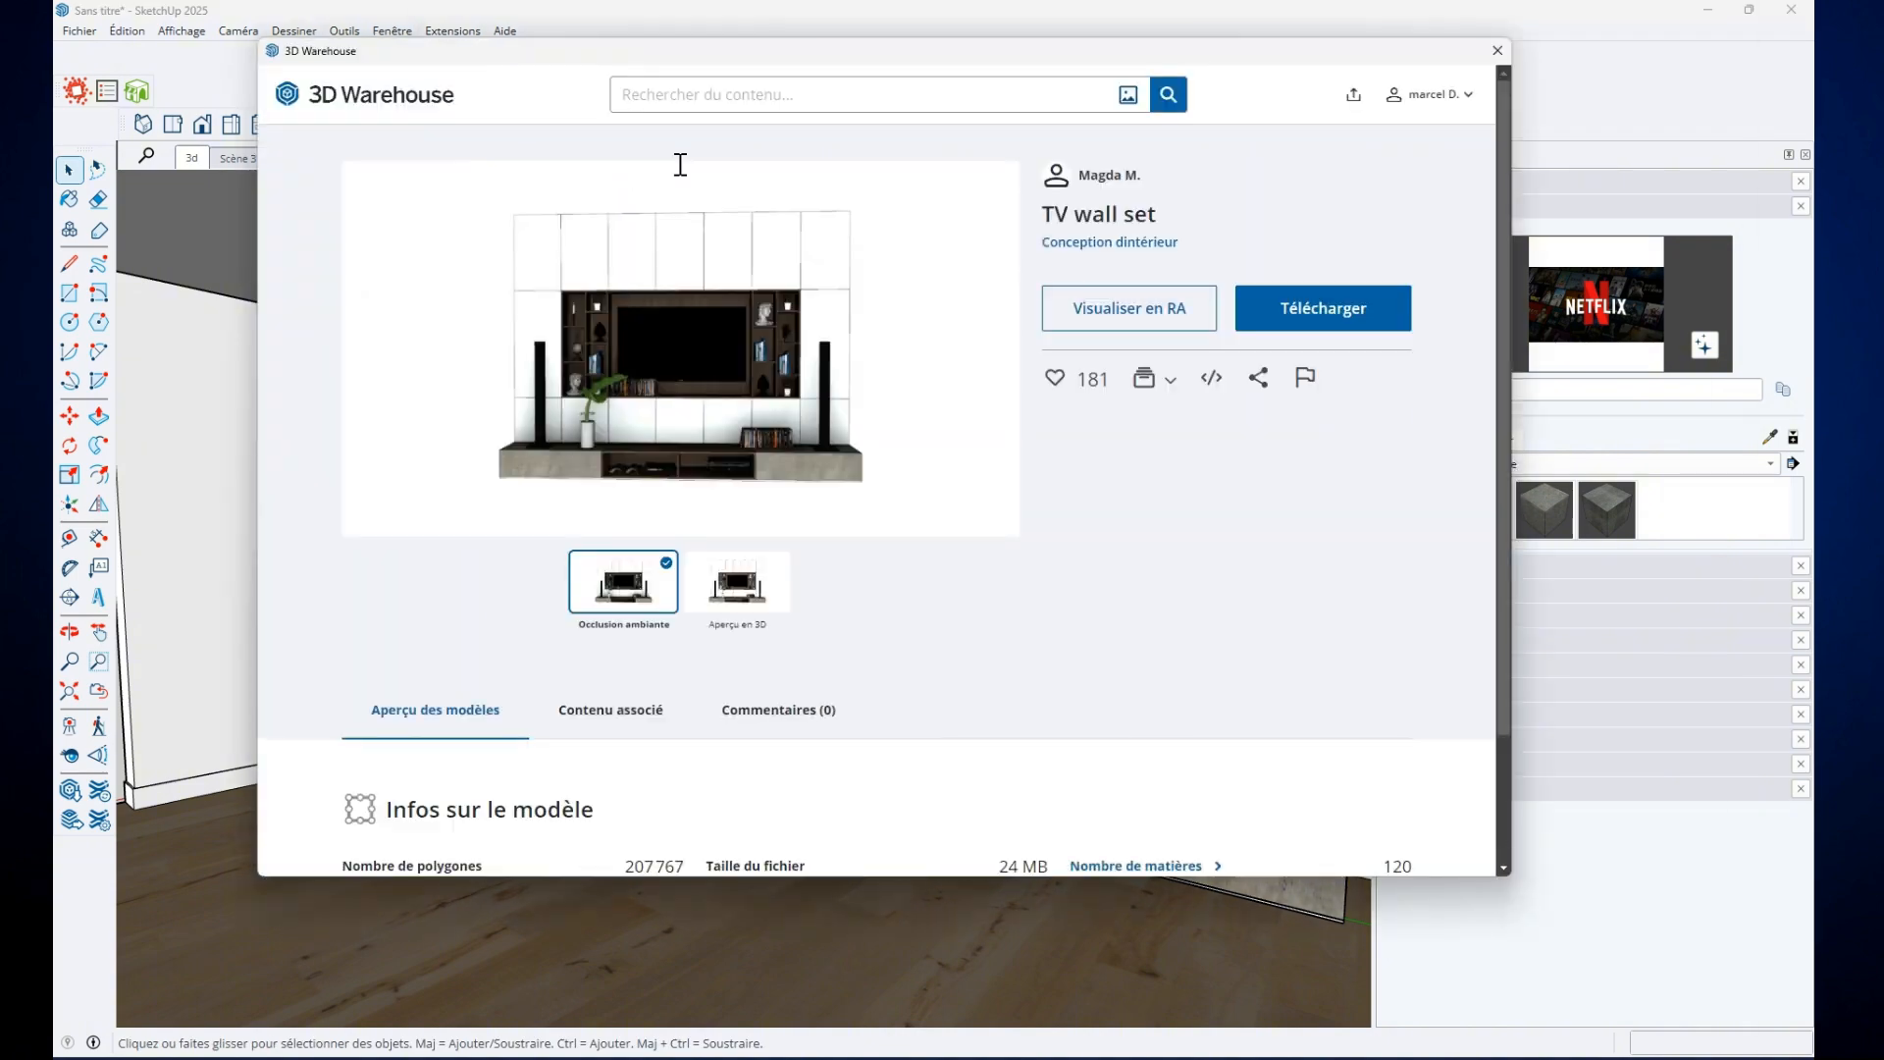
{"action": "left_click", "coordinate": [681, 95]}
{"action": "type", "text": "VIDEO PROJECTEUR"}
{"action": "key", "text": "Return"}
{"action": "left_click", "coordinate": [574, 496]}
{"action": "left_click", "coordinate": [863, 552]}
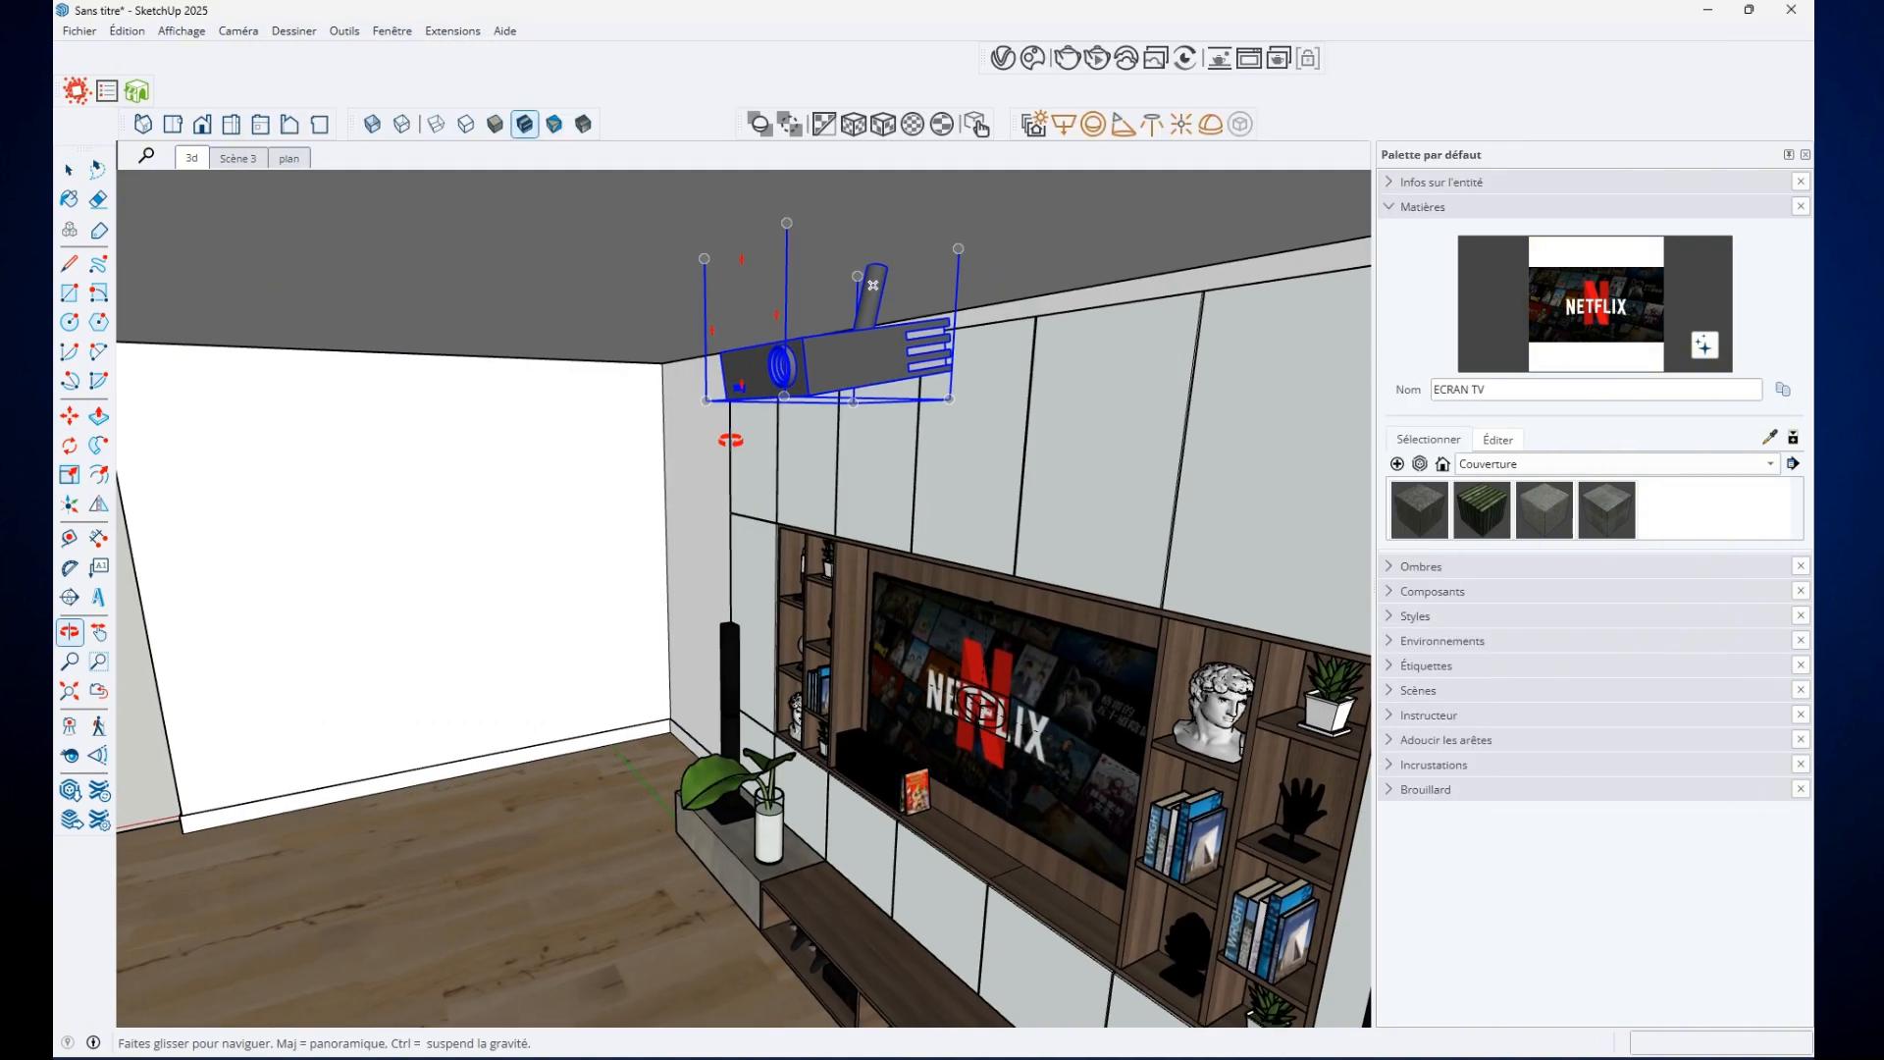
Move the imported projector into position under the ceiling near the TV wall
{"action": "middle_click_drag", "start_coordinate": [805, 435], "coordinate": [815, 336]}
{"action": "left_click", "coordinate": [1068, 426]}
{"action": "left_click", "coordinate": [1032, 378]}
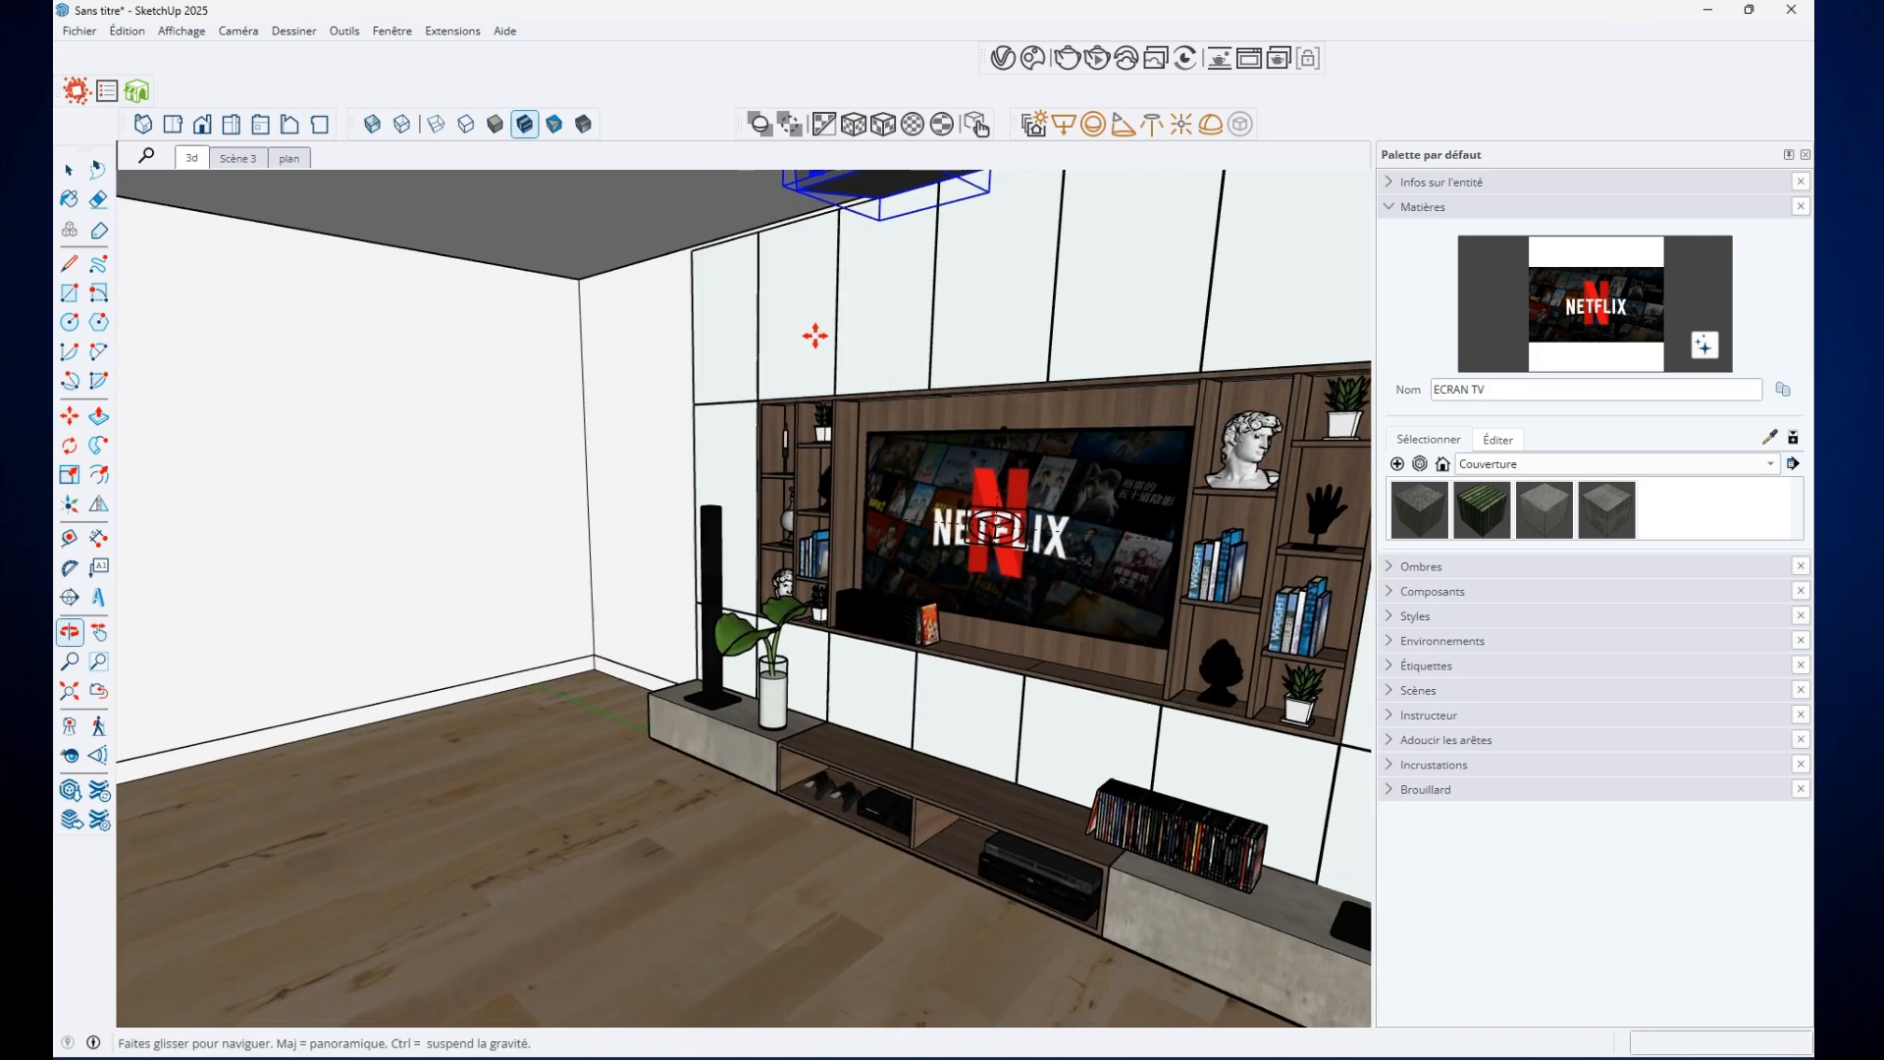
Frame the blank wall with the projector and TV unit beside it and add this view as a new scene
{"action": "scroll", "coordinate": [748, 438], "scroll_direction": "down", "scroll_amount": 3}
{"action": "middle_click_drag", "start_coordinate": [620, 402], "coordinate": [589, 543]}
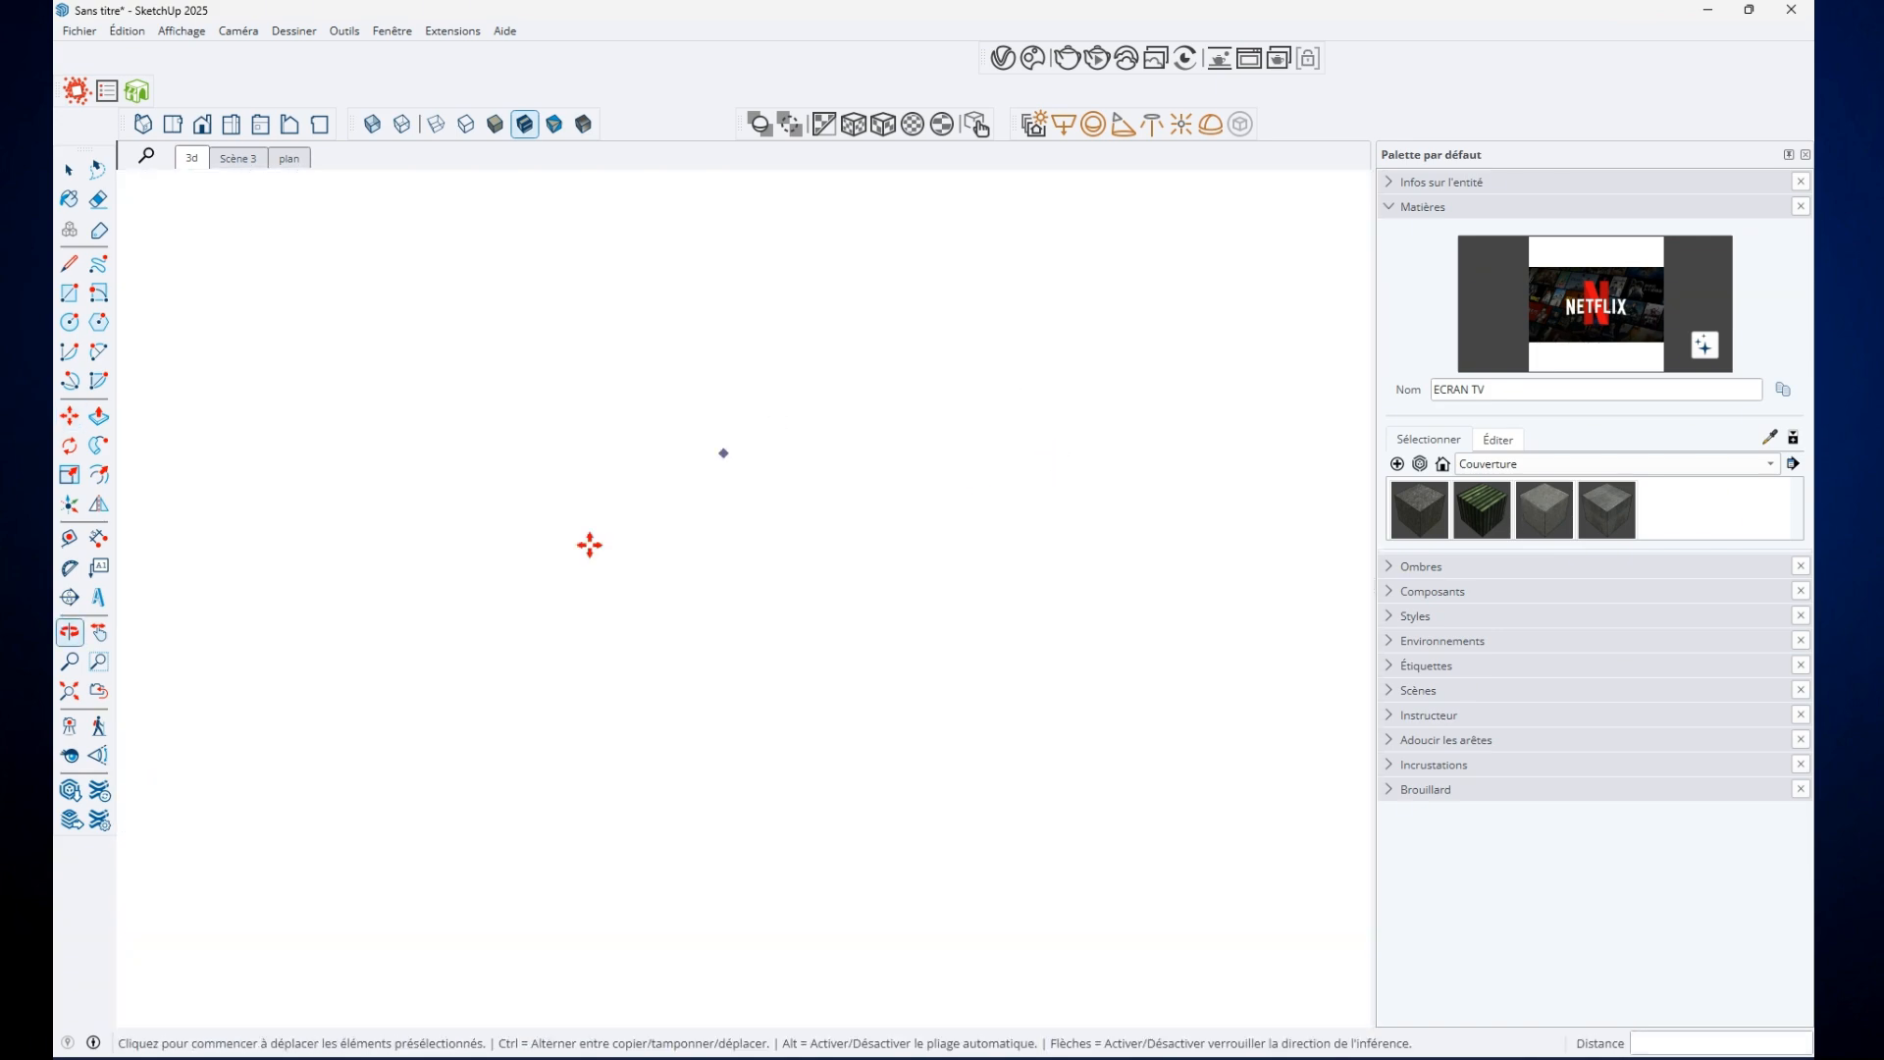
{"action": "scroll", "coordinate": [461, 651], "scroll_direction": "down", "scroll_amount": 2}
{"action": "scroll", "coordinate": [547, 681], "scroll_direction": "down", "scroll_amount": 4}
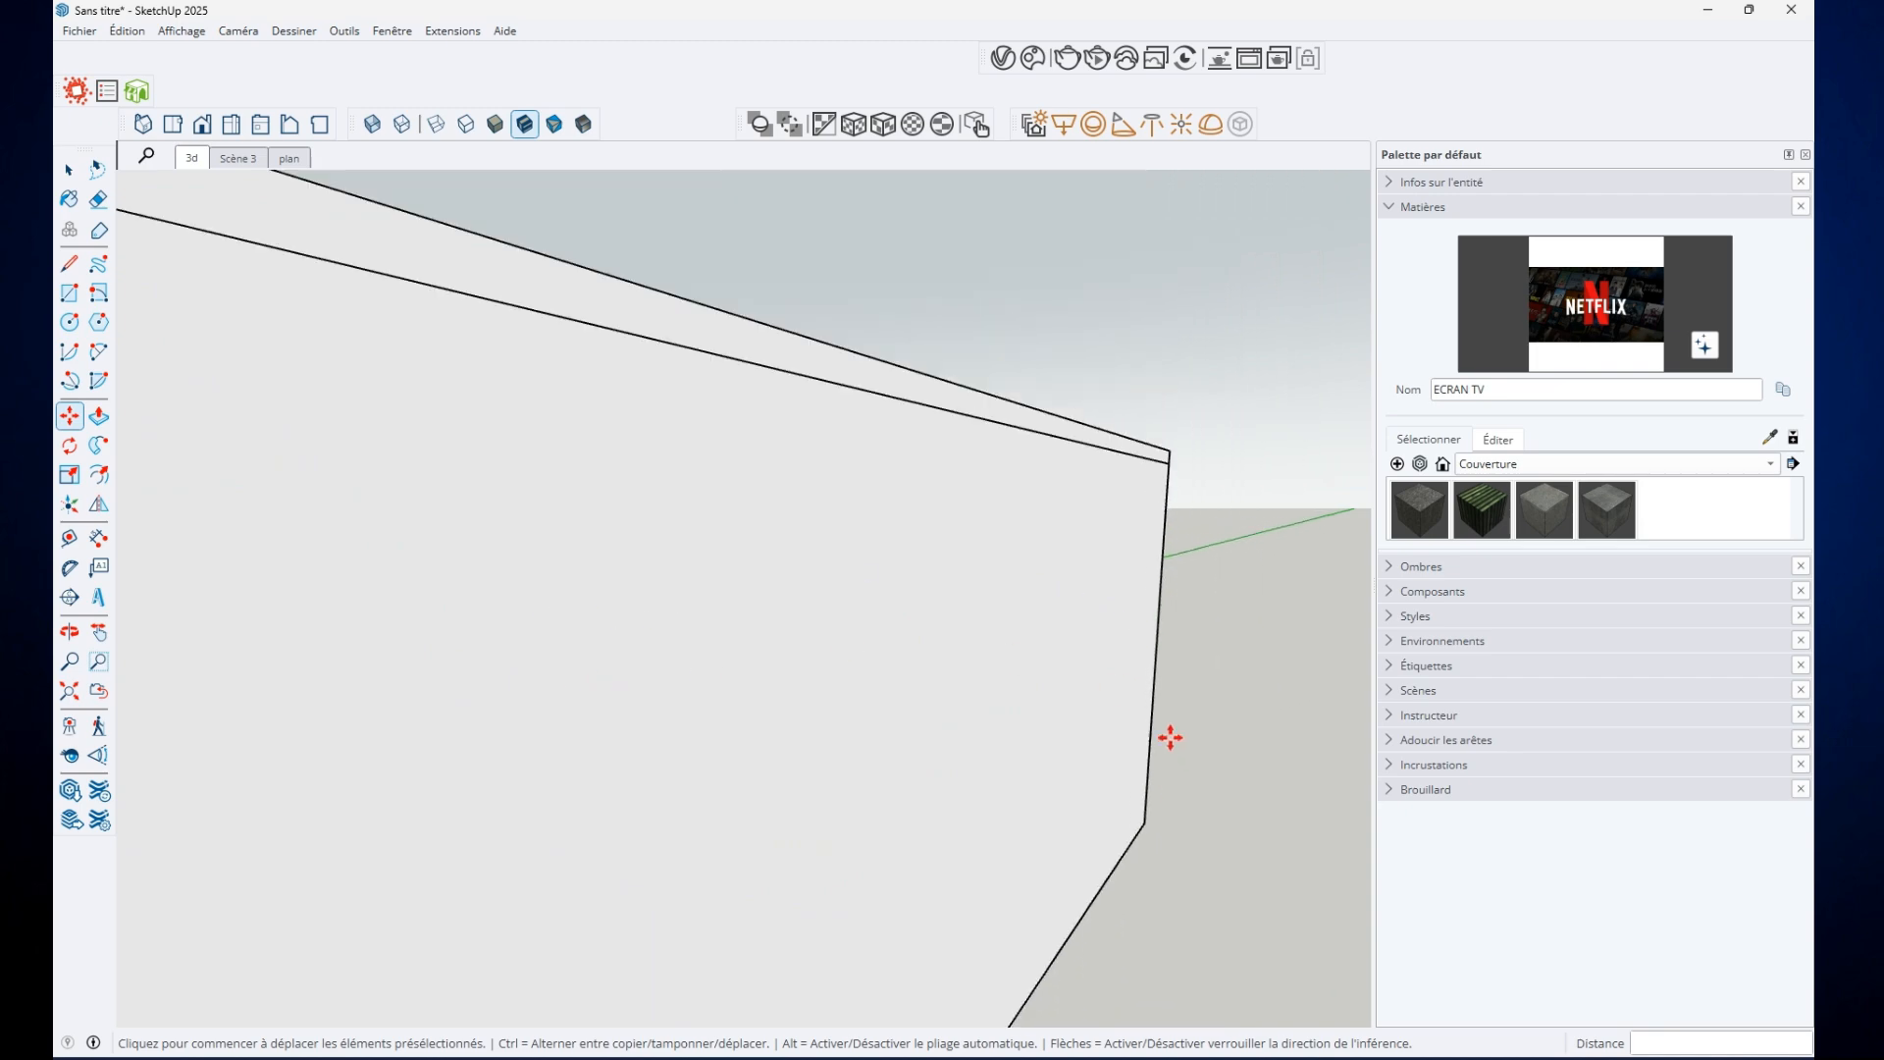
{"action": "scroll", "coordinate": [1168, 736], "scroll_direction": "down", "scroll_amount": 5}
{"action": "middle_click_drag", "start_coordinate": [804, 716], "coordinate": [1034, 561]}
{"action": "left_click_drag", "start_coordinate": [1034, 561], "coordinate": [992, 589]}
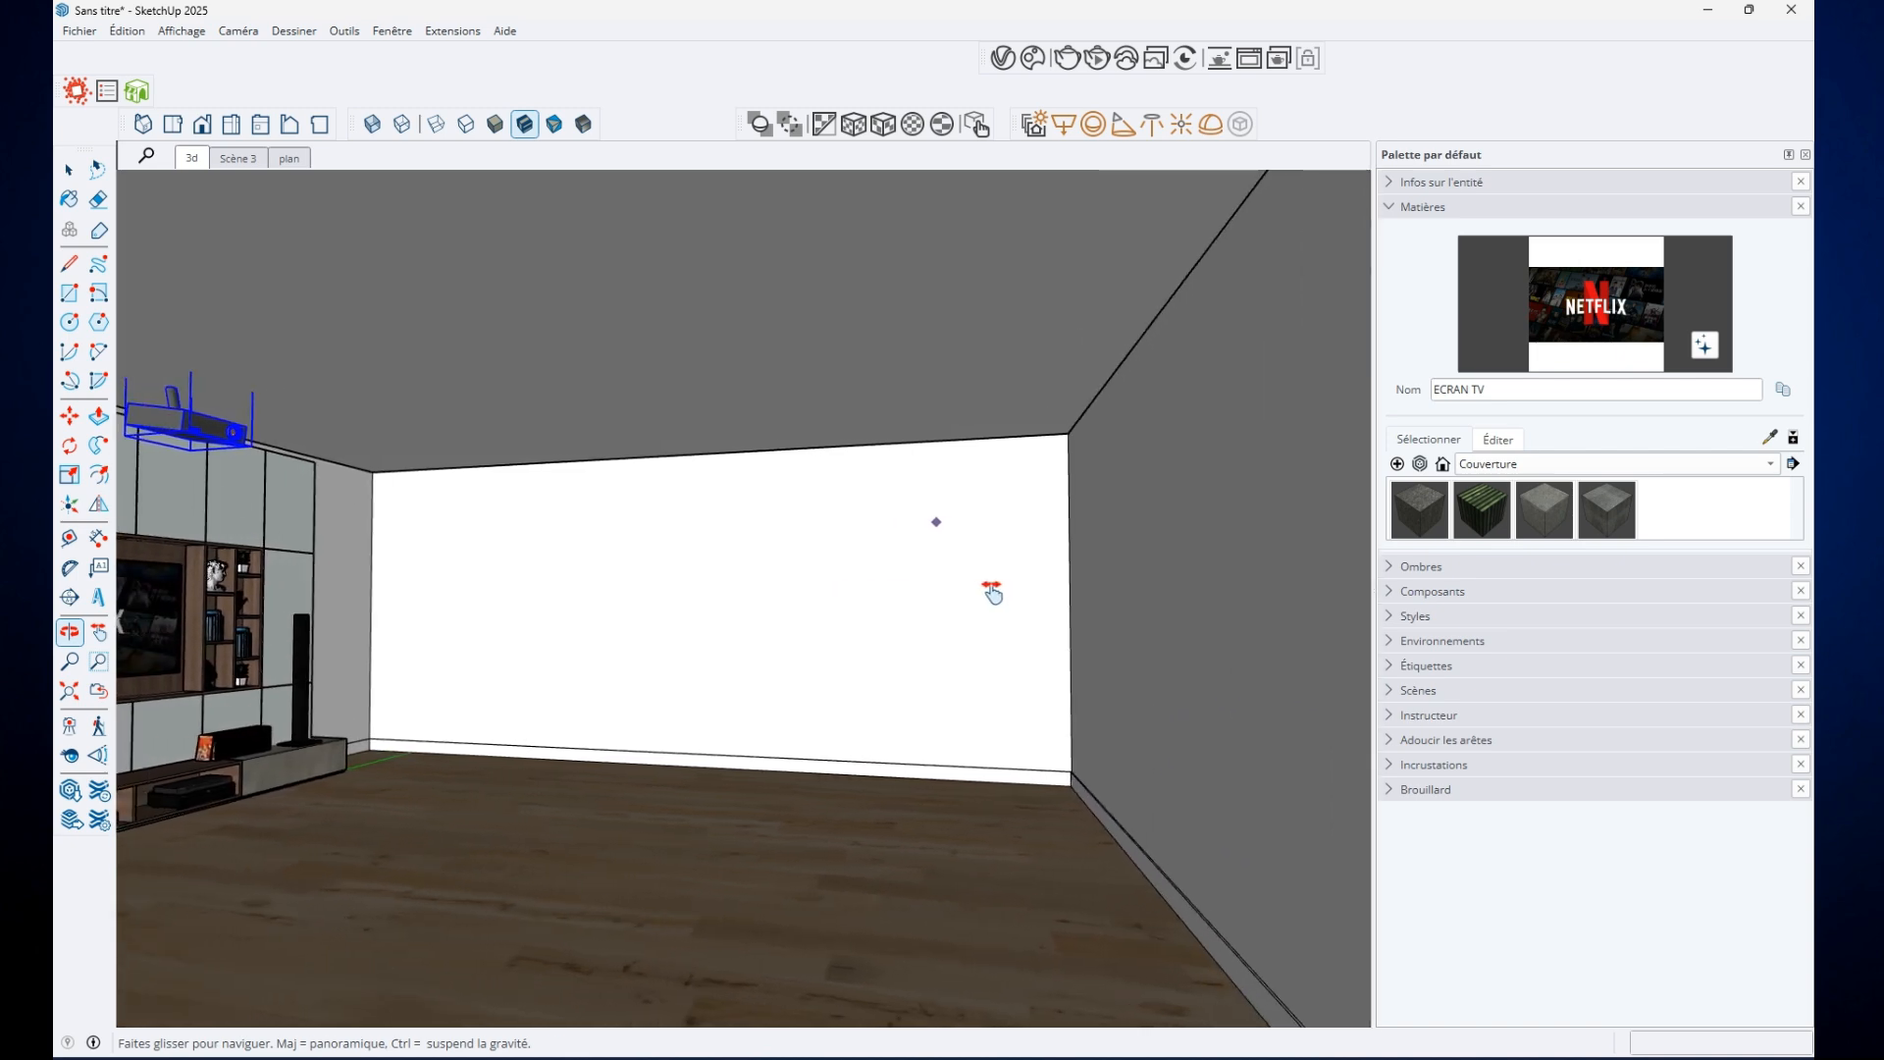
{"action": "key", "text": "m"}
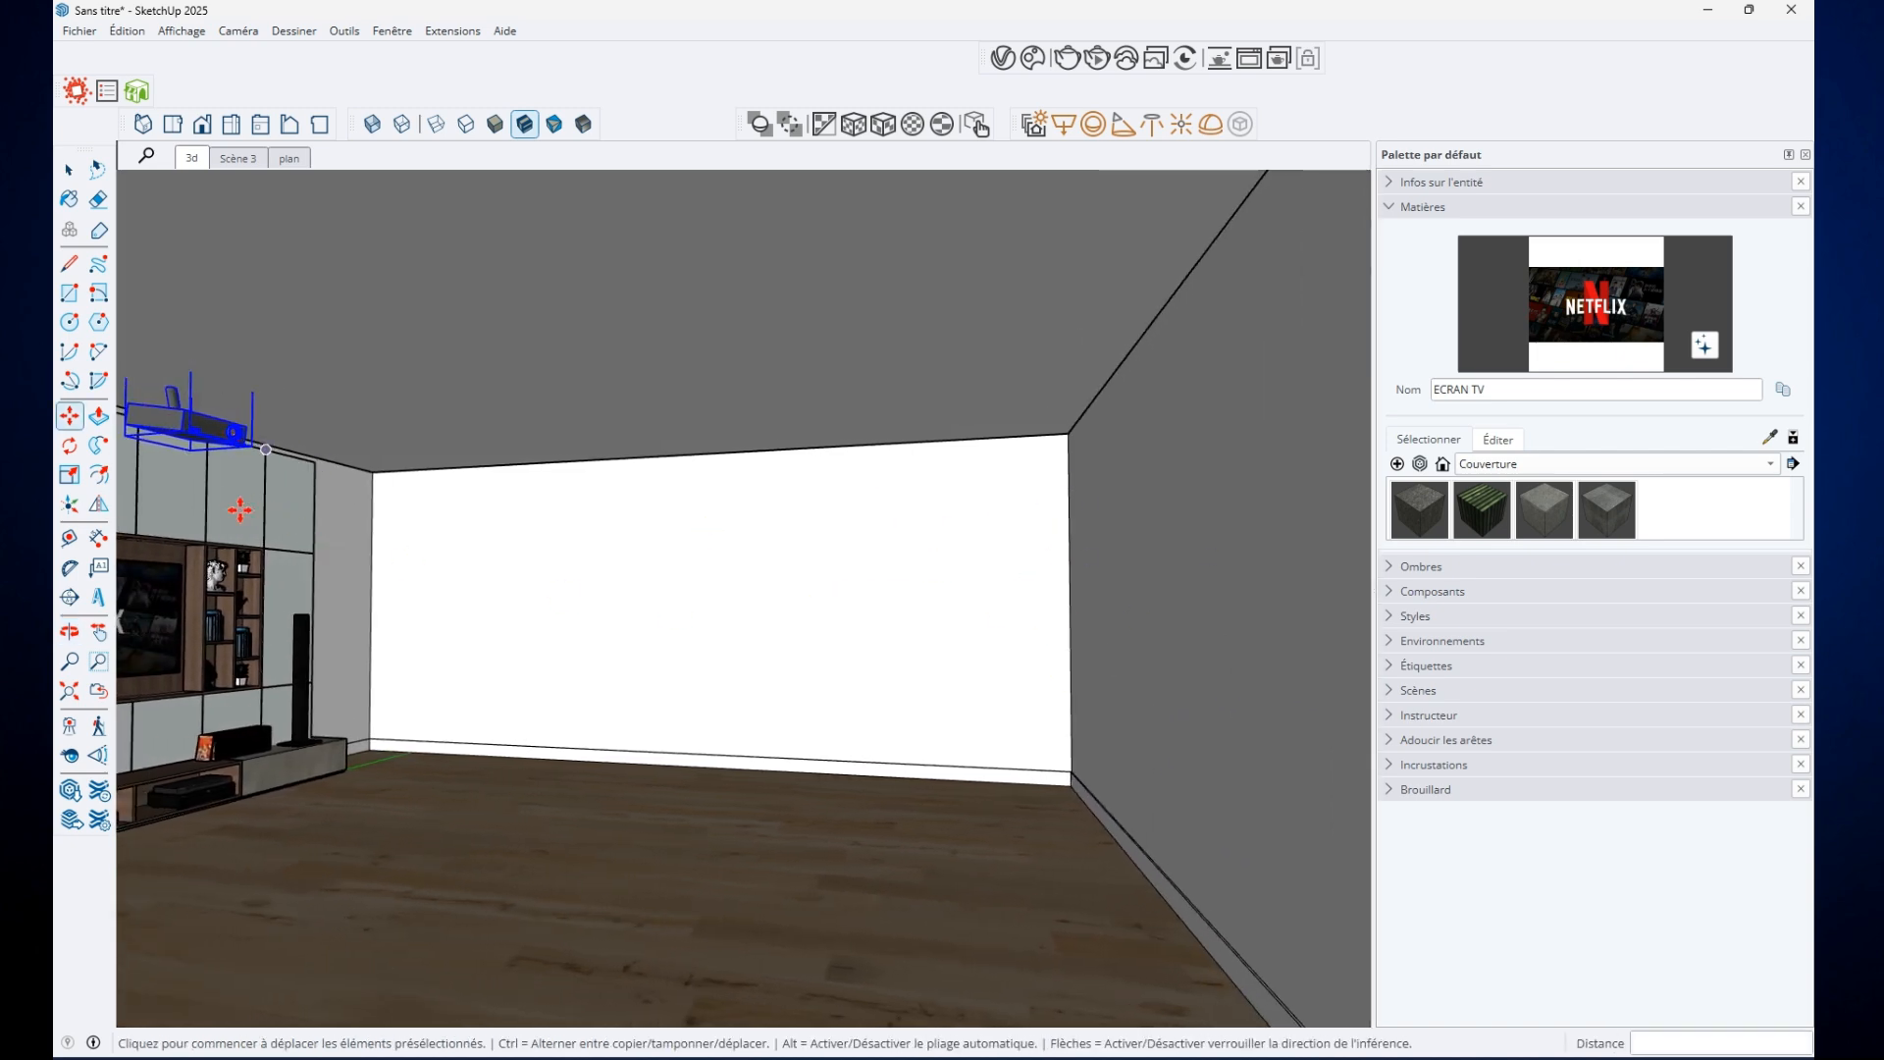
{"action": "right_click", "coordinate": [190, 158]}
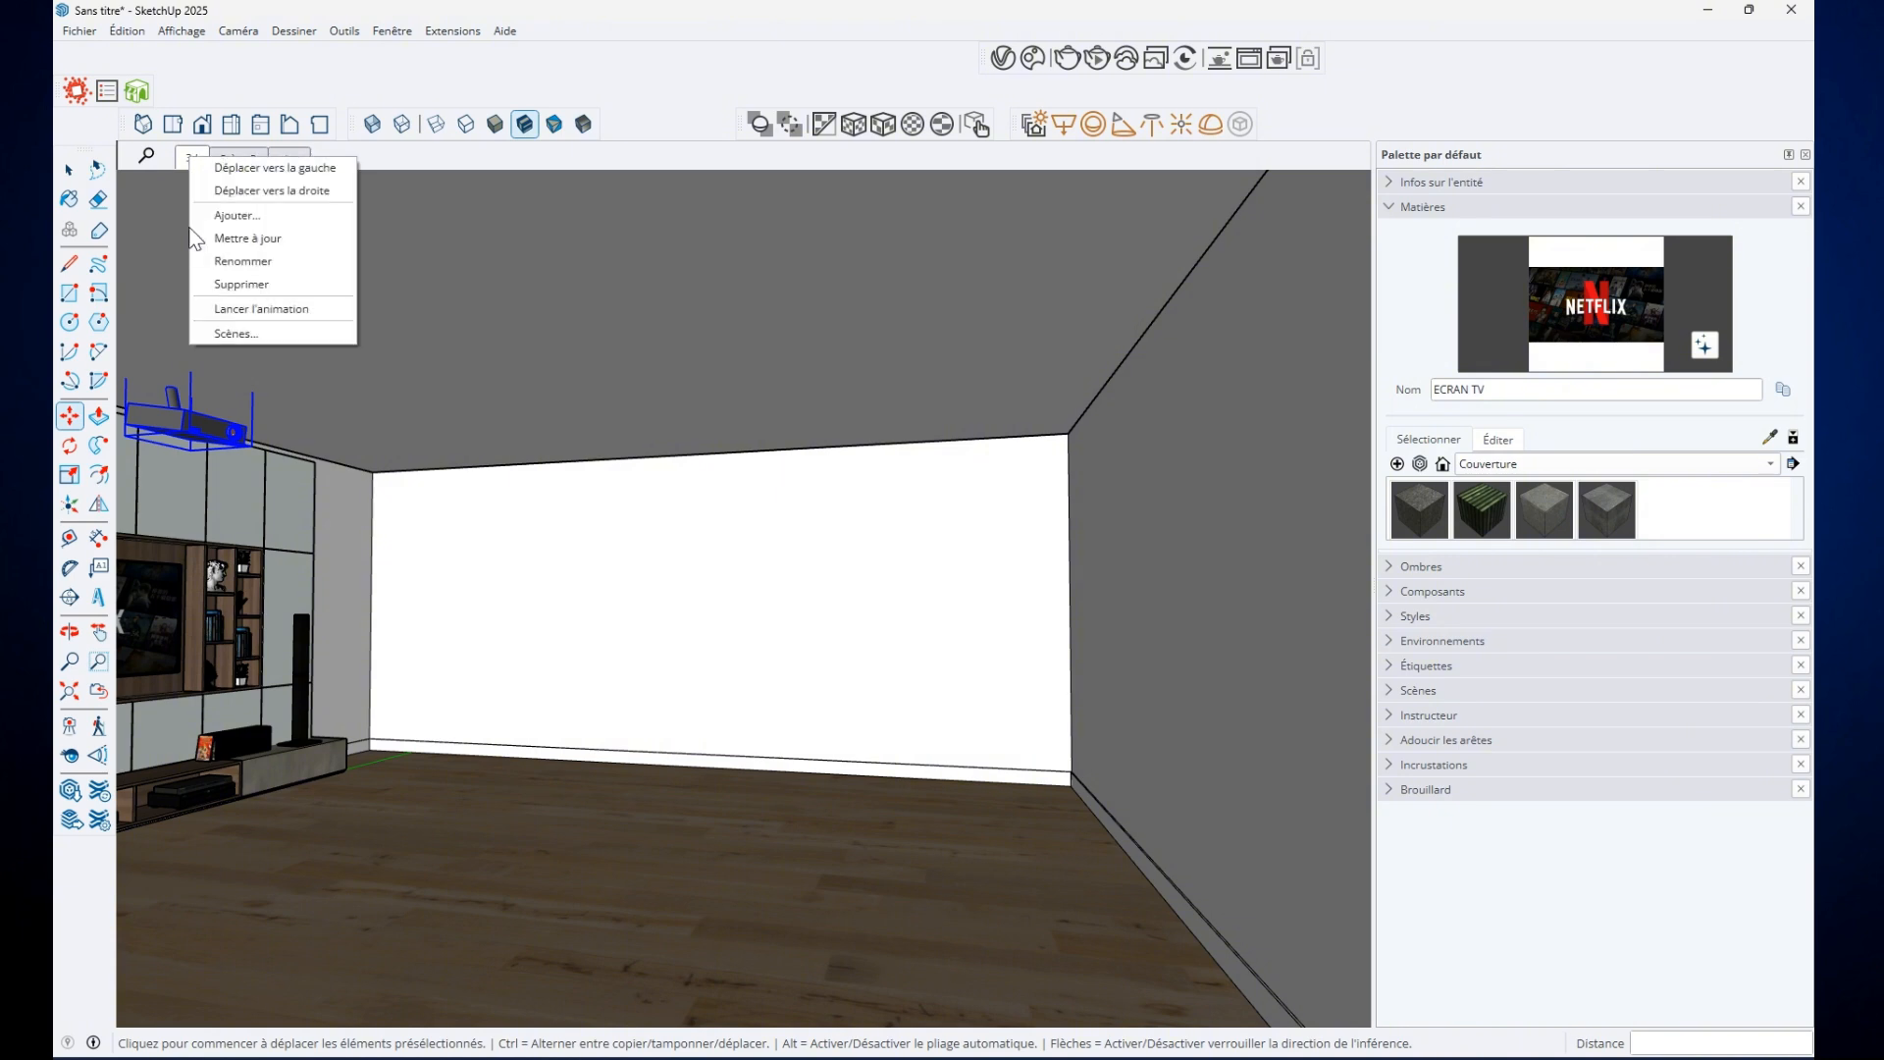
{"action": "left_click", "coordinate": [221, 218]}
Place a V-Ray Spot Light at the lens of the ceiling projector
{"action": "scroll", "coordinate": [221, 422], "scroll_direction": "up", "scroll_amount": 6}
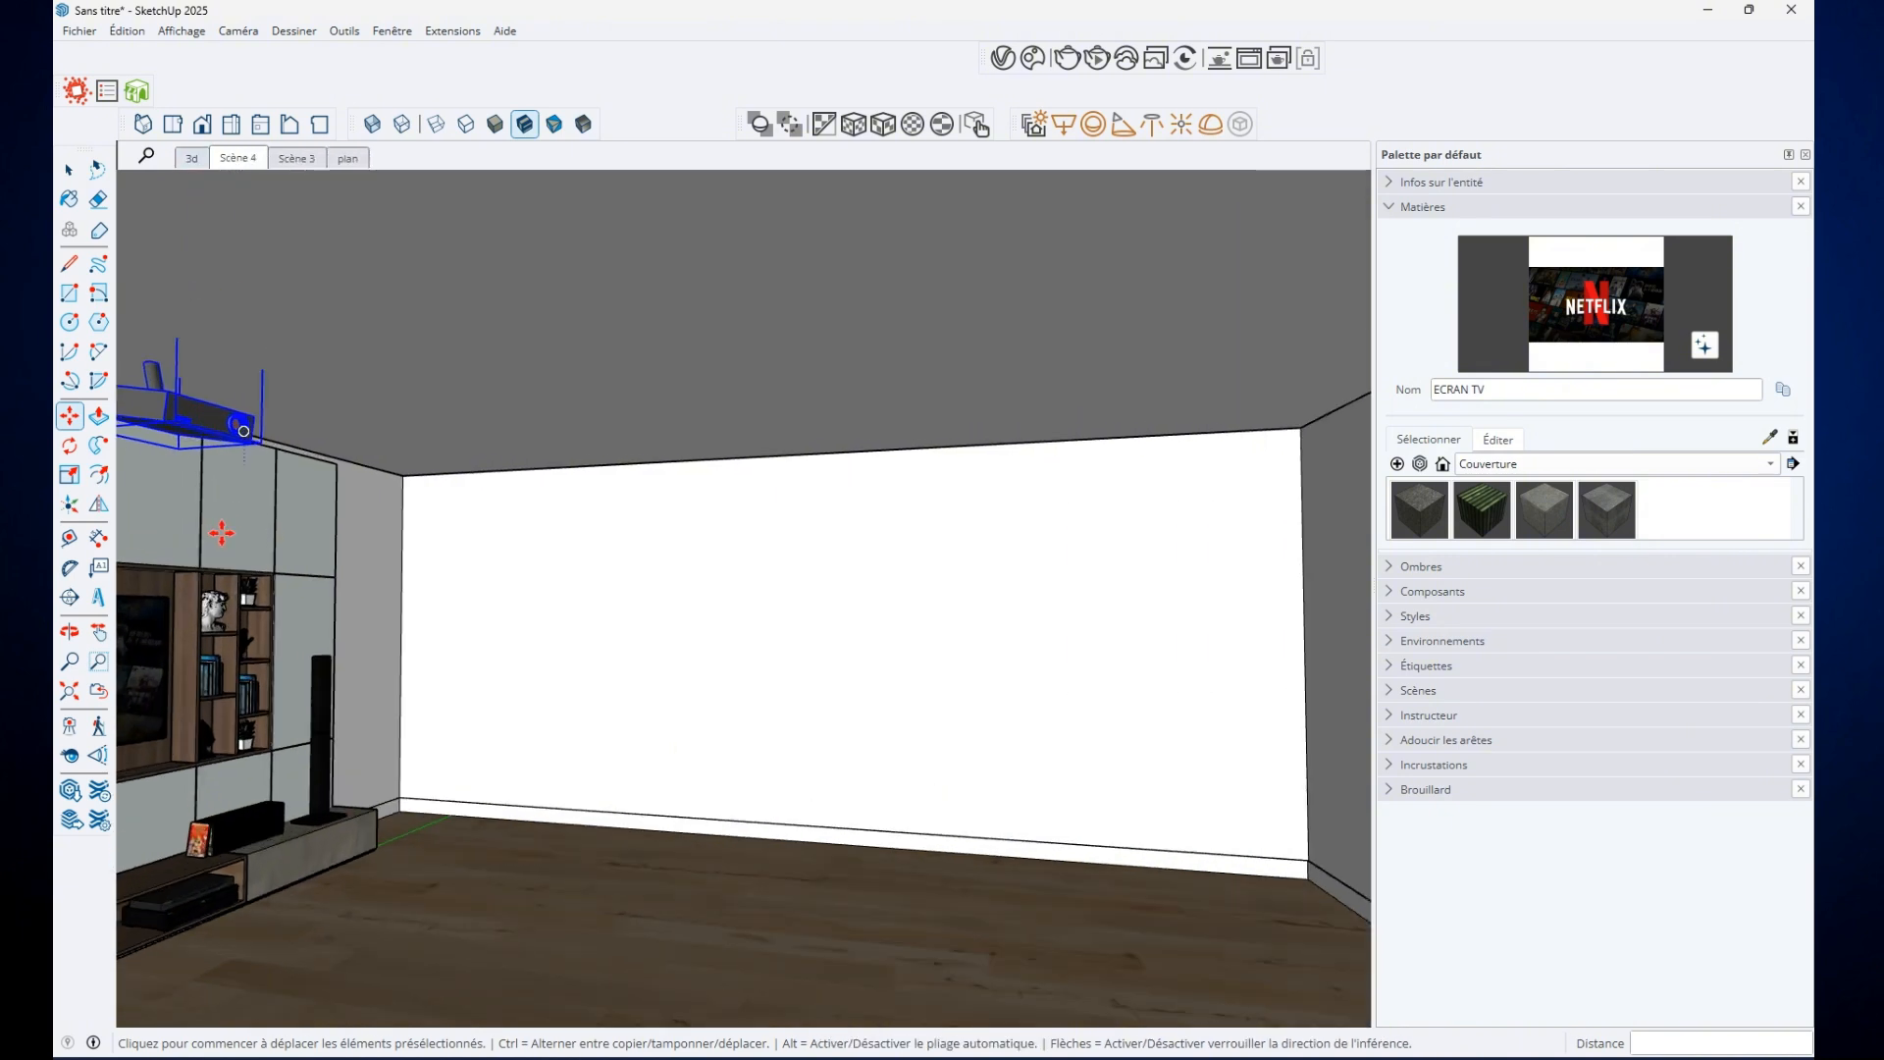
{"action": "key", "text": "space"}
{"action": "left_click", "coordinate": [400, 624]}
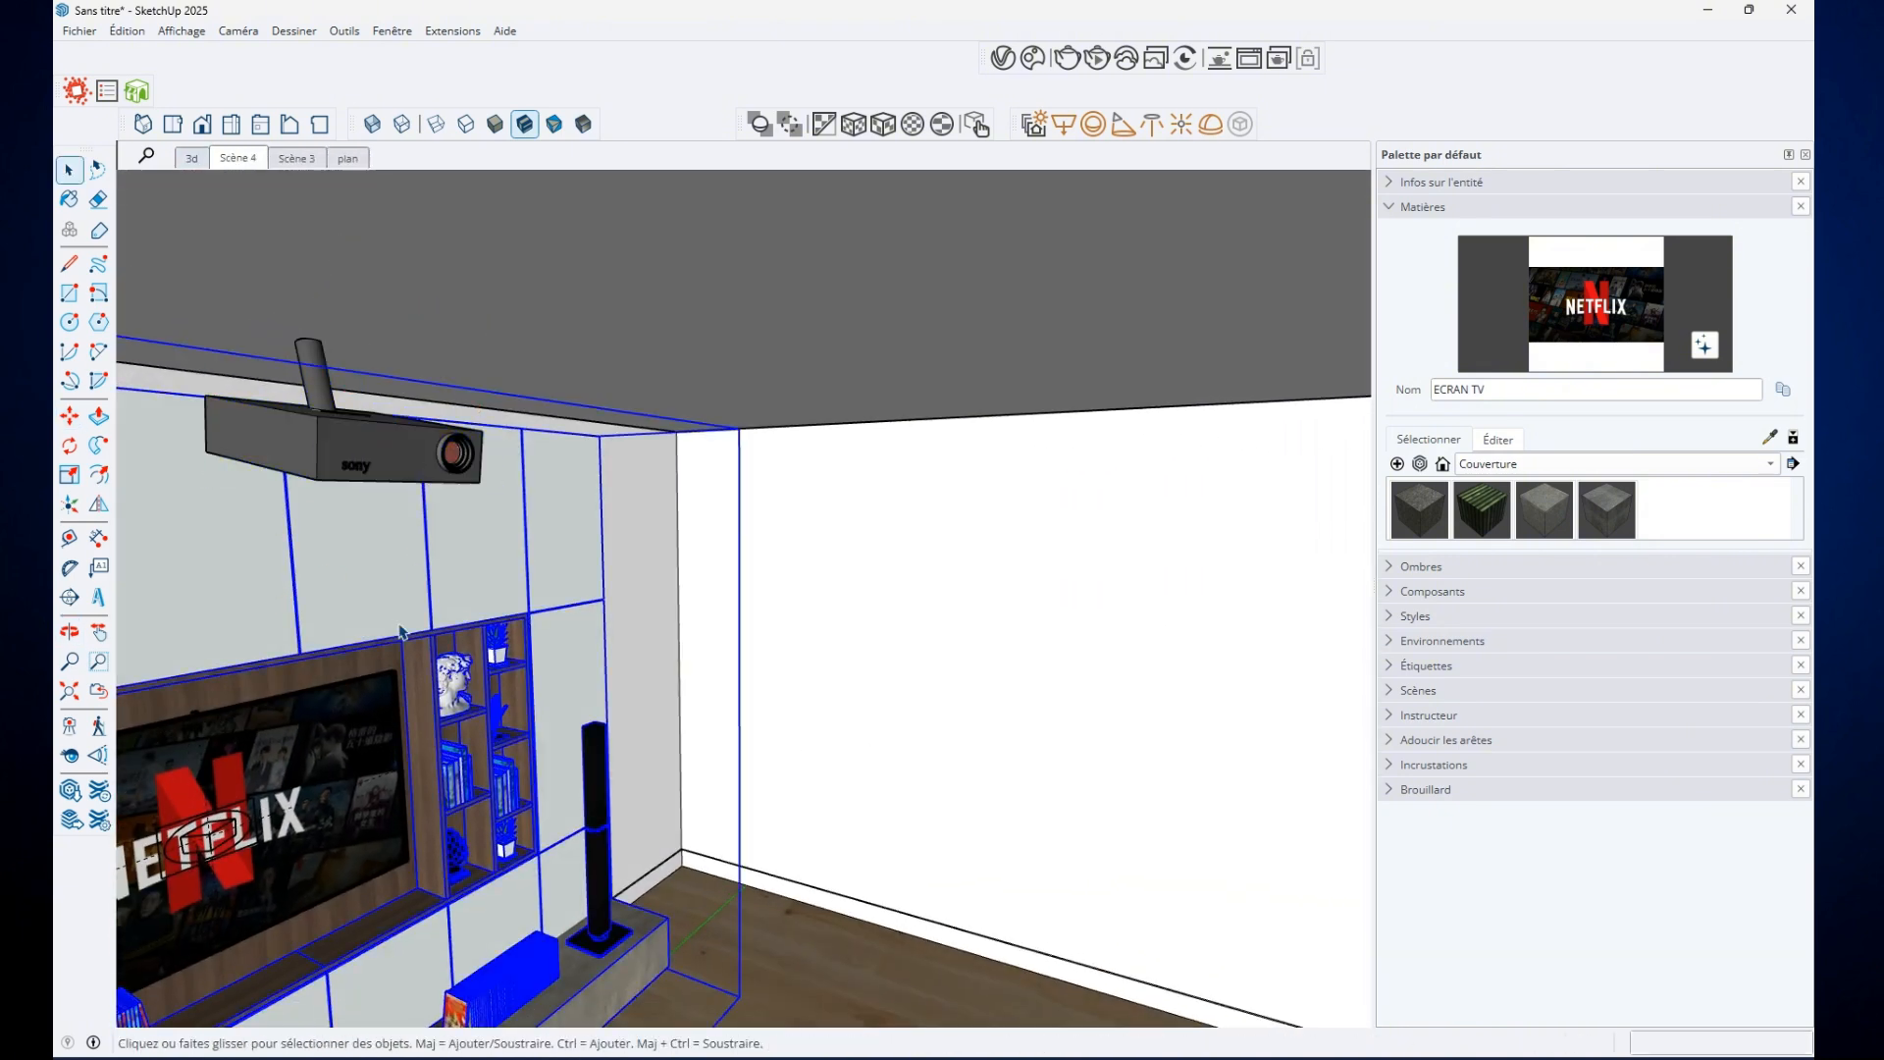
{"action": "scroll", "coordinate": [428, 510], "scroll_direction": "up", "scroll_amount": 4}
{"action": "left_click", "coordinate": [387, 483]}
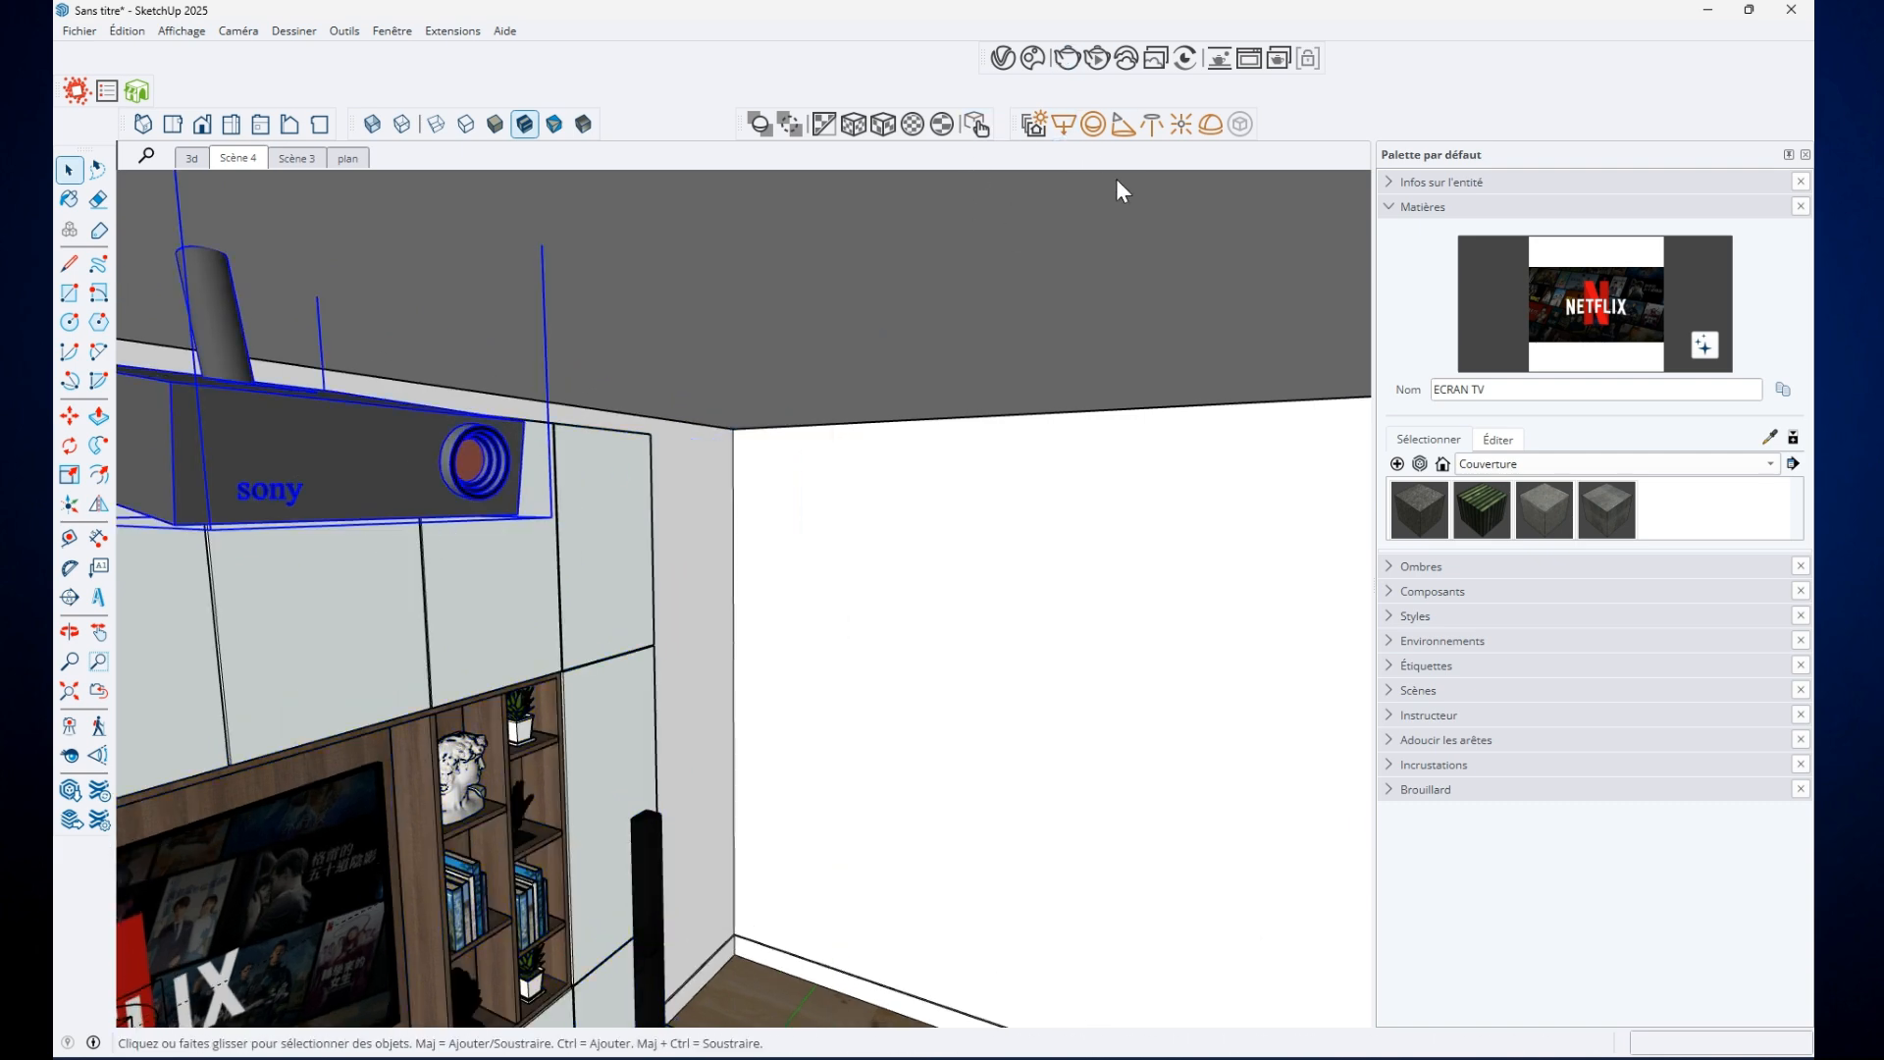
{"action": "left_click", "coordinate": [1123, 124]}
{"action": "left_click", "coordinate": [478, 541]}
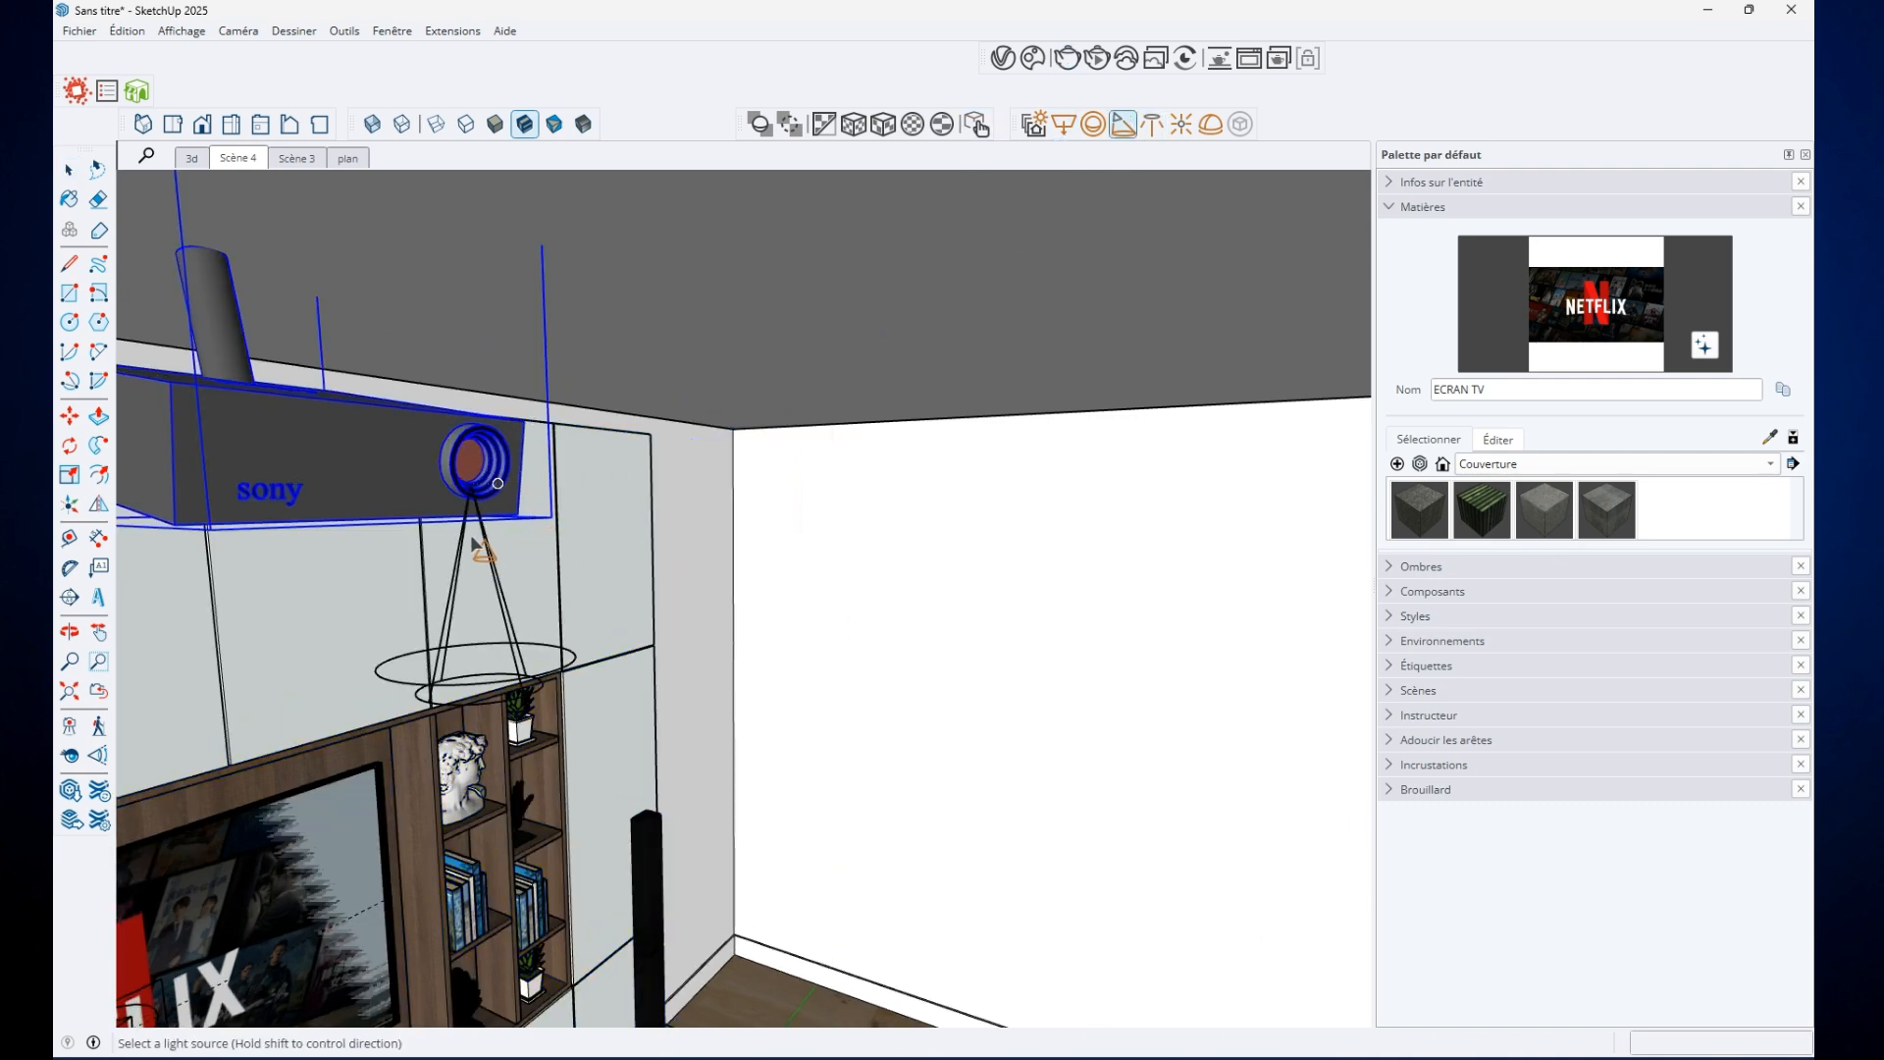
{"action": "left_click", "coordinate": [510, 625]}
Move the spot light out of the lens rim to just in front of the projector
{"action": "scroll", "coordinate": [481, 547], "scroll_direction": "up", "scroll_amount": 8}
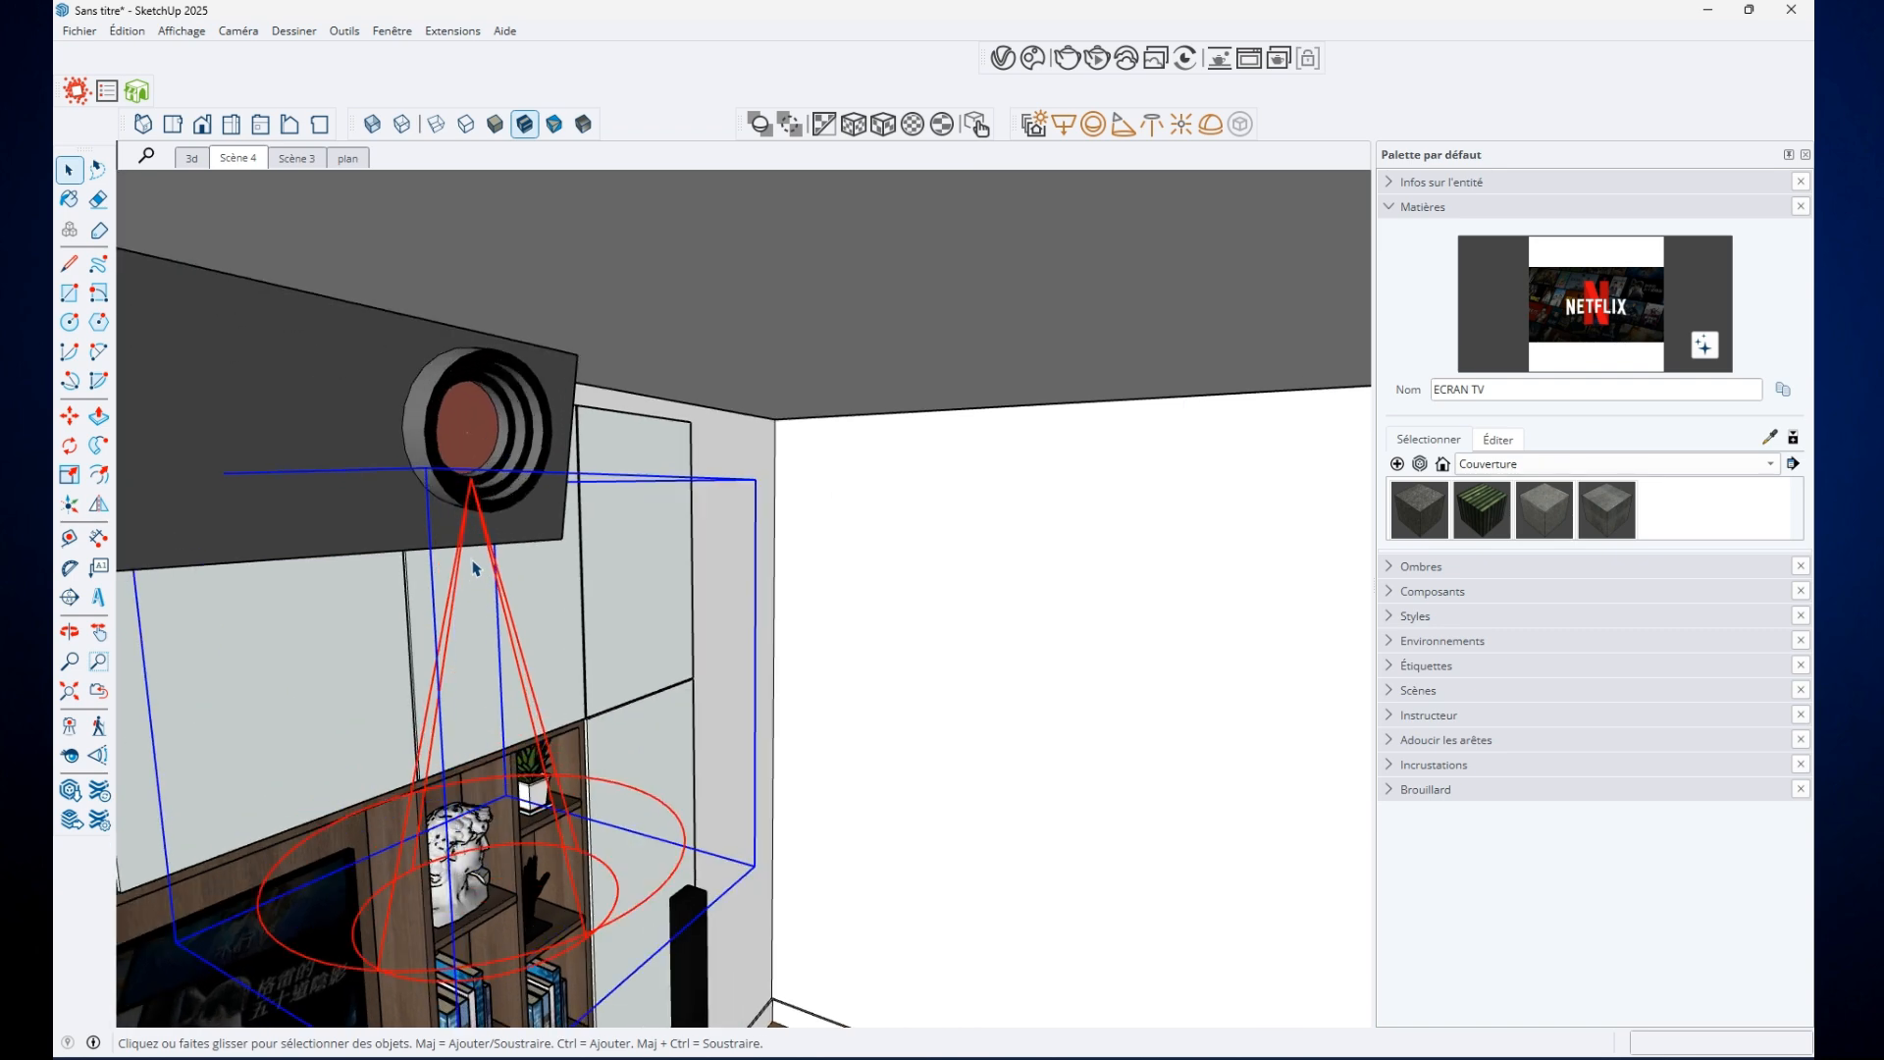
{"action": "middle_click_drag", "start_coordinate": [480, 547], "coordinate": [604, 515]}
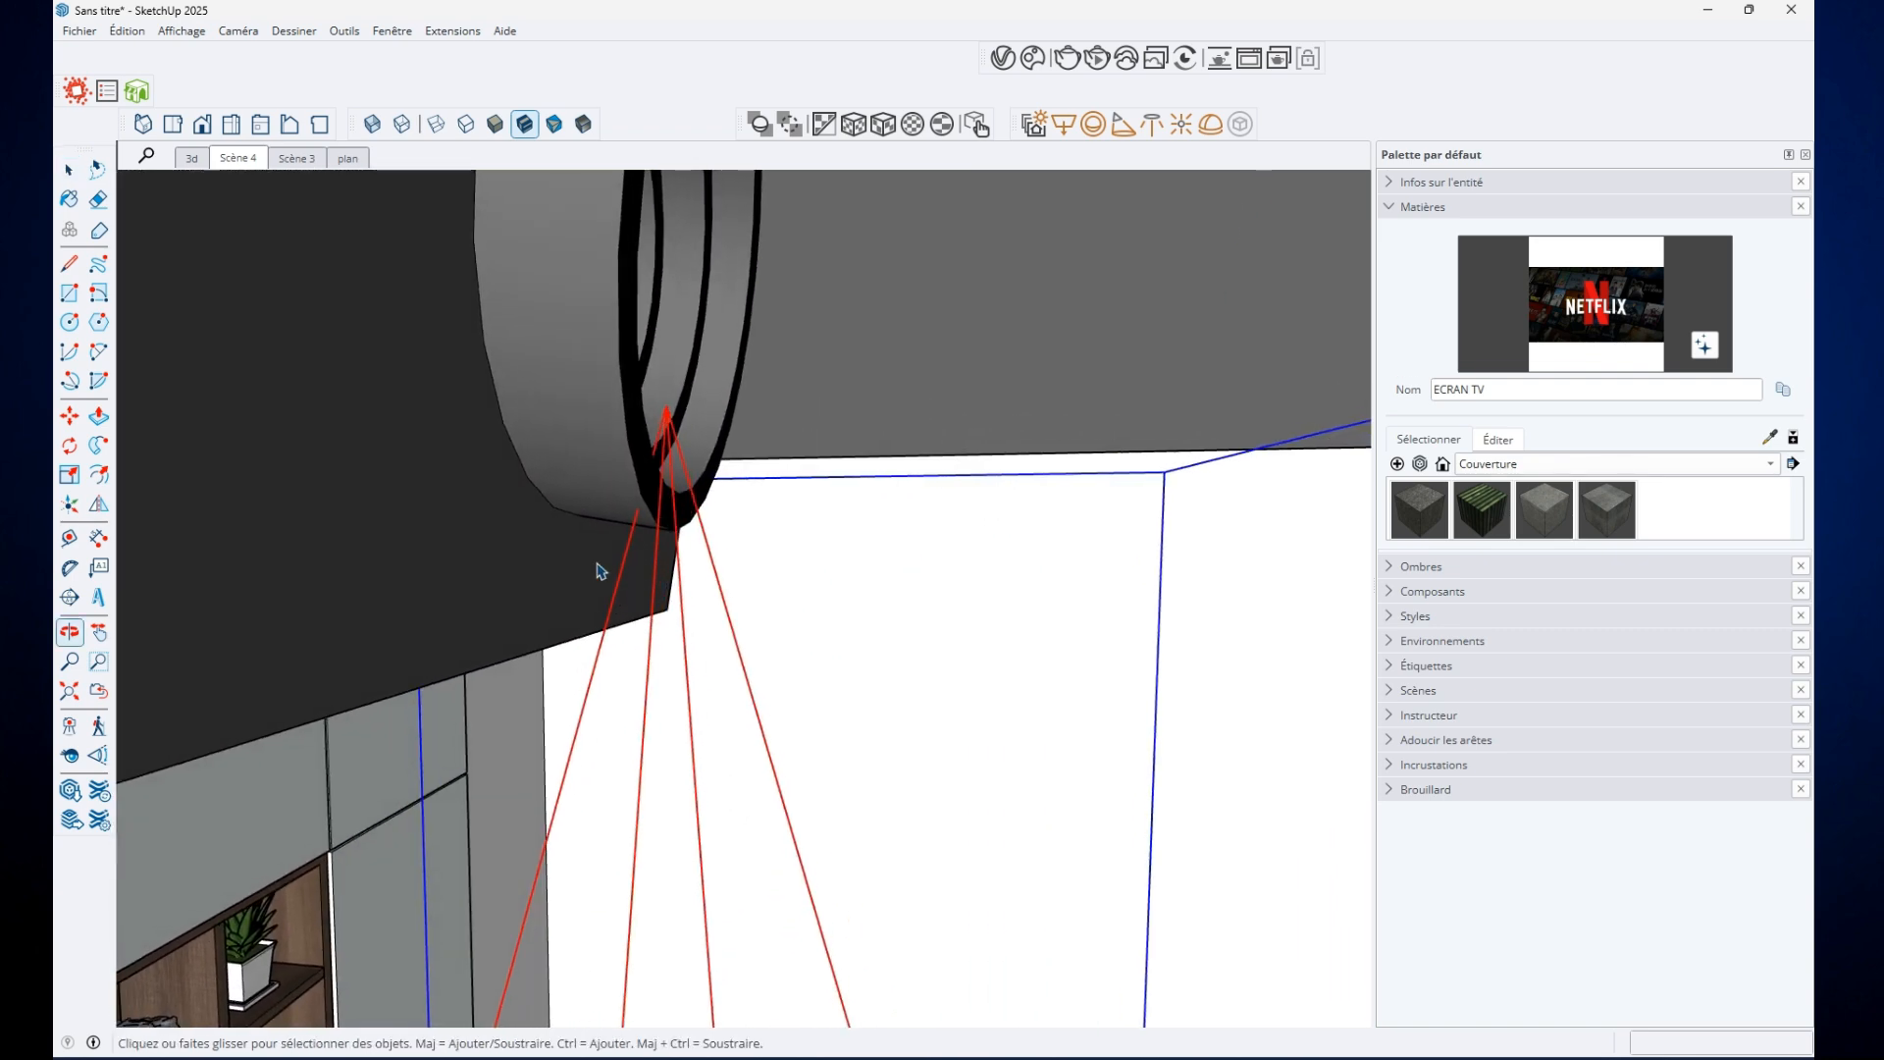
{"action": "key", "text": "m"}
{"action": "left_click", "coordinate": [667, 417]}
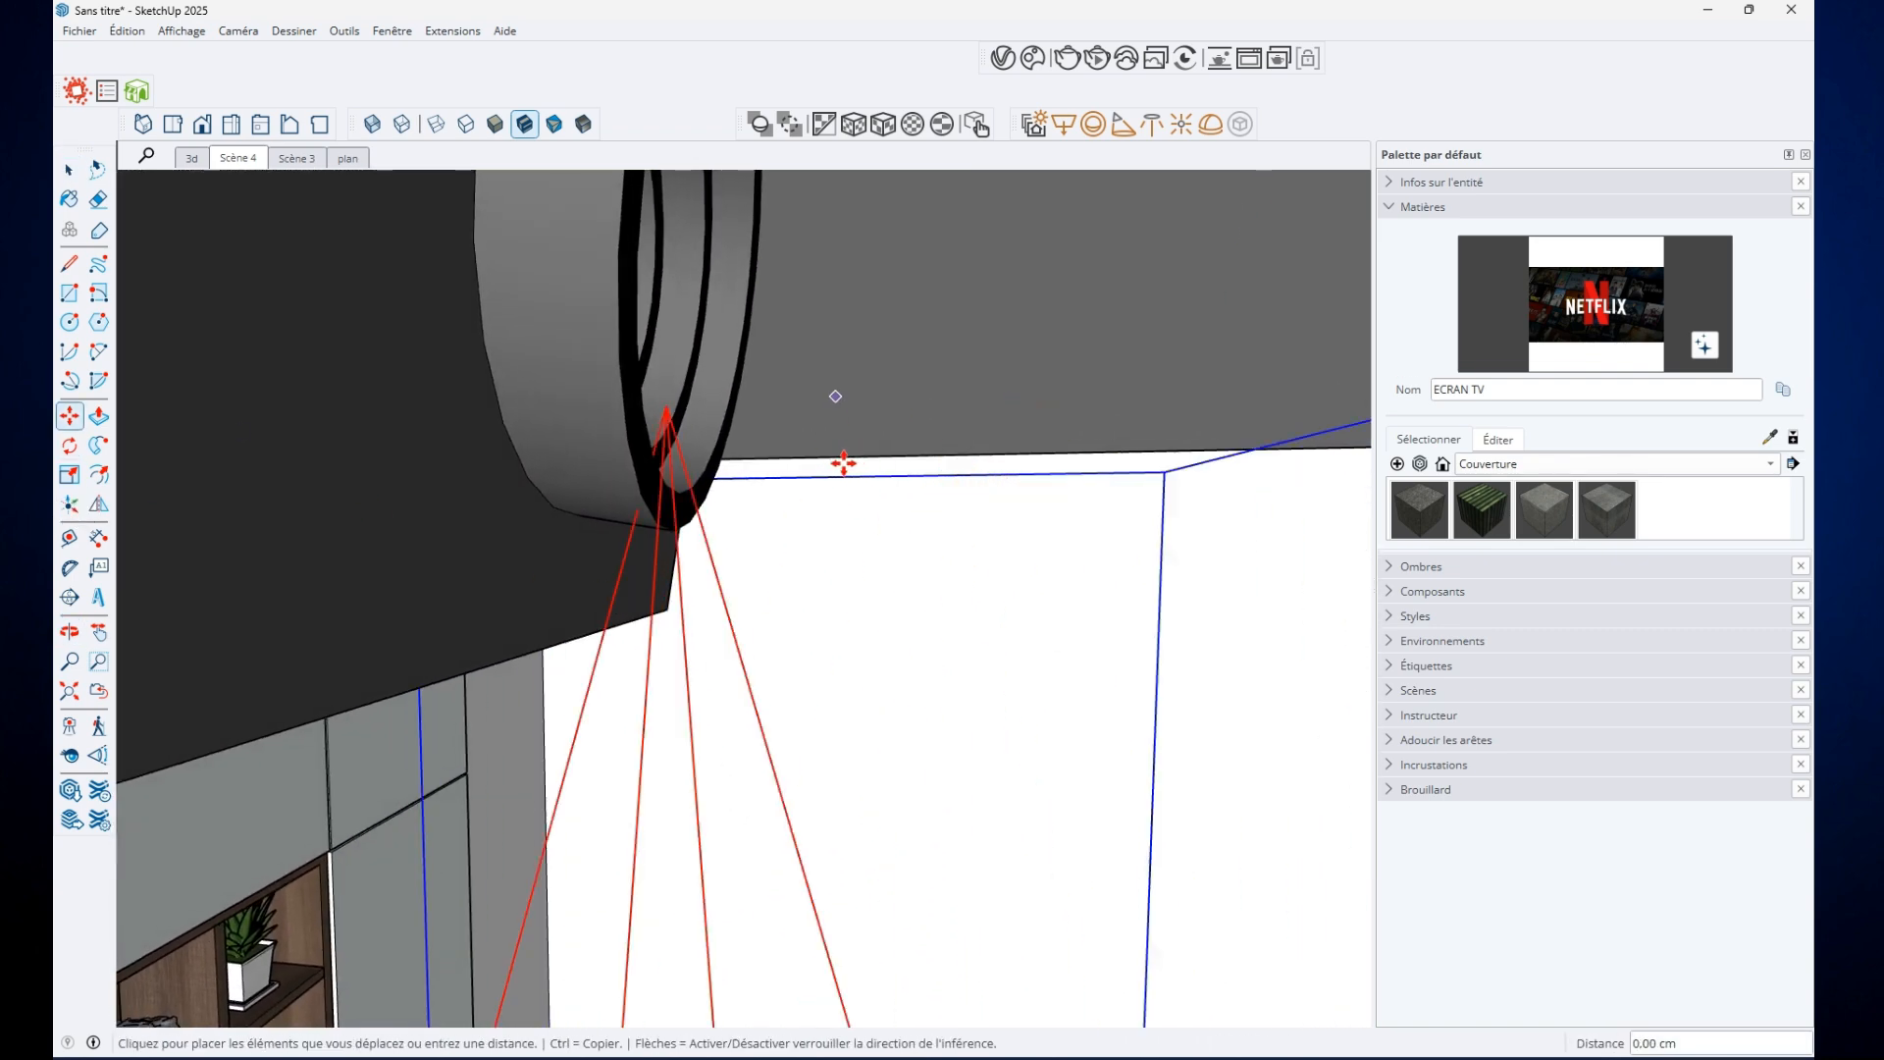
{"action": "left_click", "coordinate": [852, 463]}
{"action": "scroll", "coordinate": [687, 508], "scroll_direction": "down", "scroll_amount": 6}
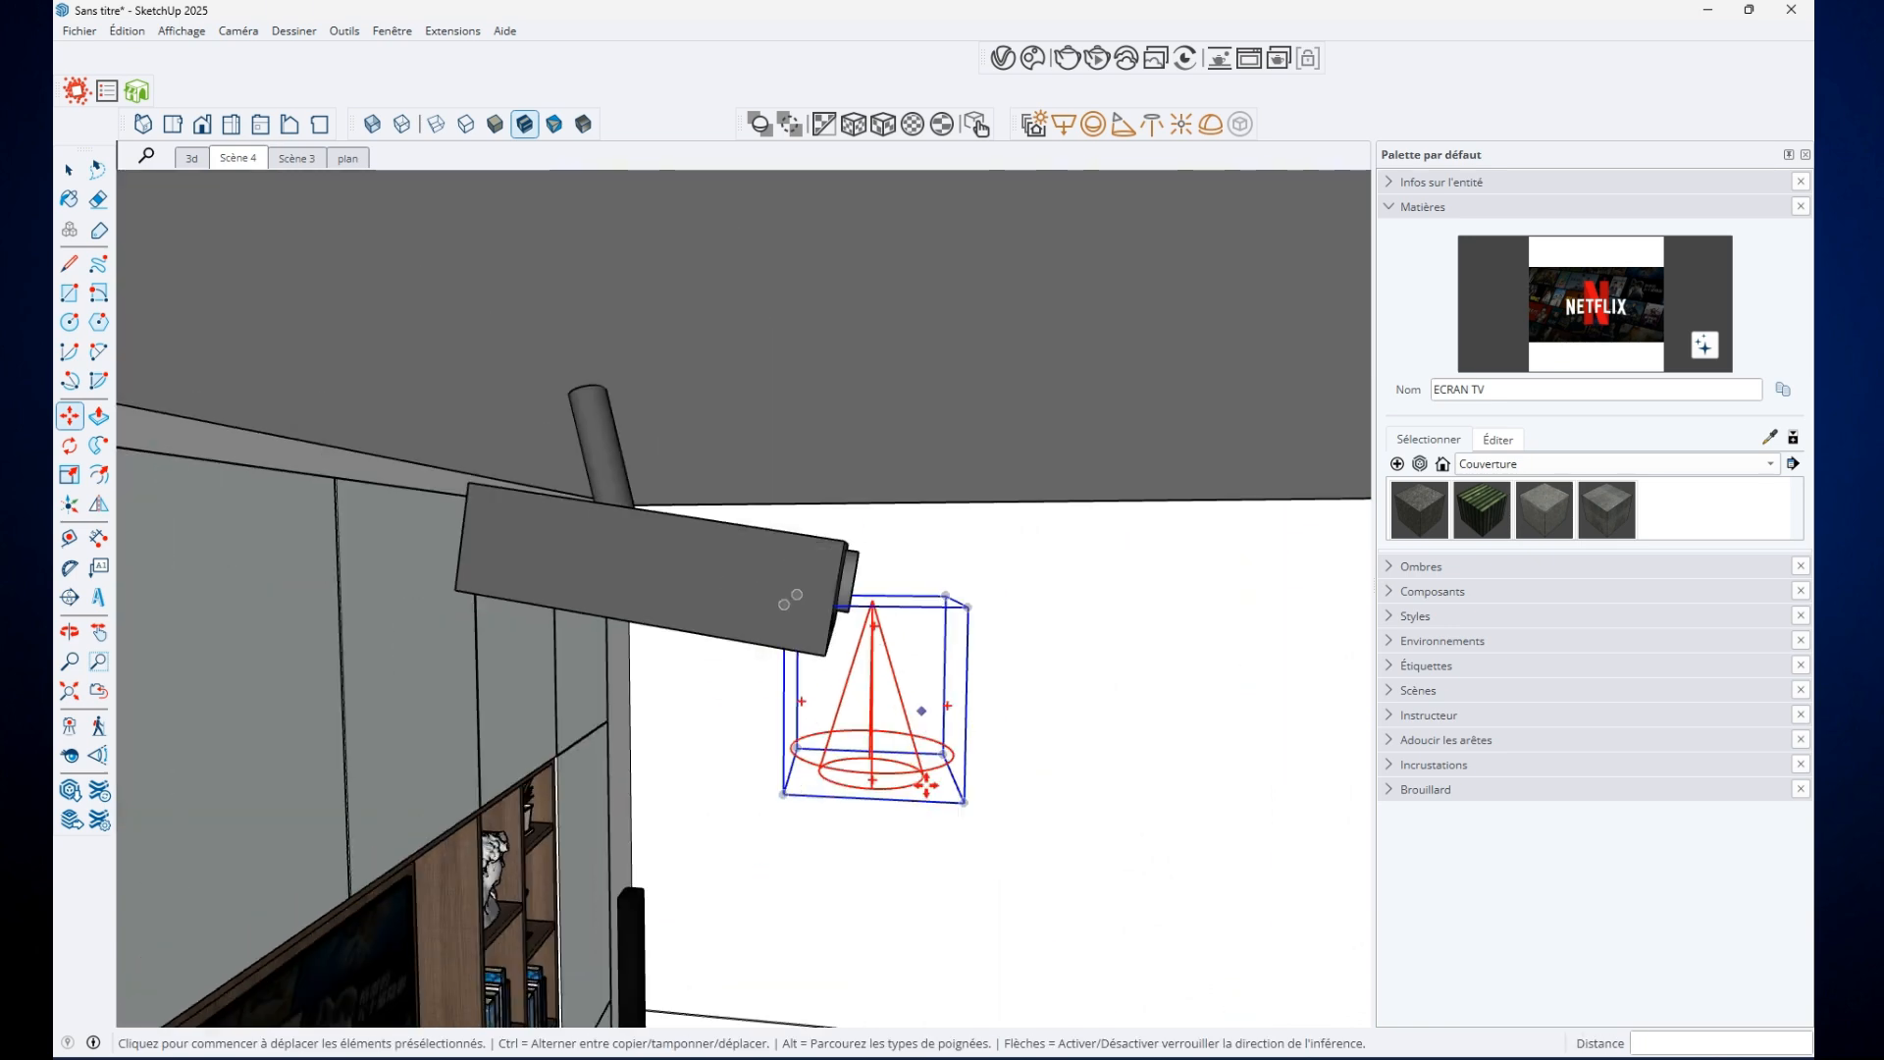
Rotate the spot light from its downward direction so its cone follows the projector's axis
{"action": "left_click", "coordinate": [873, 780]}
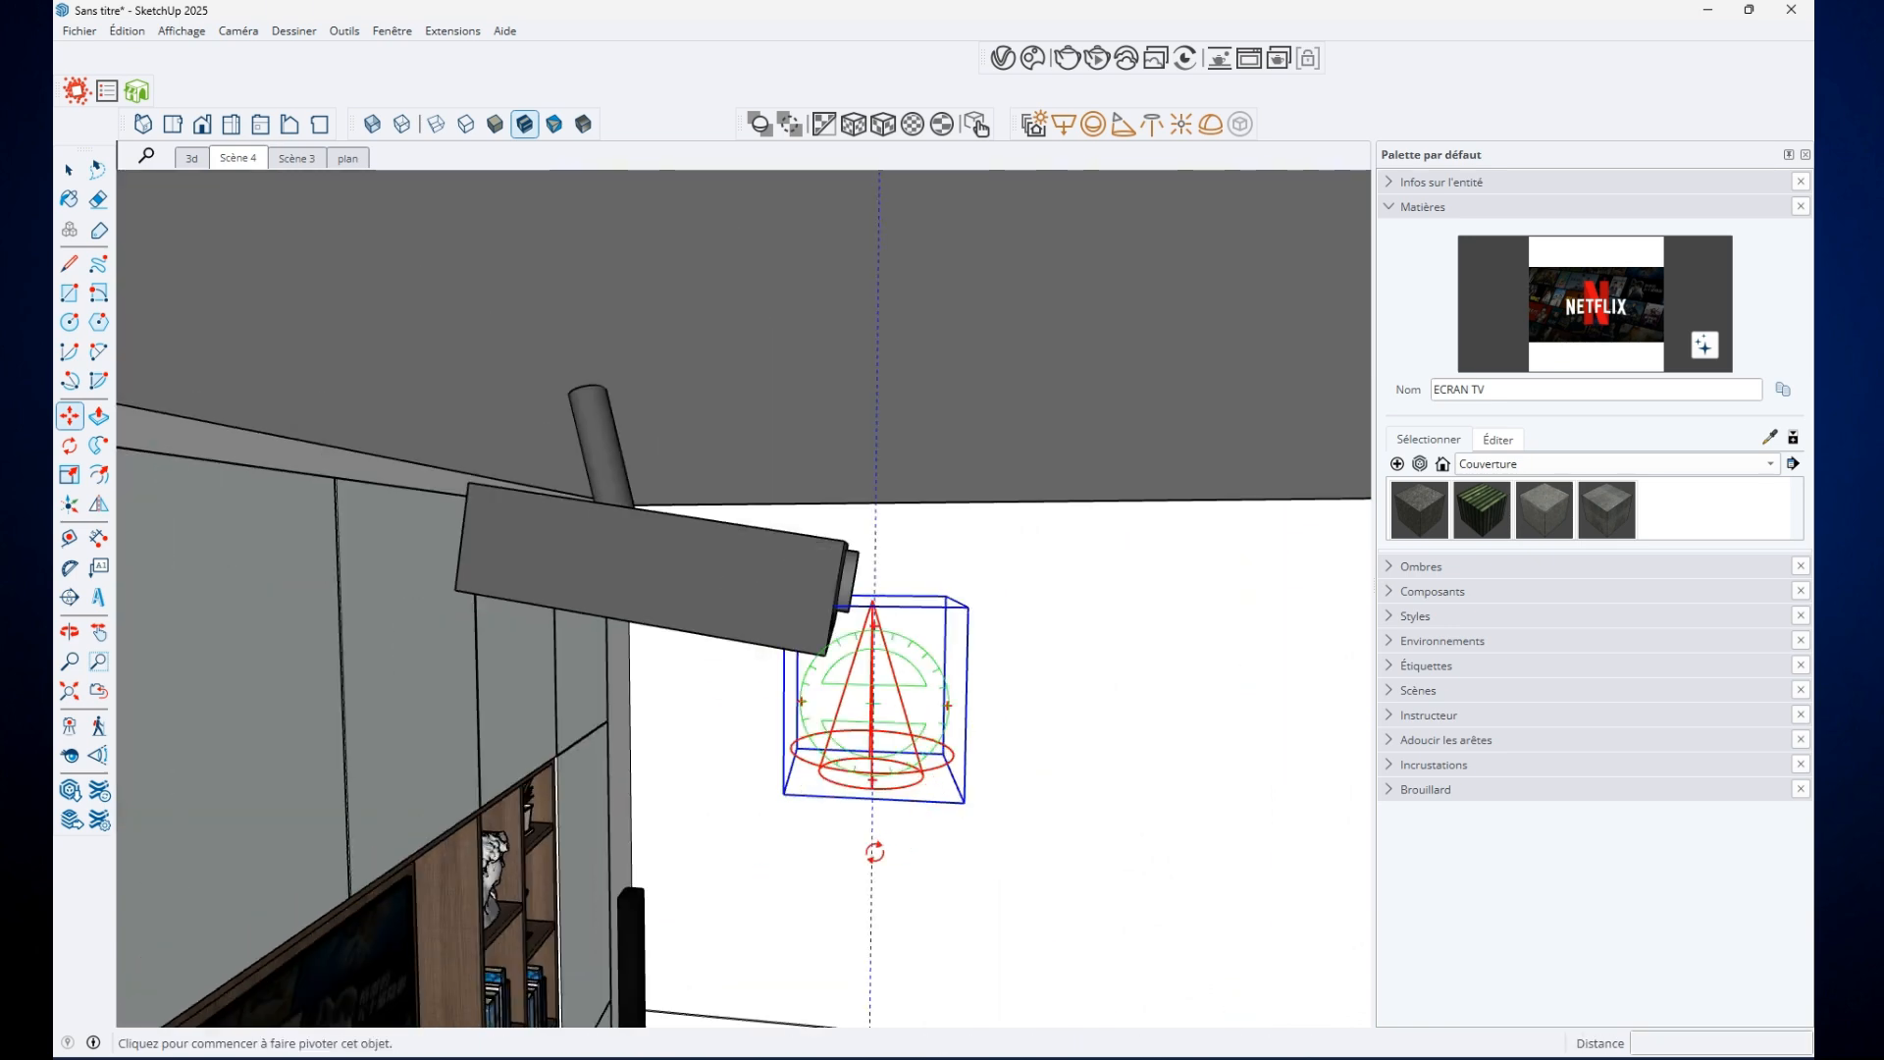
{"action": "left_click", "coordinate": [993, 796]}
{"action": "scroll", "coordinate": [863, 678], "scroll_direction": "down", "scroll_amount": 4}
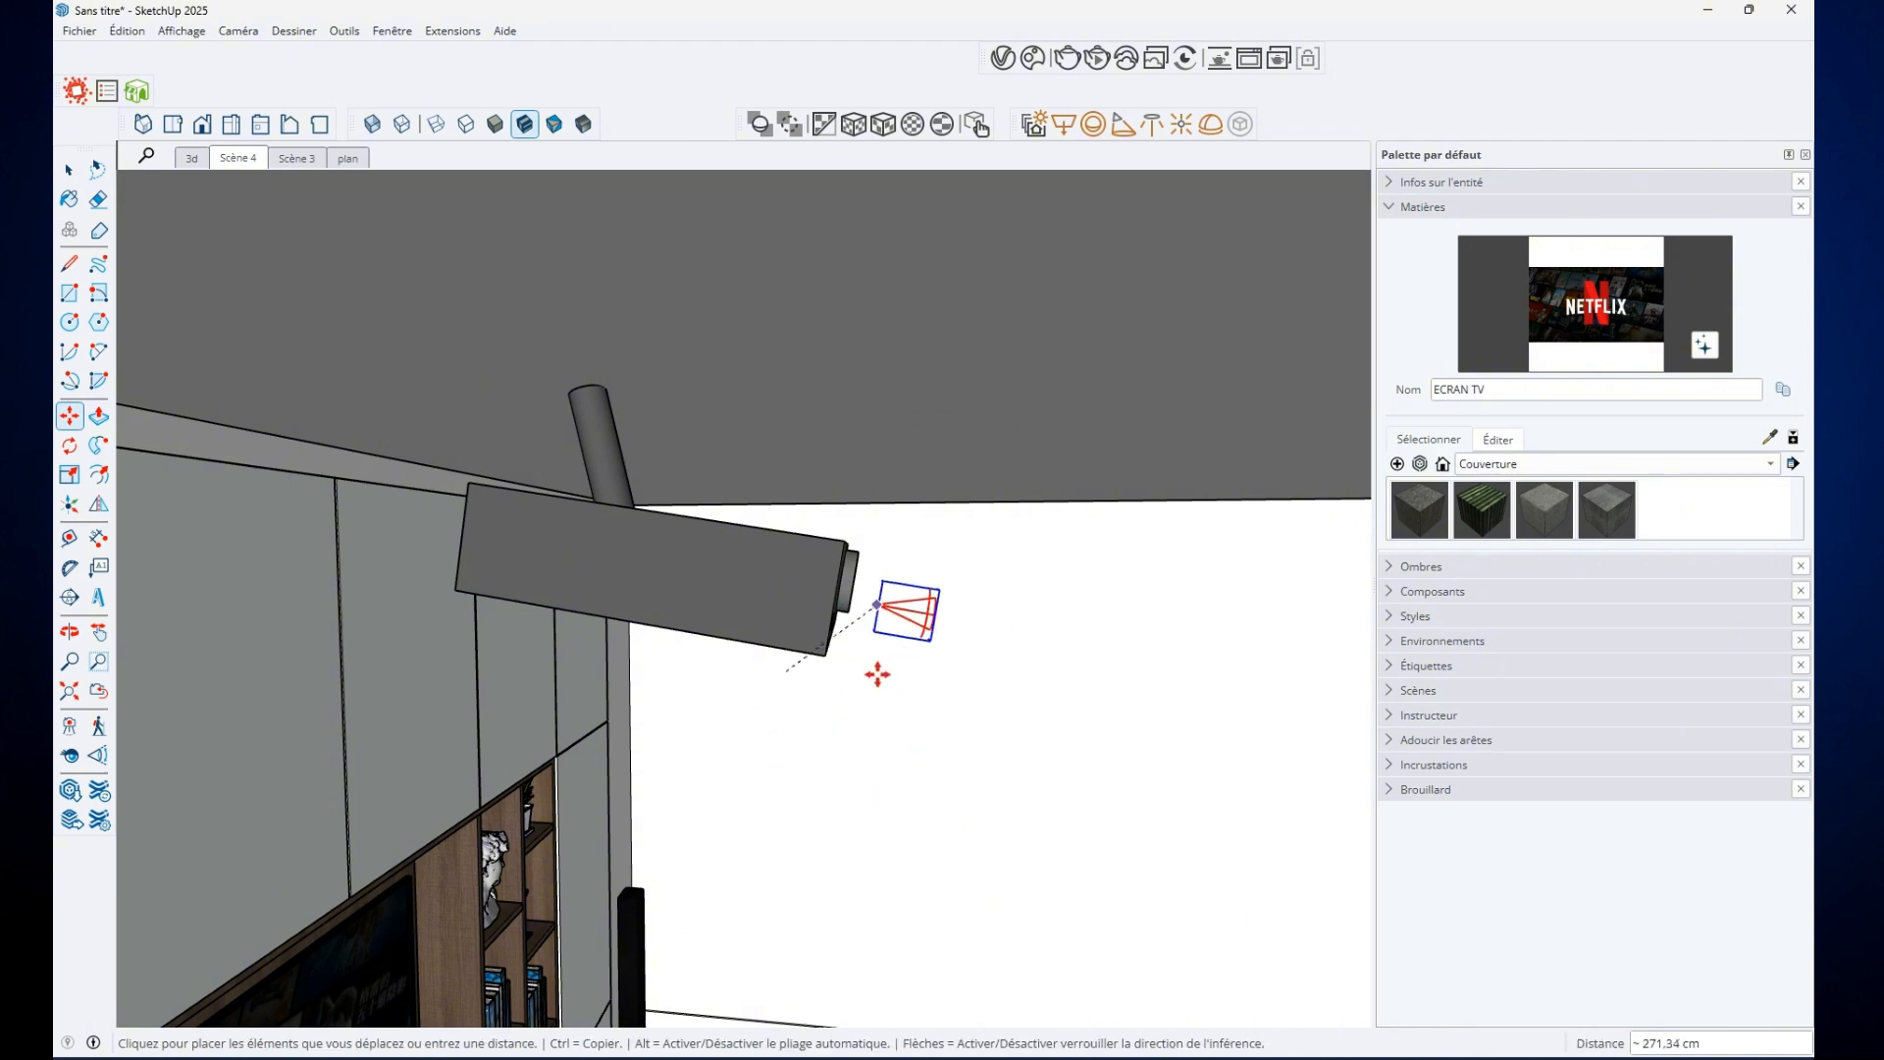
Shift the rotated spot light so the tip of its cone sits just in front of the projector's lens
{"action": "scroll", "coordinate": [869, 657], "scroll_direction": "up", "scroll_amount": 6}
{"action": "scroll", "coordinate": [874, 655], "scroll_direction": "up", "scroll_amount": 4}
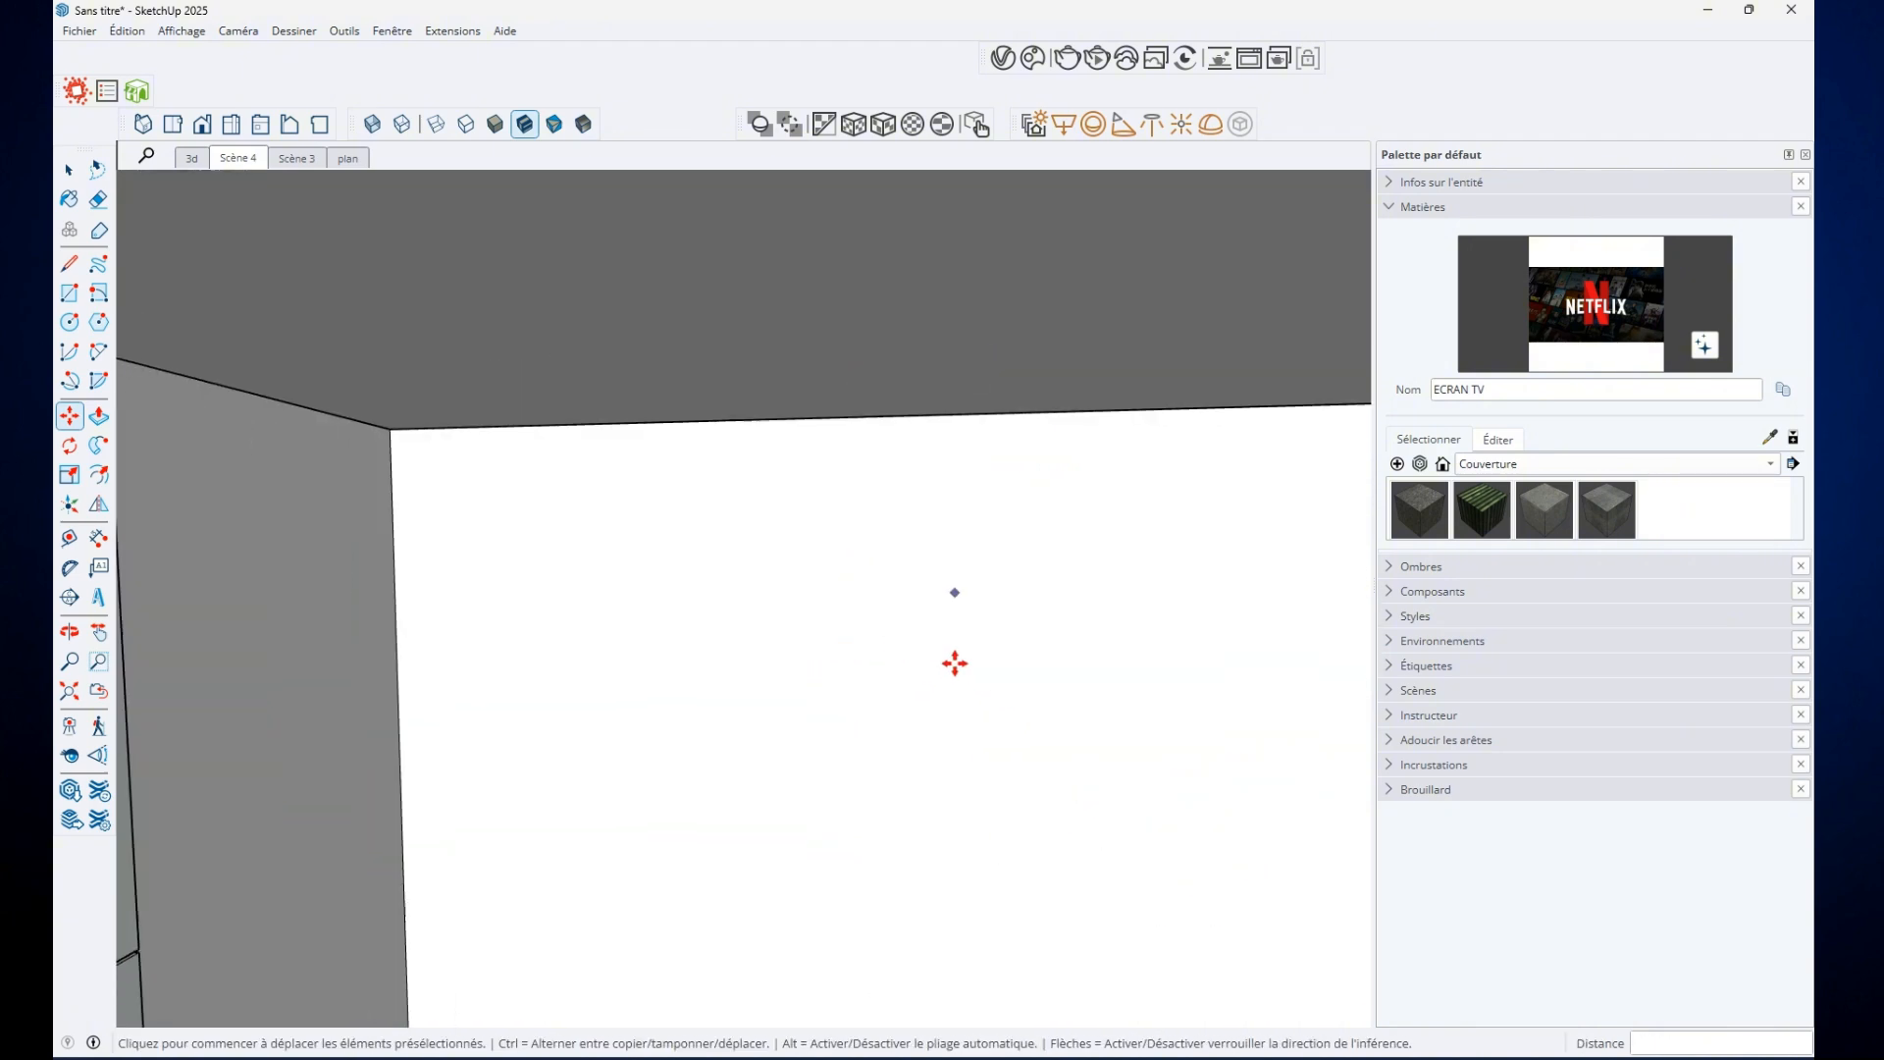
{"action": "scroll", "coordinate": [955, 661], "scroll_direction": "down", "scroll_amount": 3}
{"action": "scroll", "coordinate": [710, 686], "scroll_direction": "up", "scroll_amount": 3}
{"action": "scroll", "coordinate": [883, 694], "scroll_direction": "down", "scroll_amount": 1}
{"action": "scroll", "coordinate": [526, 778], "scroll_direction": "down", "scroll_amount": 3}
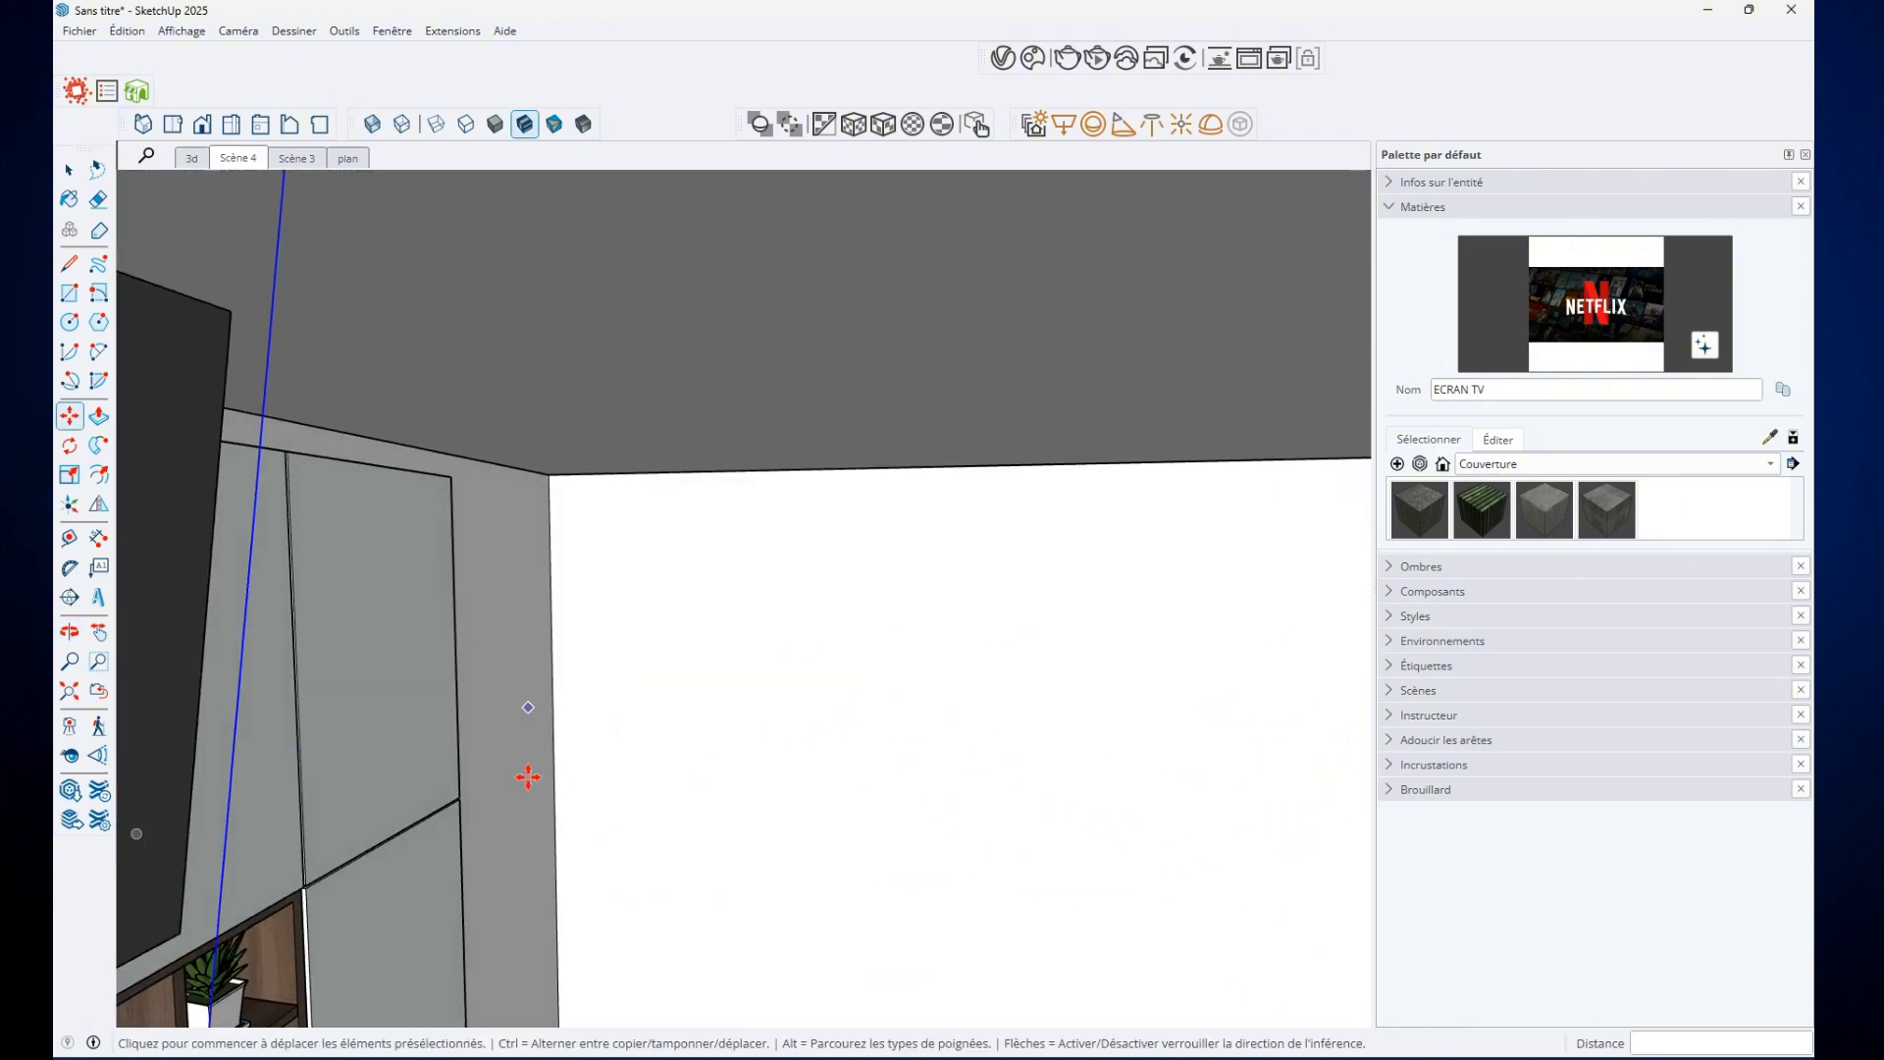
{"action": "scroll", "coordinate": [614, 706], "scroll_direction": "up", "scroll_amount": 3}
{"action": "scroll", "coordinate": [708, 678], "scroll_direction": "down", "scroll_amount": 2}
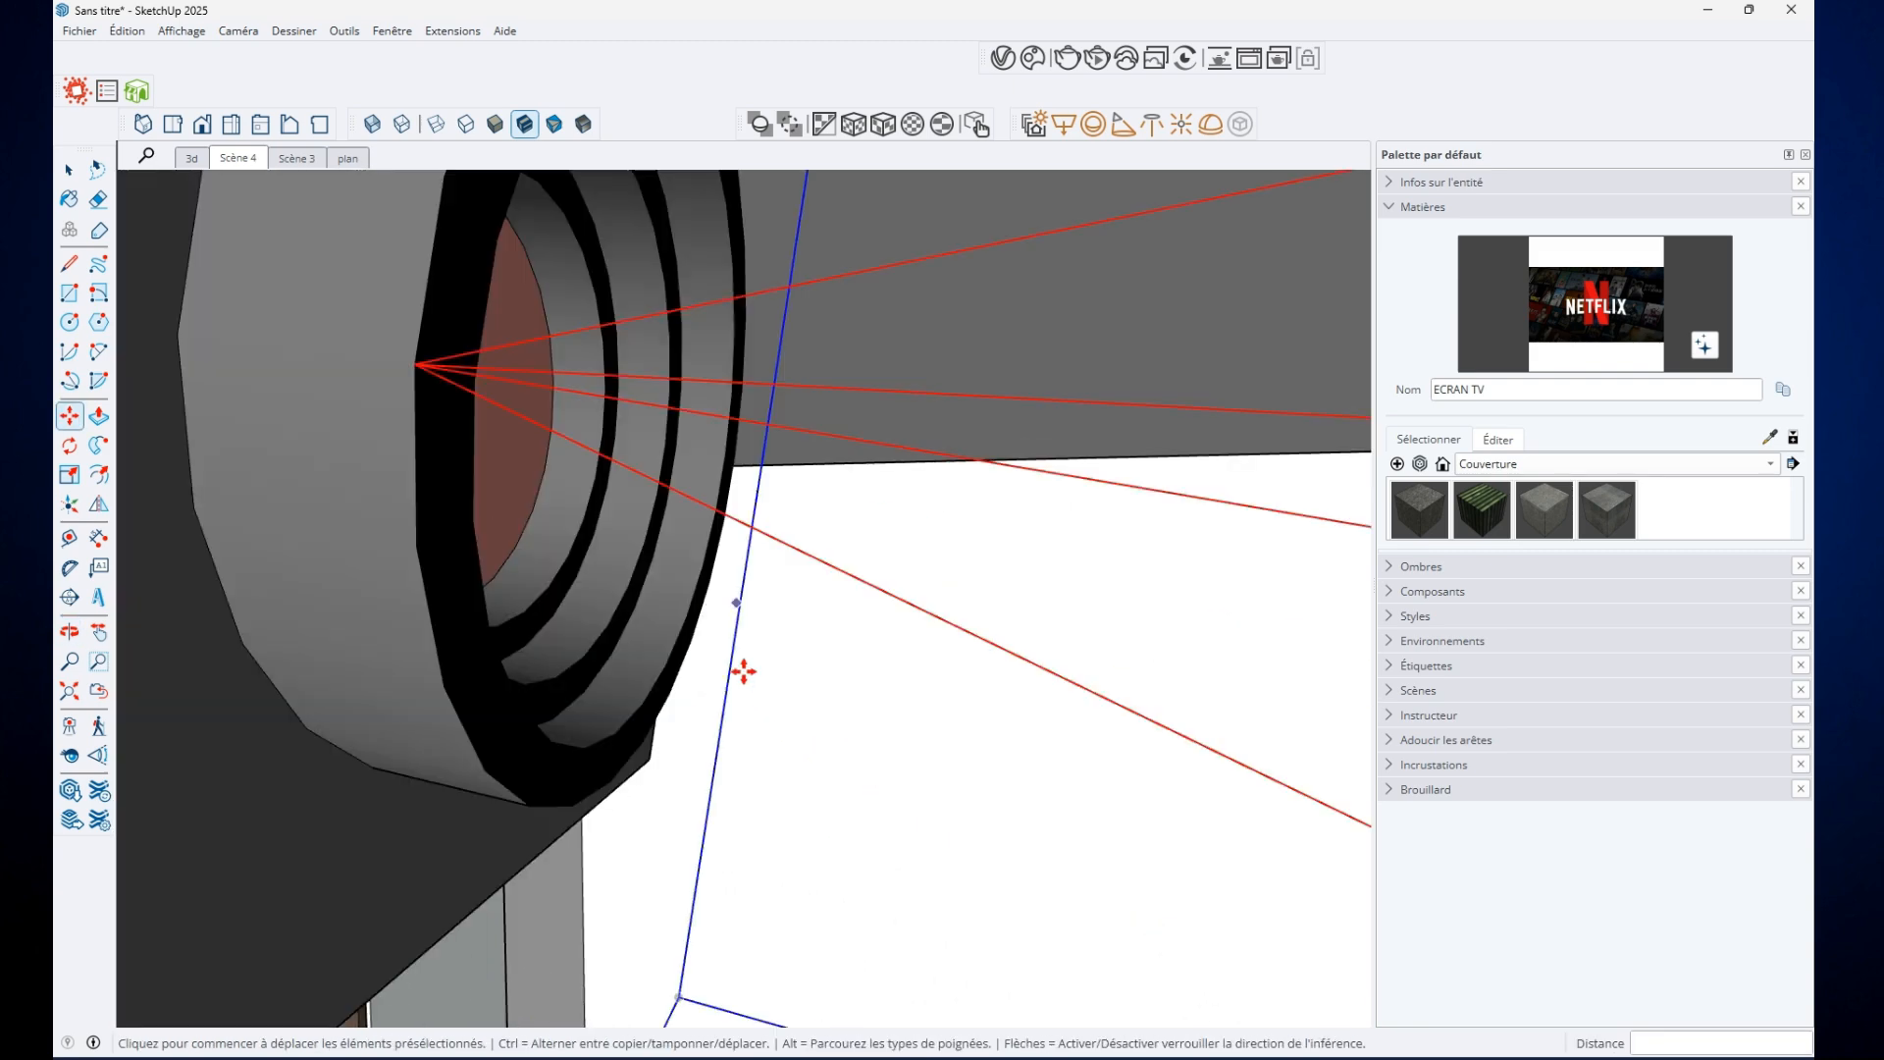
{"action": "left_click", "coordinate": [928, 633]}
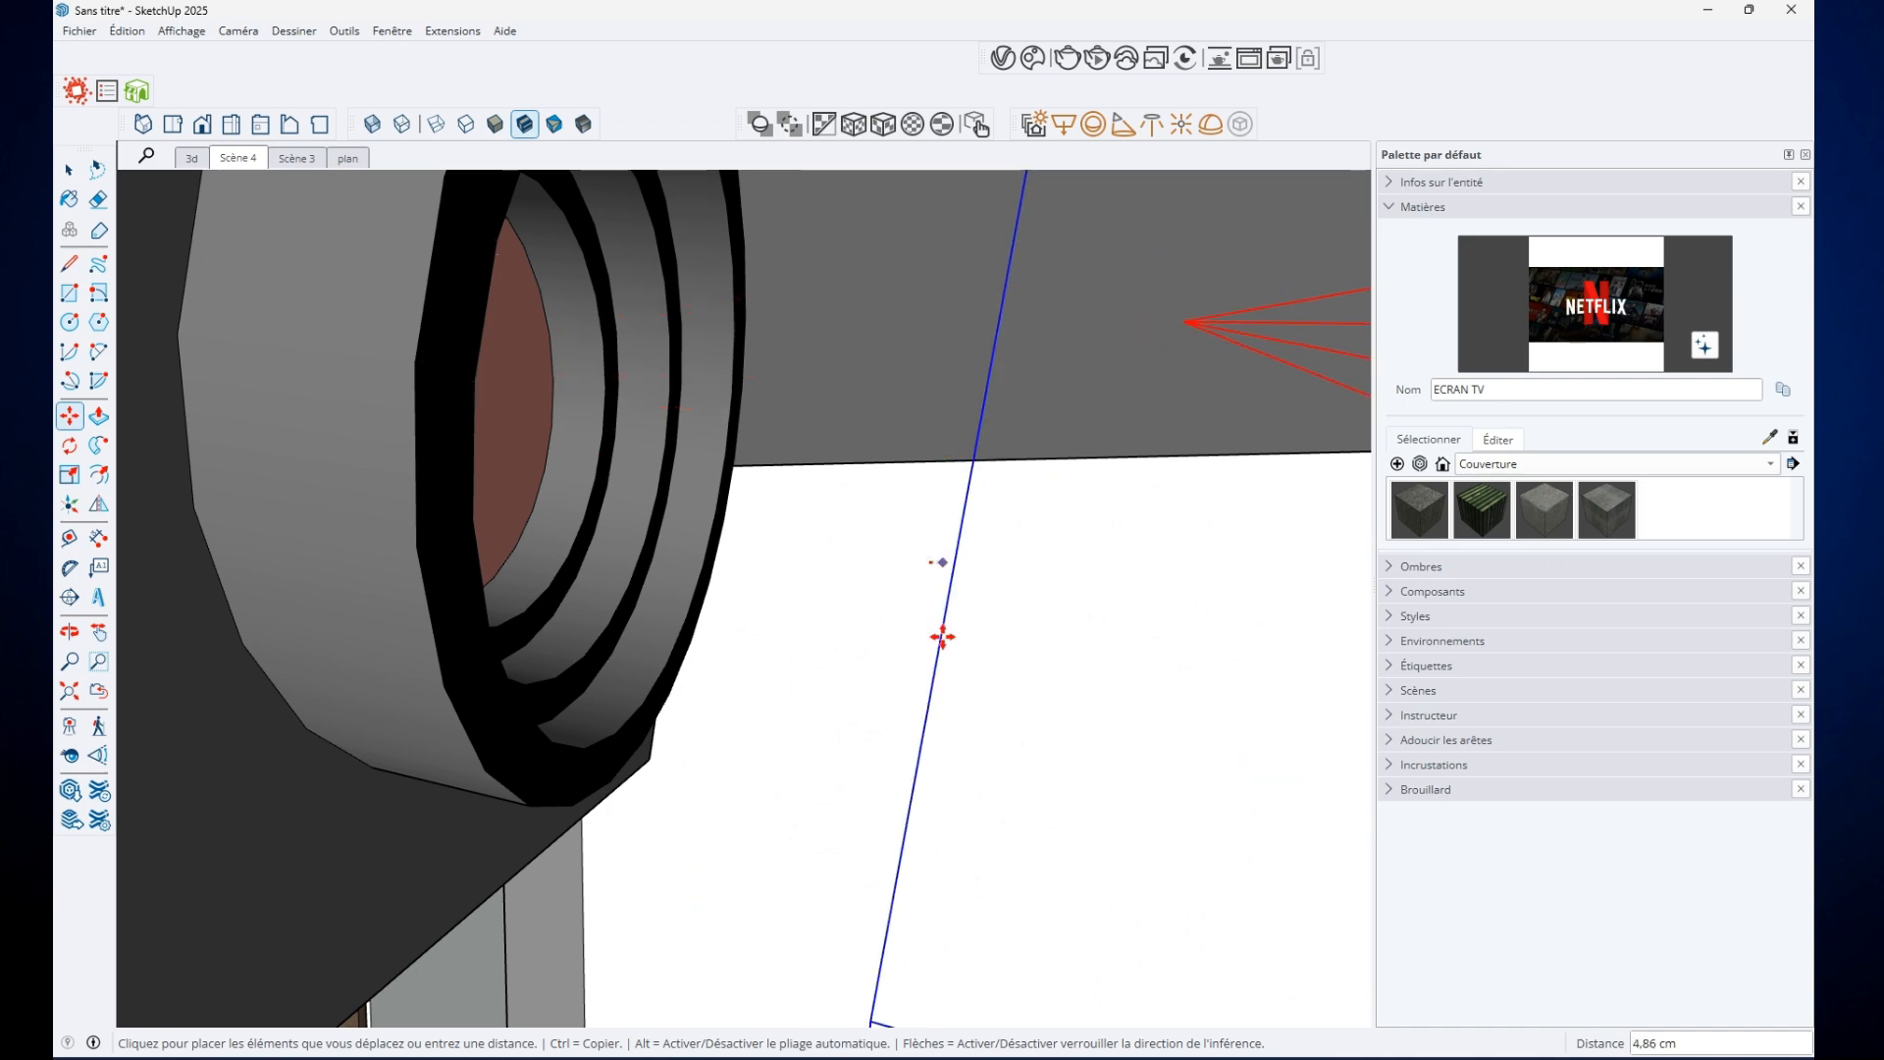
{"action": "key", "text": "Escape"}
{"action": "scroll", "coordinate": [1031, 677], "scroll_direction": "down", "scroll_amount": 5}
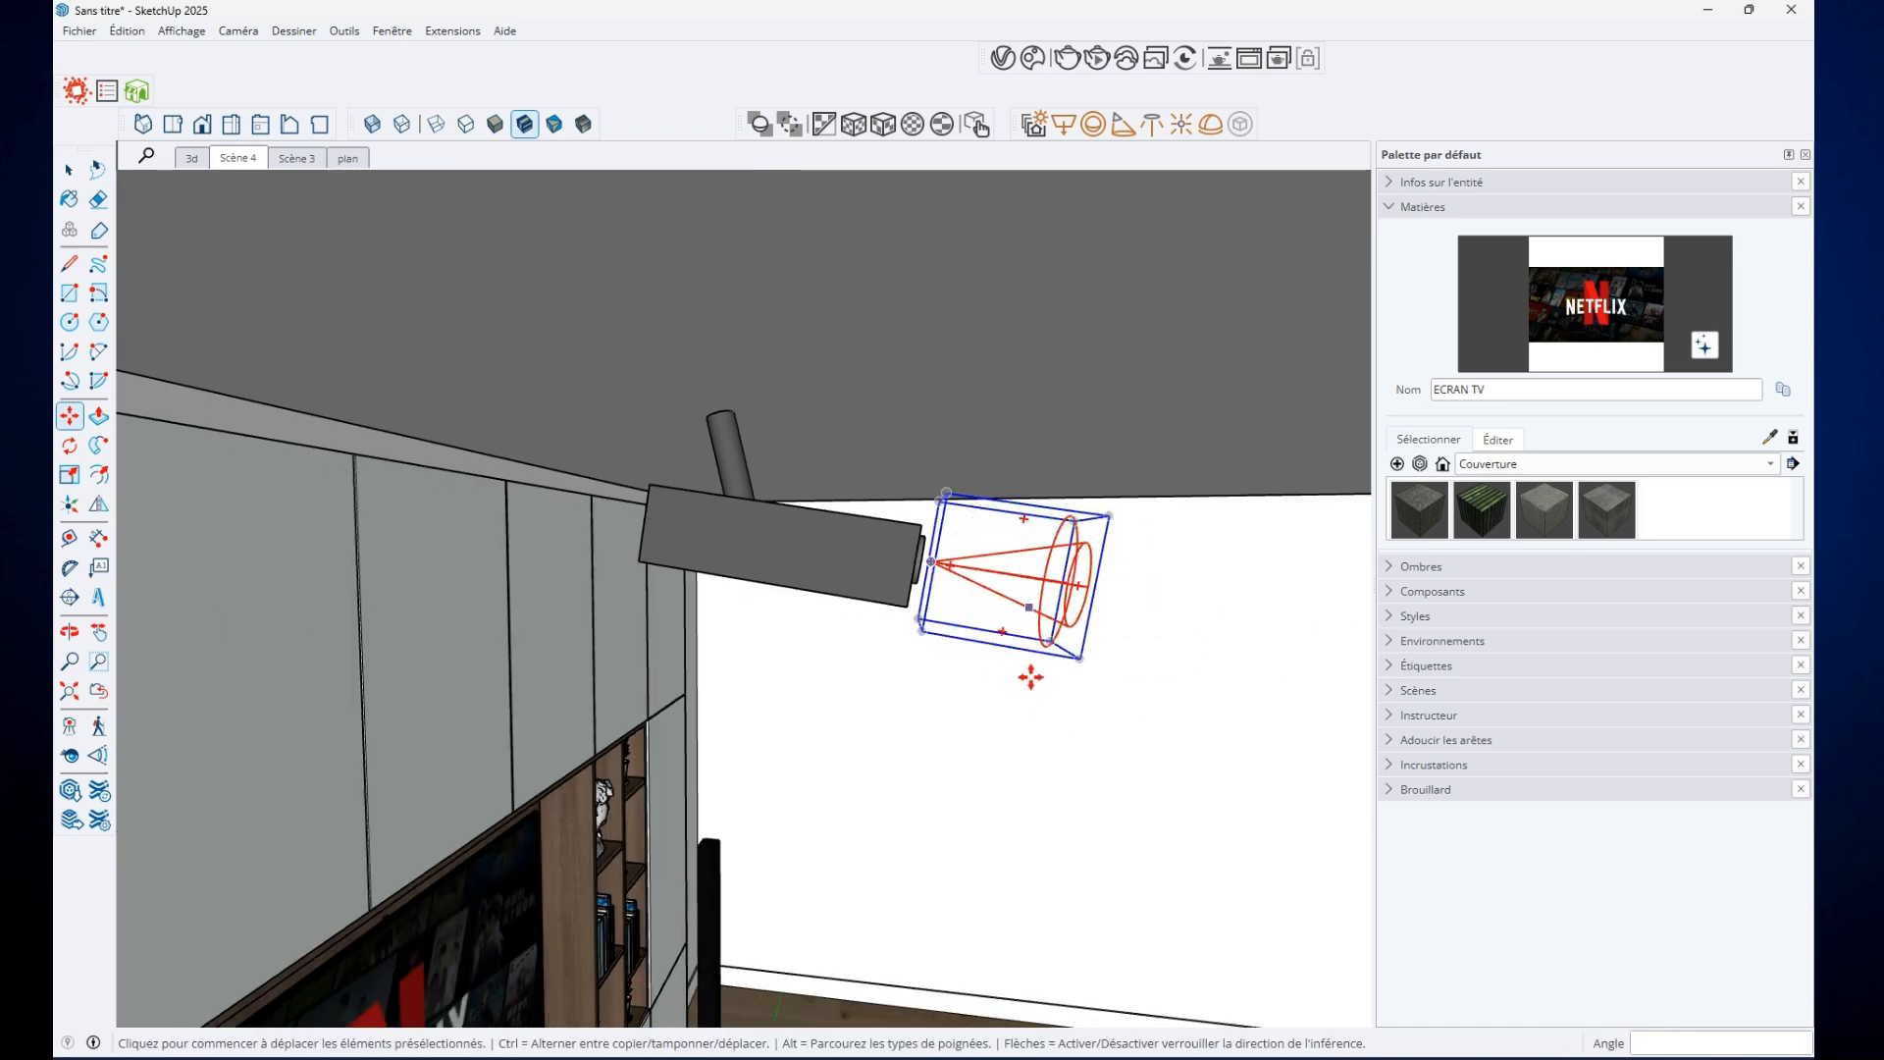
Set the projector spot light's intensity to 10000 and run an interactive render of the view toward the blank wall
{"action": "middle_click_drag", "start_coordinate": [1030, 677], "coordinate": [782, 598]}
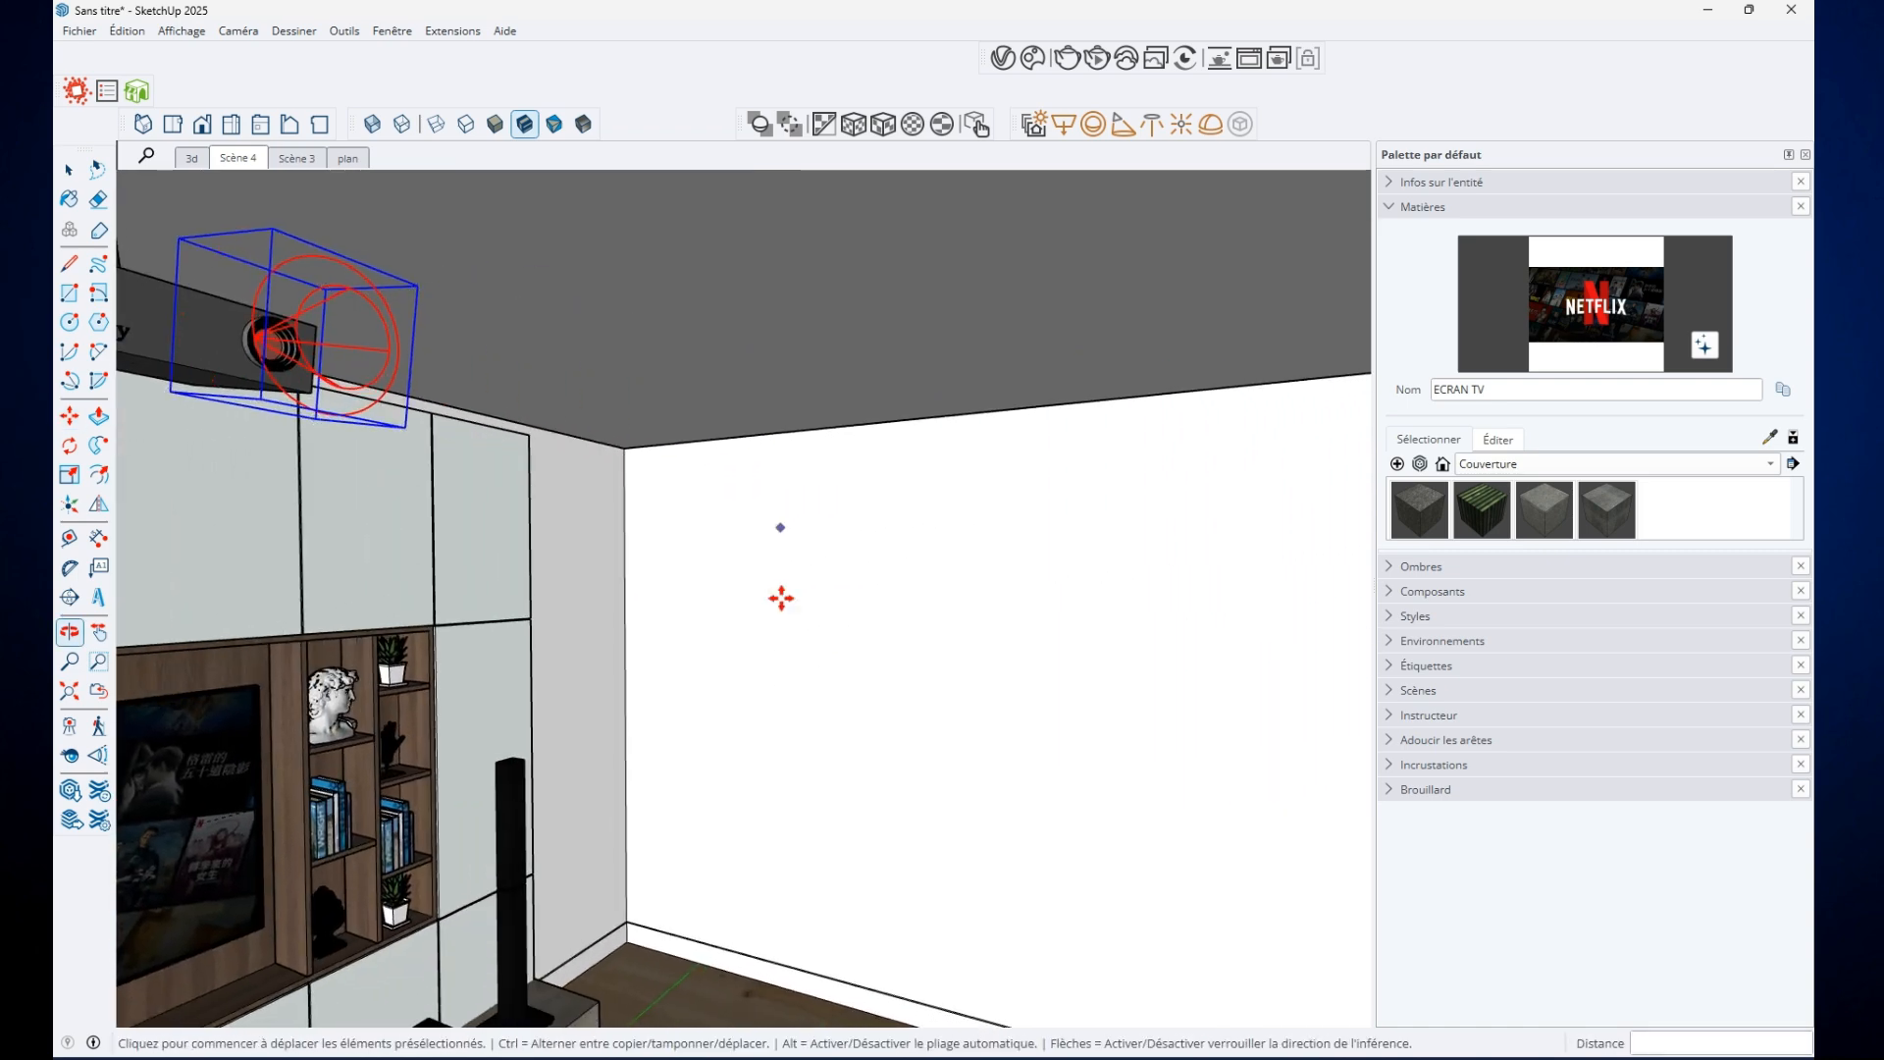
{"action": "scroll", "coordinate": [781, 598], "scroll_direction": "down", "scroll_amount": 5}
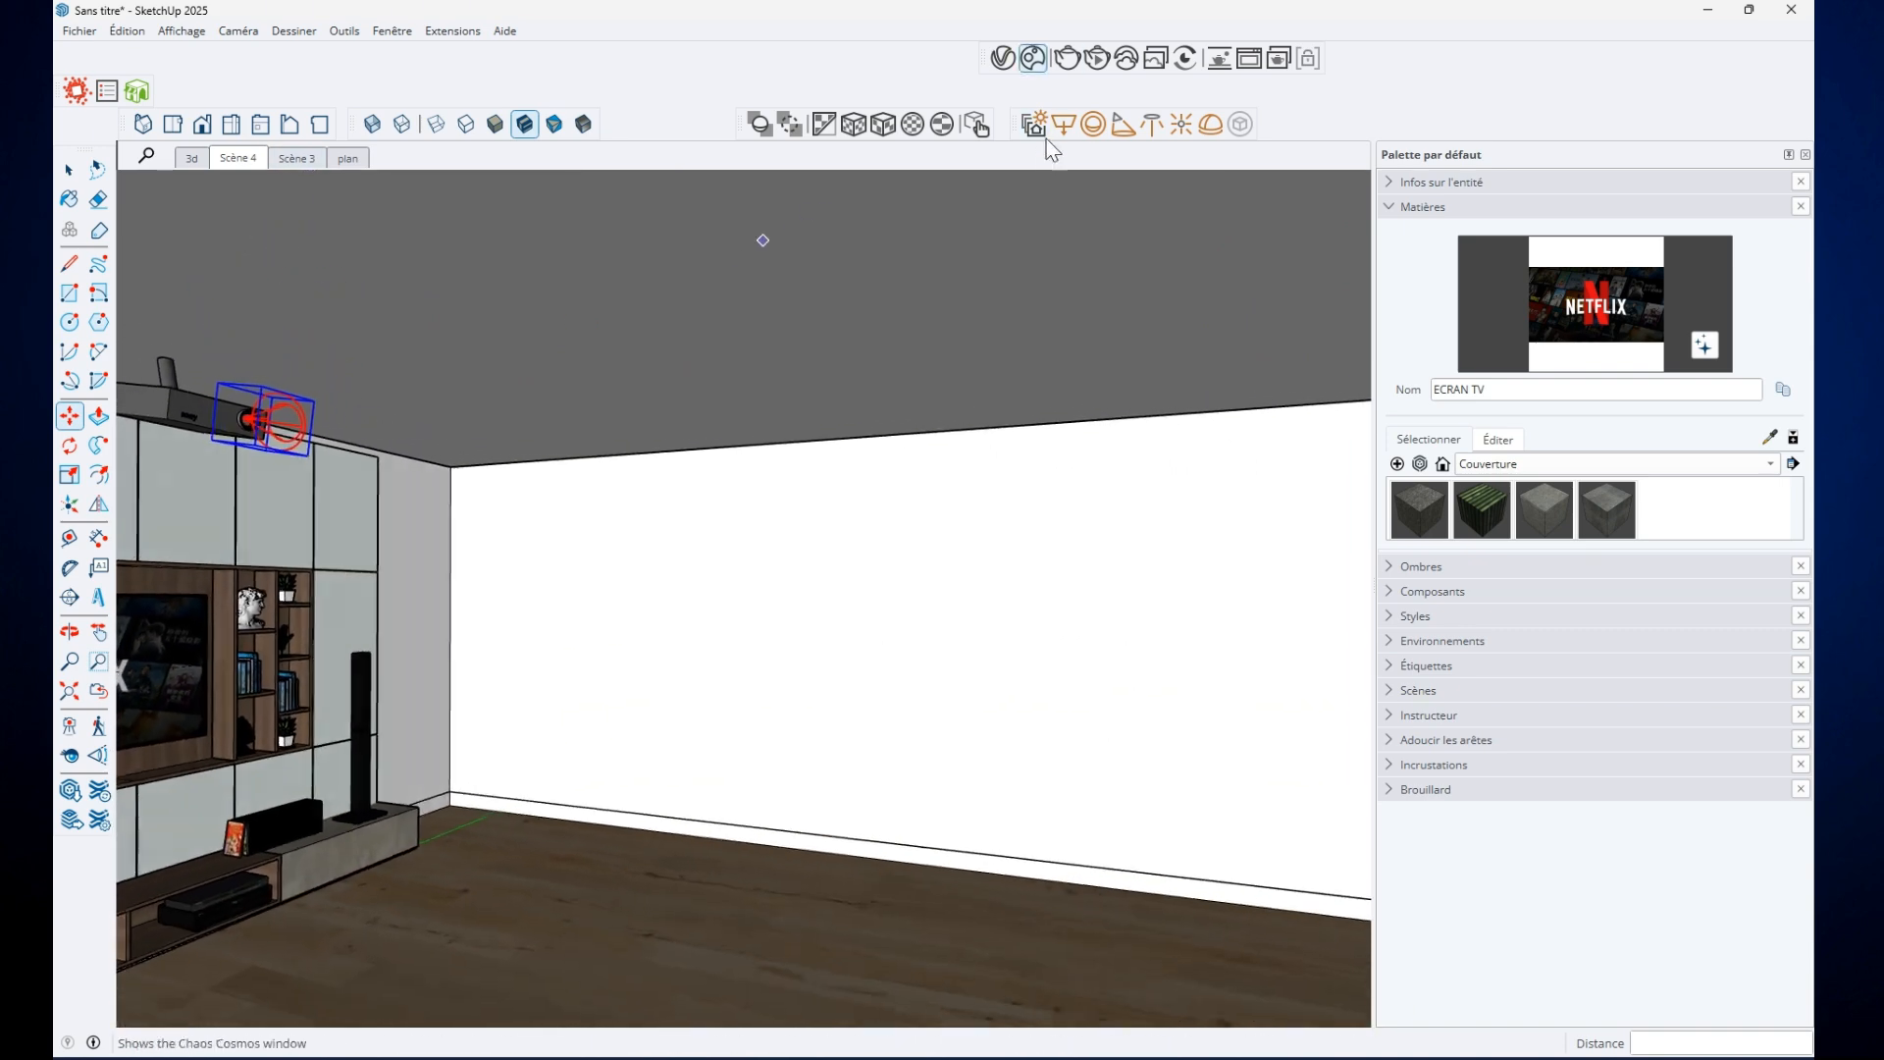
{"action": "left_click", "coordinate": [1035, 124]}
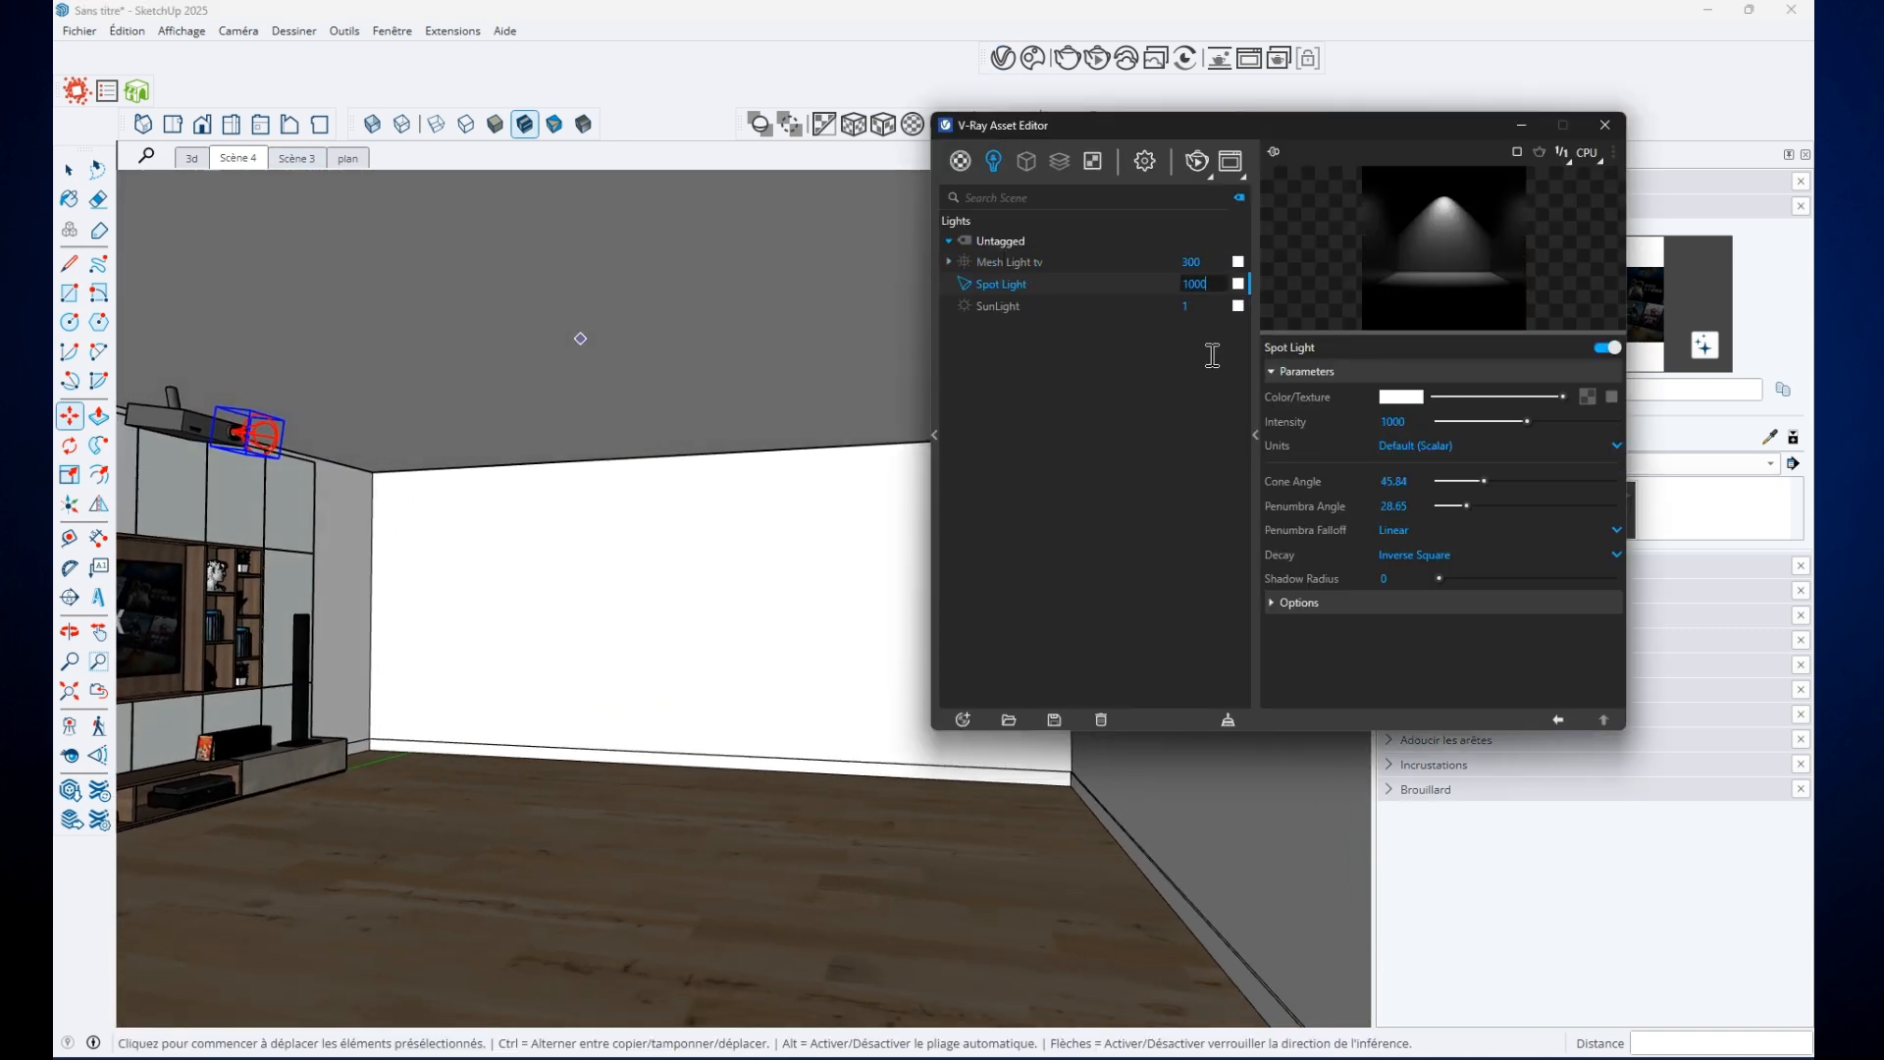
{"action": "type", "text": "0"}
{"action": "key", "text": "Return"}
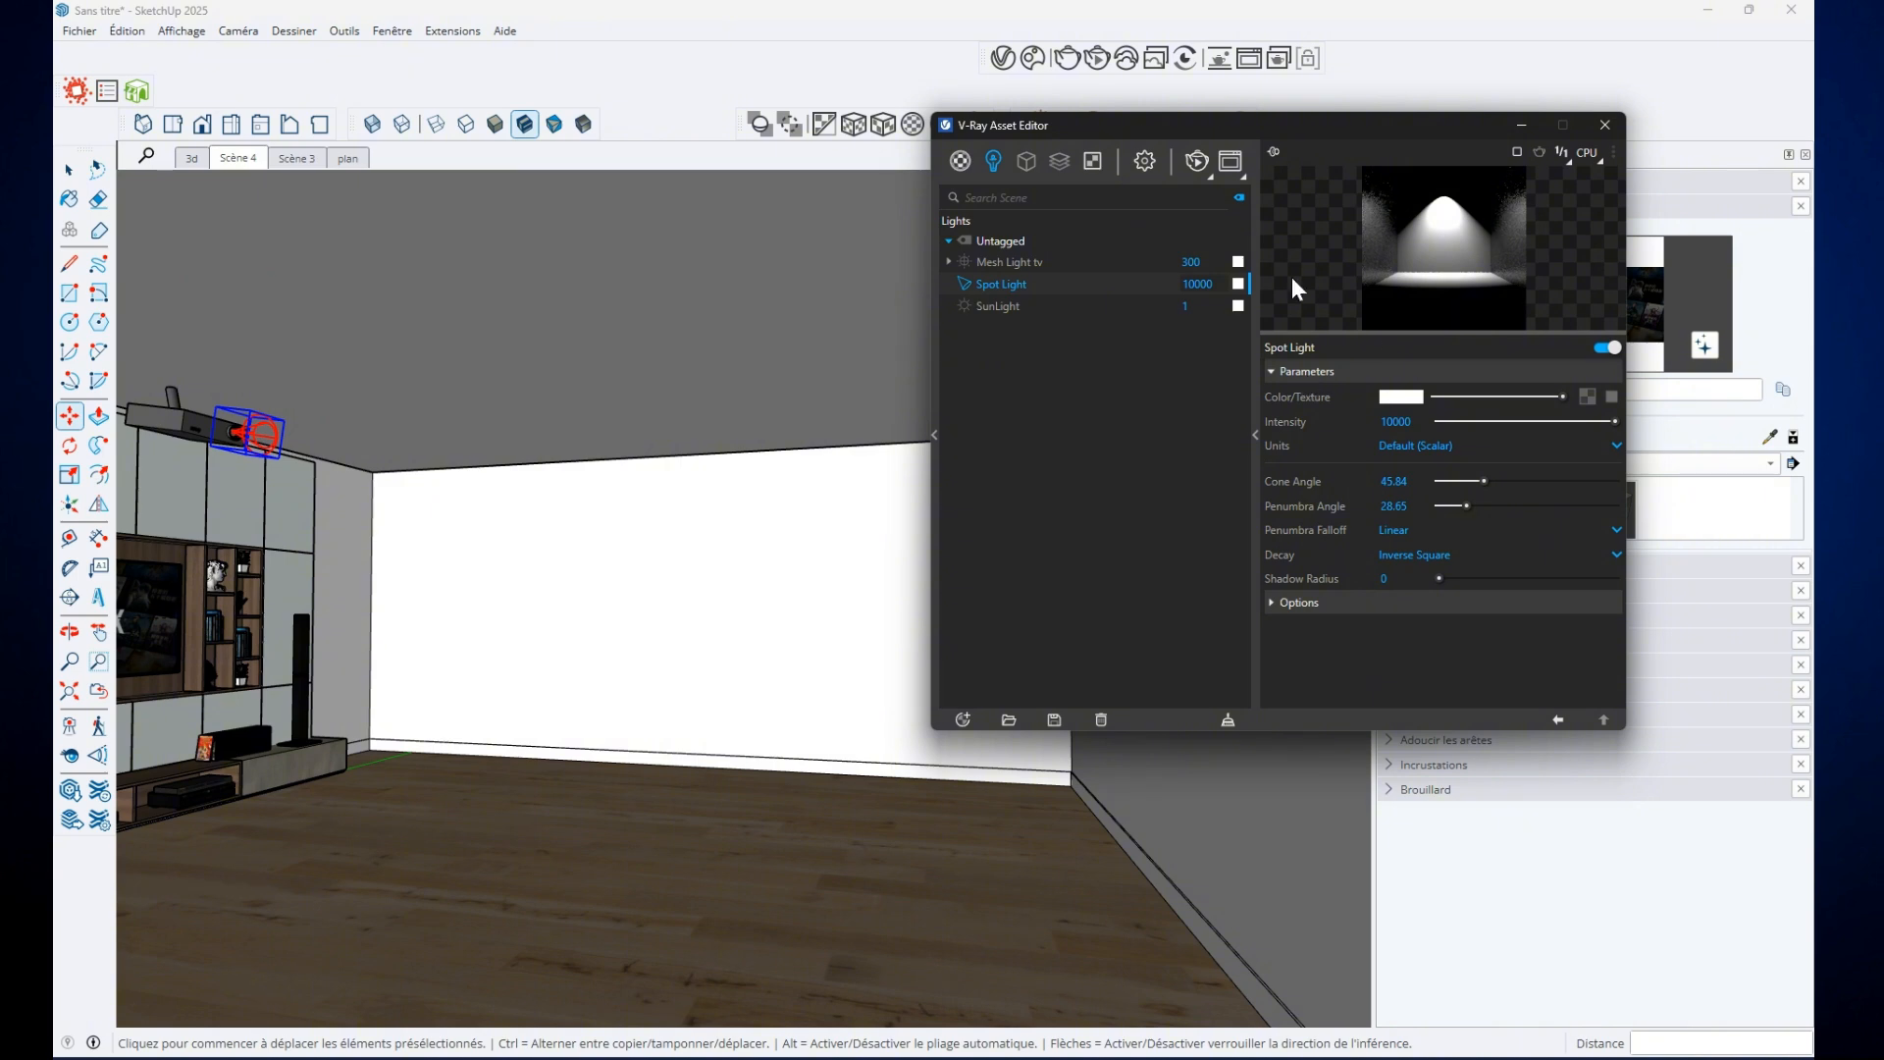
{"action": "left_click_drag", "start_coordinate": [1285, 131], "coordinate": [1497, 57]}
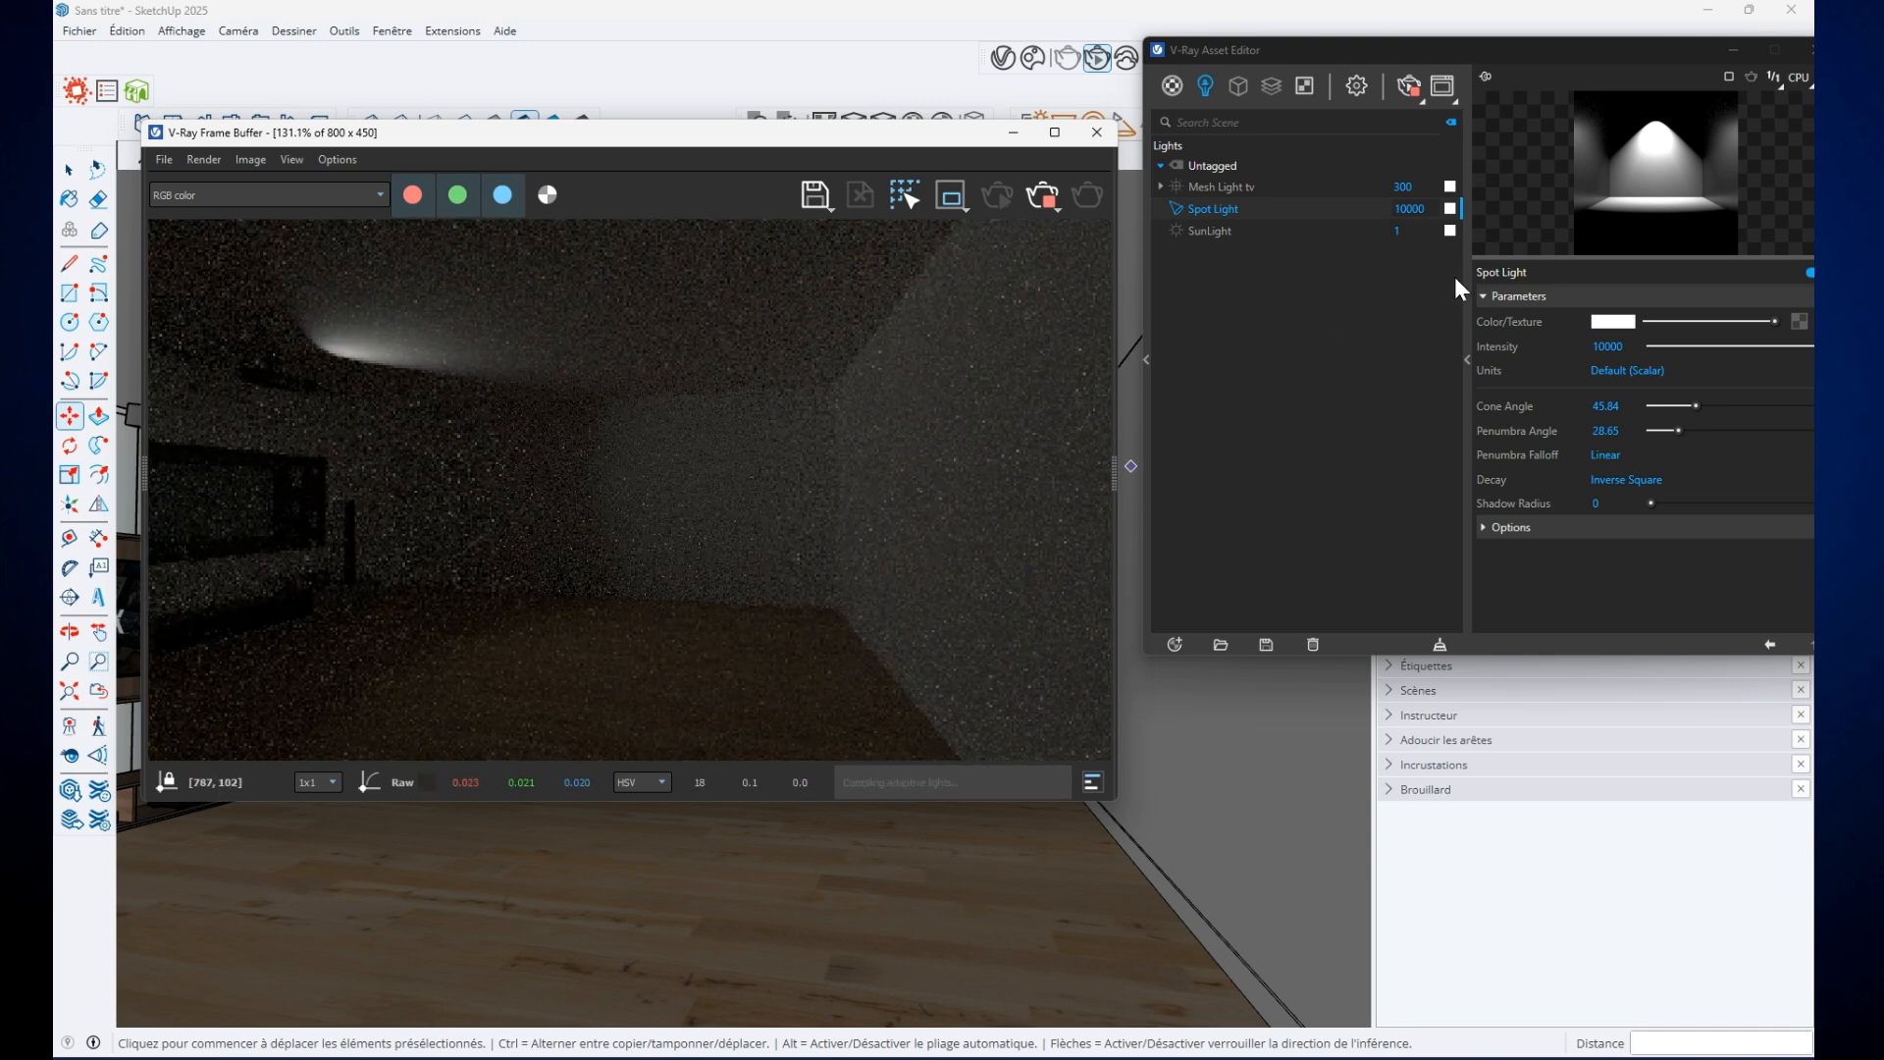
{"action": "left_click", "coordinate": [1435, 122]}
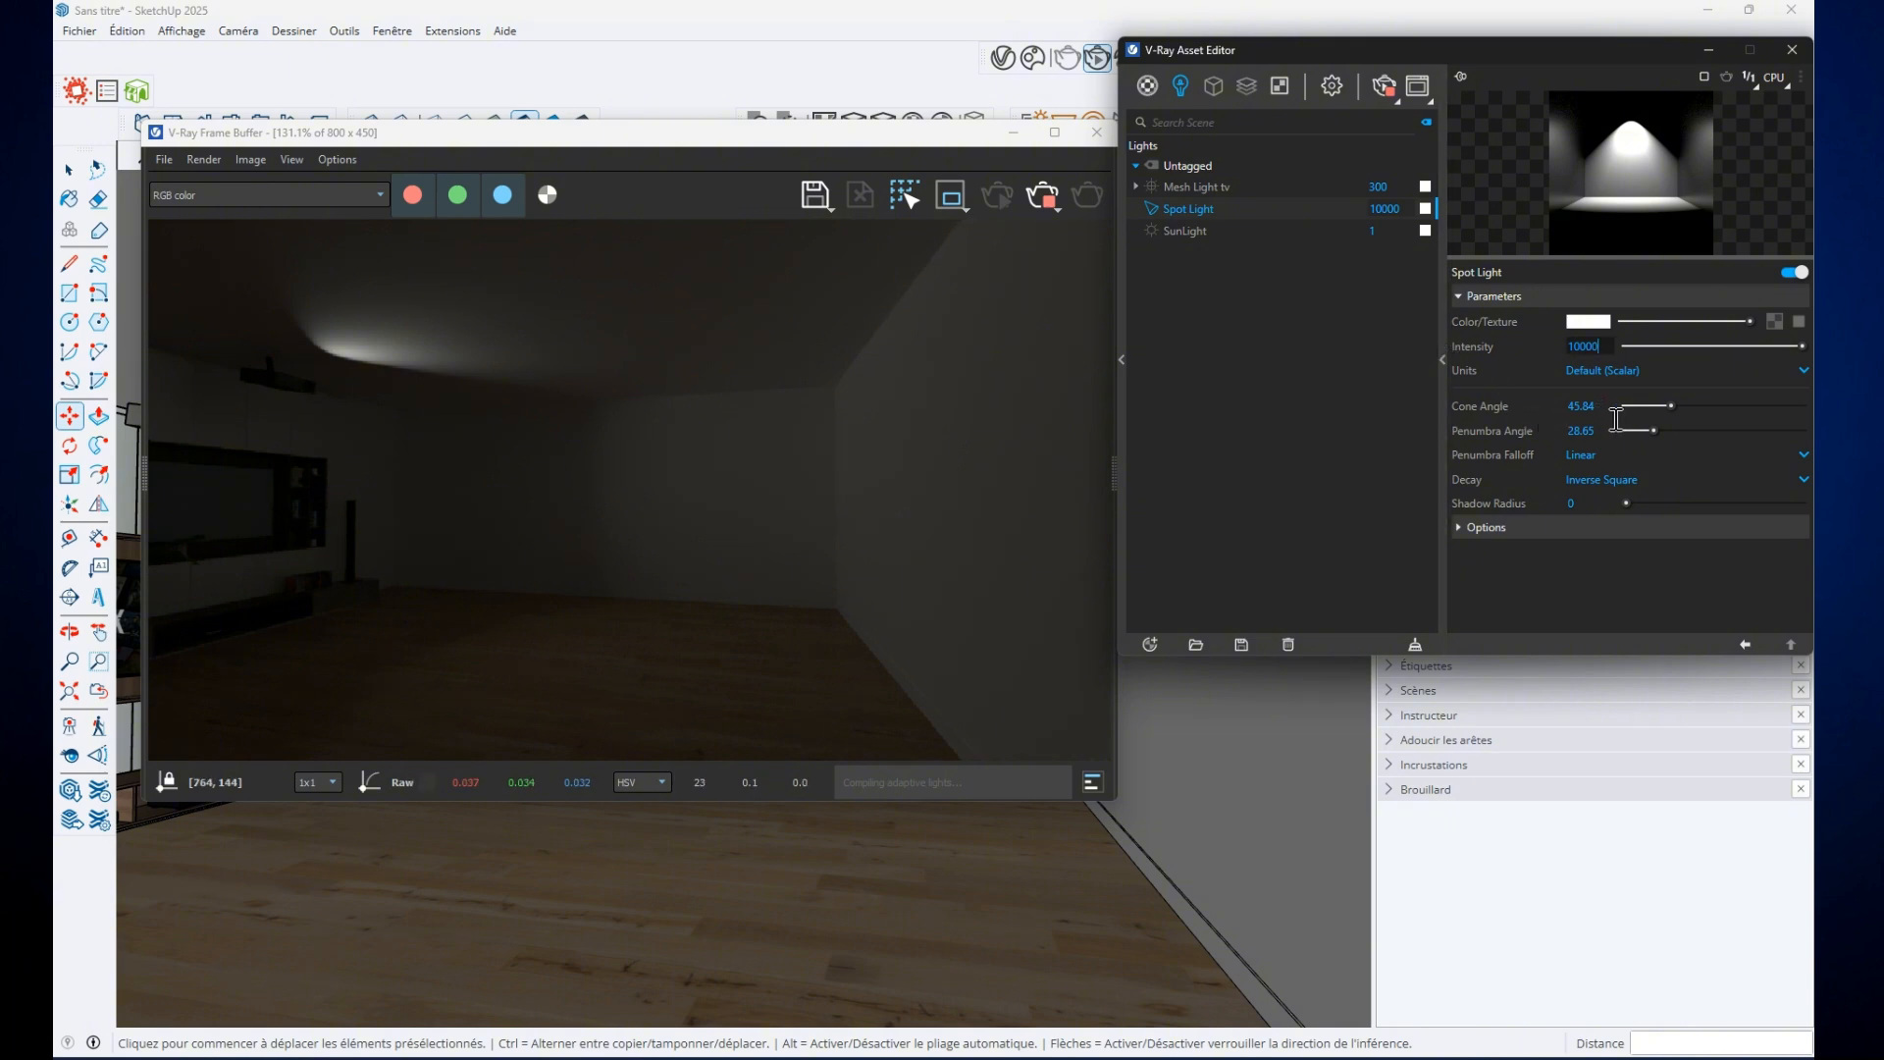
Try spot light intensities of 100000, 5000 and 50000 in the running render
{"action": "key", "text": "Return"}
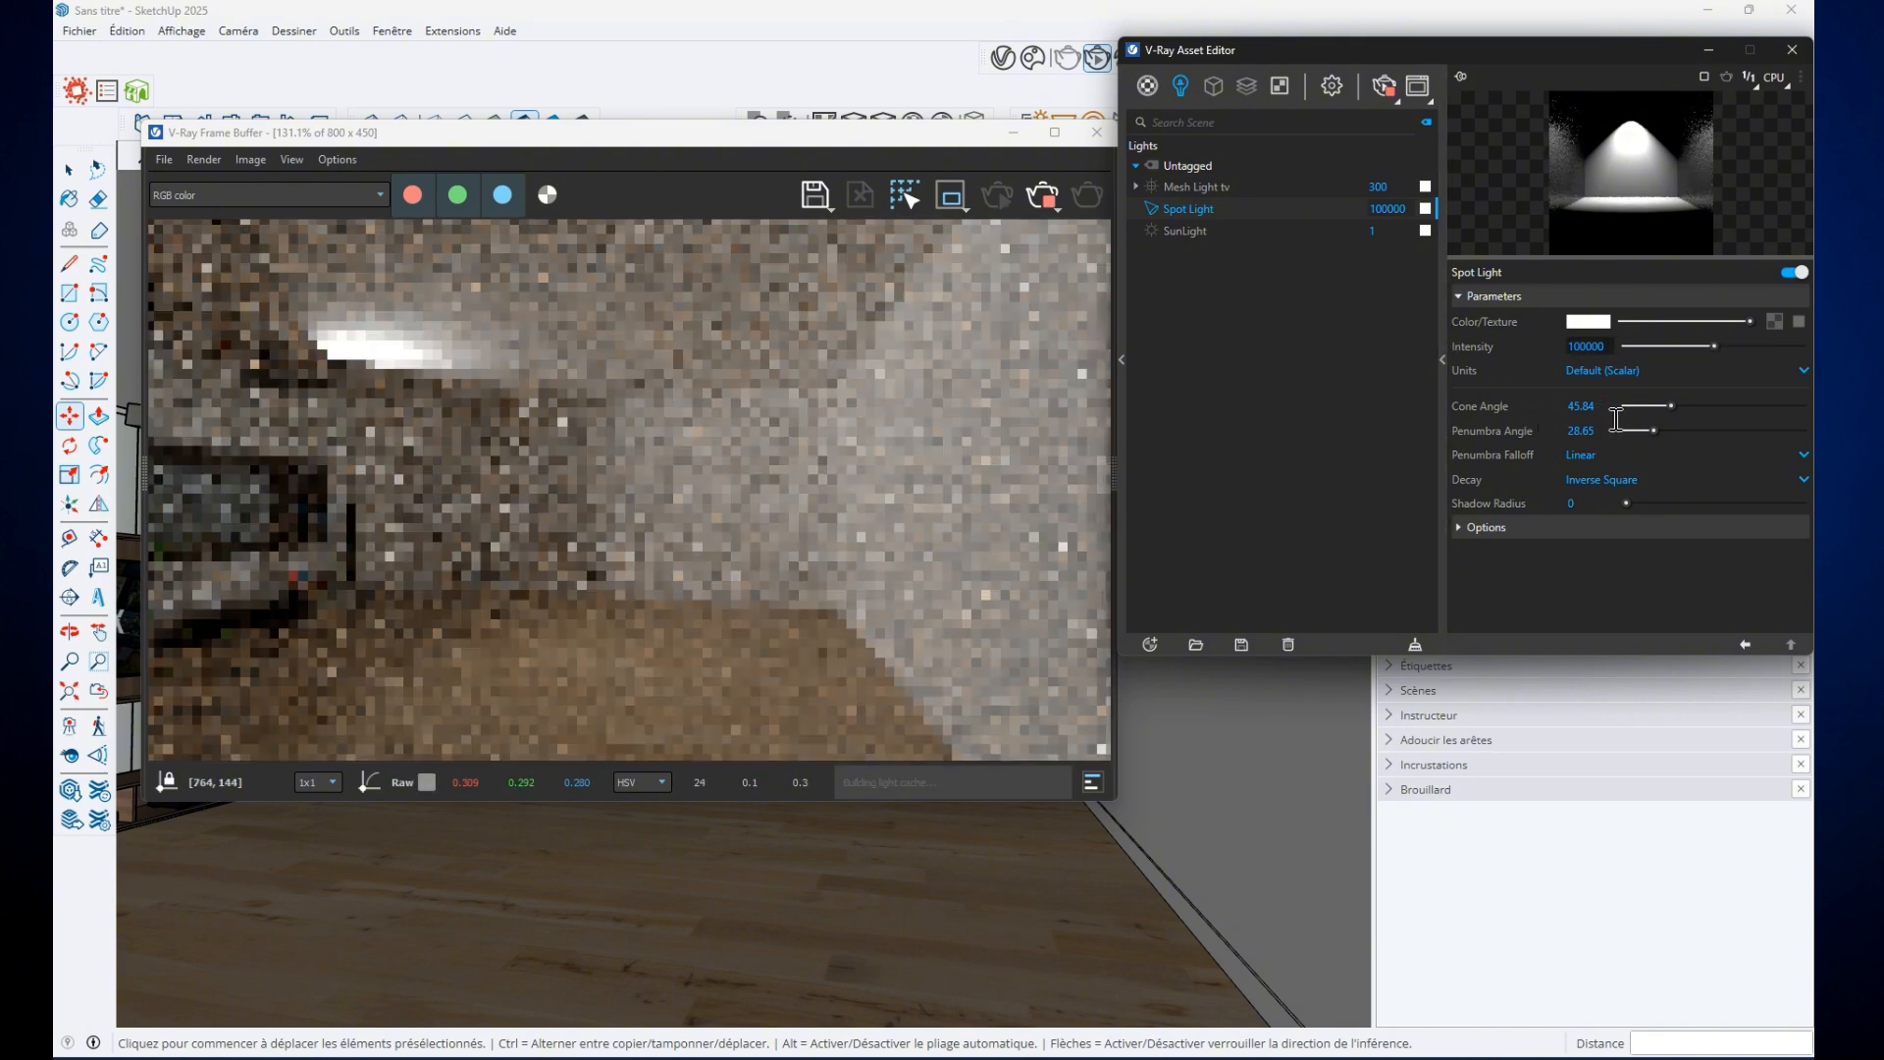
{"action": "type", "text": "5"}
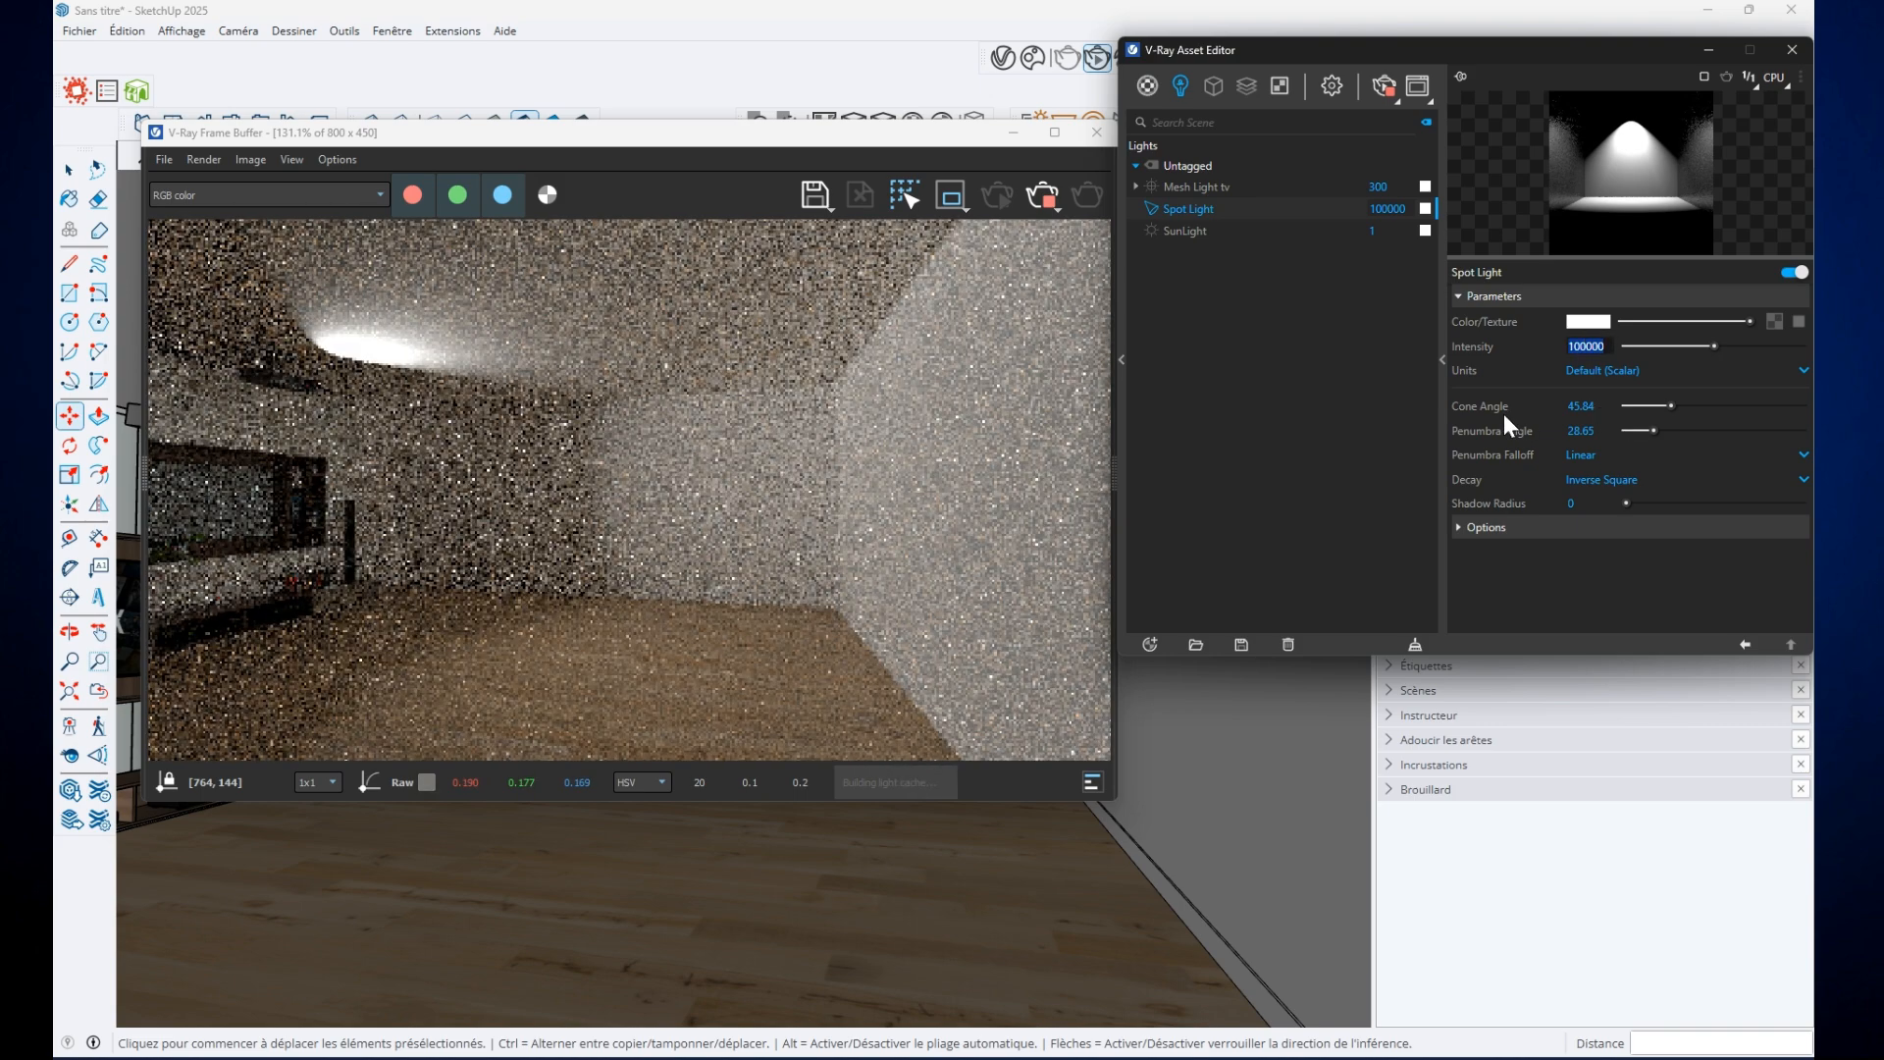
{"action": "type", "text": "000"}
{"action": "key", "text": "Return"}
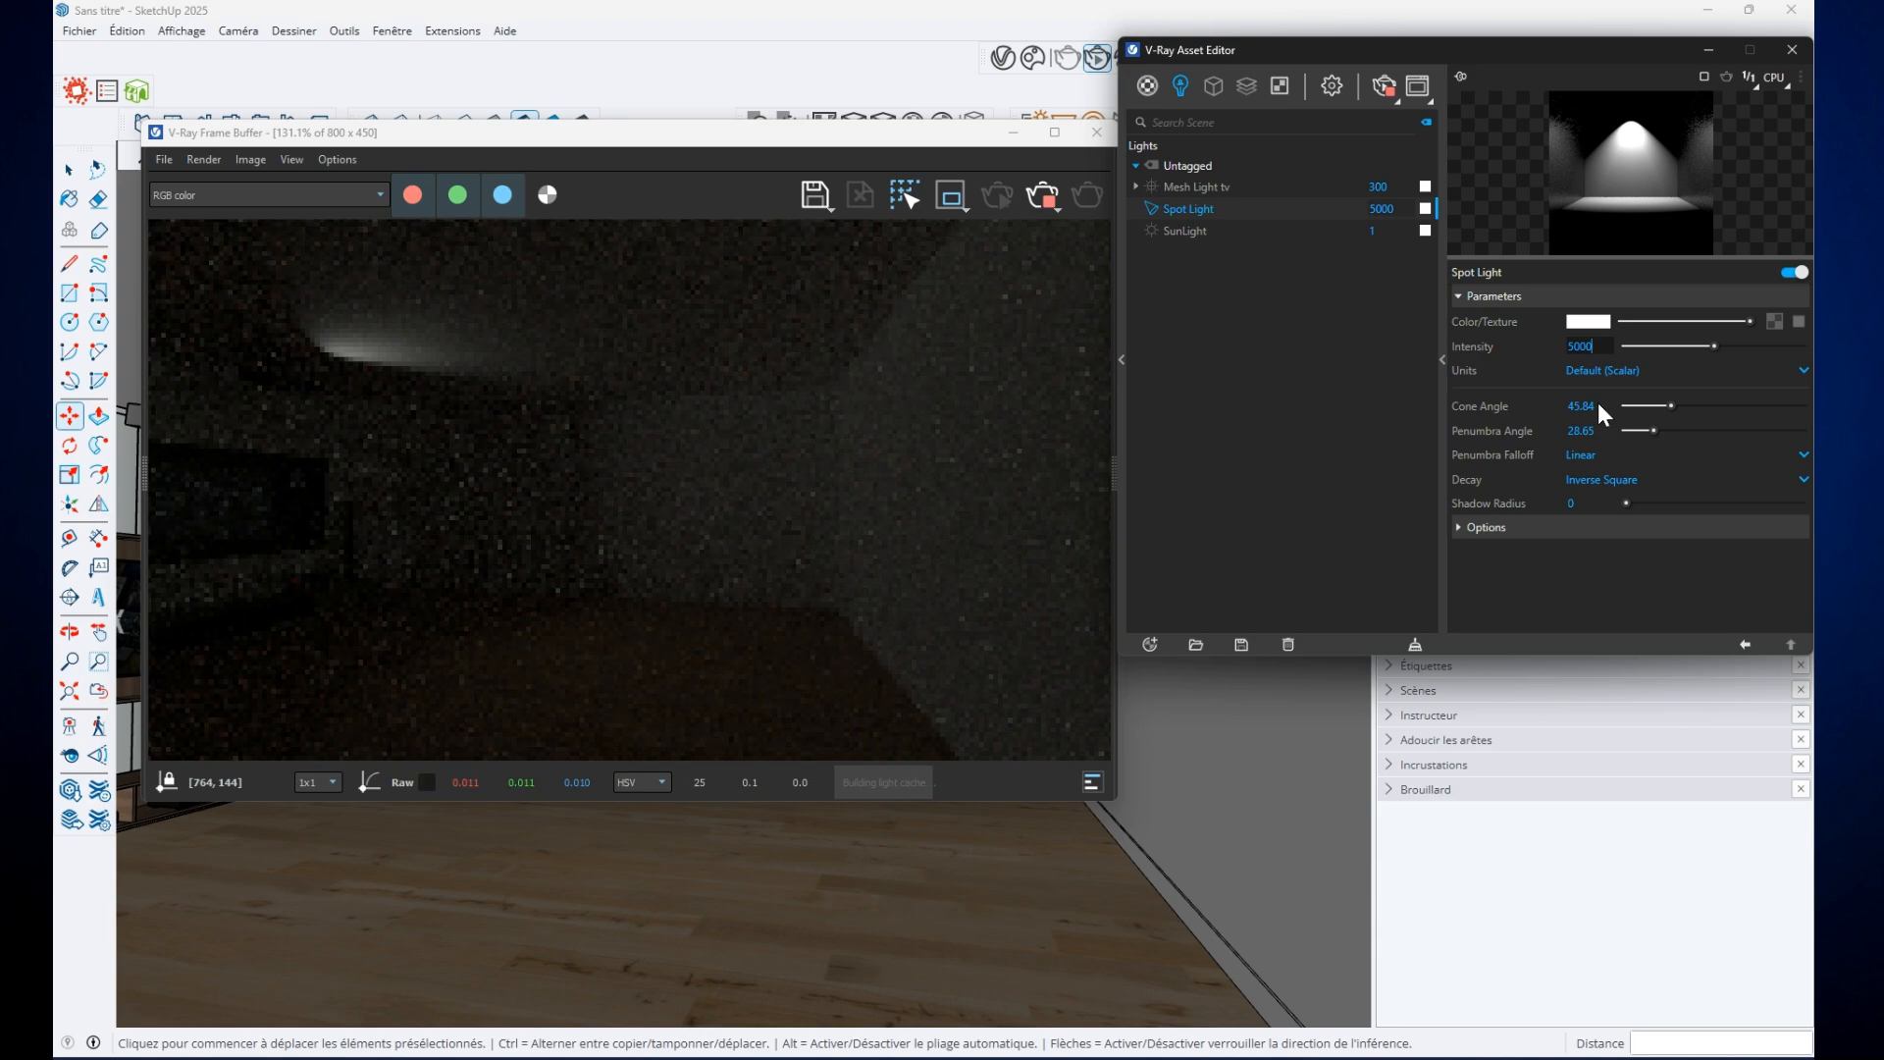
{"action": "type", "text": "0"}
{"action": "key", "text": "Return"}
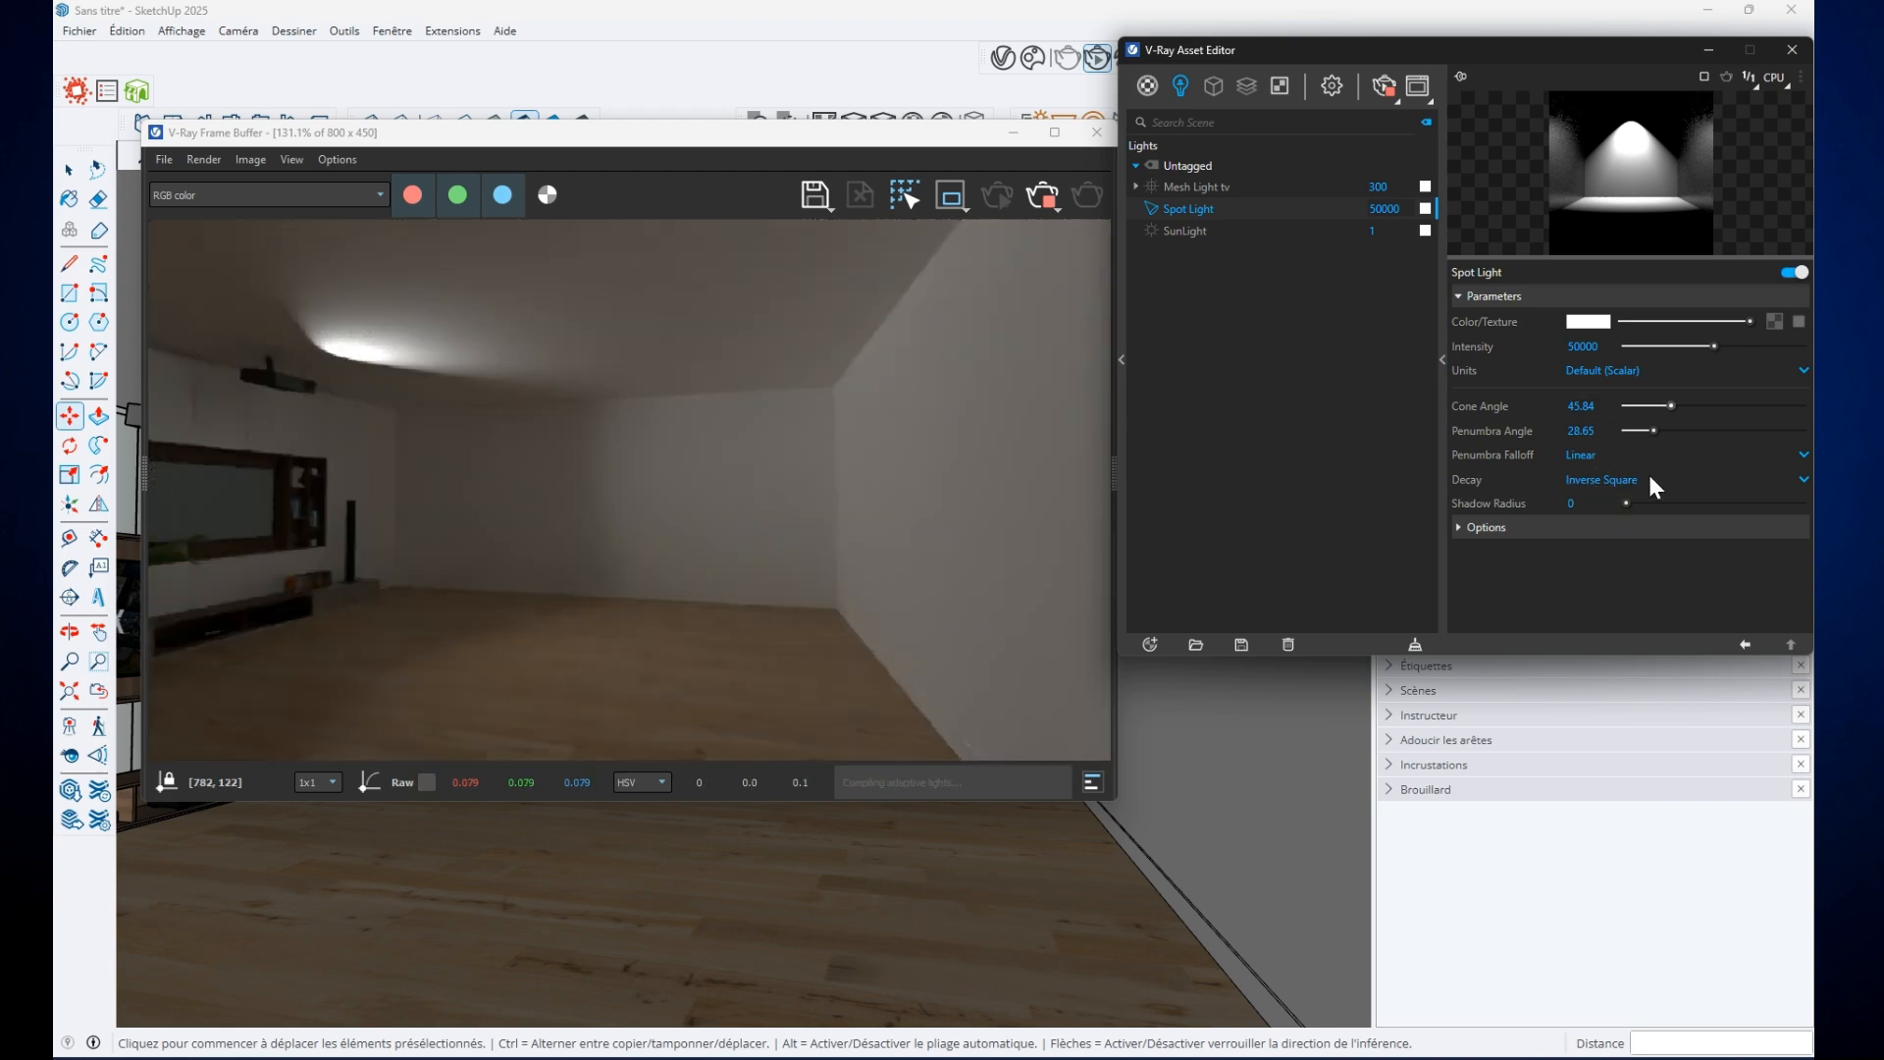
Narrow the spot light to a cone angle of about 11.29 and a penumbra angle of about 15.98, and set its intensity to 100000
{"action": "left_click_drag", "start_coordinate": [1672, 405], "coordinate": [1644, 405]}
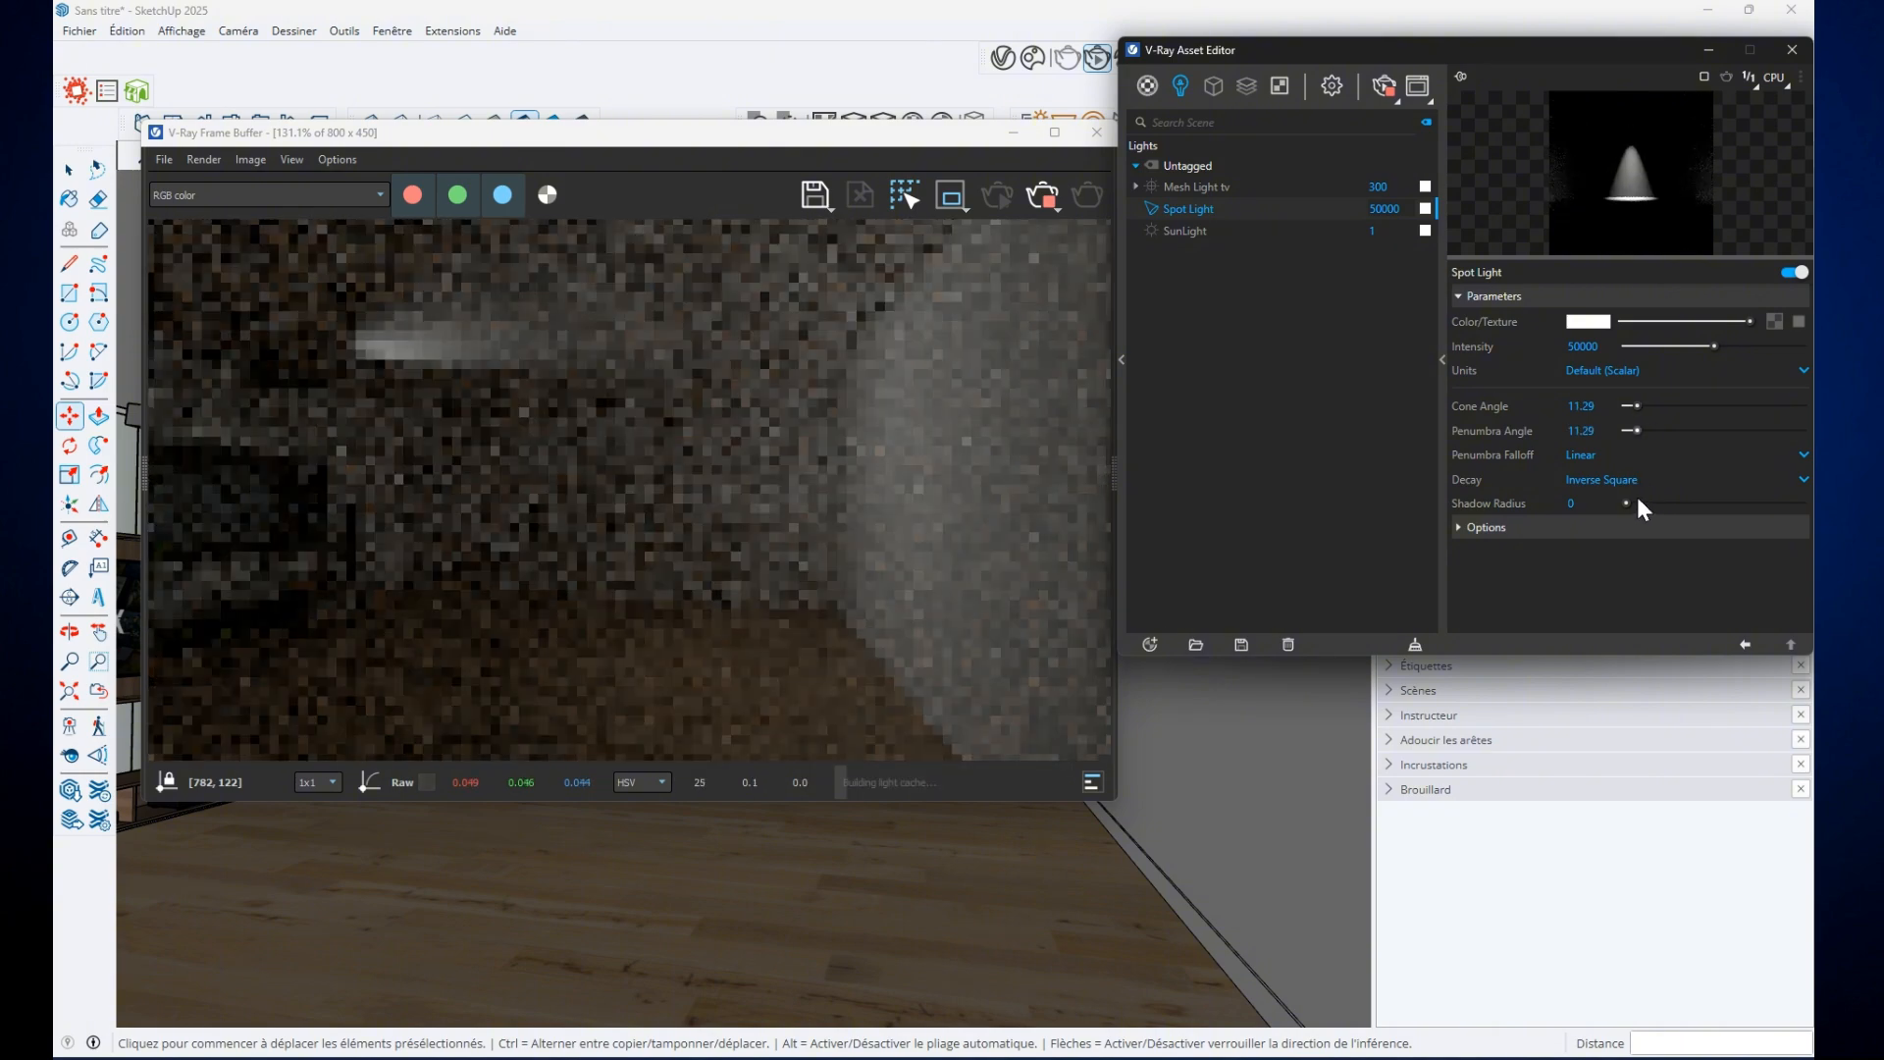
{"action": "left_click_drag", "start_coordinate": [1637, 499], "coordinate": [1642, 499]}
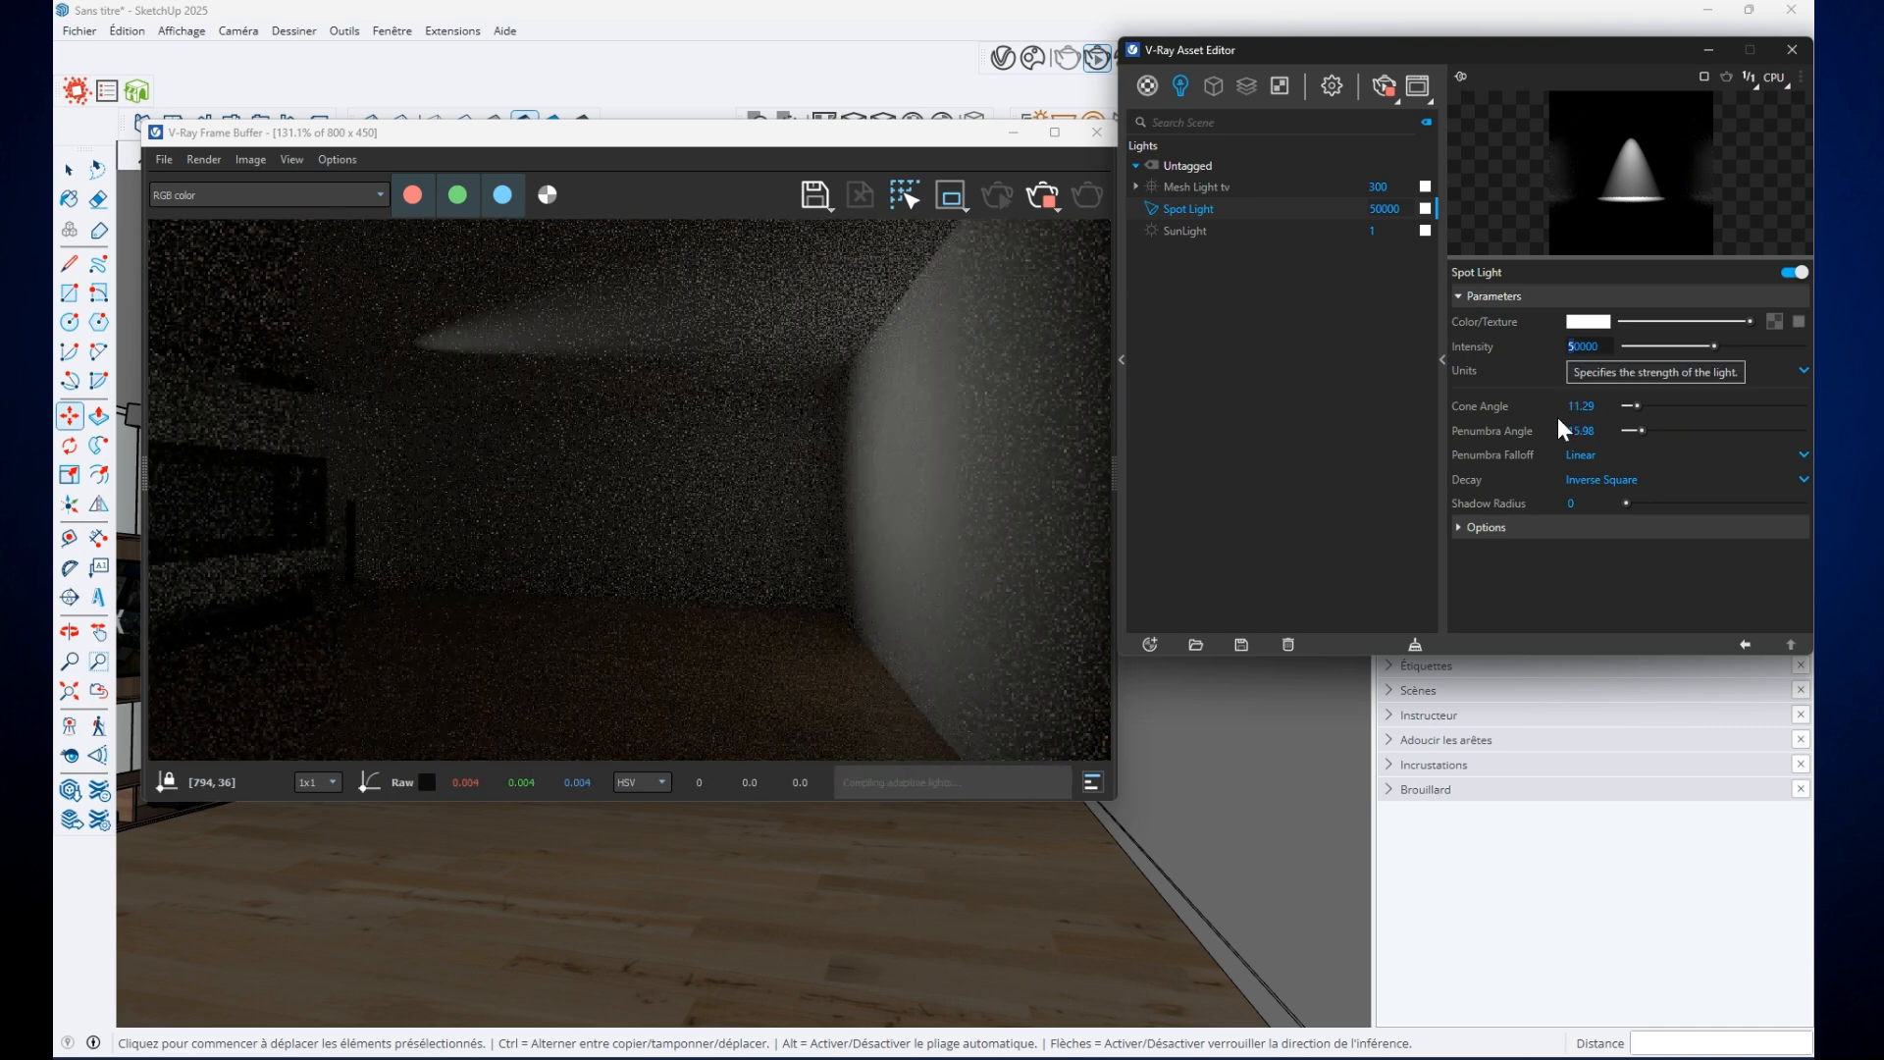
{"action": "key", "text": "BackSpace"}
{"action": "type", "text": "10"}
{"action": "key", "text": "Return"}
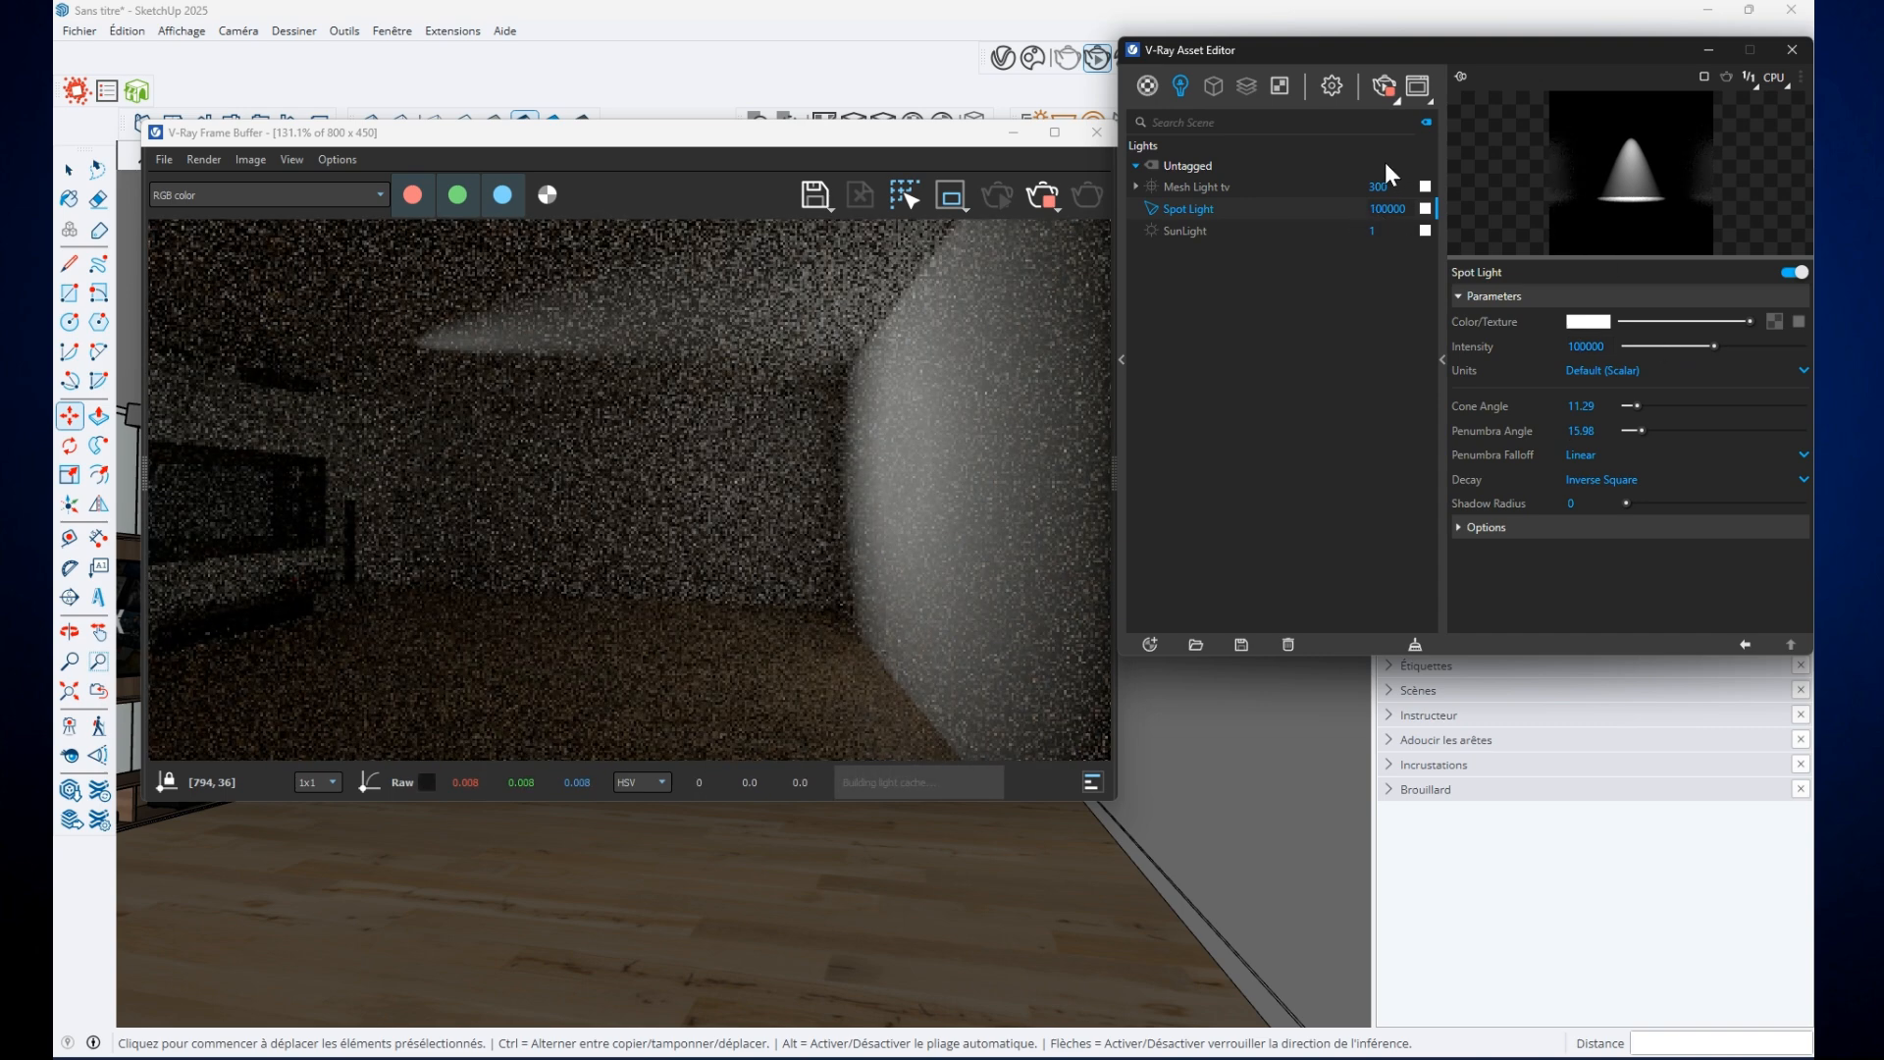
Find the ECRAN TV material in the V-Ray materials and copy its diffuse texture
{"action": "left_click", "coordinate": [1147, 85]}
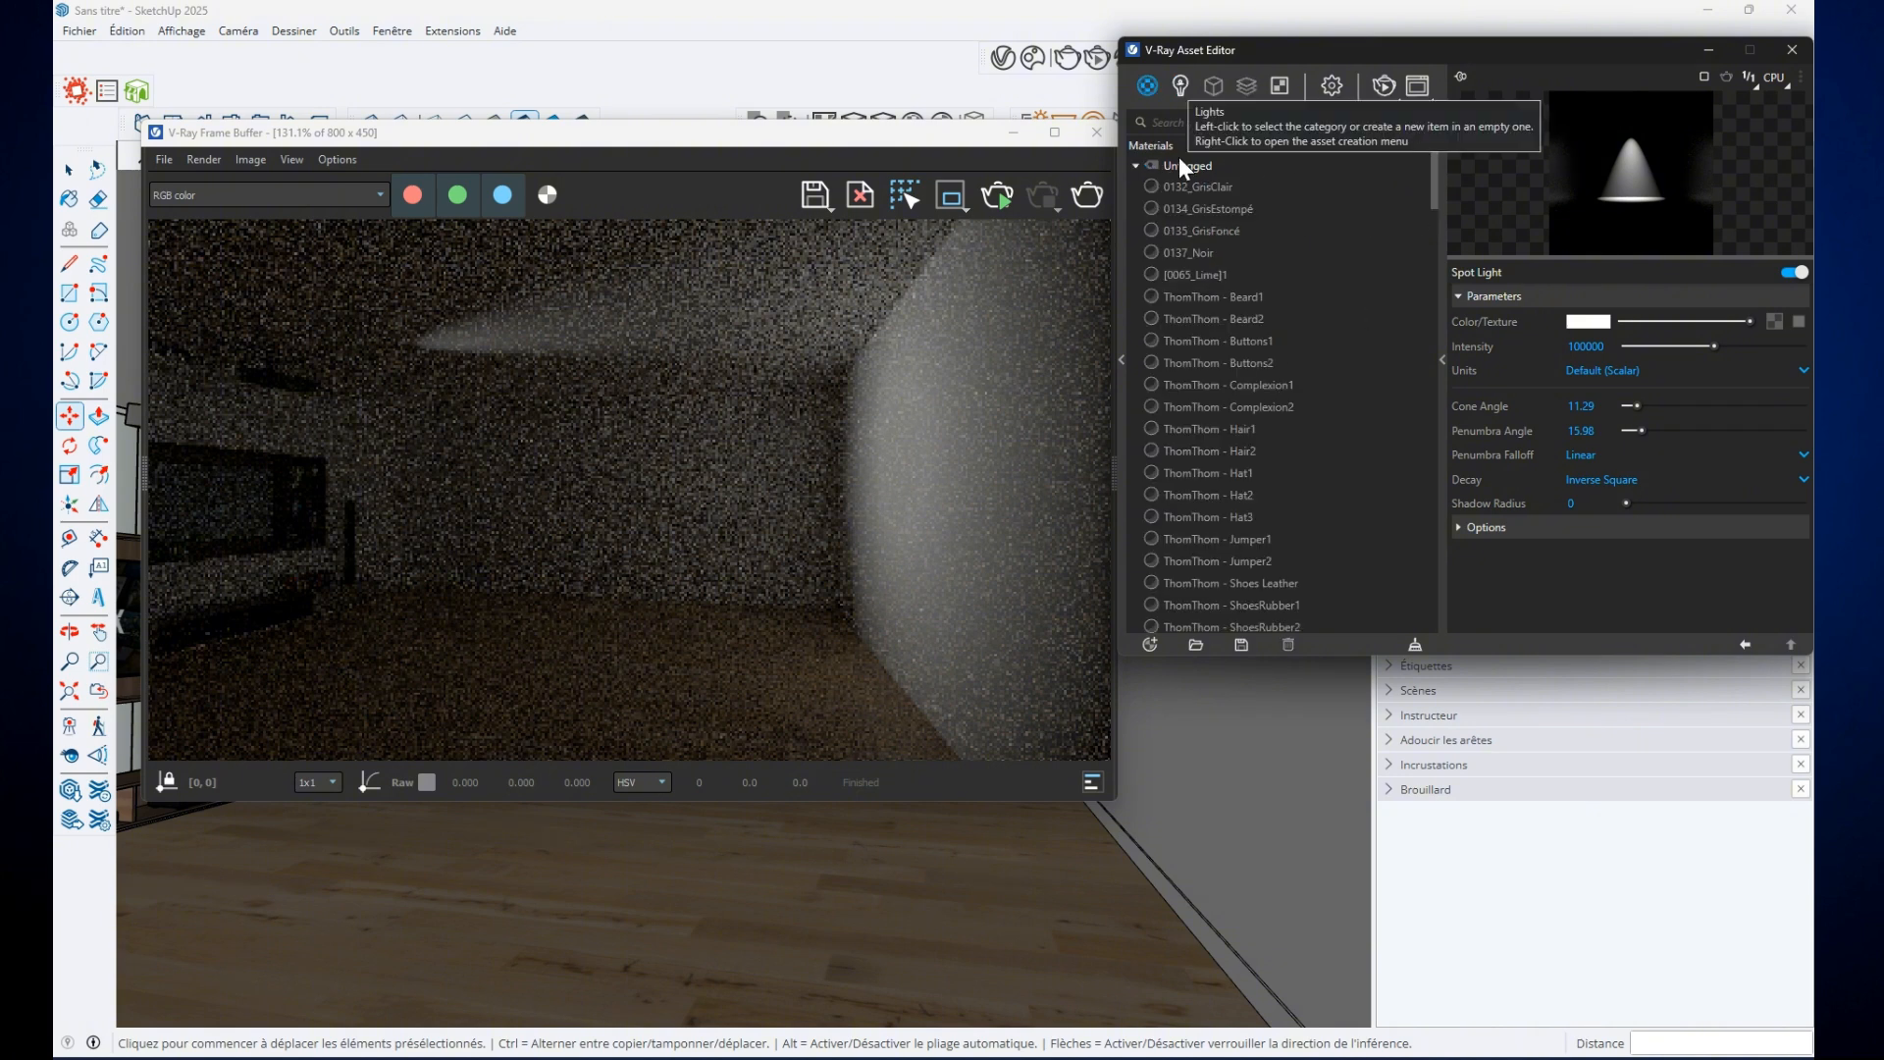
{"action": "scroll", "coordinate": [1224, 479], "scroll_direction": "down", "scroll_amount": 20}
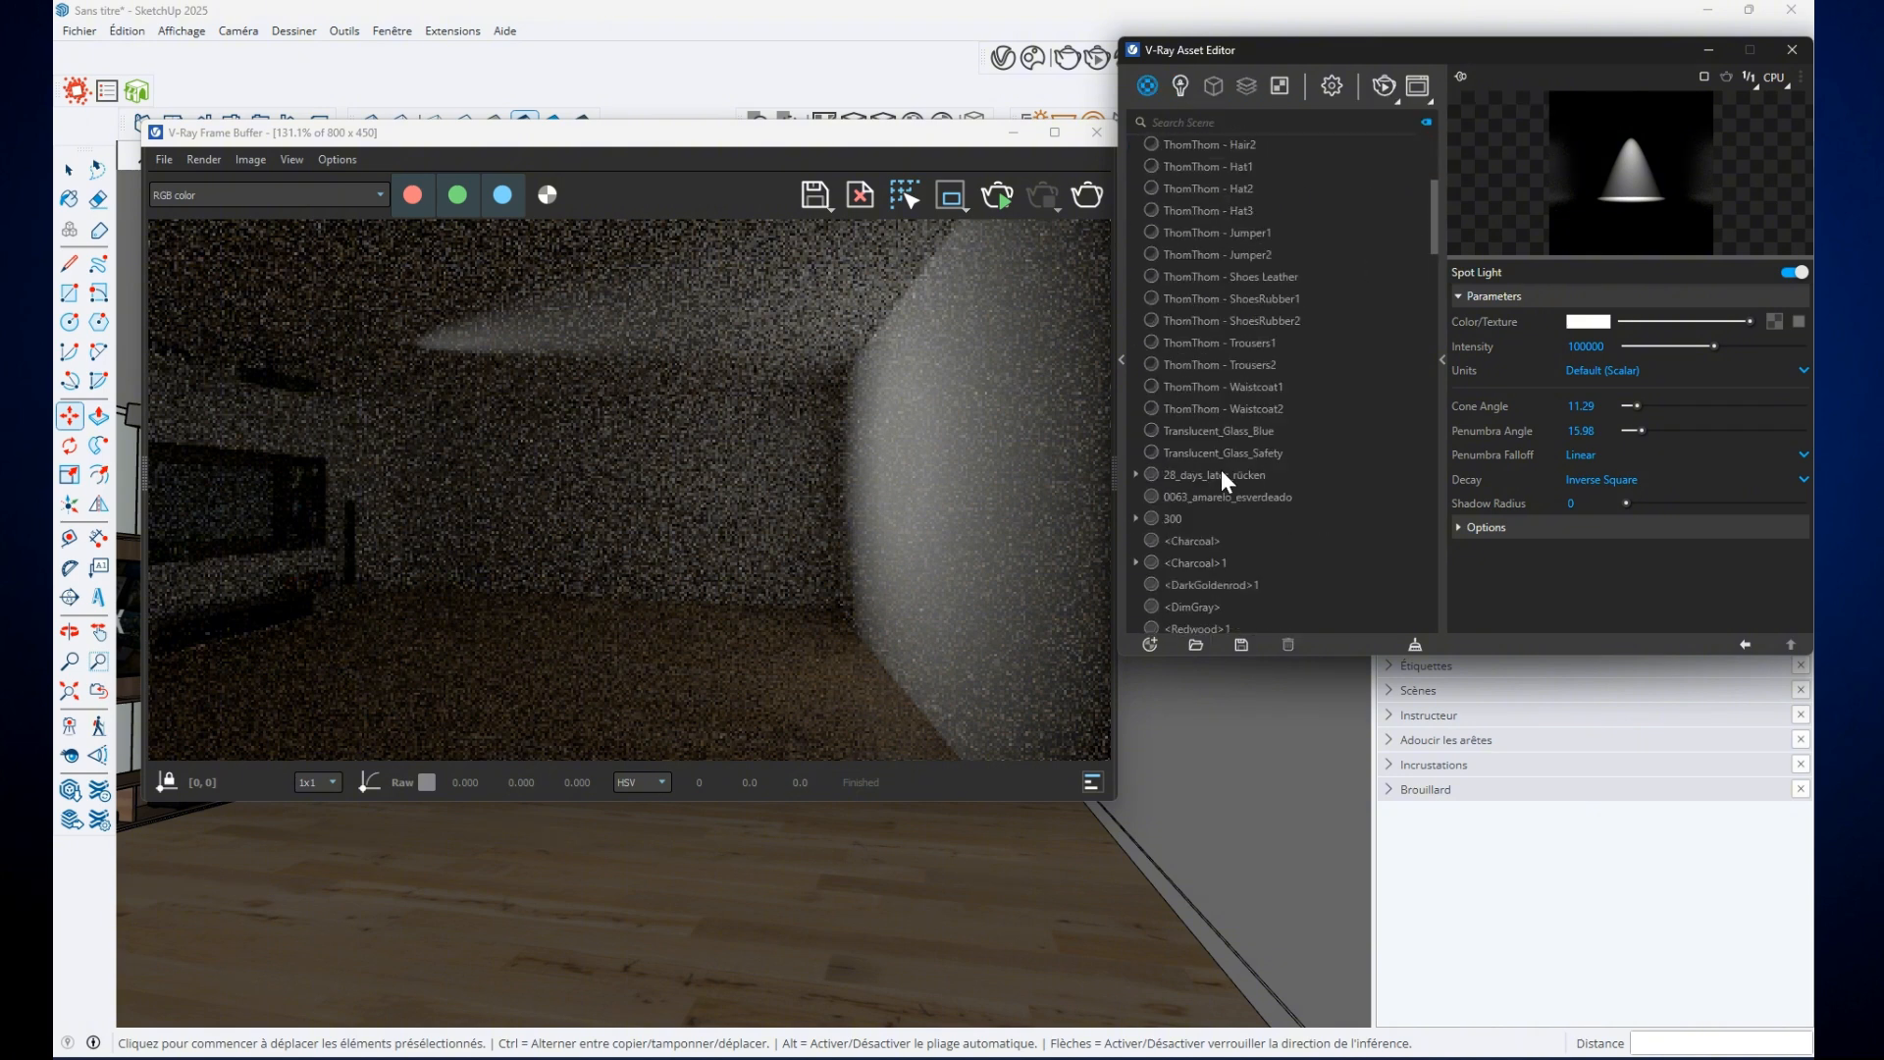
{"action": "left_click", "coordinate": [1192, 188]}
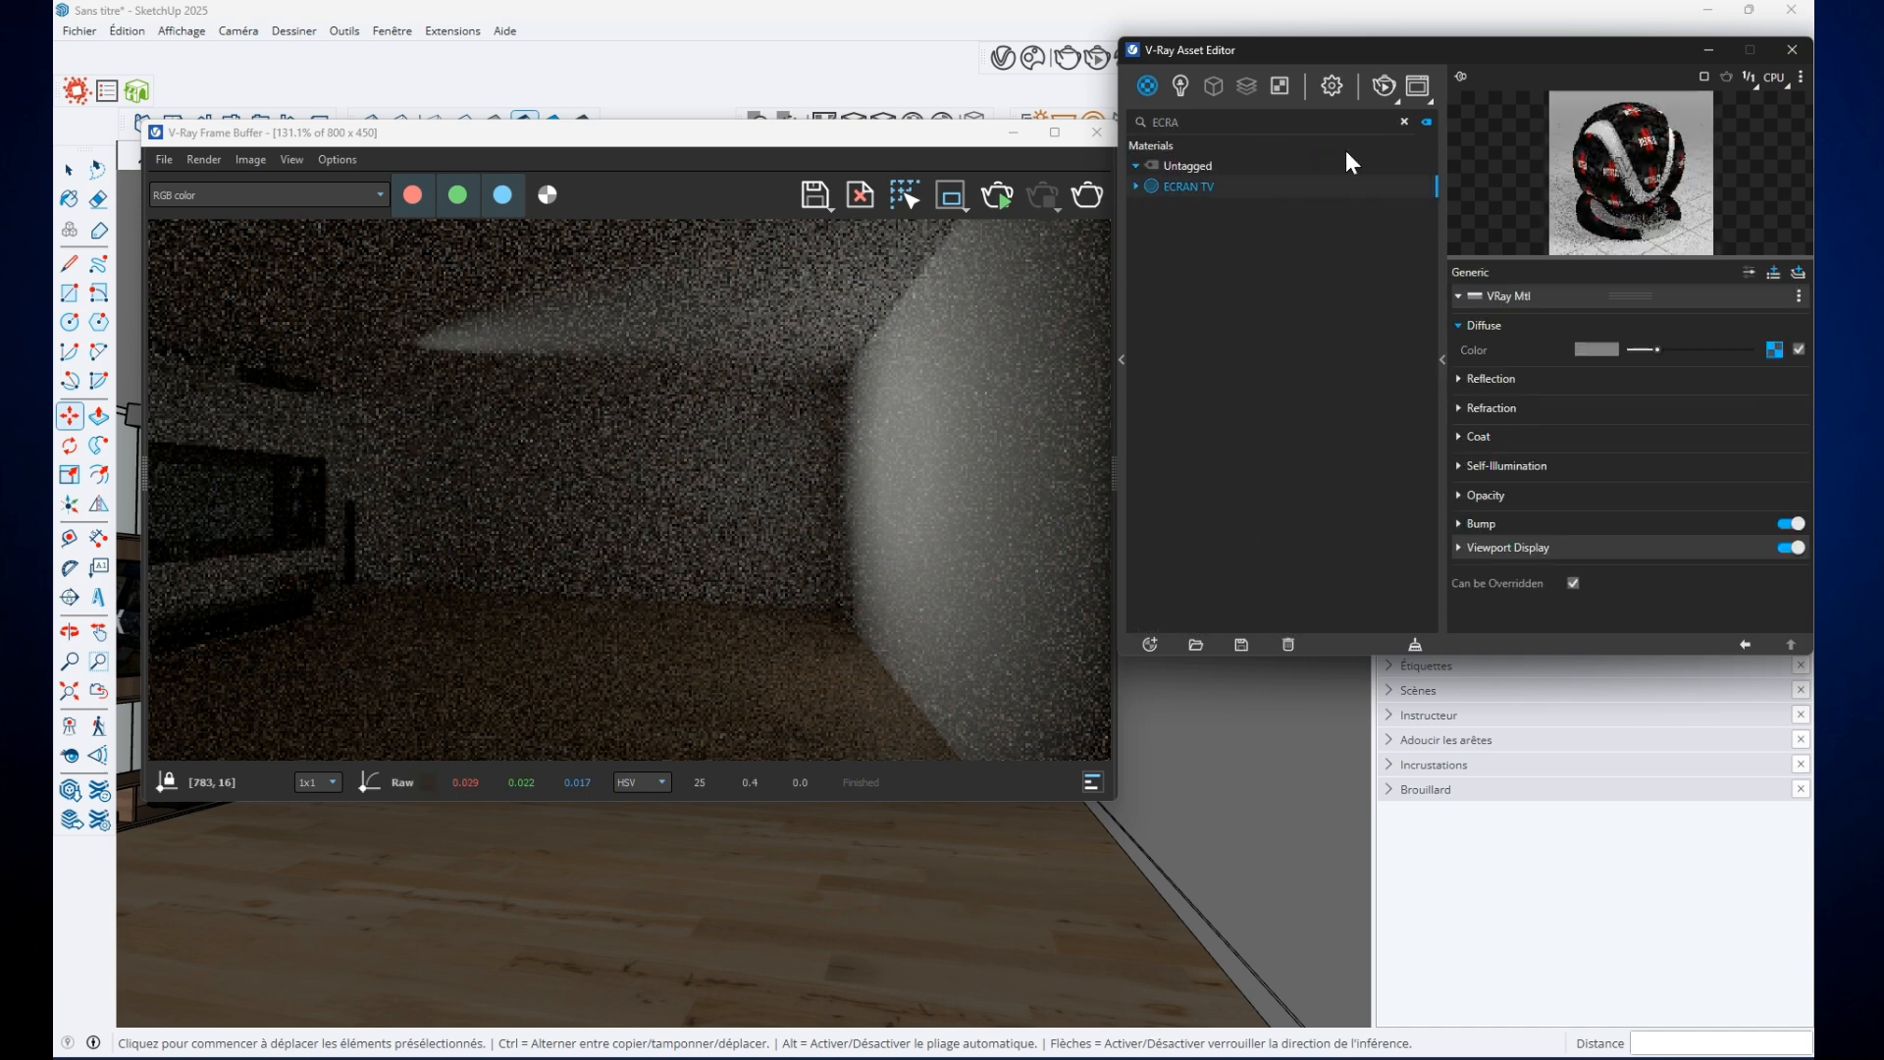
{"action": "right_click", "coordinate": [1772, 349]}
{"action": "left_click", "coordinate": [1722, 364]}
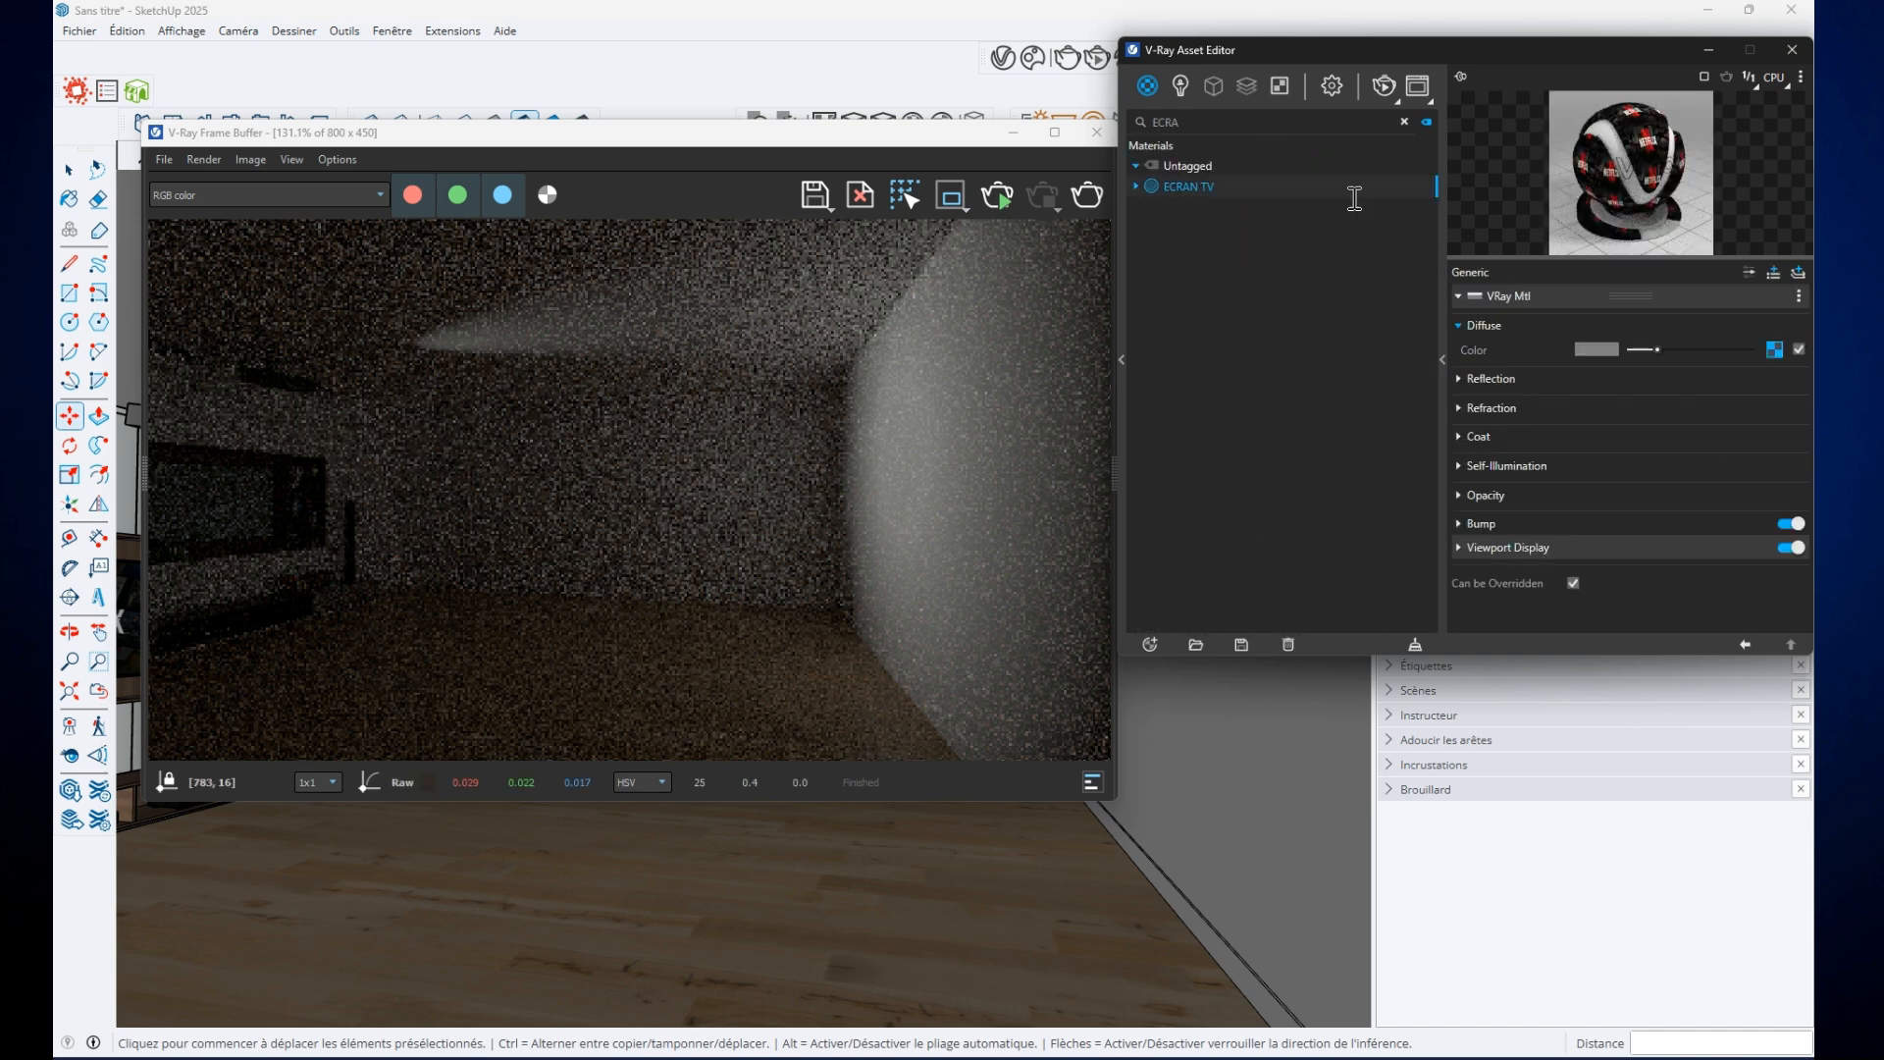
Paste the copied Netflix texture as an instance into the spot light's colour texture
{"action": "left_click", "coordinate": [1404, 122]}
{"action": "left_click", "coordinate": [1181, 86]}
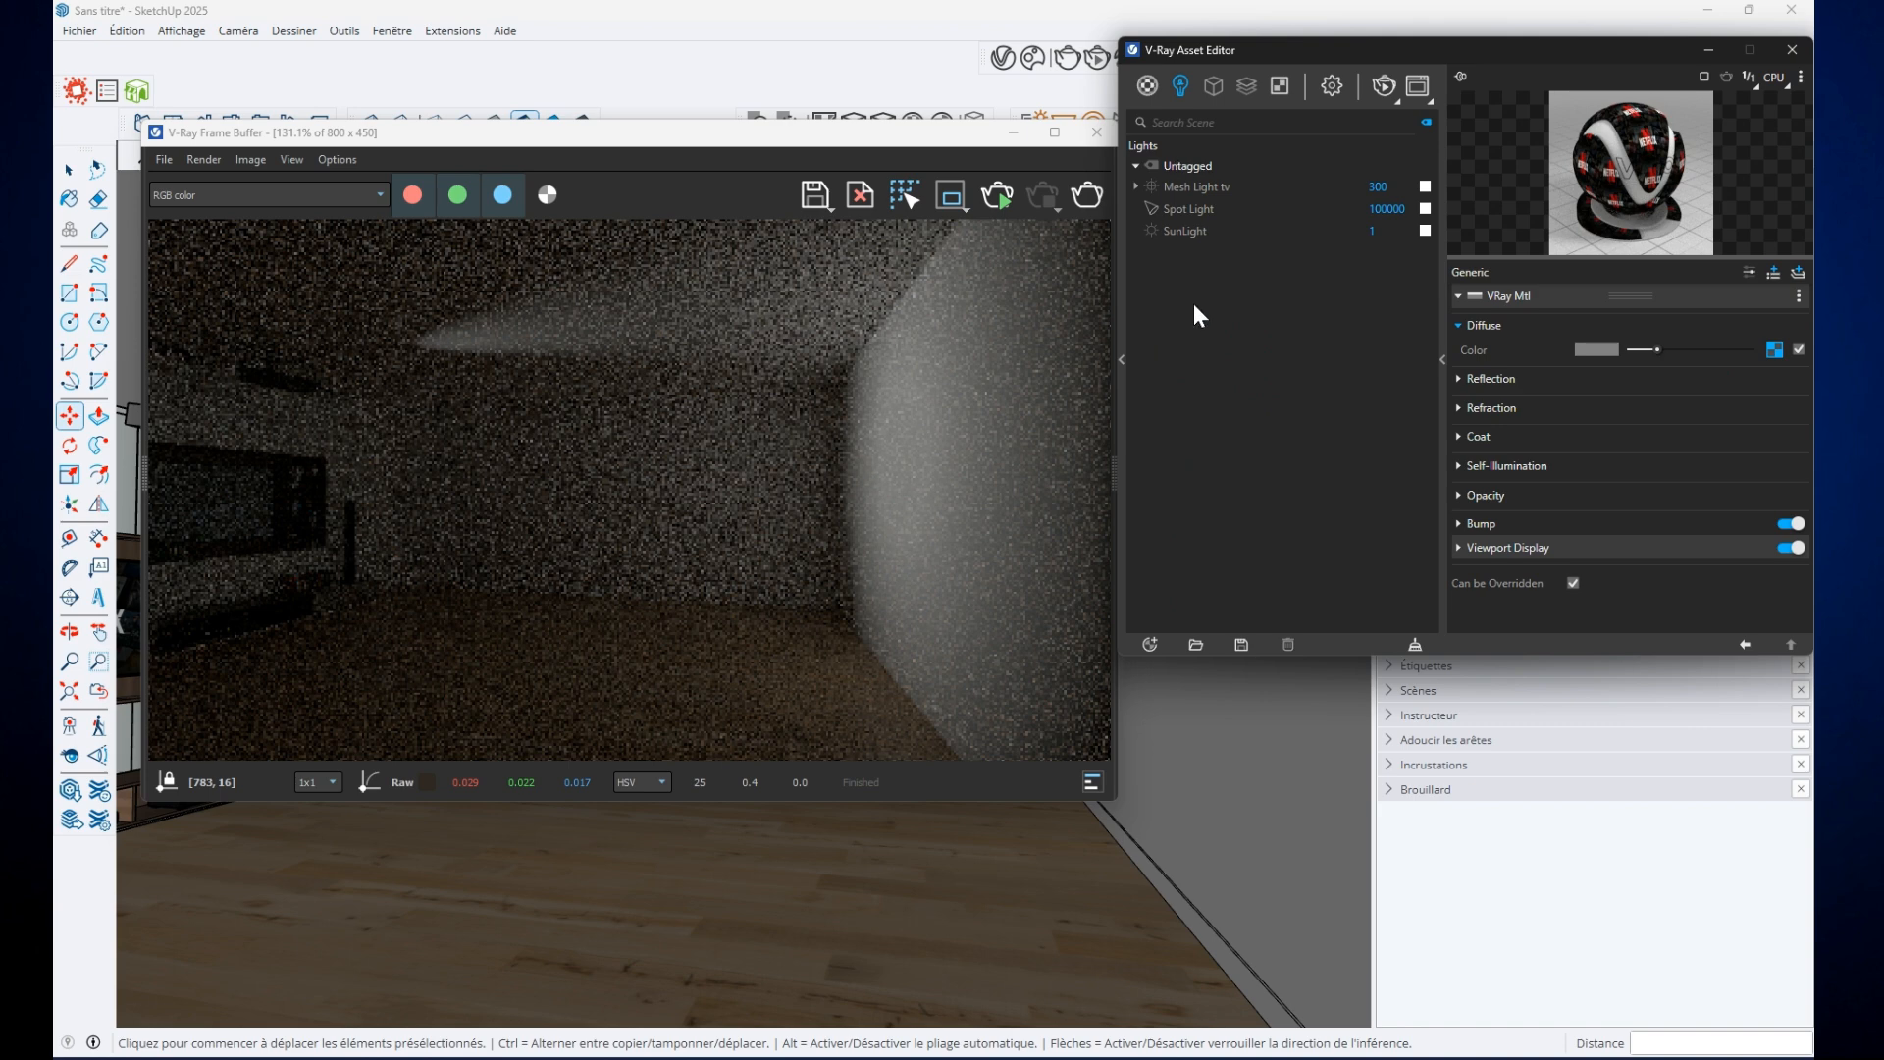
{"action": "left_click", "coordinate": [1188, 209]}
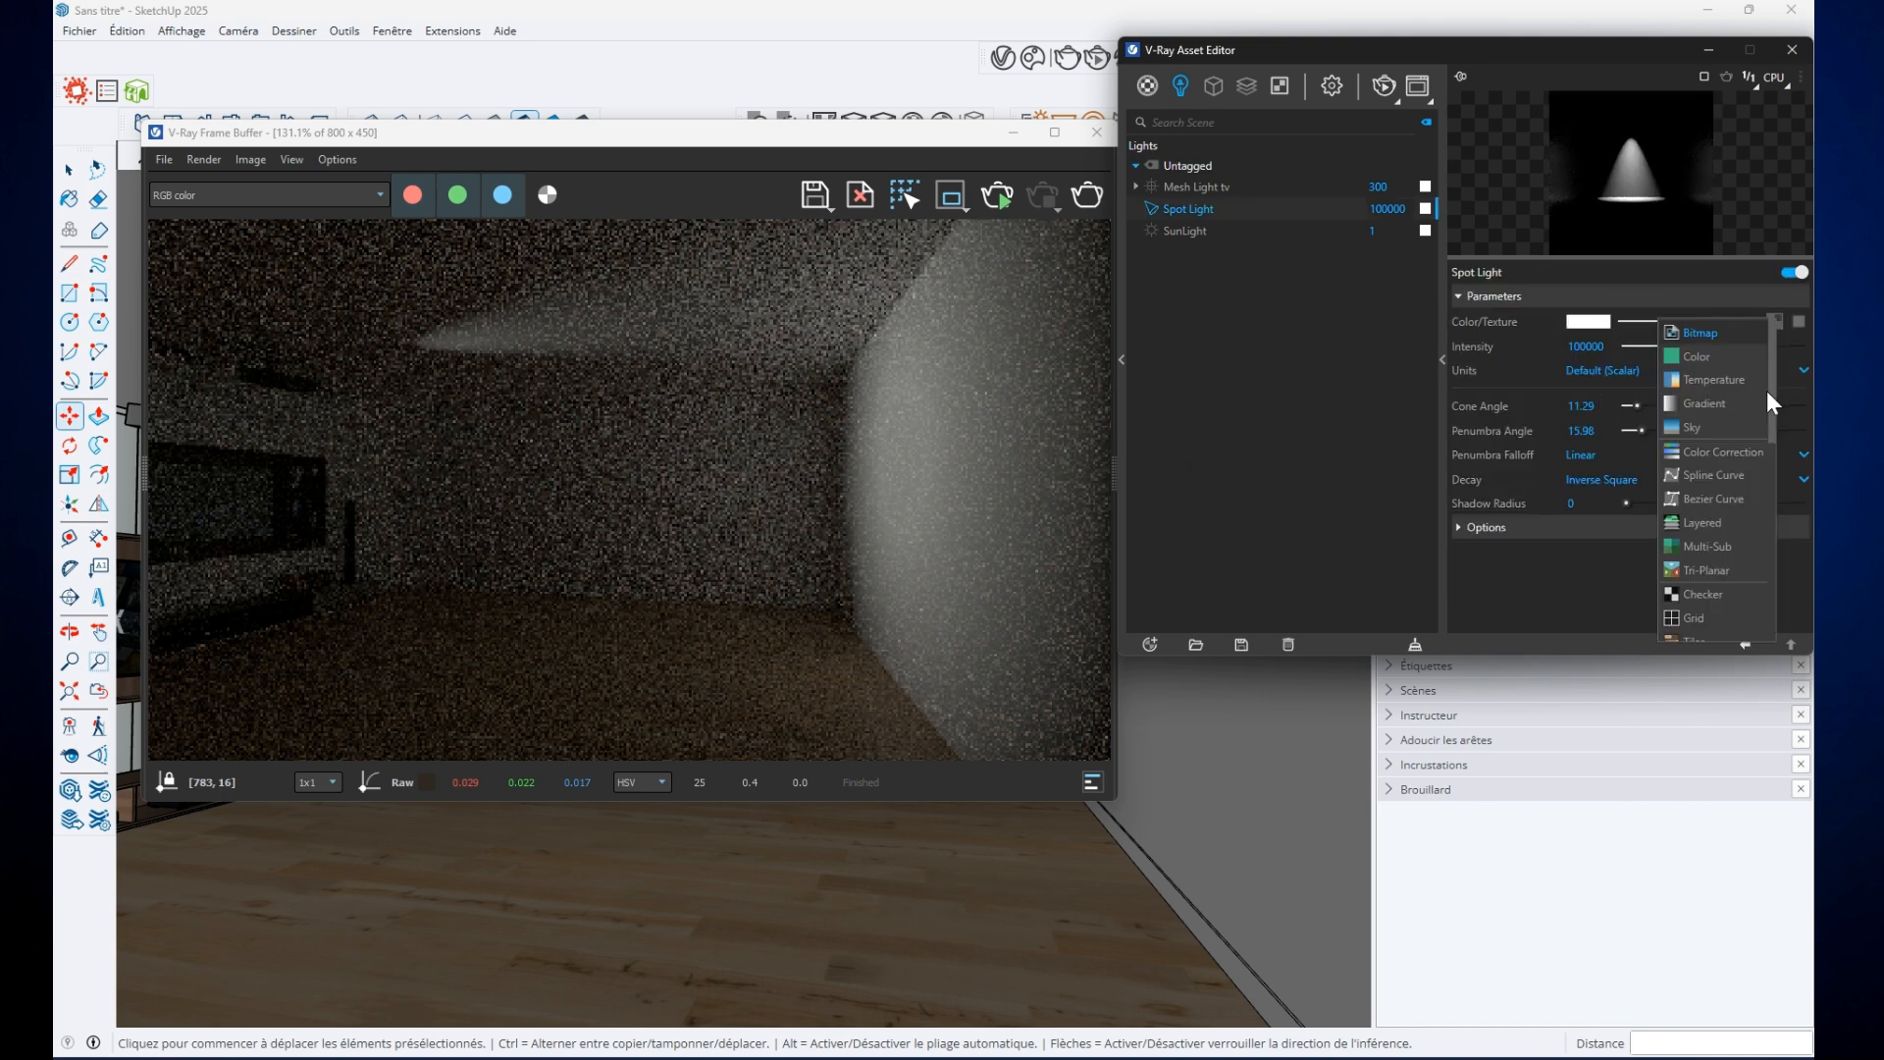
{"action": "right_click", "coordinate": [1776, 321]}
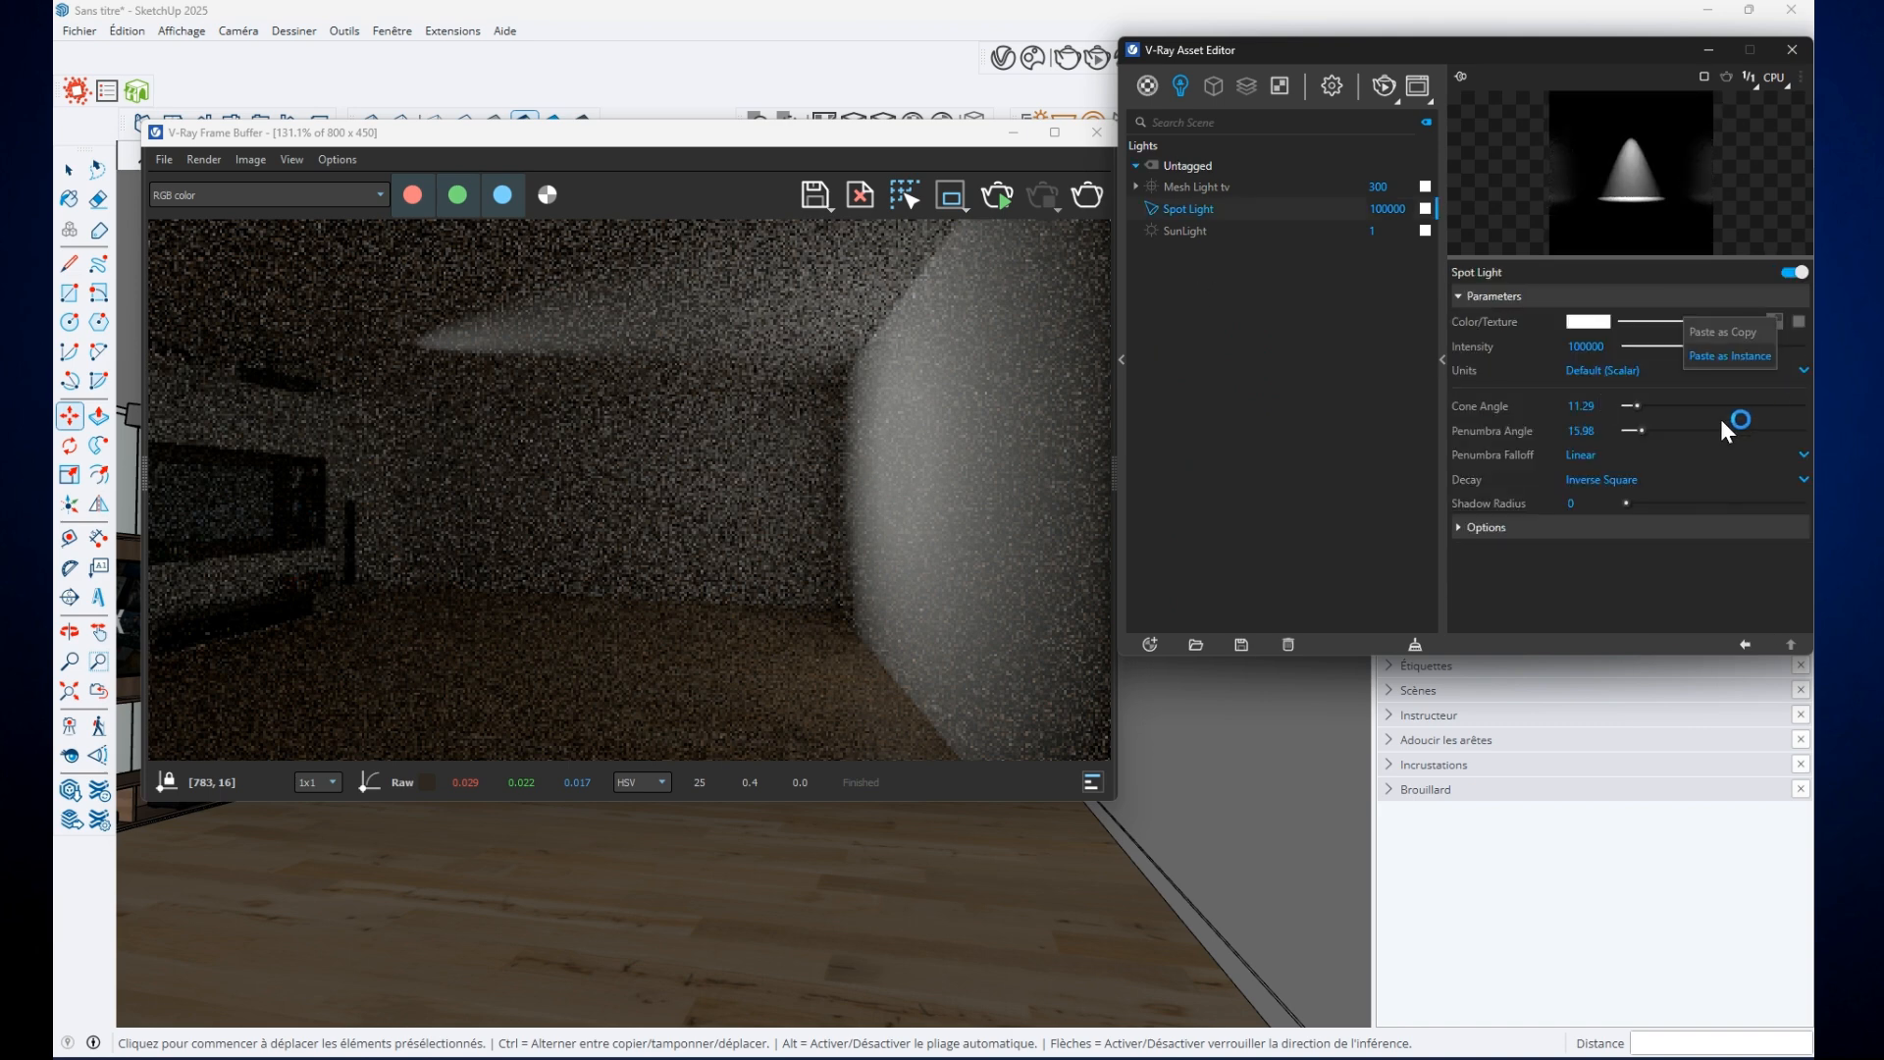
{"action": "left_click", "coordinate": [1724, 355]}
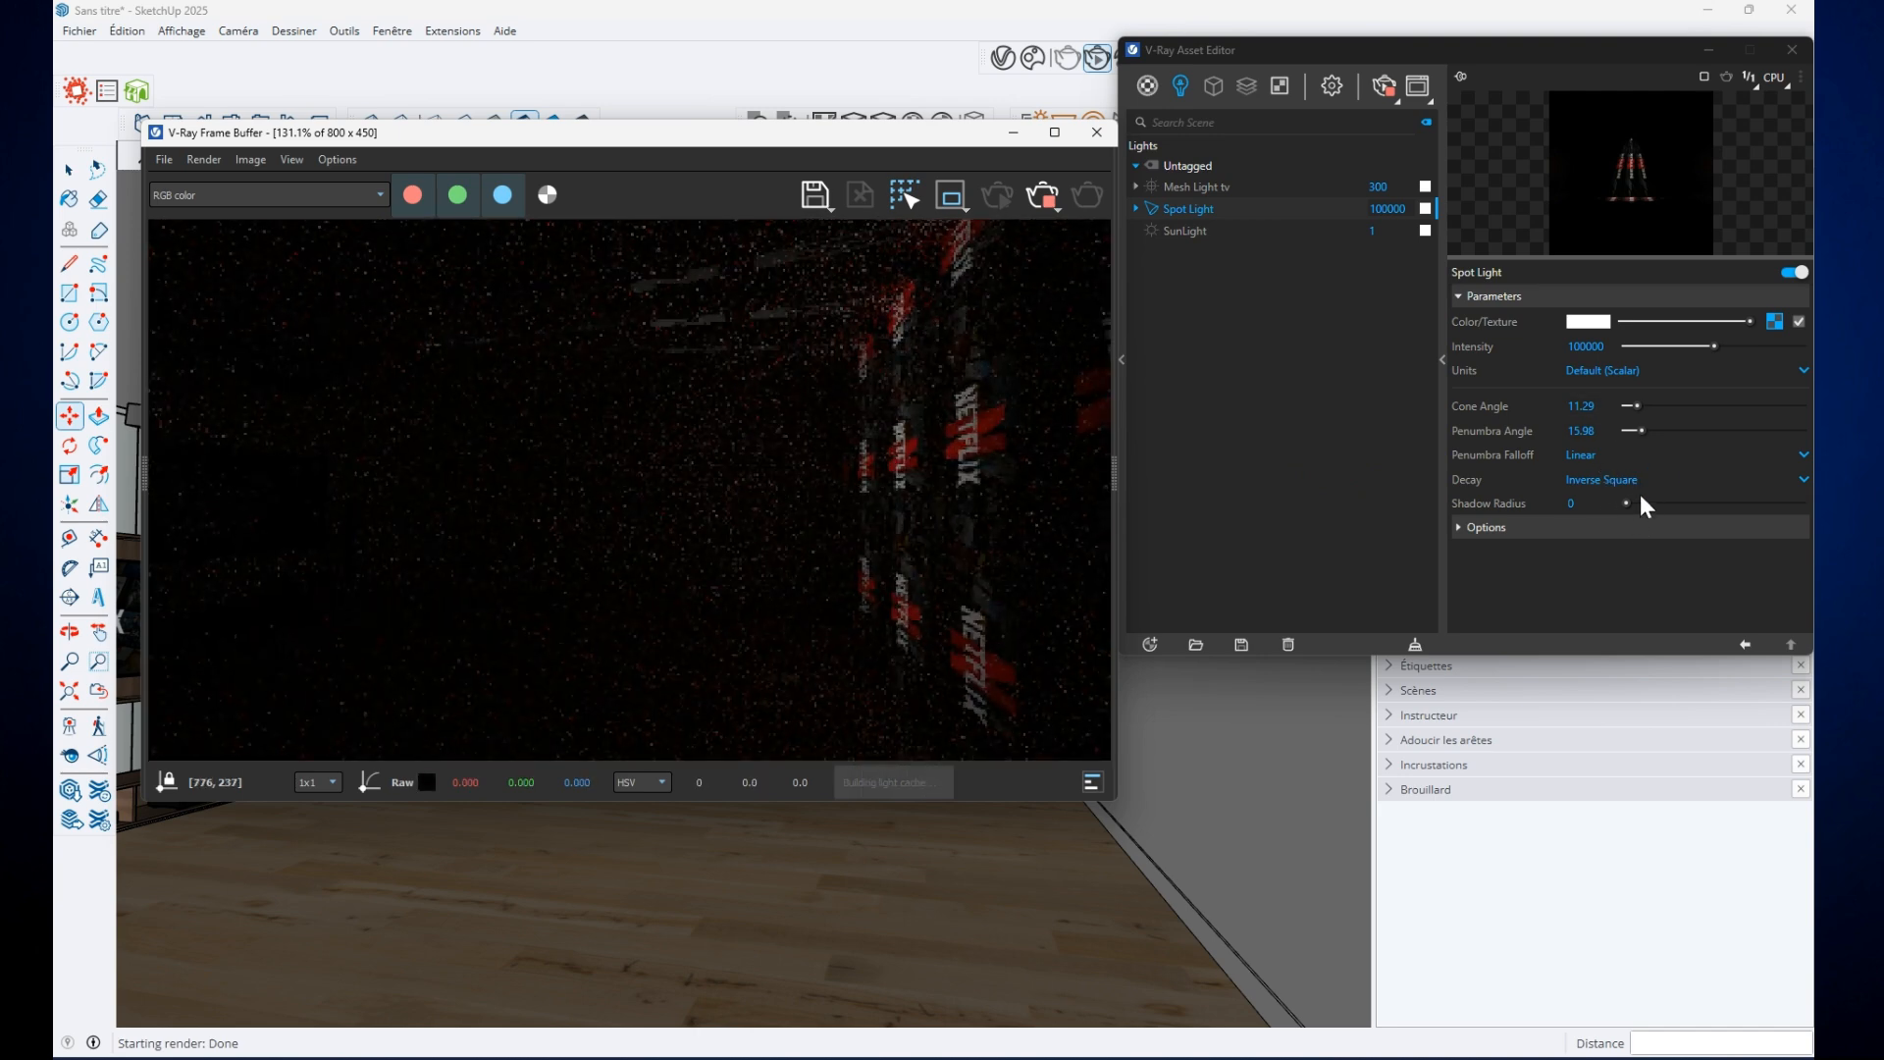
Set the spot light's cone angle to about 42.28 and its penumbra angle to about 3.77
{"action": "left_click_drag", "start_coordinate": [1657, 431], "coordinate": [1688, 431]}
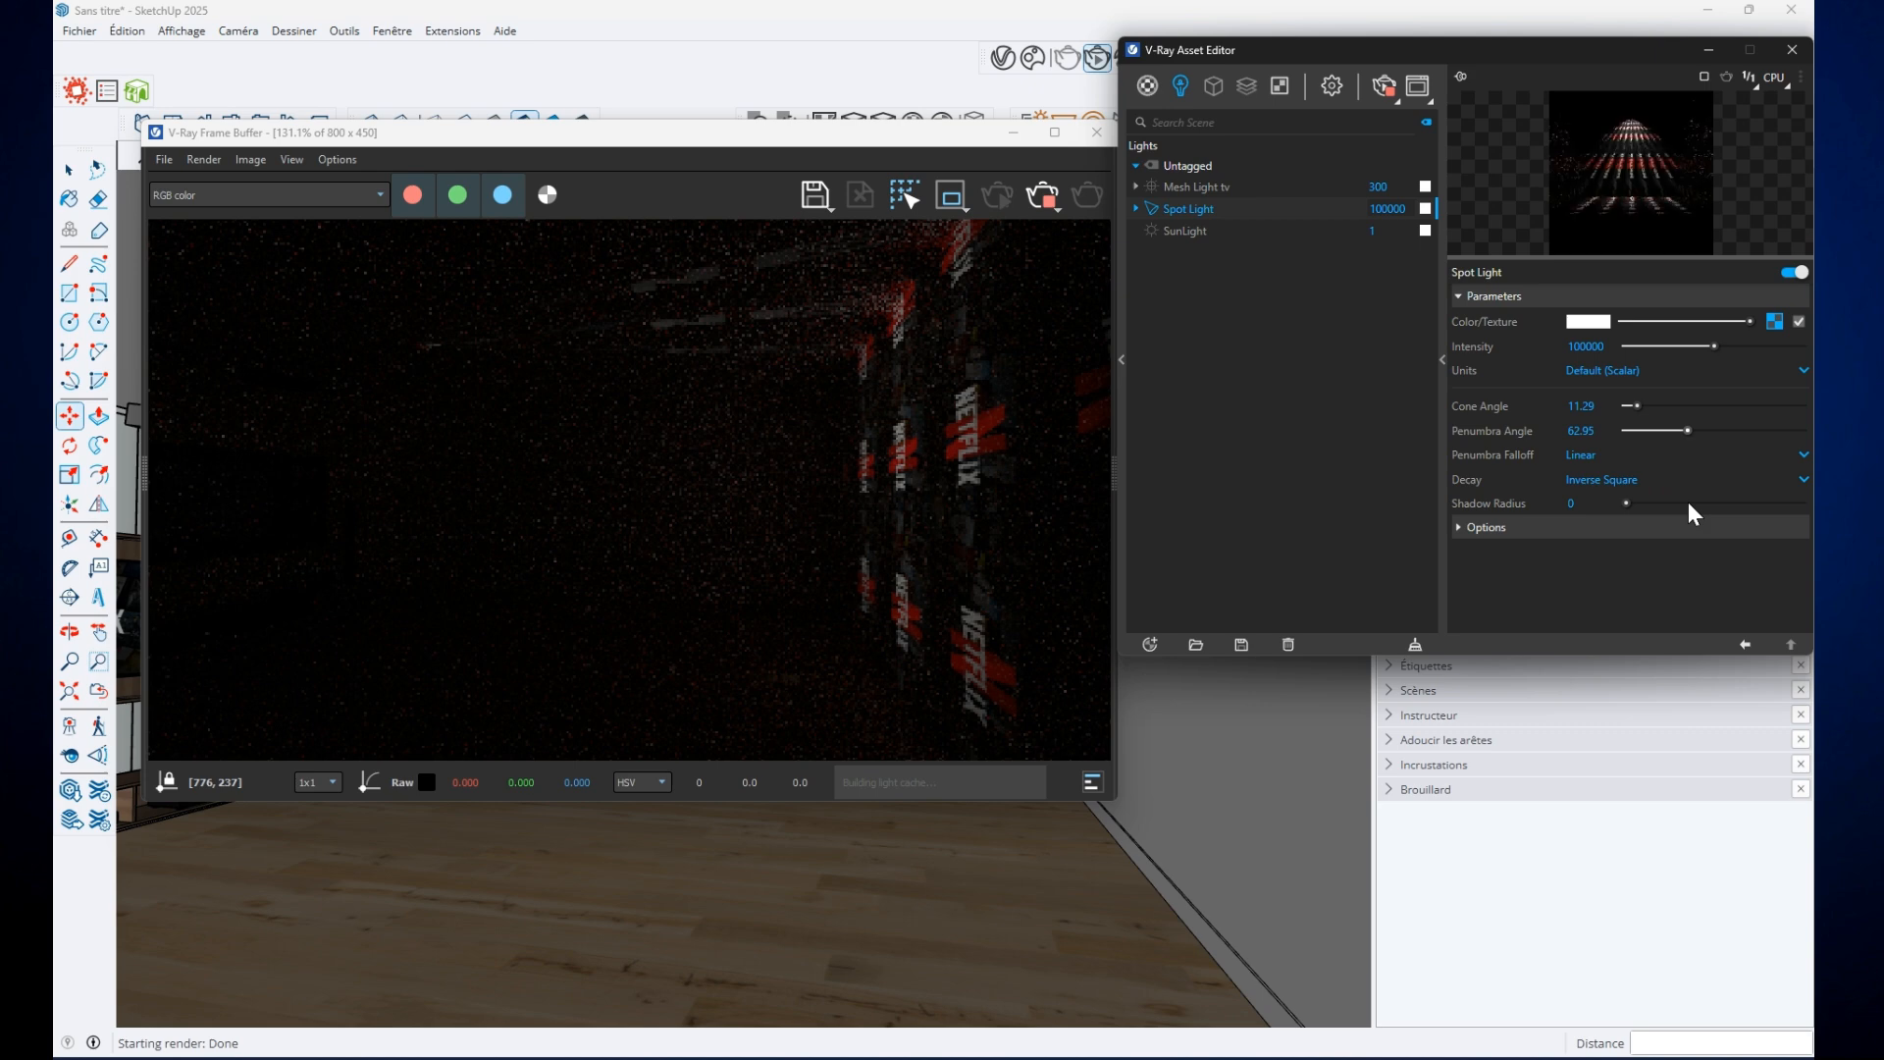
{"action": "mouse_move", "coordinate": [1688, 502]}
{"action": "left_mouse_down"}
{"action": "mouse_move", "coordinate": [1629, 504]}
{"action": "mouse_move", "coordinate": [1669, 474]}
{"action": "left_mouse_up"}
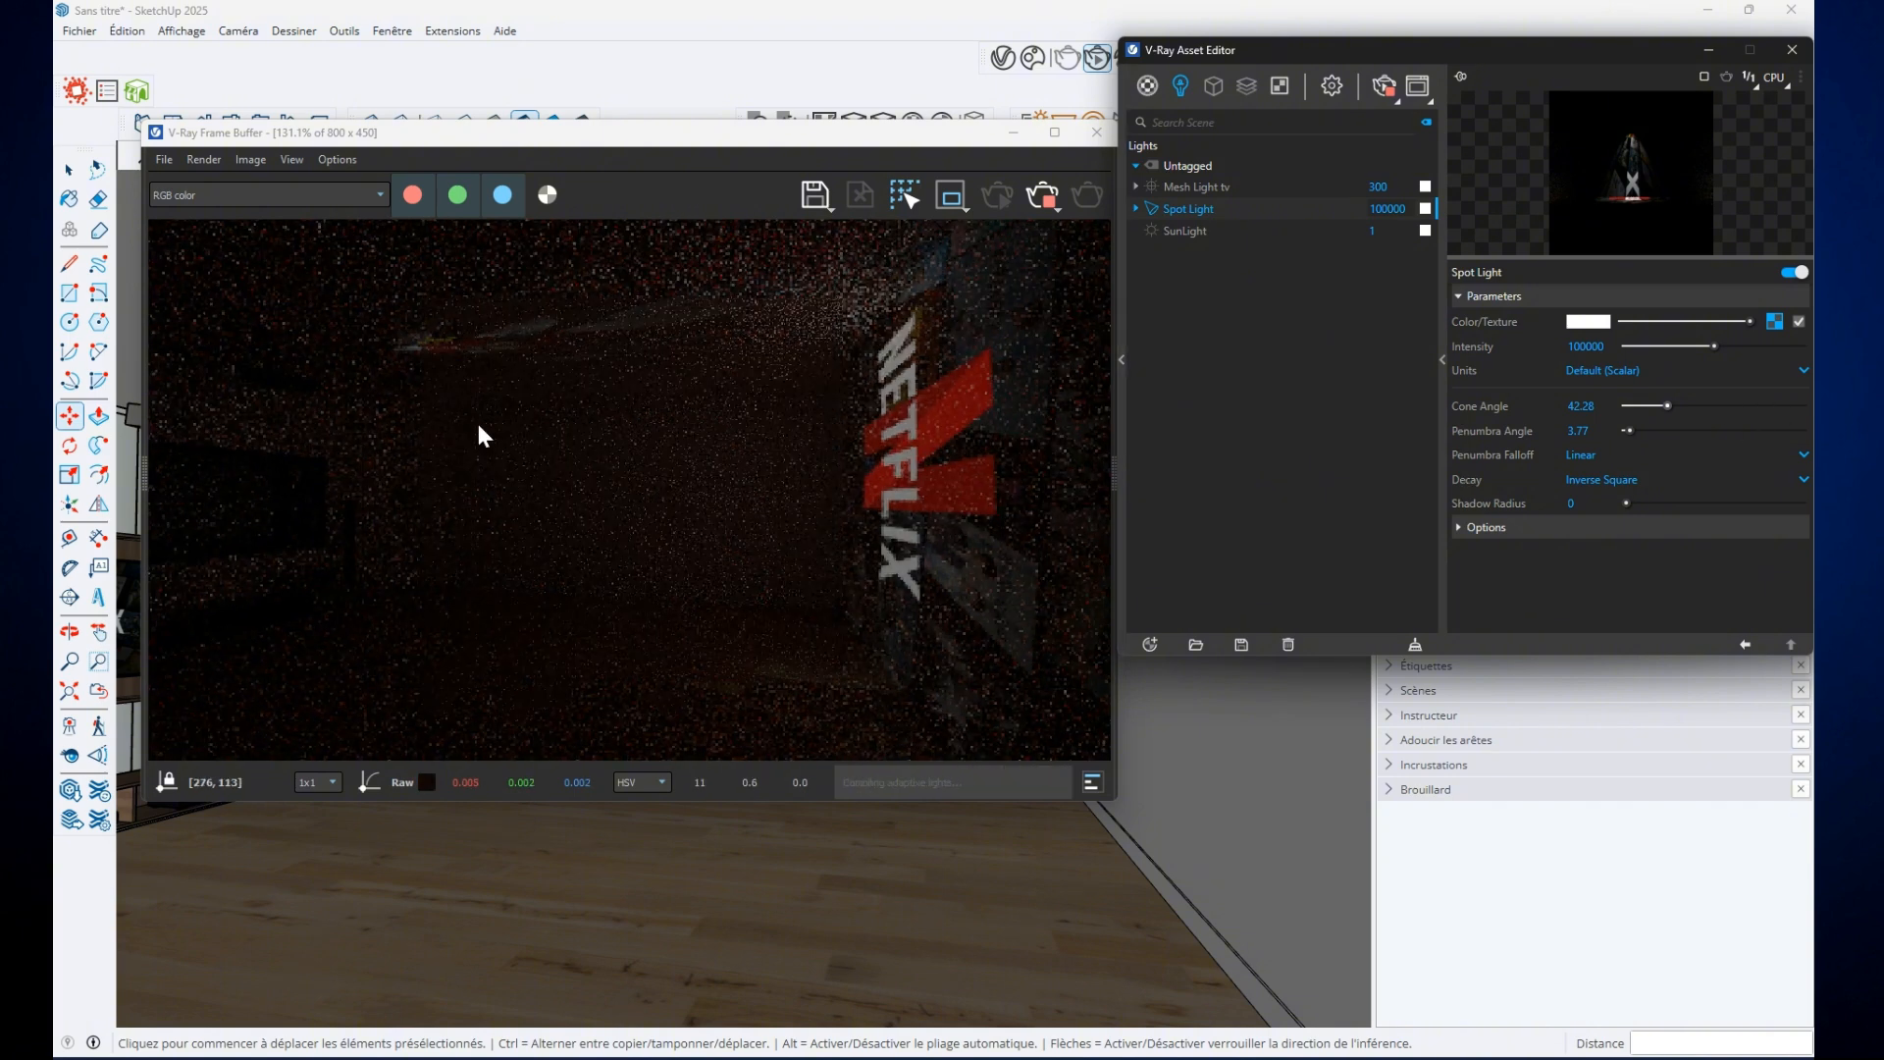
Try a 90-degree rotation and U and V mirroring on the spot light's bitmap, and reset its rotation to 0
{"action": "left_click", "coordinate": [1774, 320]}
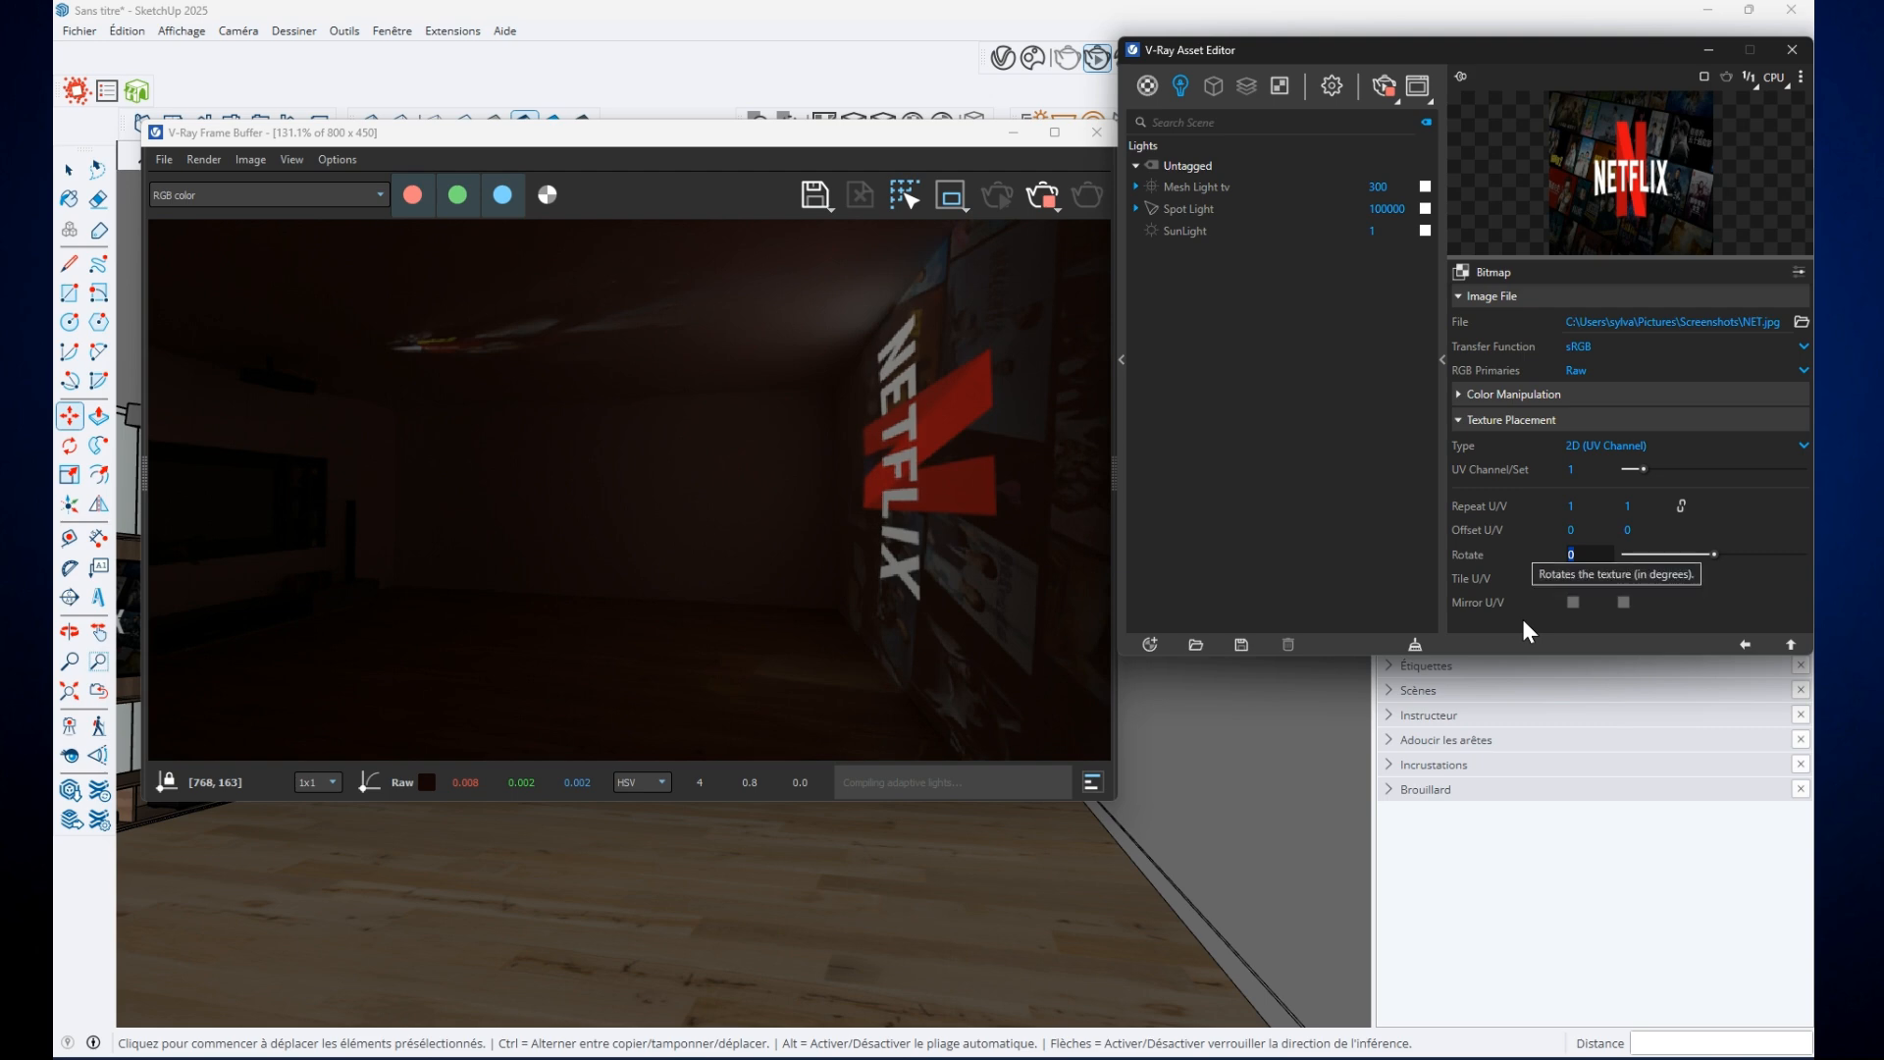
{"action": "type", "text": "90"}
{"action": "key", "text": "Return"}
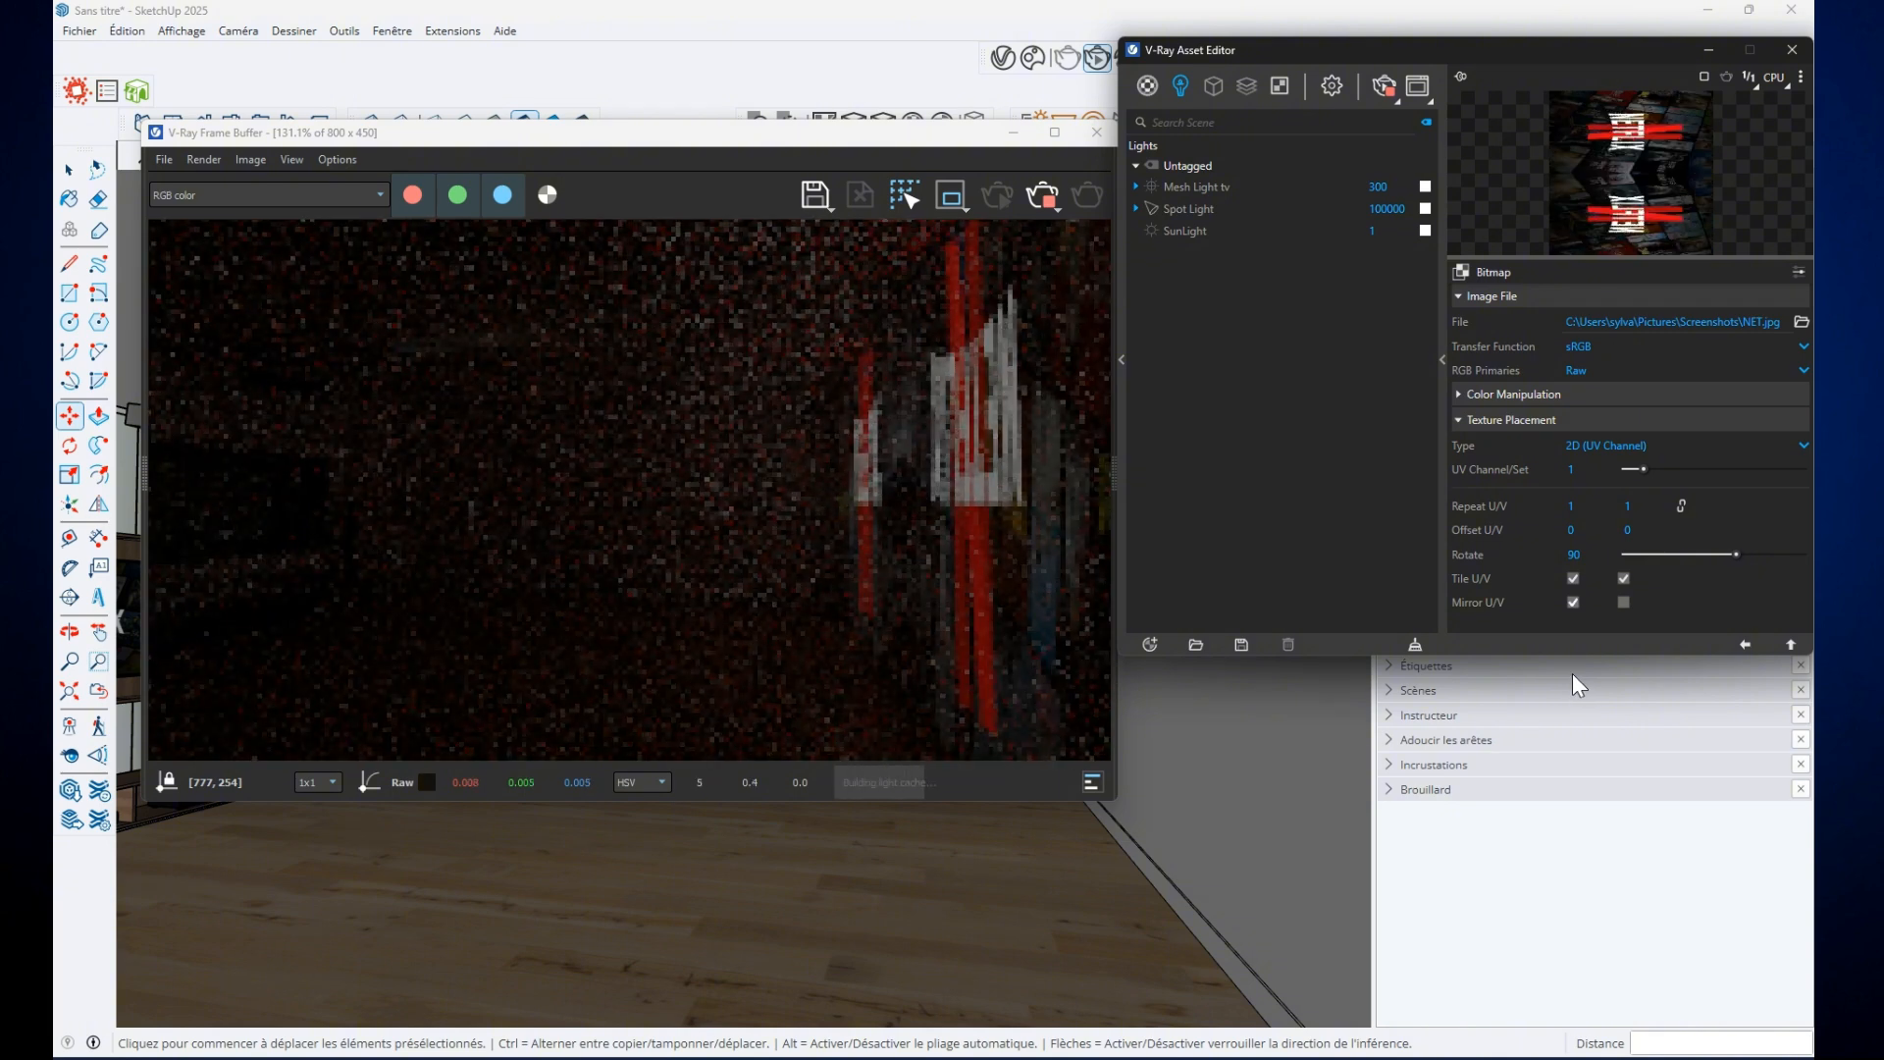
{"action": "left_click", "coordinate": [1573, 602]}
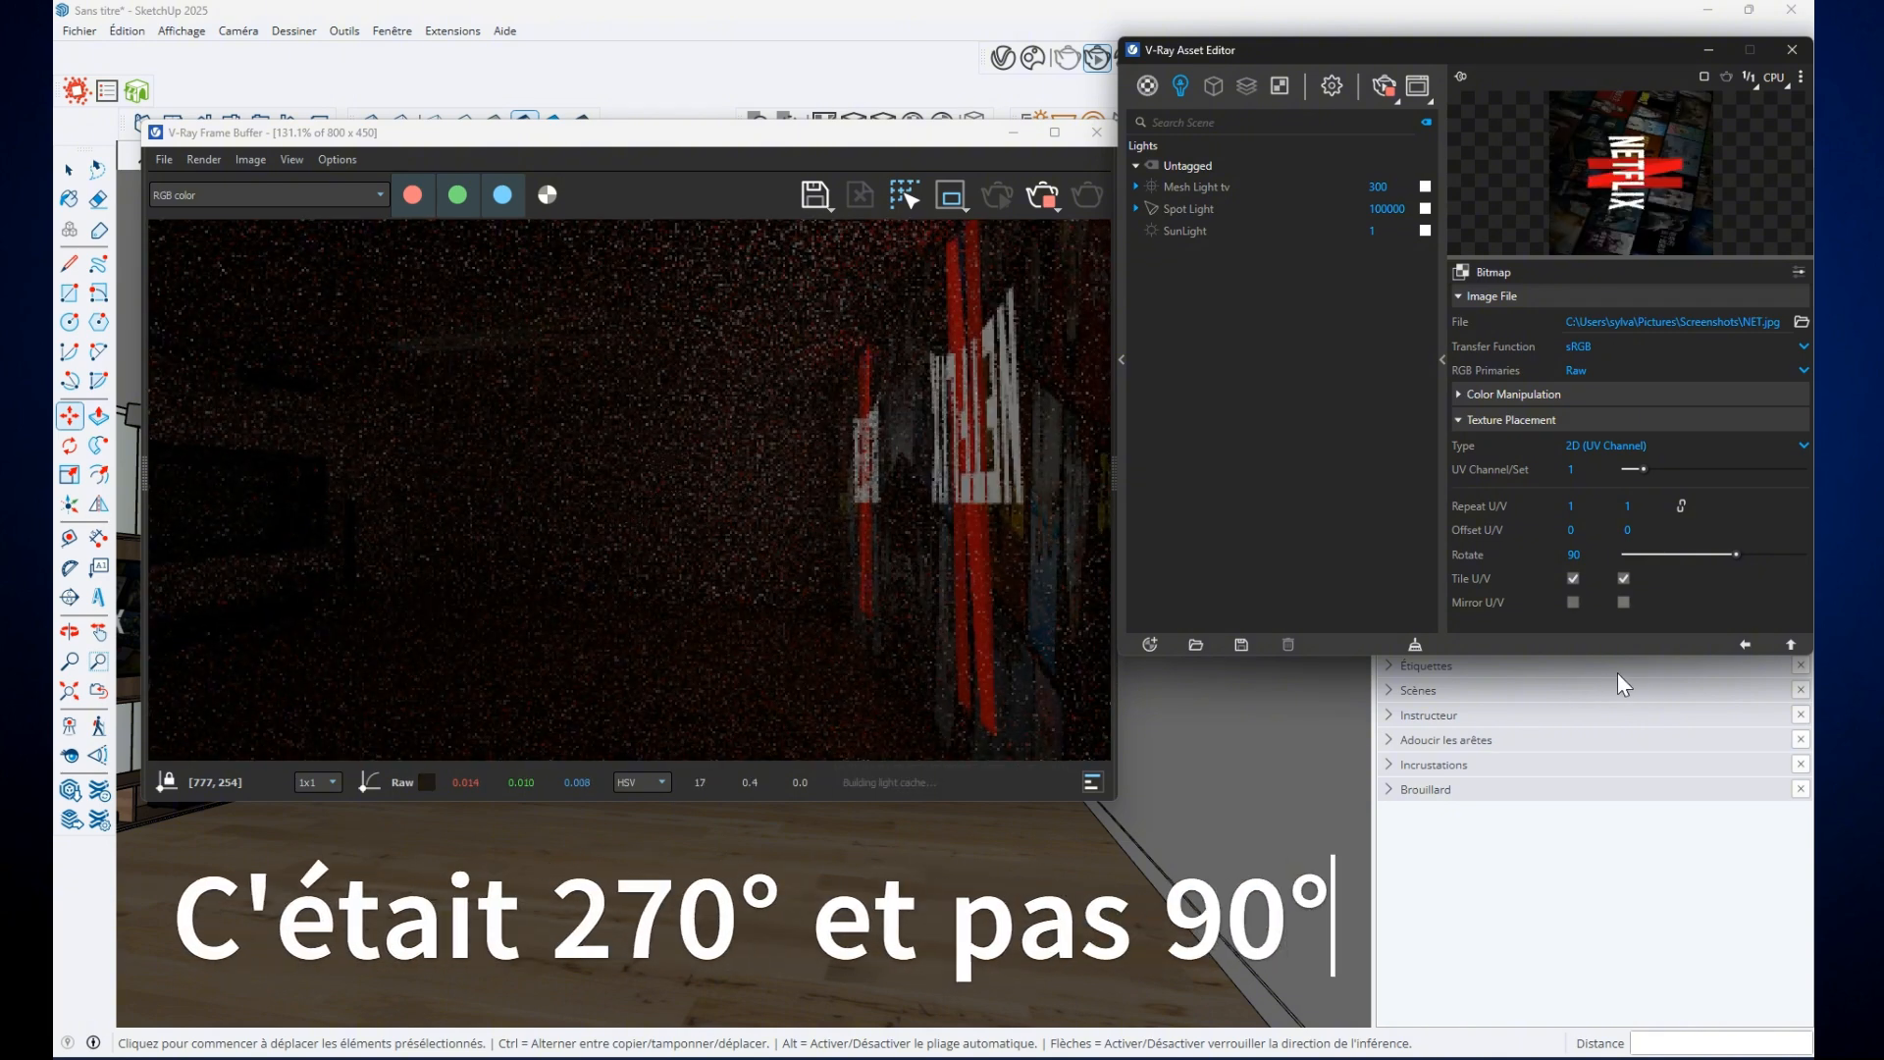
{"action": "left_click", "coordinate": [1624, 603]}
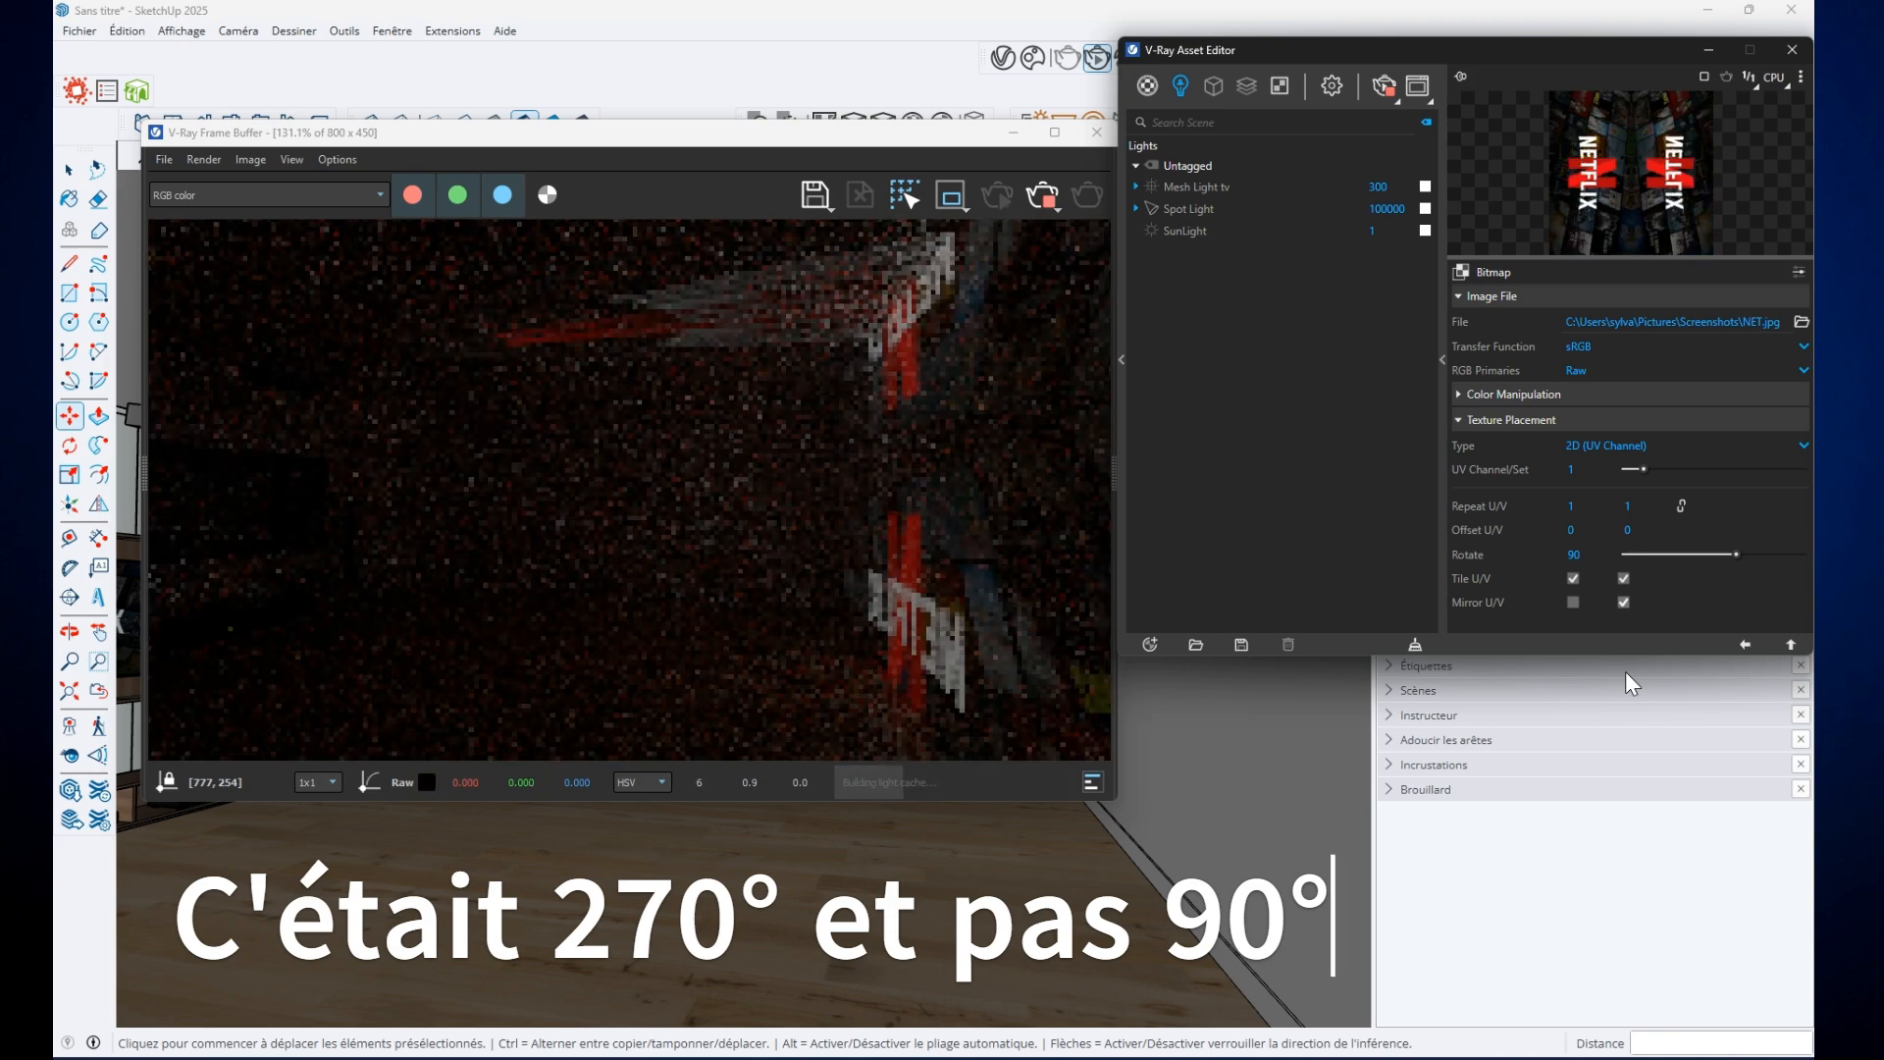
{"action": "left_click", "coordinate": [1624, 603]}
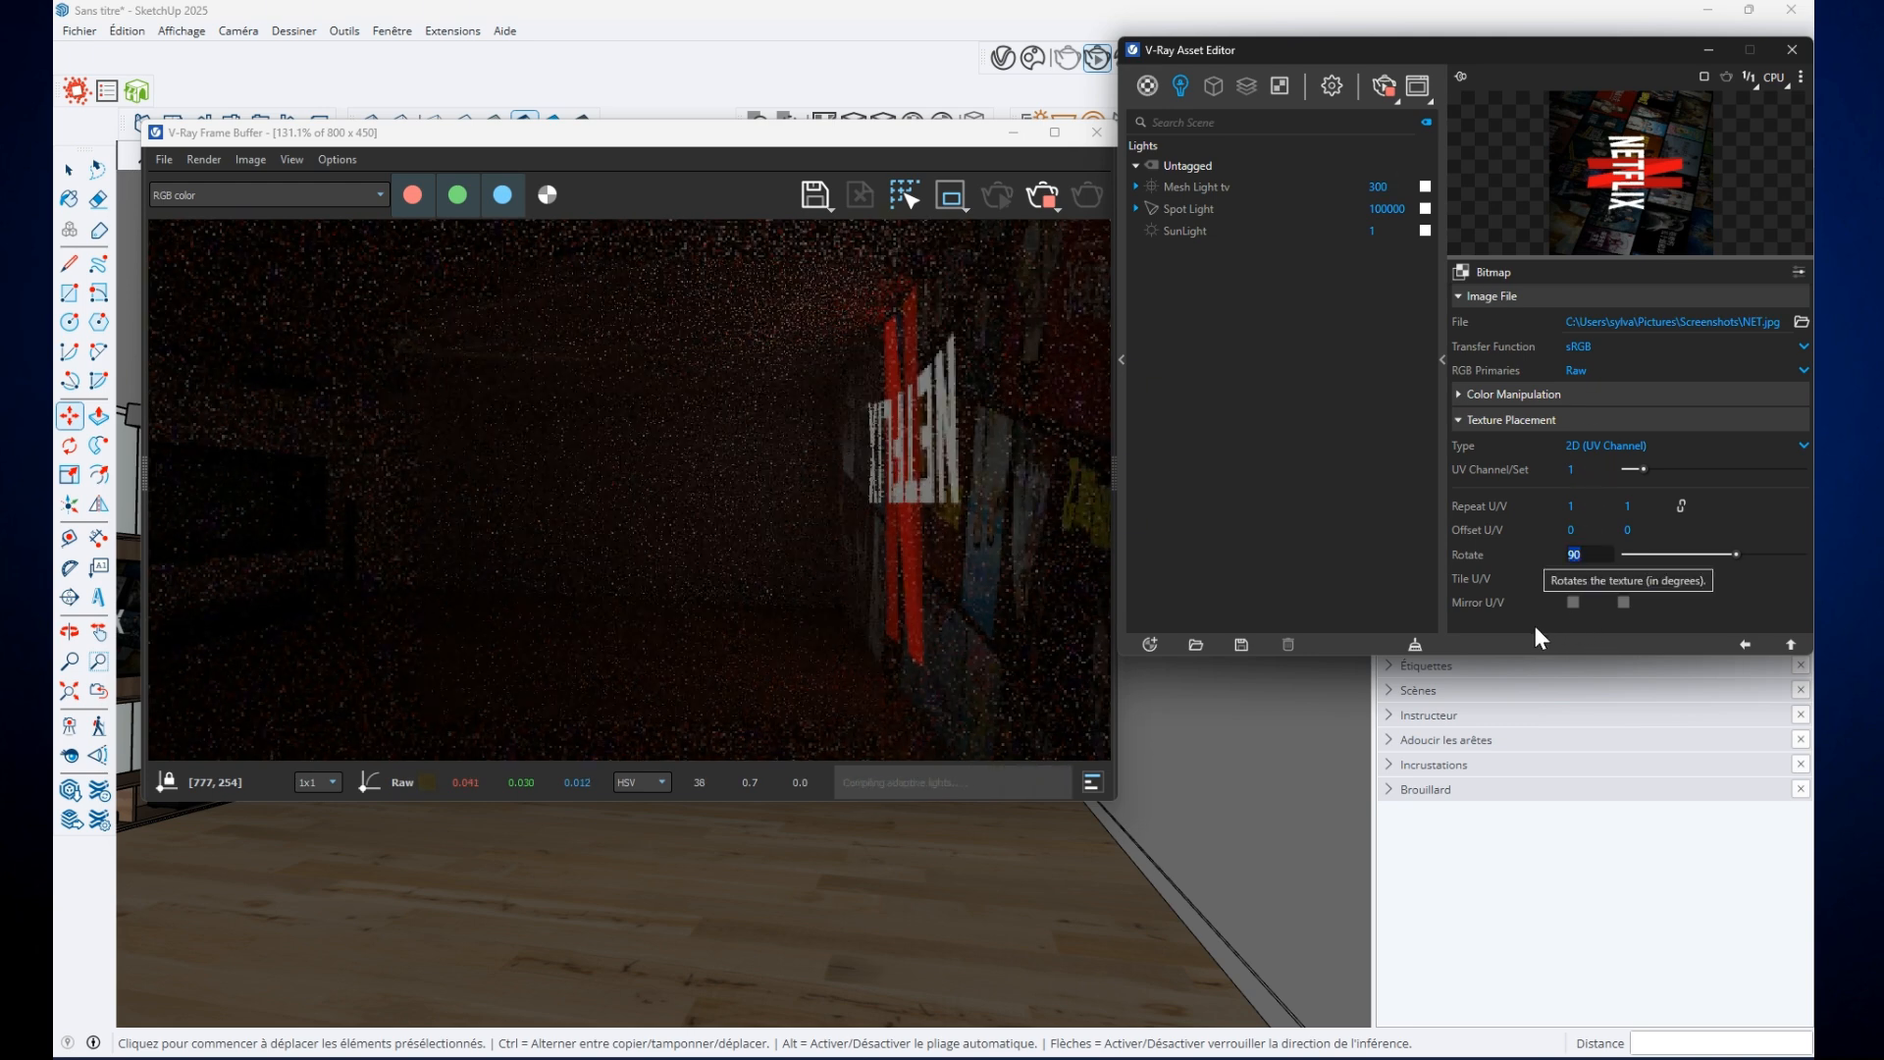
{"action": "type", "text": "0"}
{"action": "key", "text": "Return"}
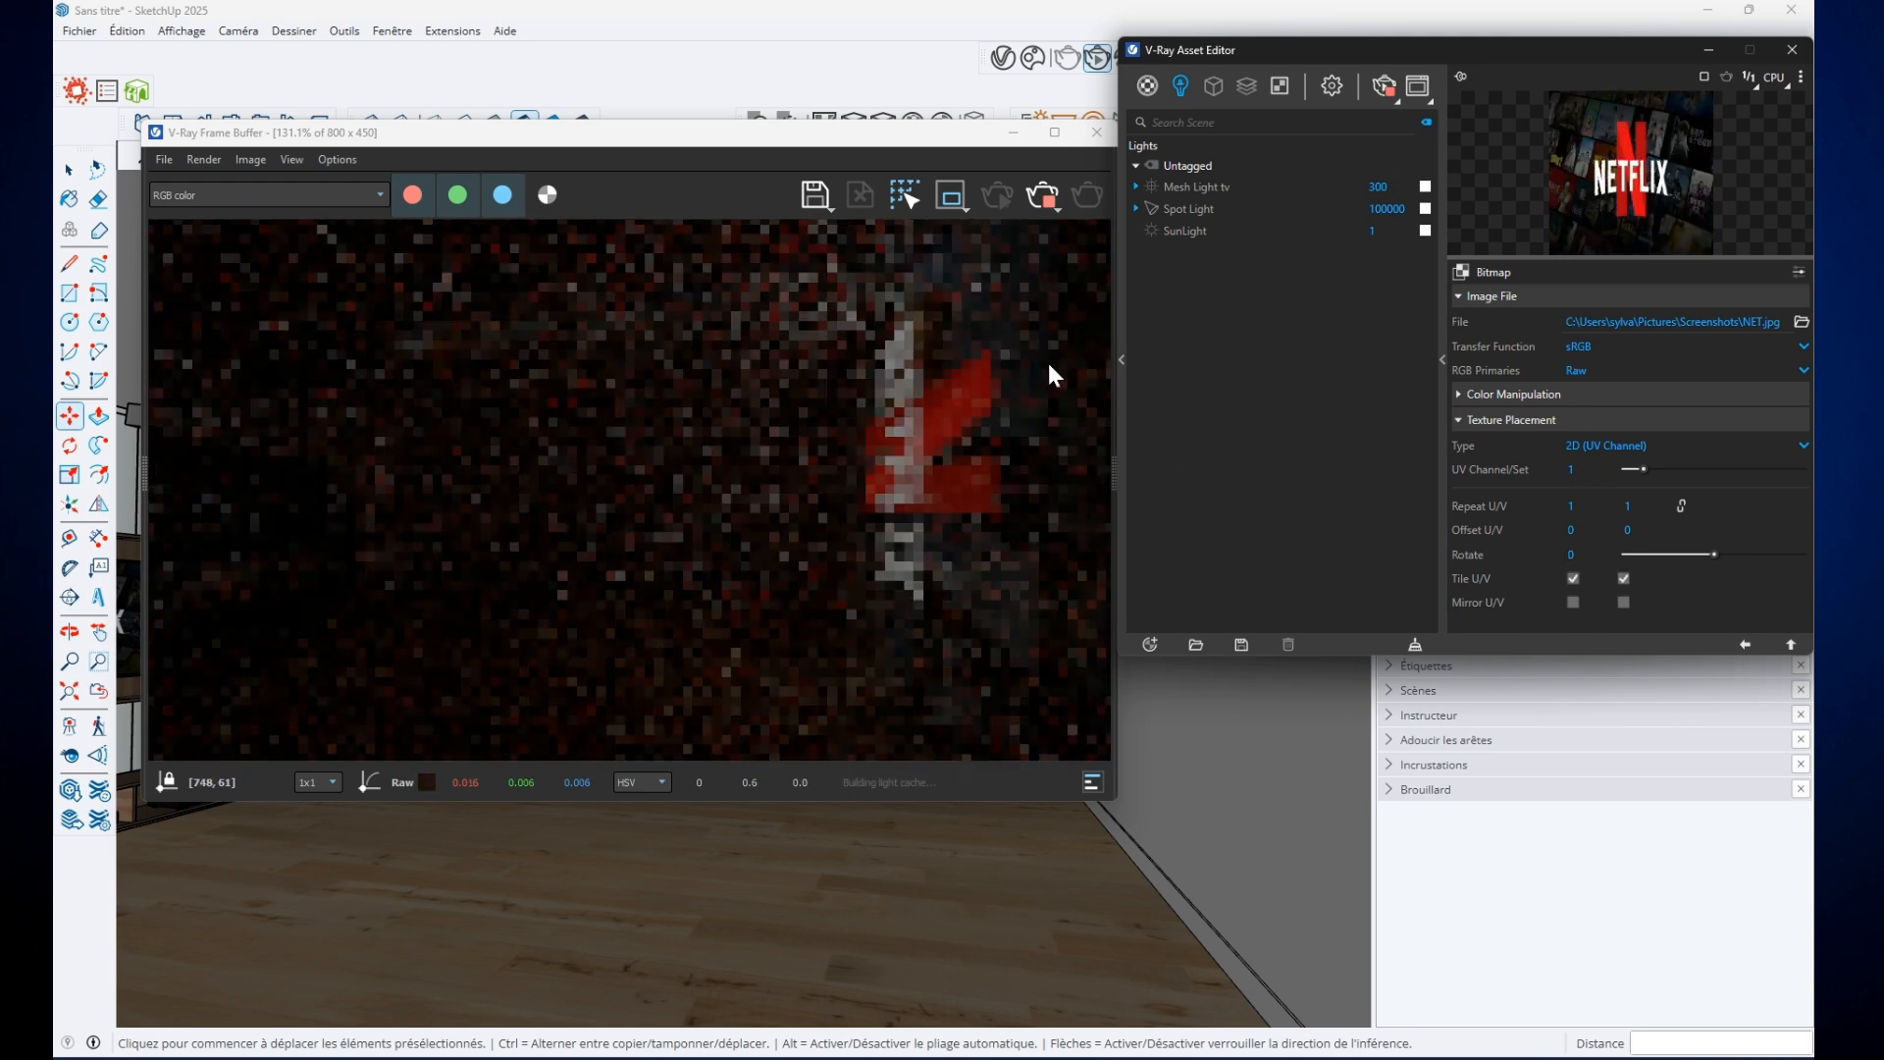
Stop the interactive render and close the V-Ray Asset Editor and Frame Buffer
{"action": "left_click", "coordinate": [1043, 196]}
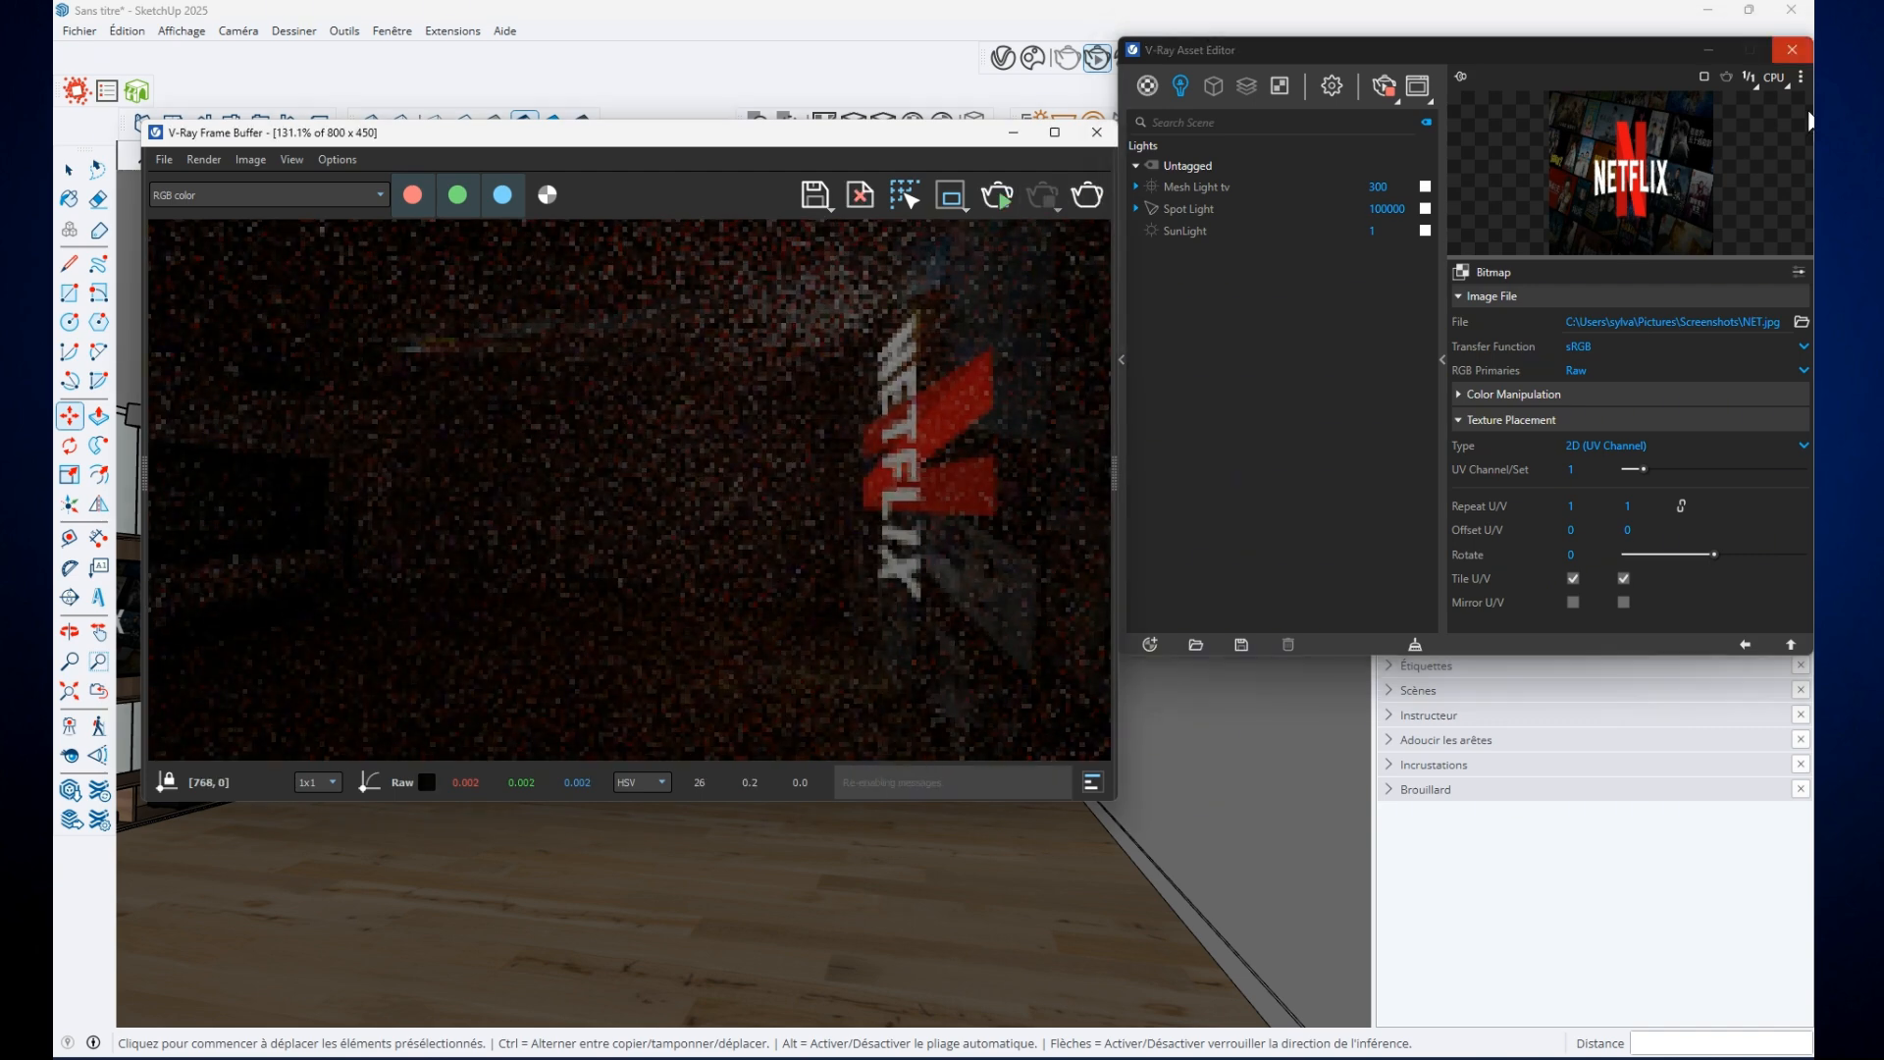
{"action": "left_click", "coordinate": [1792, 50]}
{"action": "left_click", "coordinate": [1096, 131]}
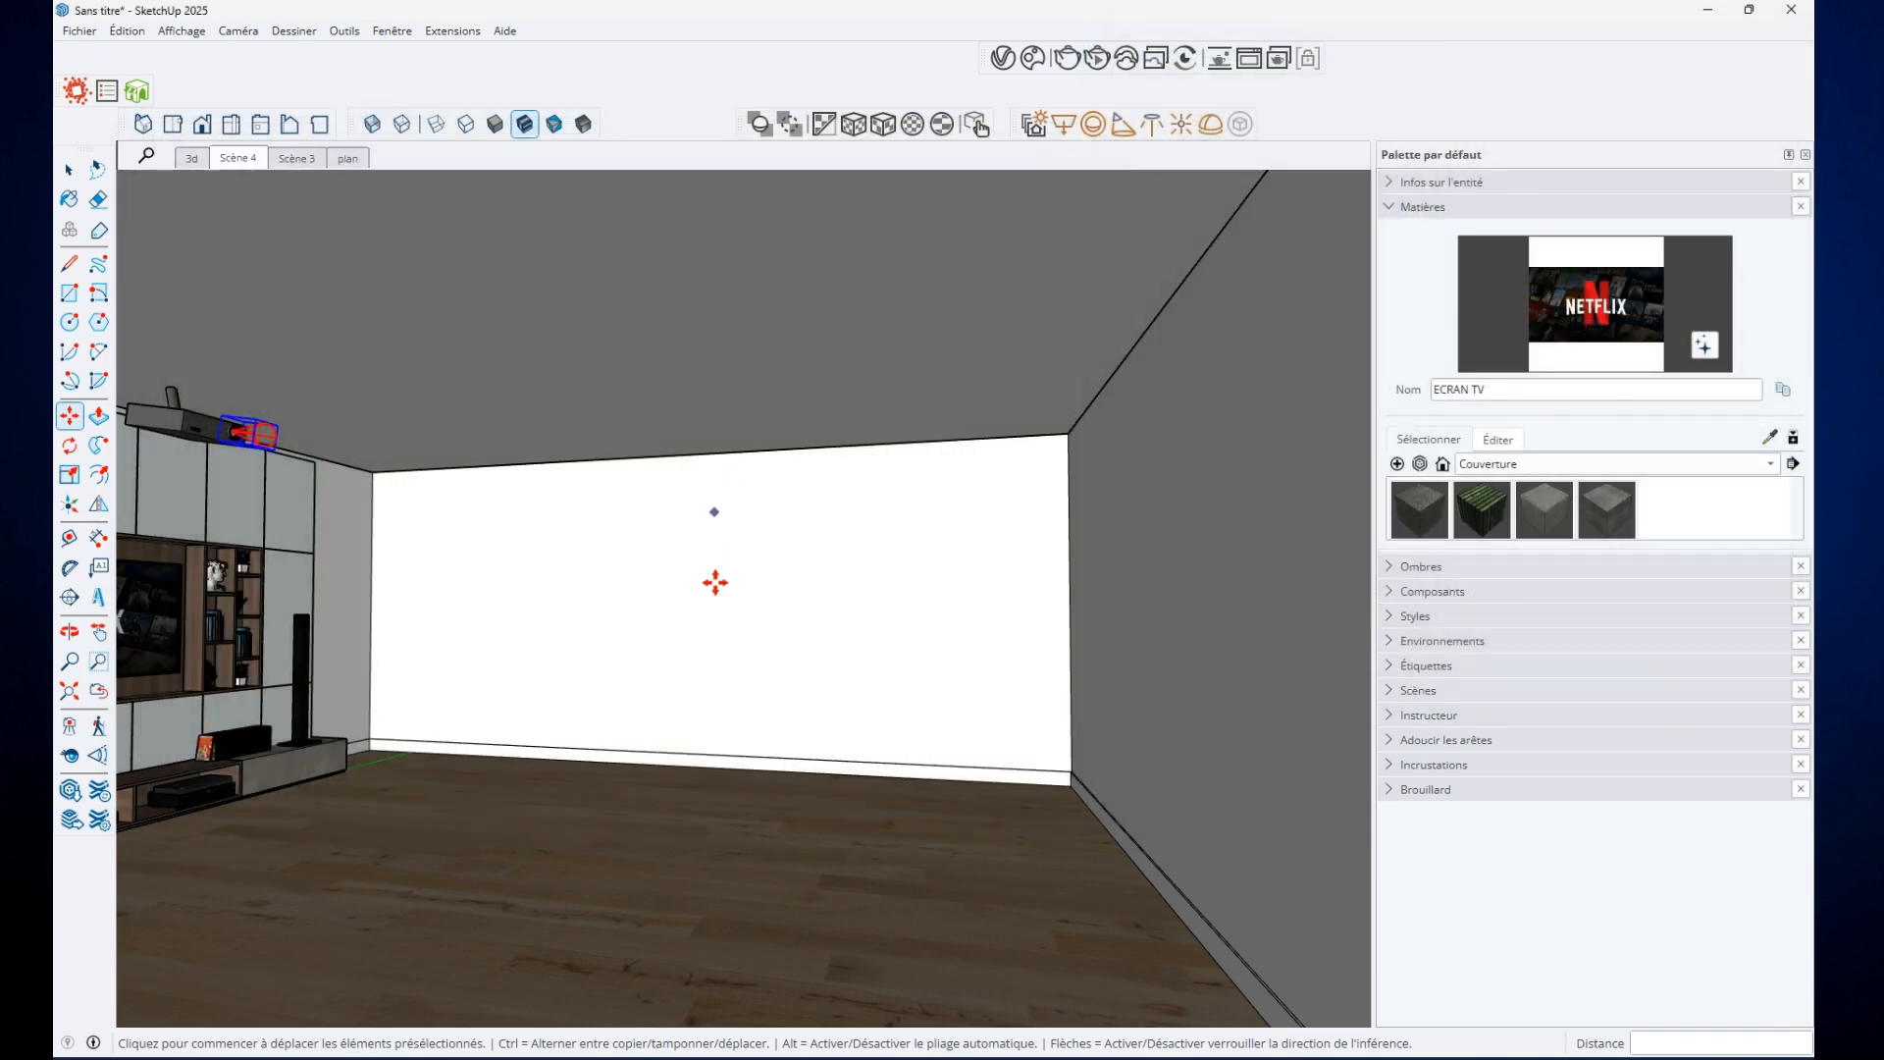
Rotate the spot light about its own axis to turn the projected Netflix image upright, and check it in a new interactive render
{"action": "scroll", "coordinate": [254, 512], "scroll_direction": "up", "scroll_amount": 4}
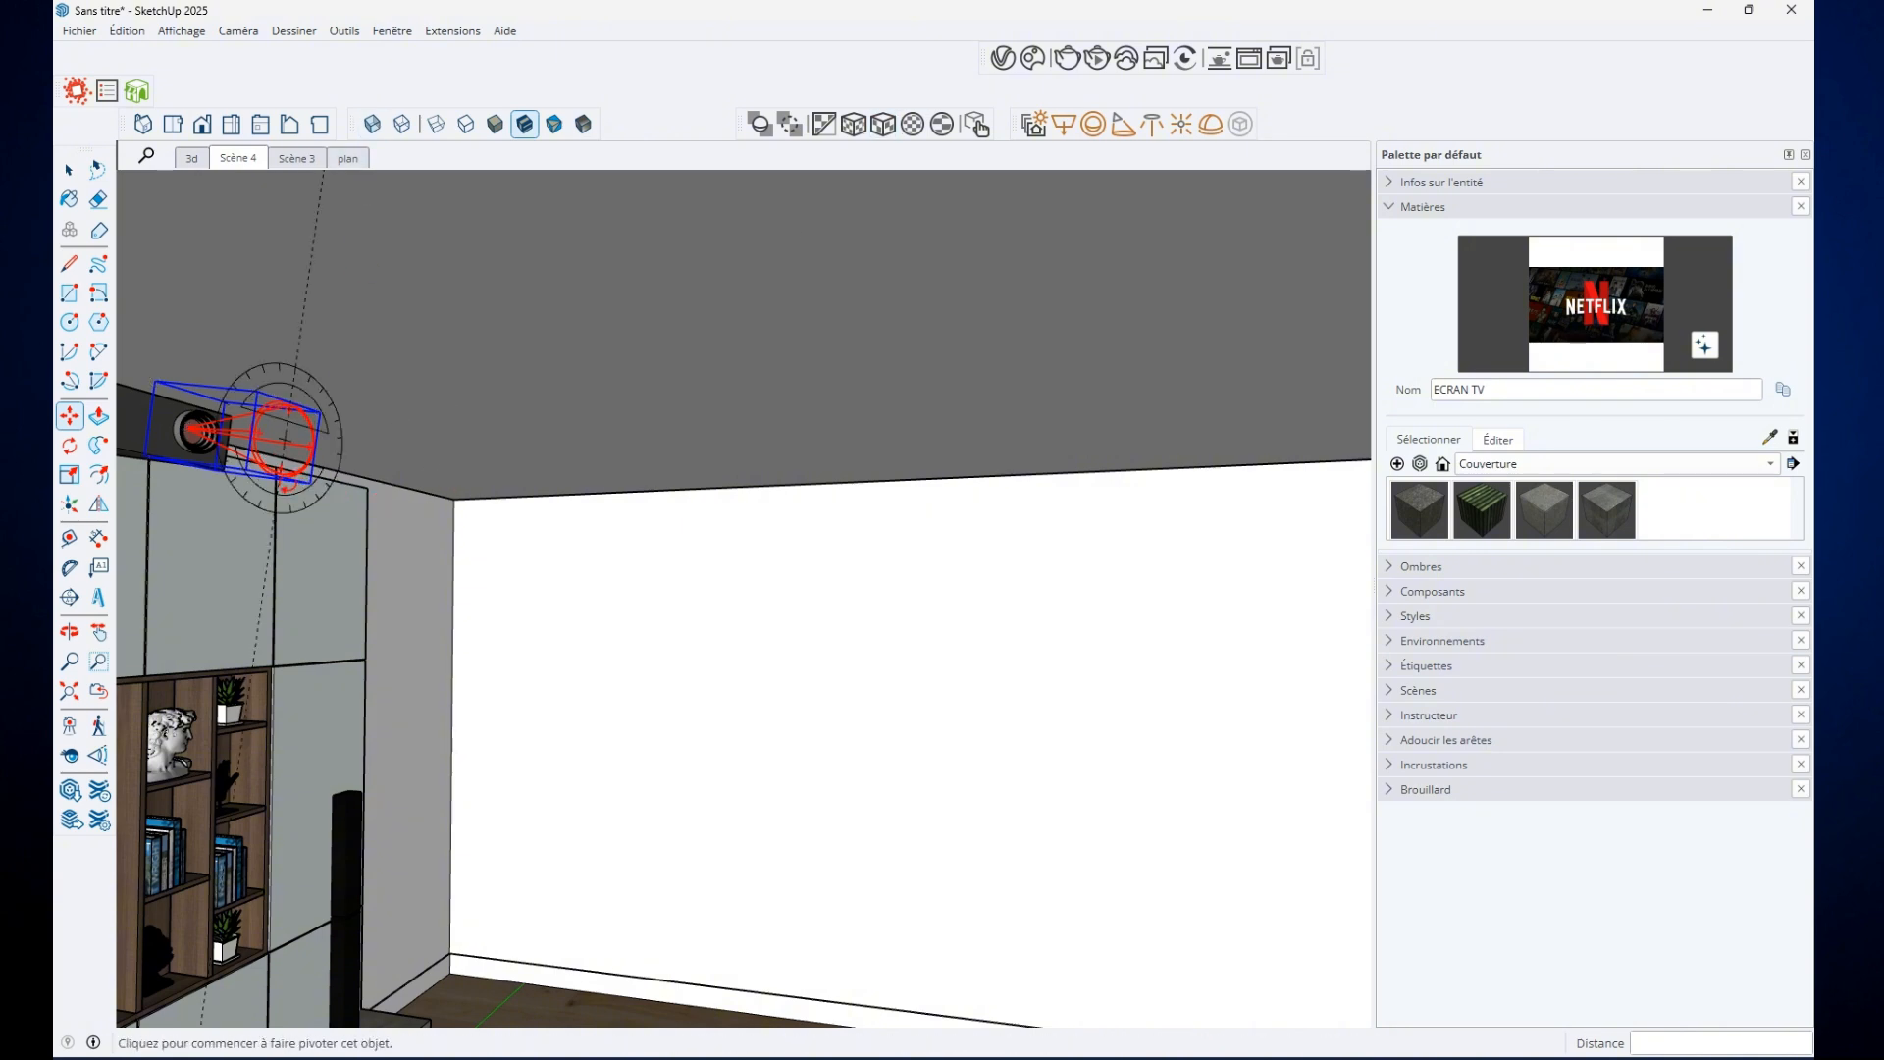
{"action": "left_click", "coordinate": [281, 467]}
{"action": "left_click", "coordinate": [337, 523]}
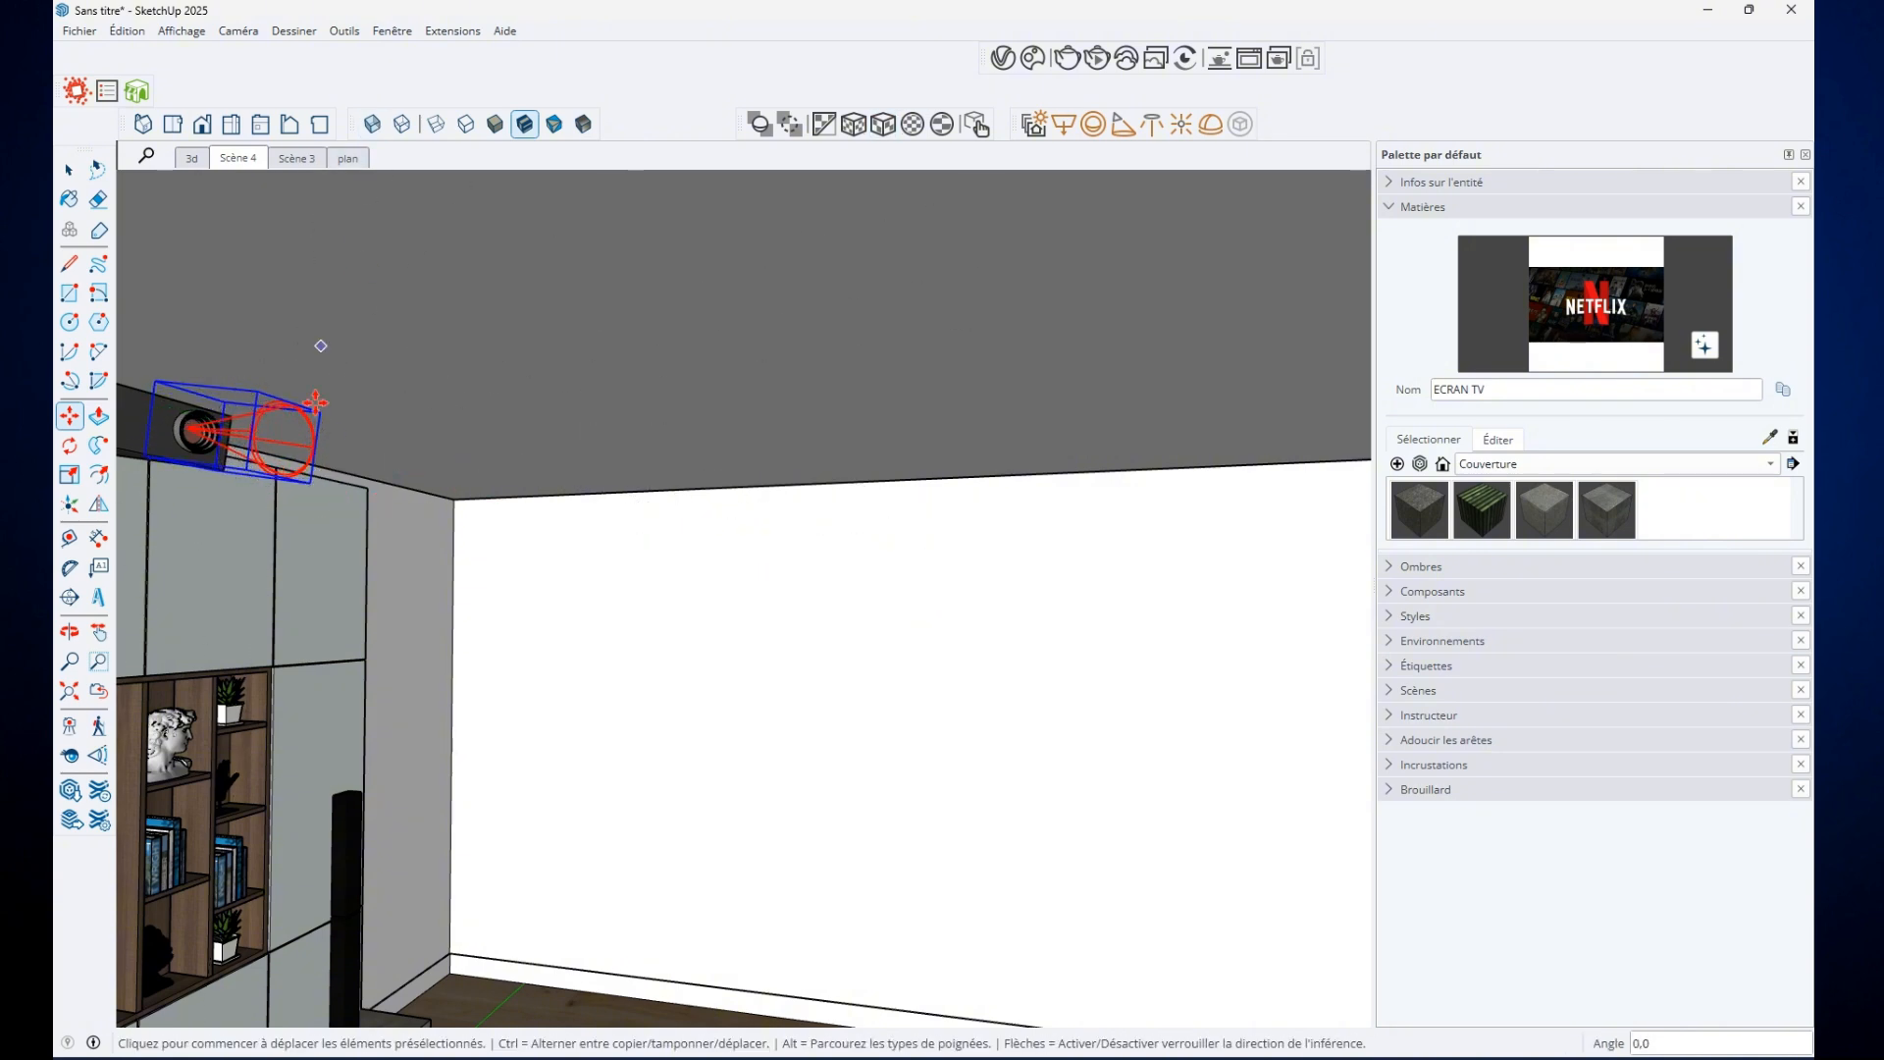
{"action": "left_click", "coordinate": [1096, 140]}
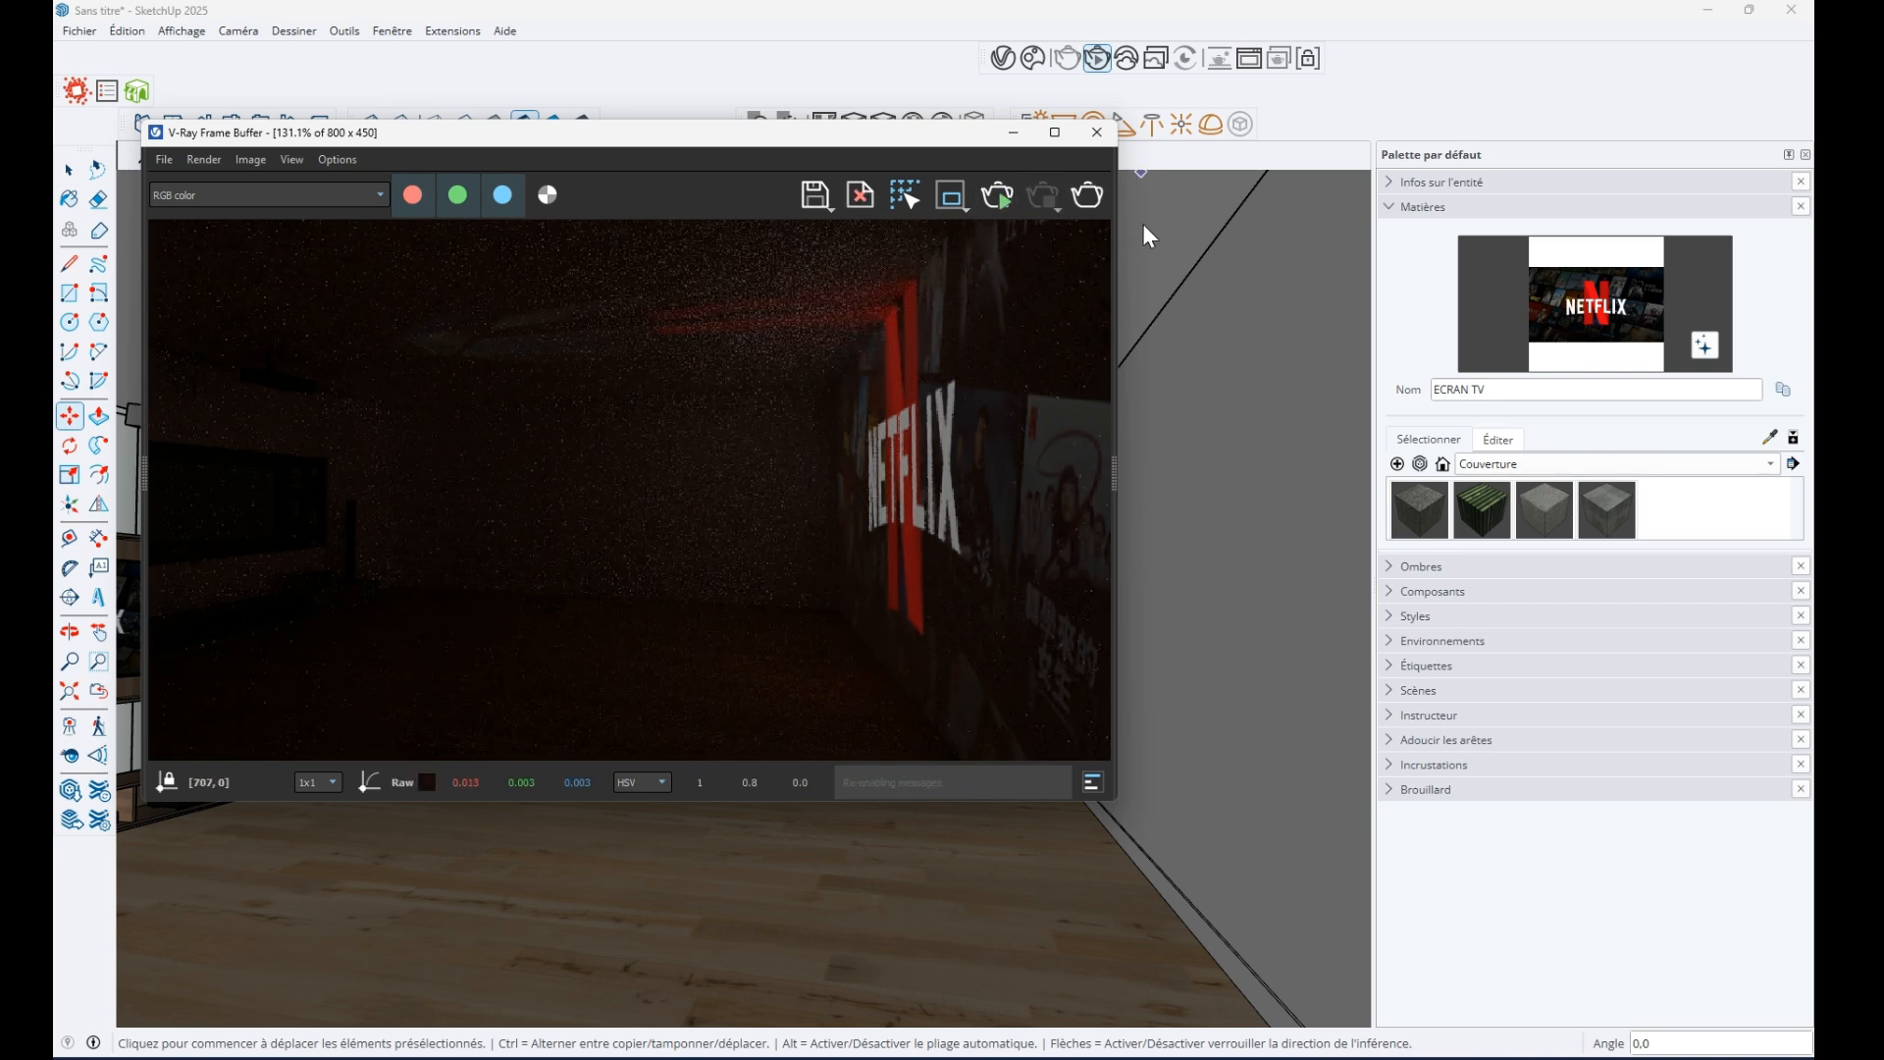
{"action": "left_click", "coordinate": [1097, 131]}
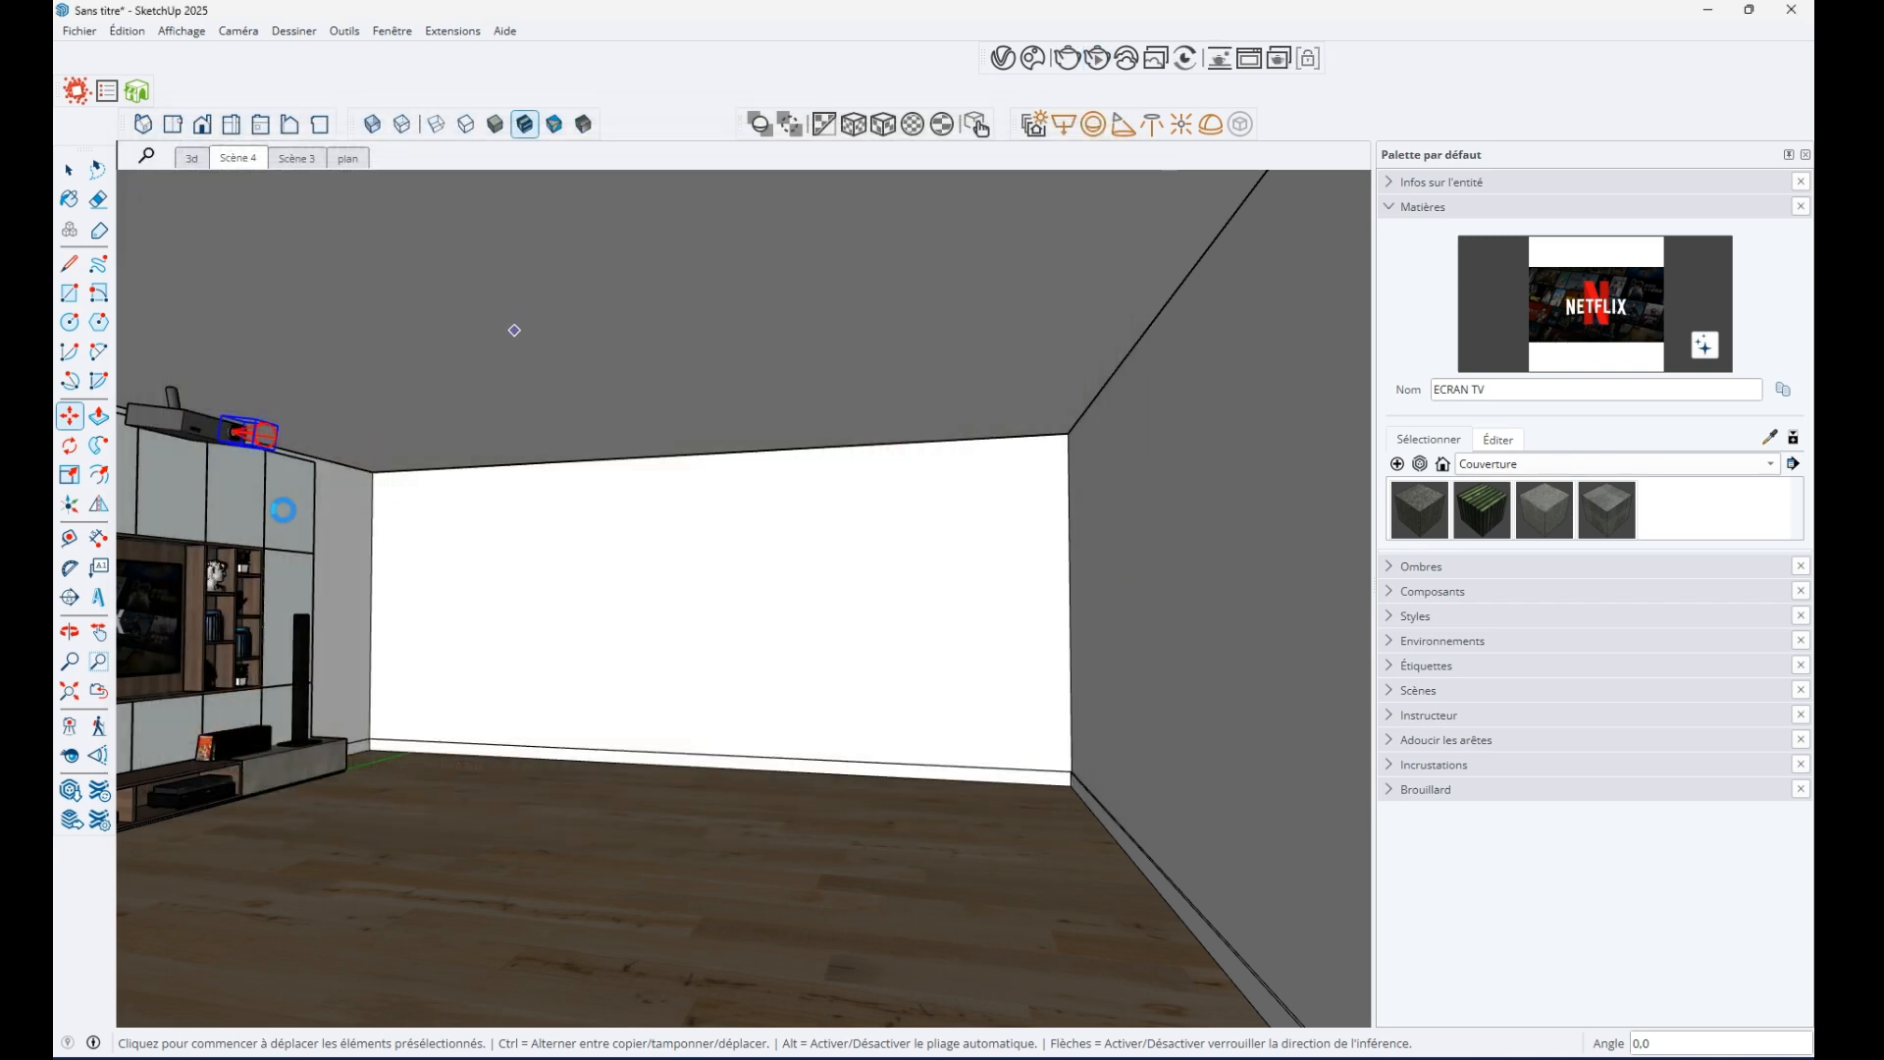
Tilt the spot light in front of the projector lens downward by about 13.5 degrees
{"action": "scroll", "coordinate": [236, 490], "scroll_direction": "up", "scroll_amount": 4}
{"action": "middle_click_drag", "start_coordinate": [243, 466], "coordinate": [321, 484], "text": "shift"}
{"action": "left_click_drag", "start_coordinate": [521, 493], "coordinate": [526, 521]}
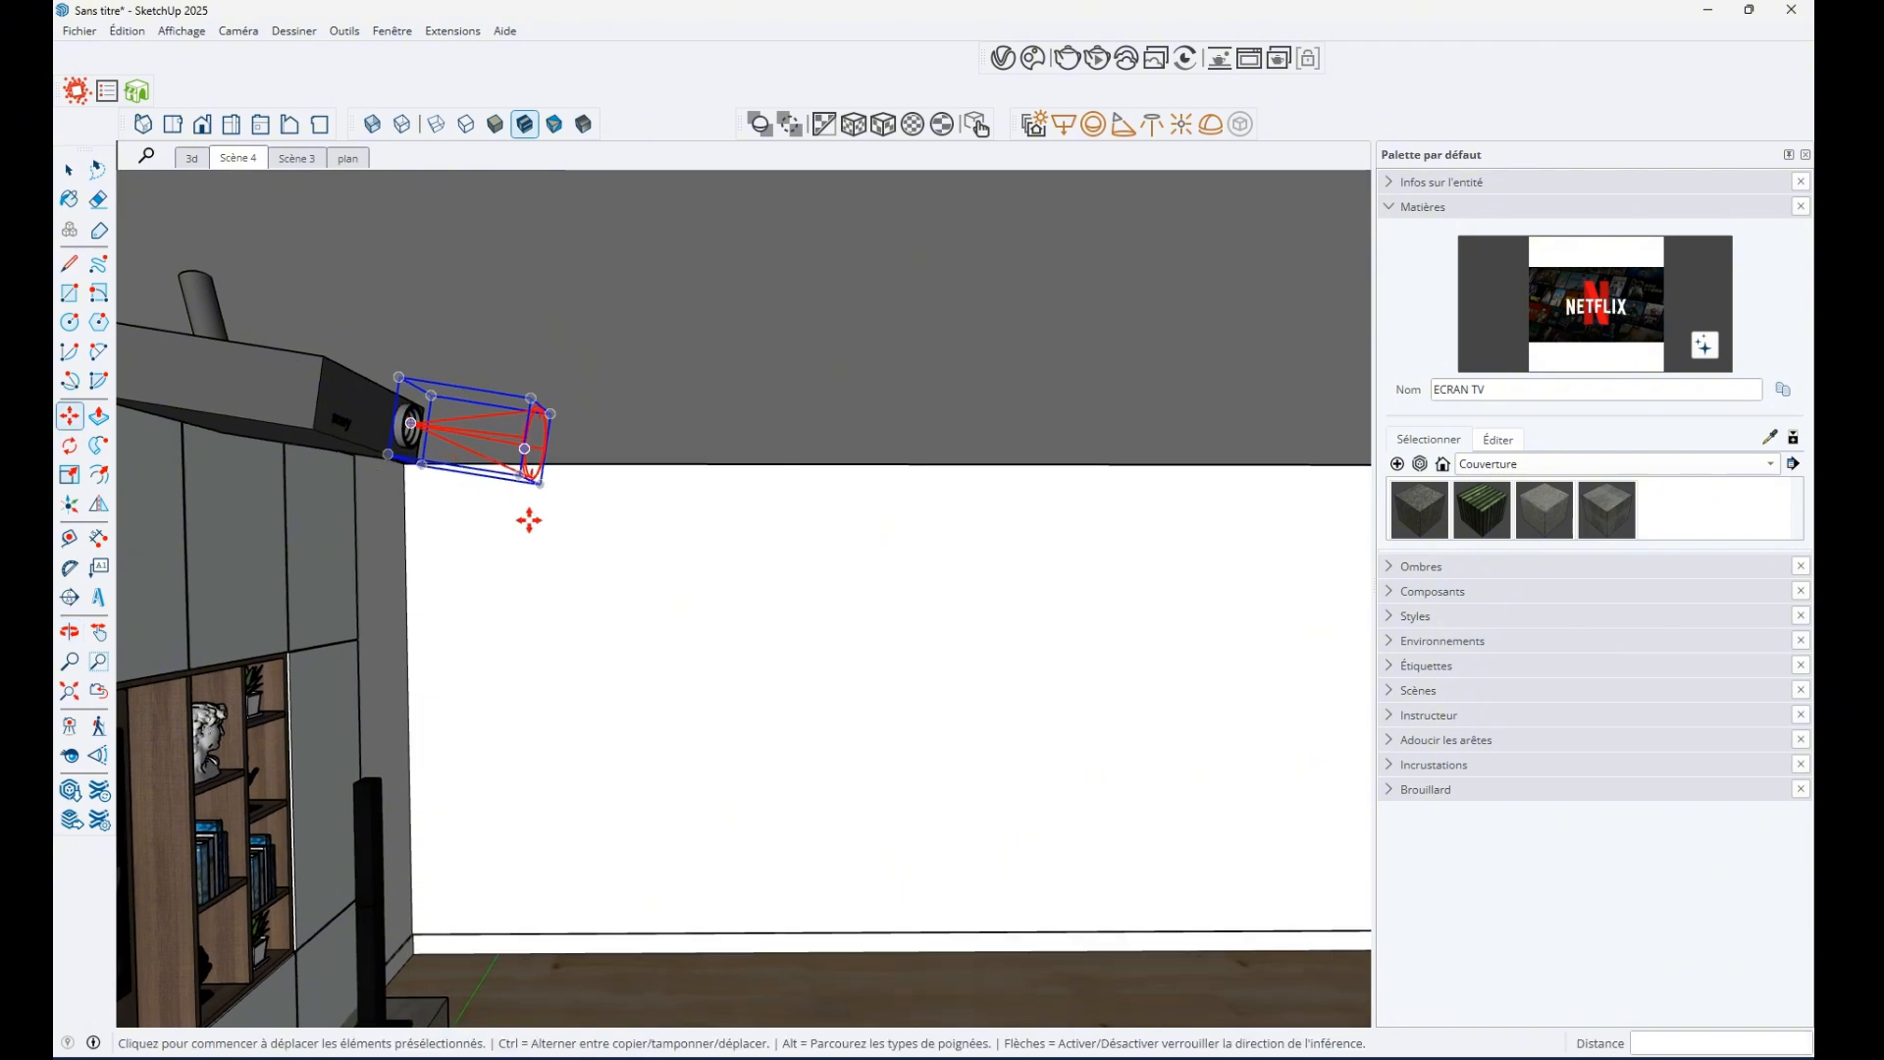
{"action": "key", "text": "m"}
{"action": "left_click", "coordinate": [505, 500]}
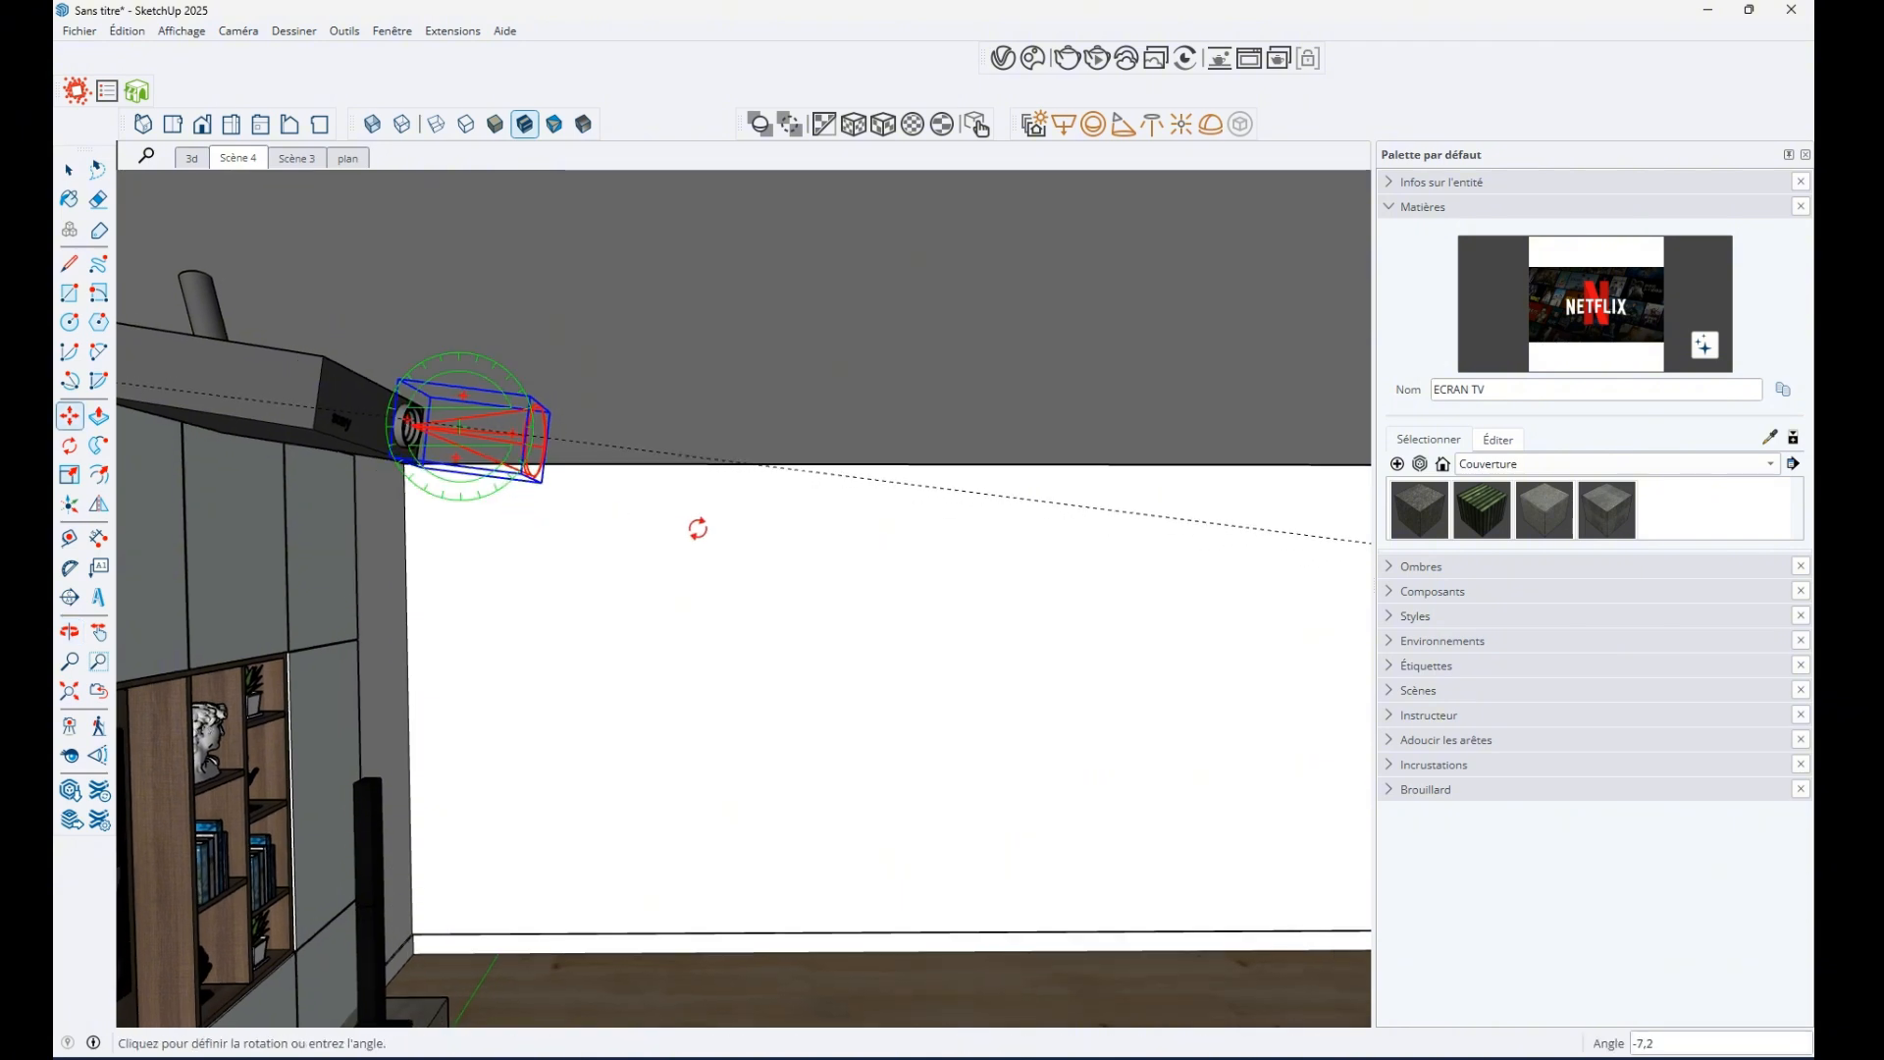
{"action": "left_click", "coordinate": [793, 572]}
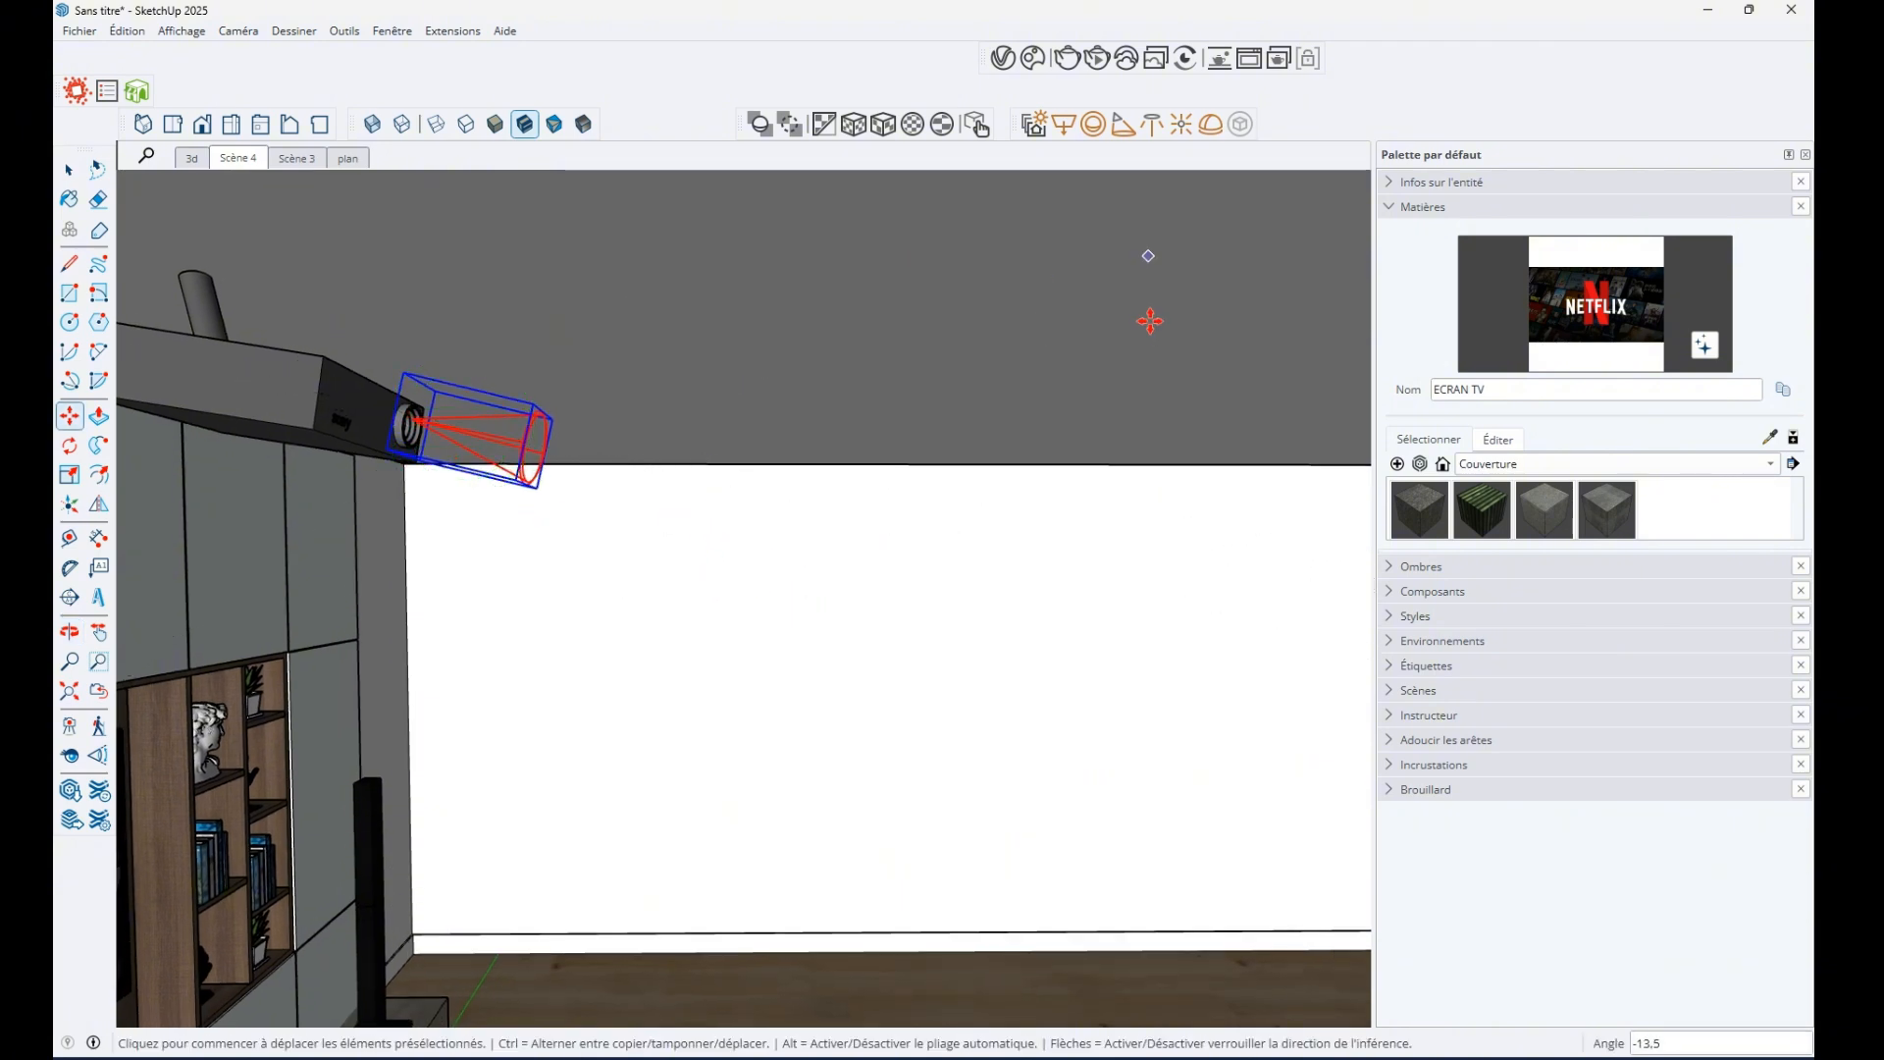
{"action": "scroll", "coordinate": [808, 479], "scroll_direction": "down", "scroll_amount": 2}
{"action": "scroll", "coordinate": [808, 479], "scroll_direction": "down", "scroll_amount": 6}
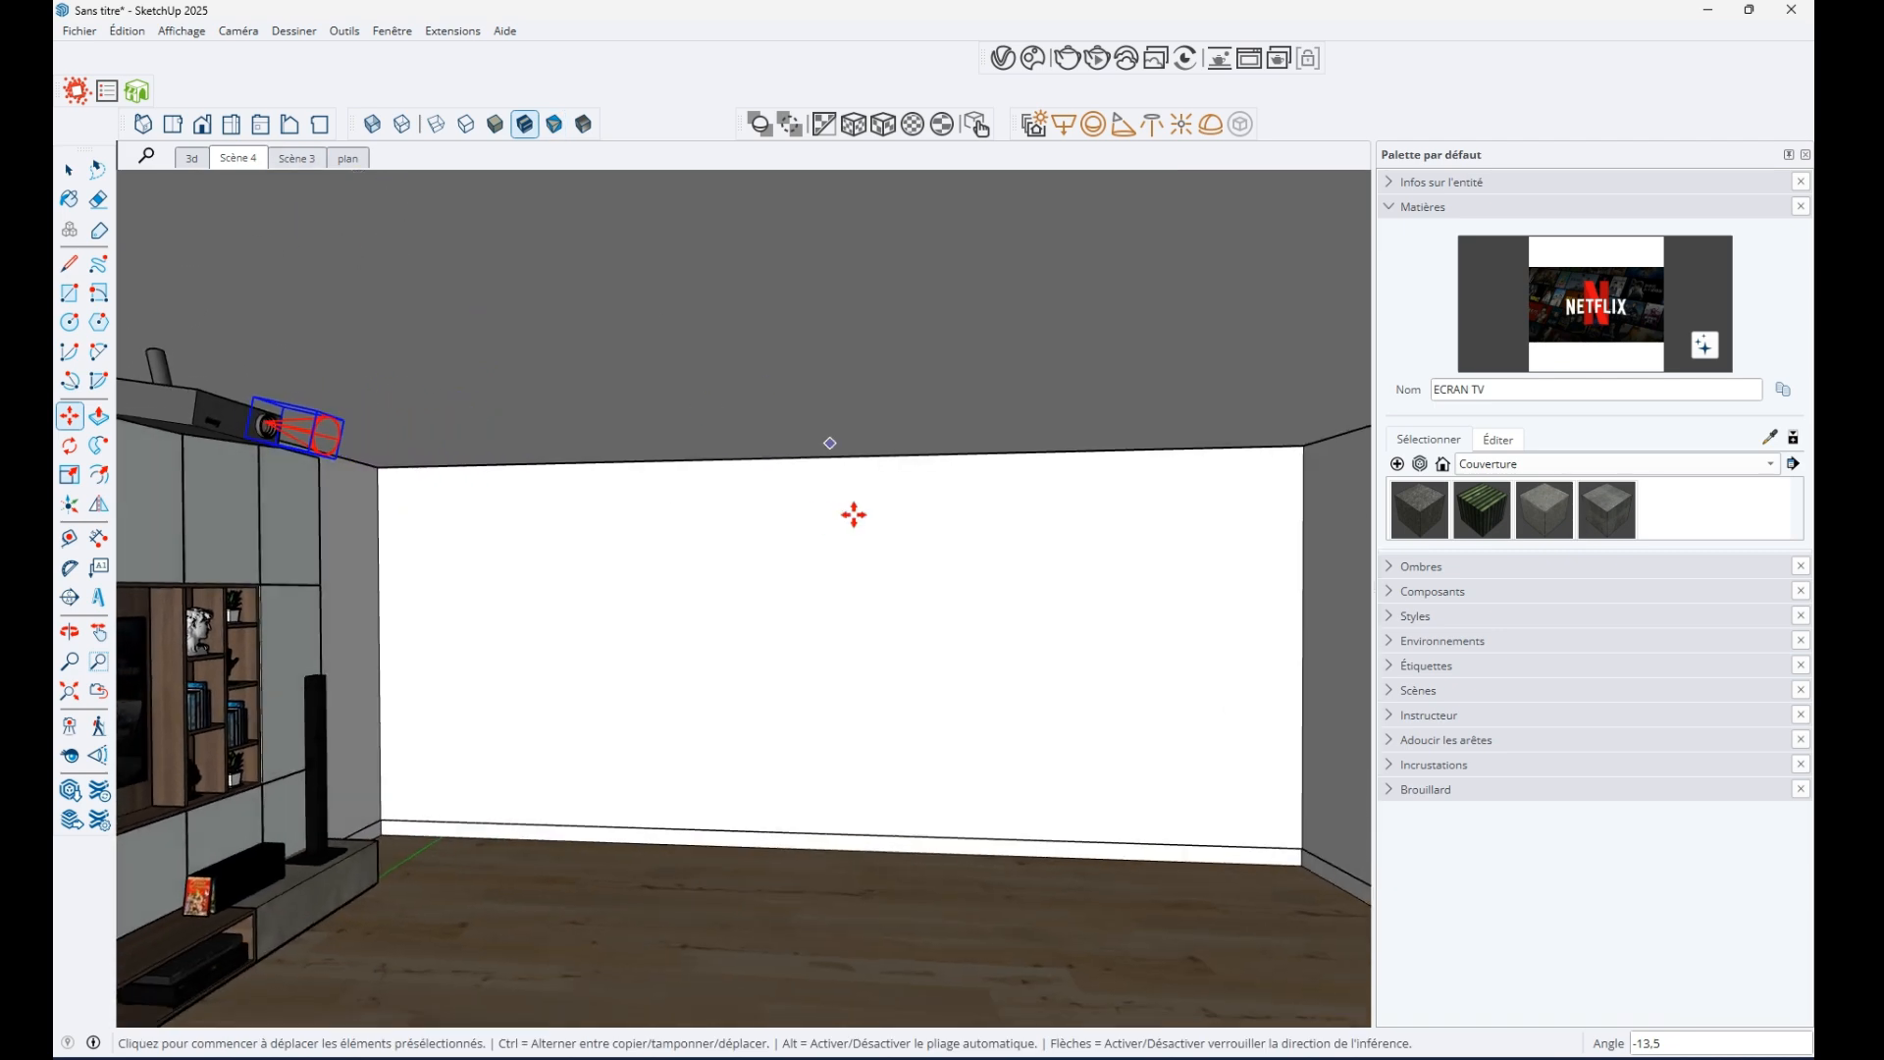
Enable the Volumetric Environment in the V-Ray render settings and set its type to Environment Fog
{"action": "left_click", "coordinate": [1003, 58]}
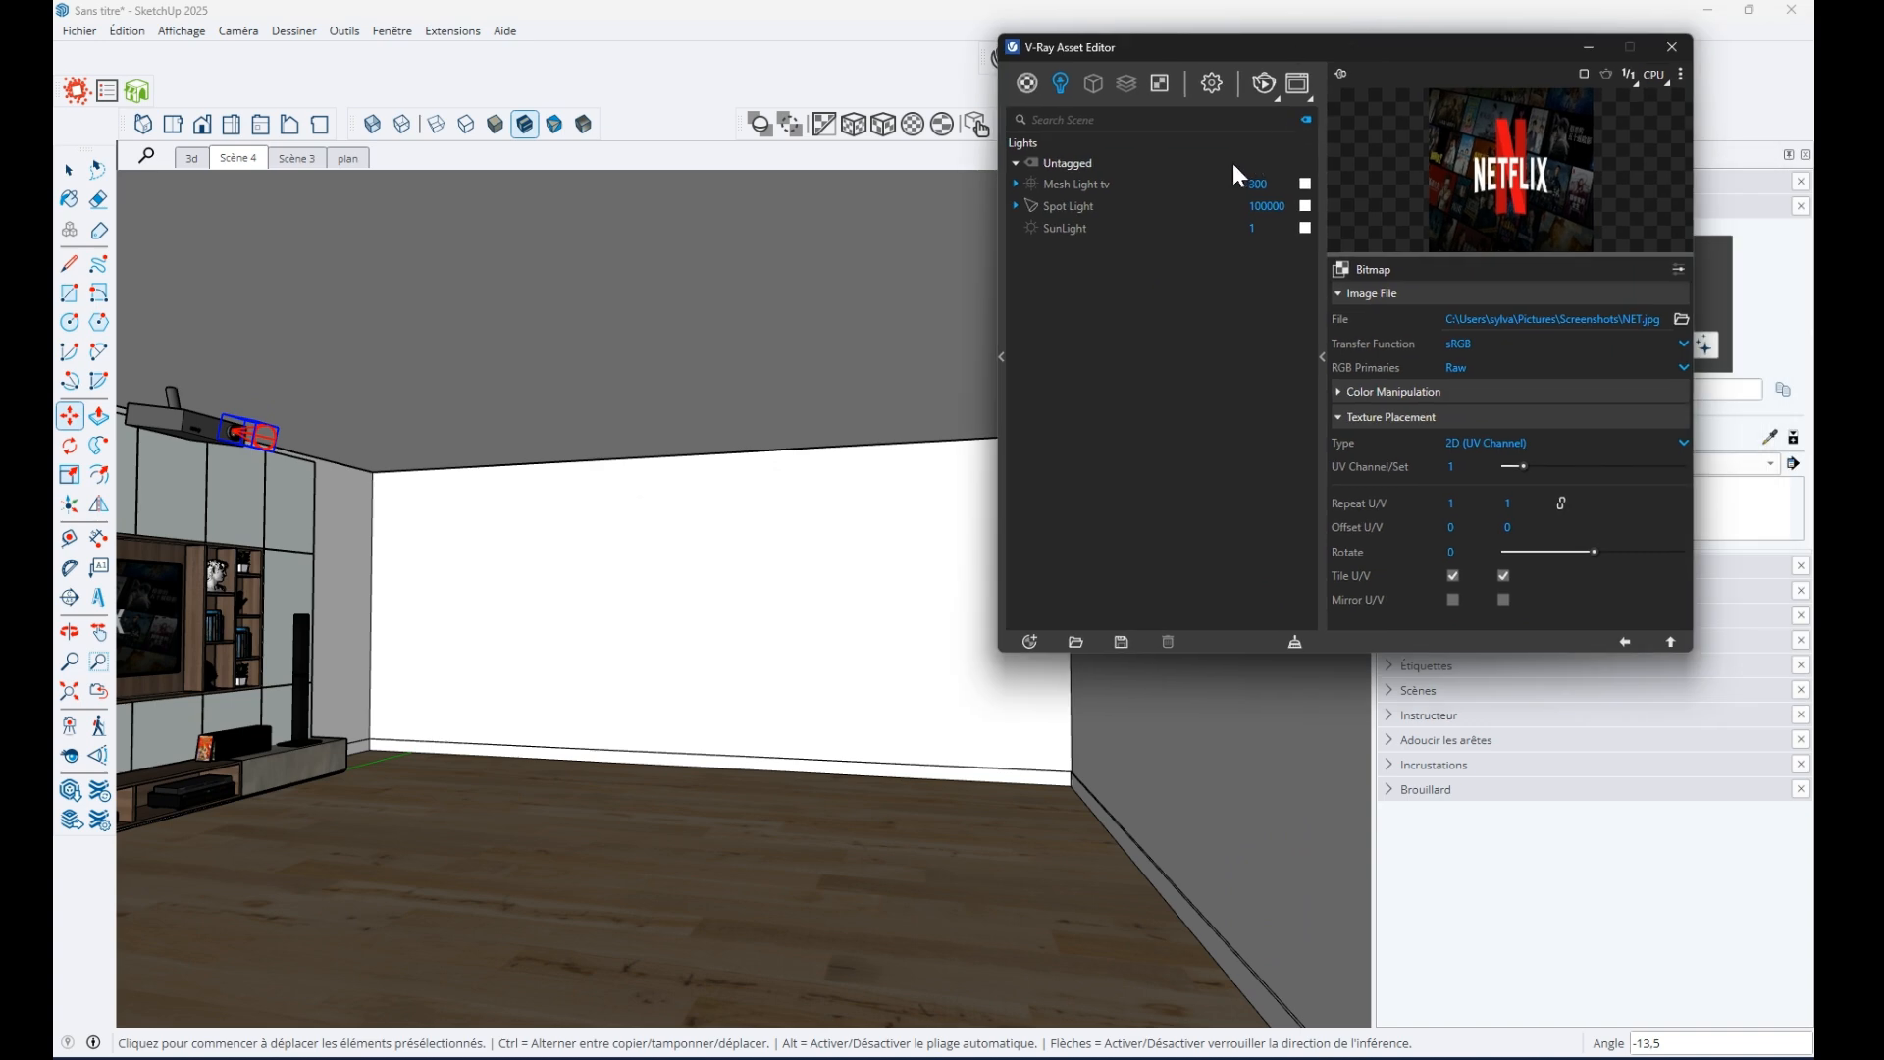
{"action": "left_click", "coordinate": [1212, 82]}
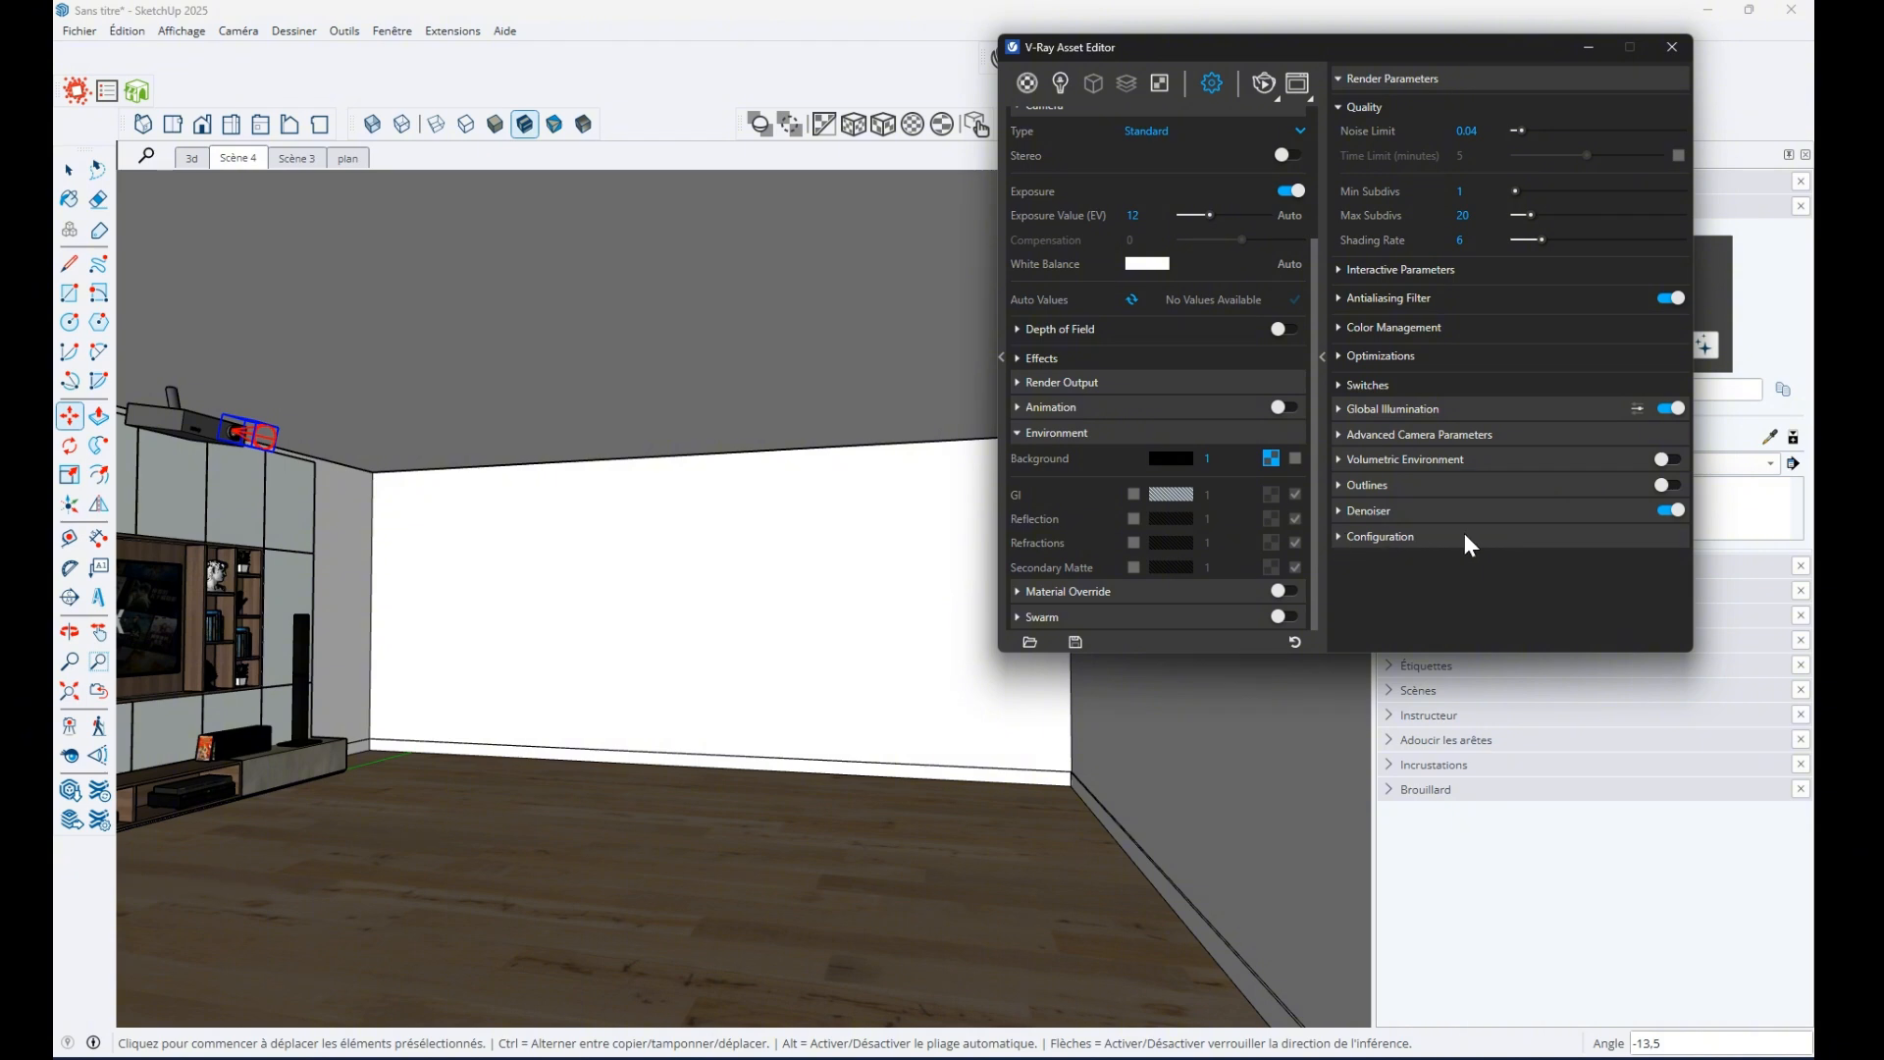
{"action": "left_click", "coordinate": [1667, 459]}
{"action": "left_click", "coordinate": [1502, 486]}
{"action": "left_click", "coordinate": [1491, 536]}
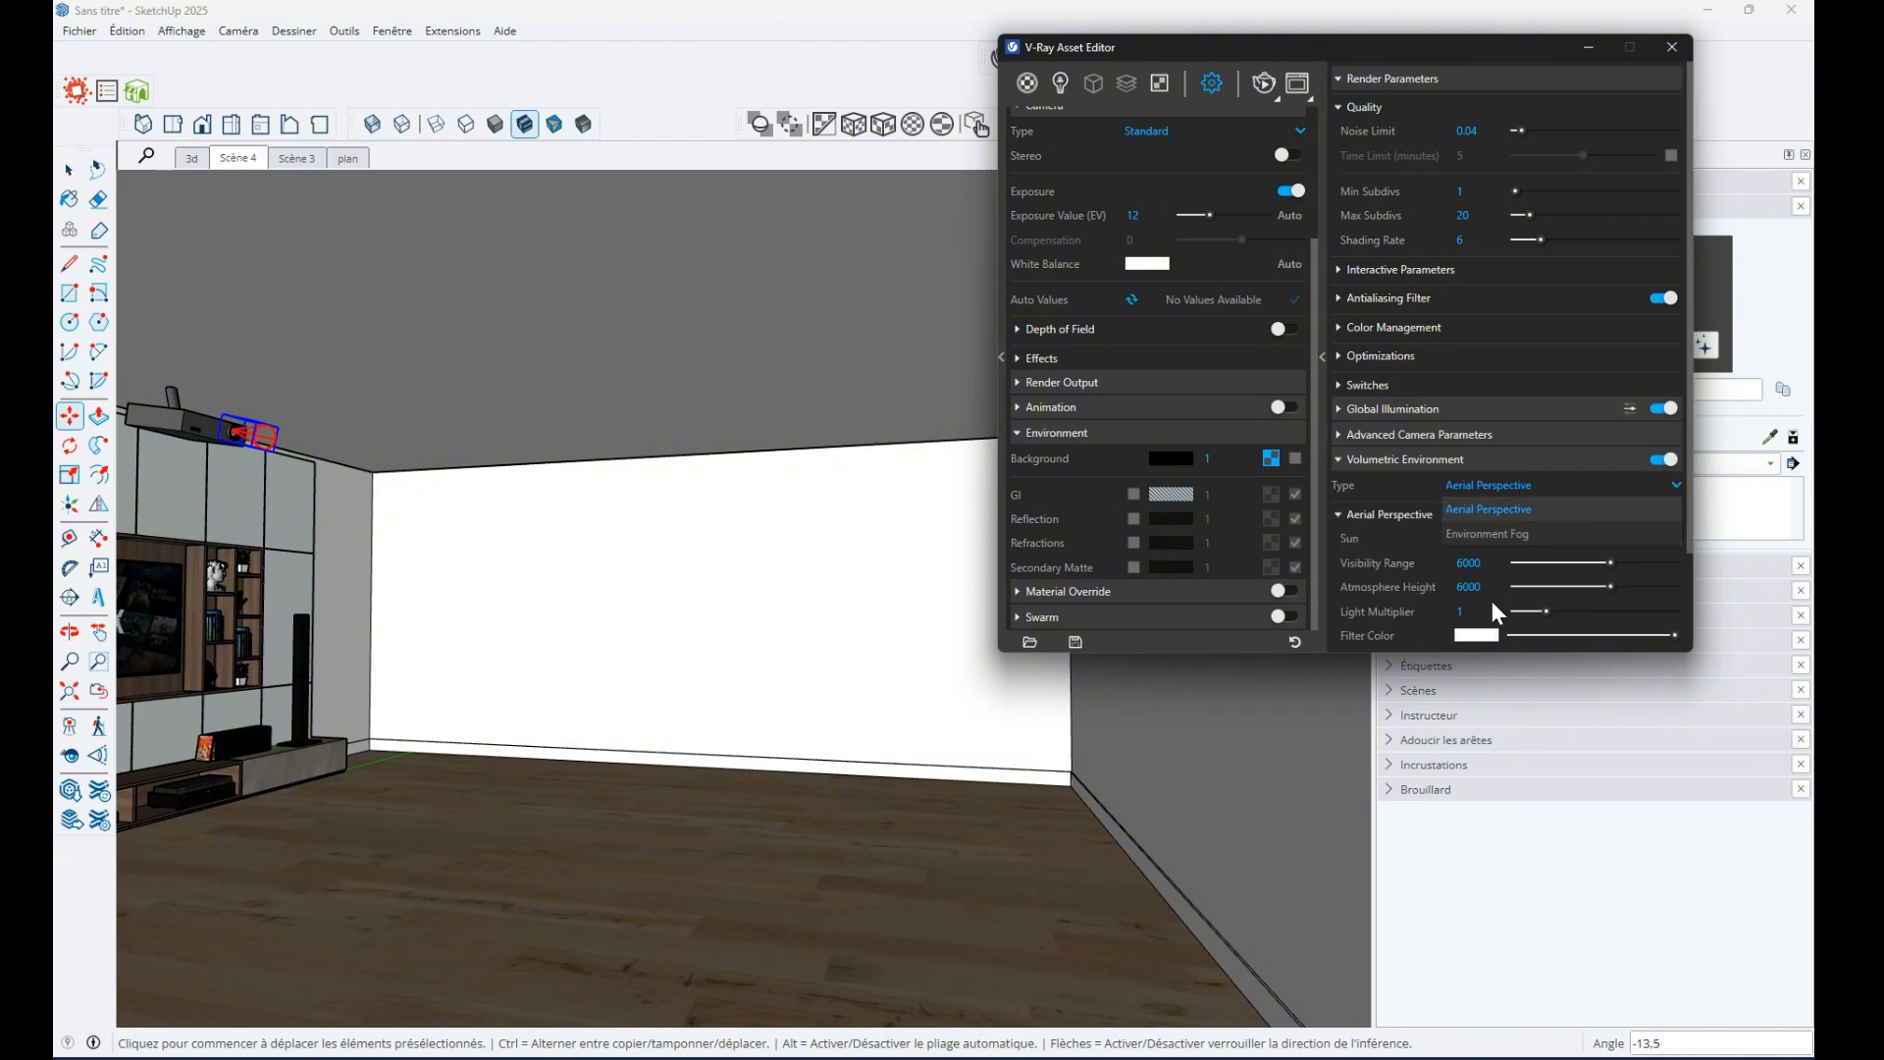
{"action": "scroll", "coordinate": [1493, 603], "scroll_direction": "down", "scroll_amount": 2}
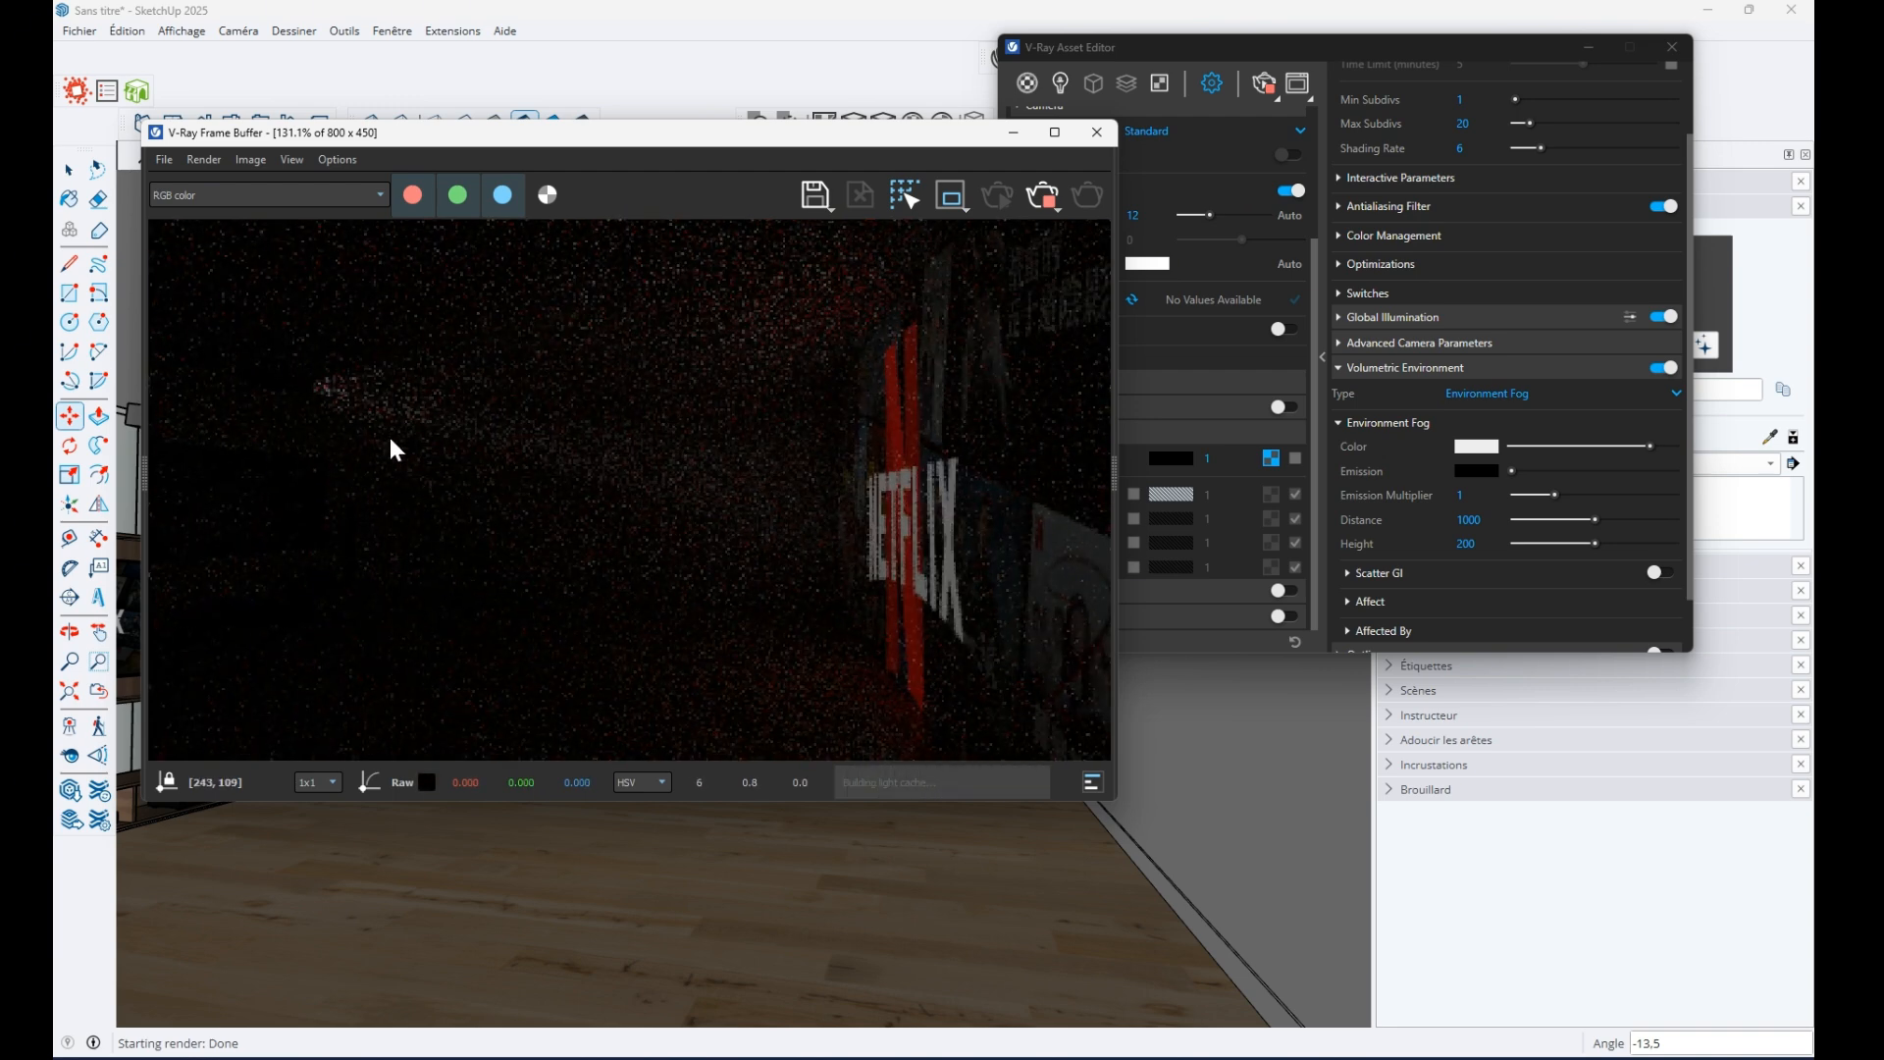
Set the environment fog's height to 300 and its distance to 200
{"action": "left_click", "coordinate": [1409, 622]}
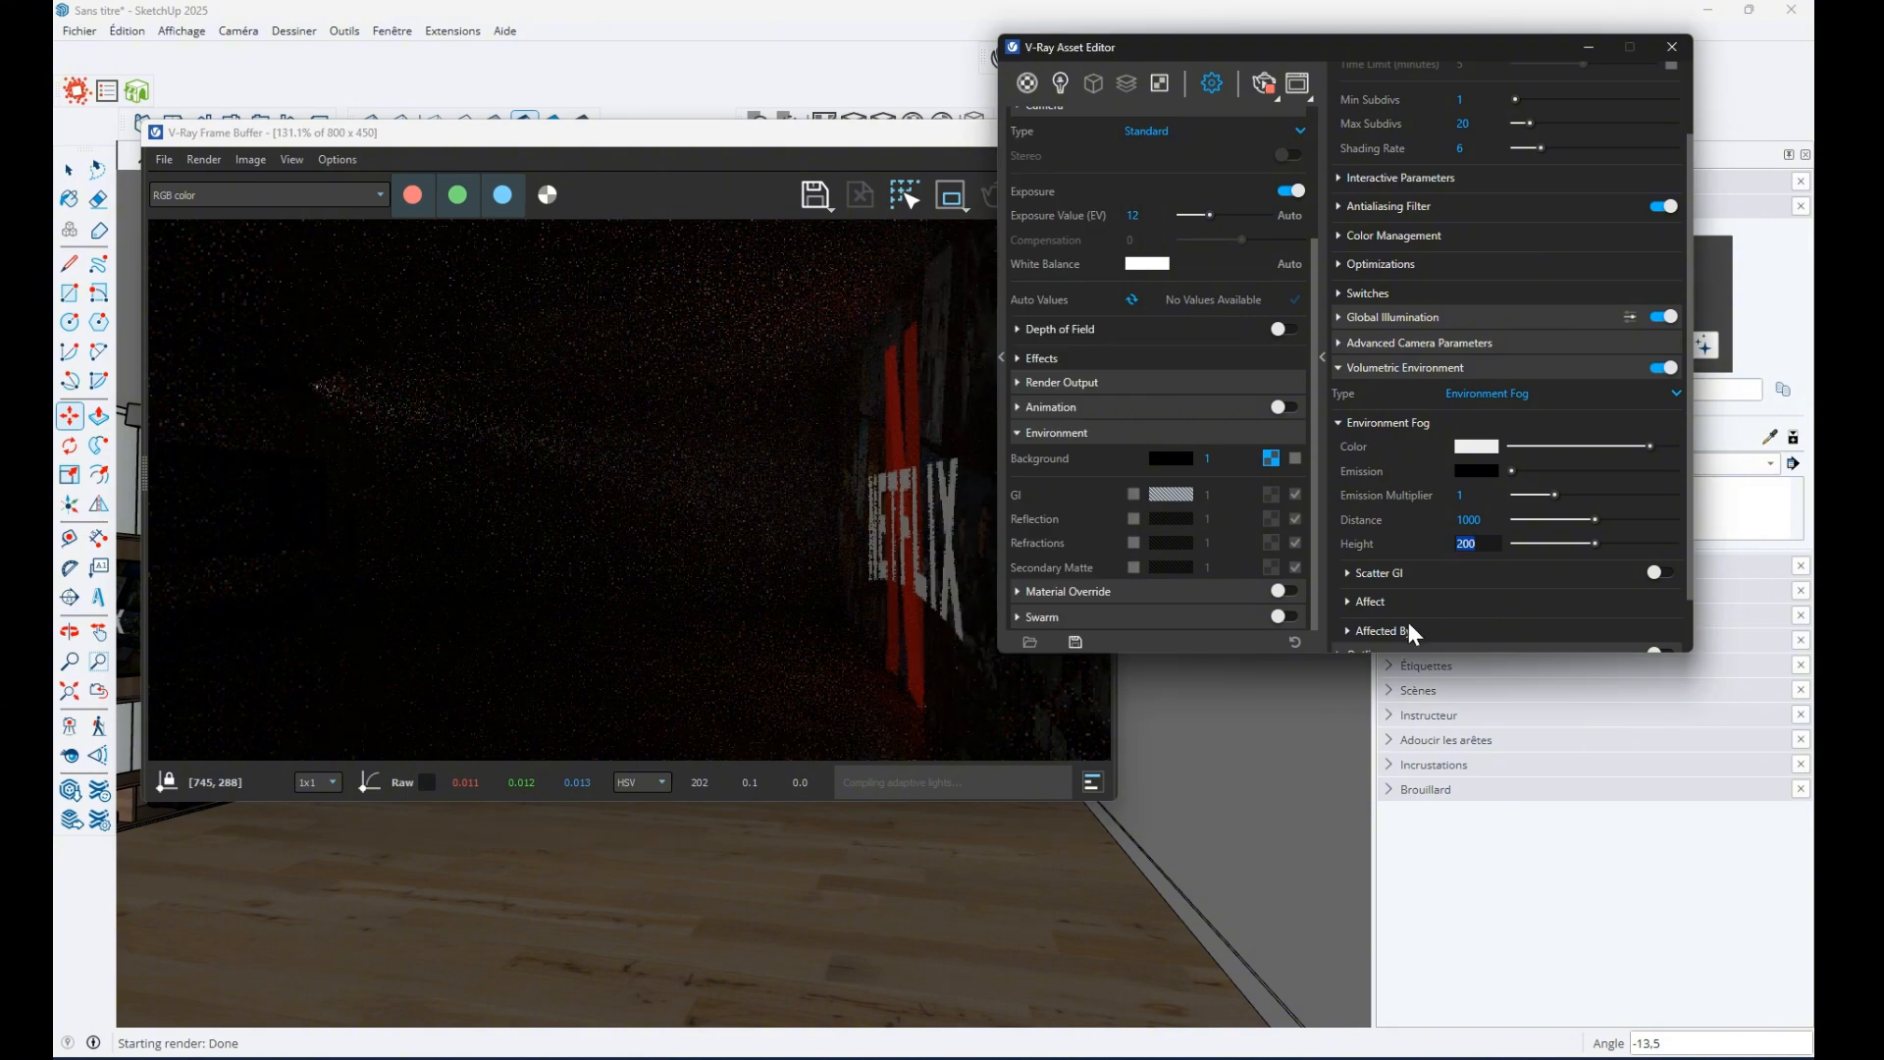
{"action": "type", "text": "300"}
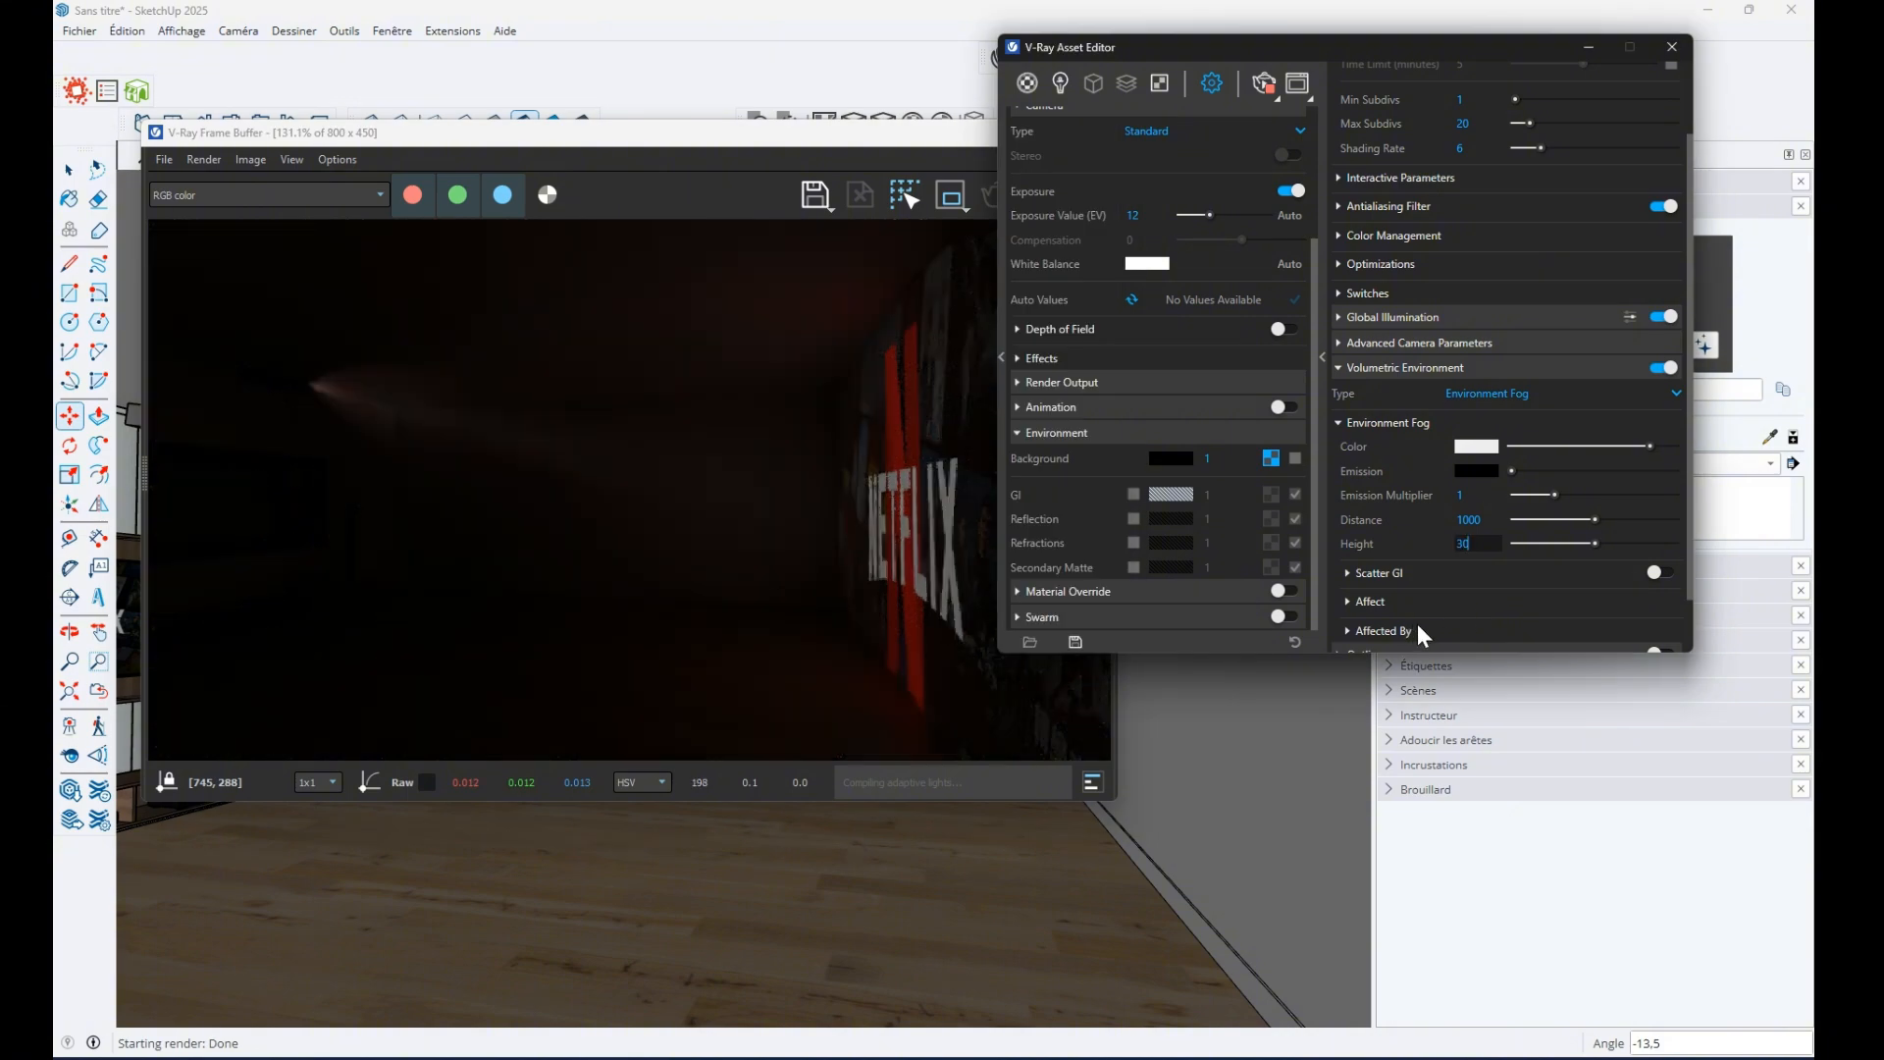
{"action": "key", "text": "Return"}
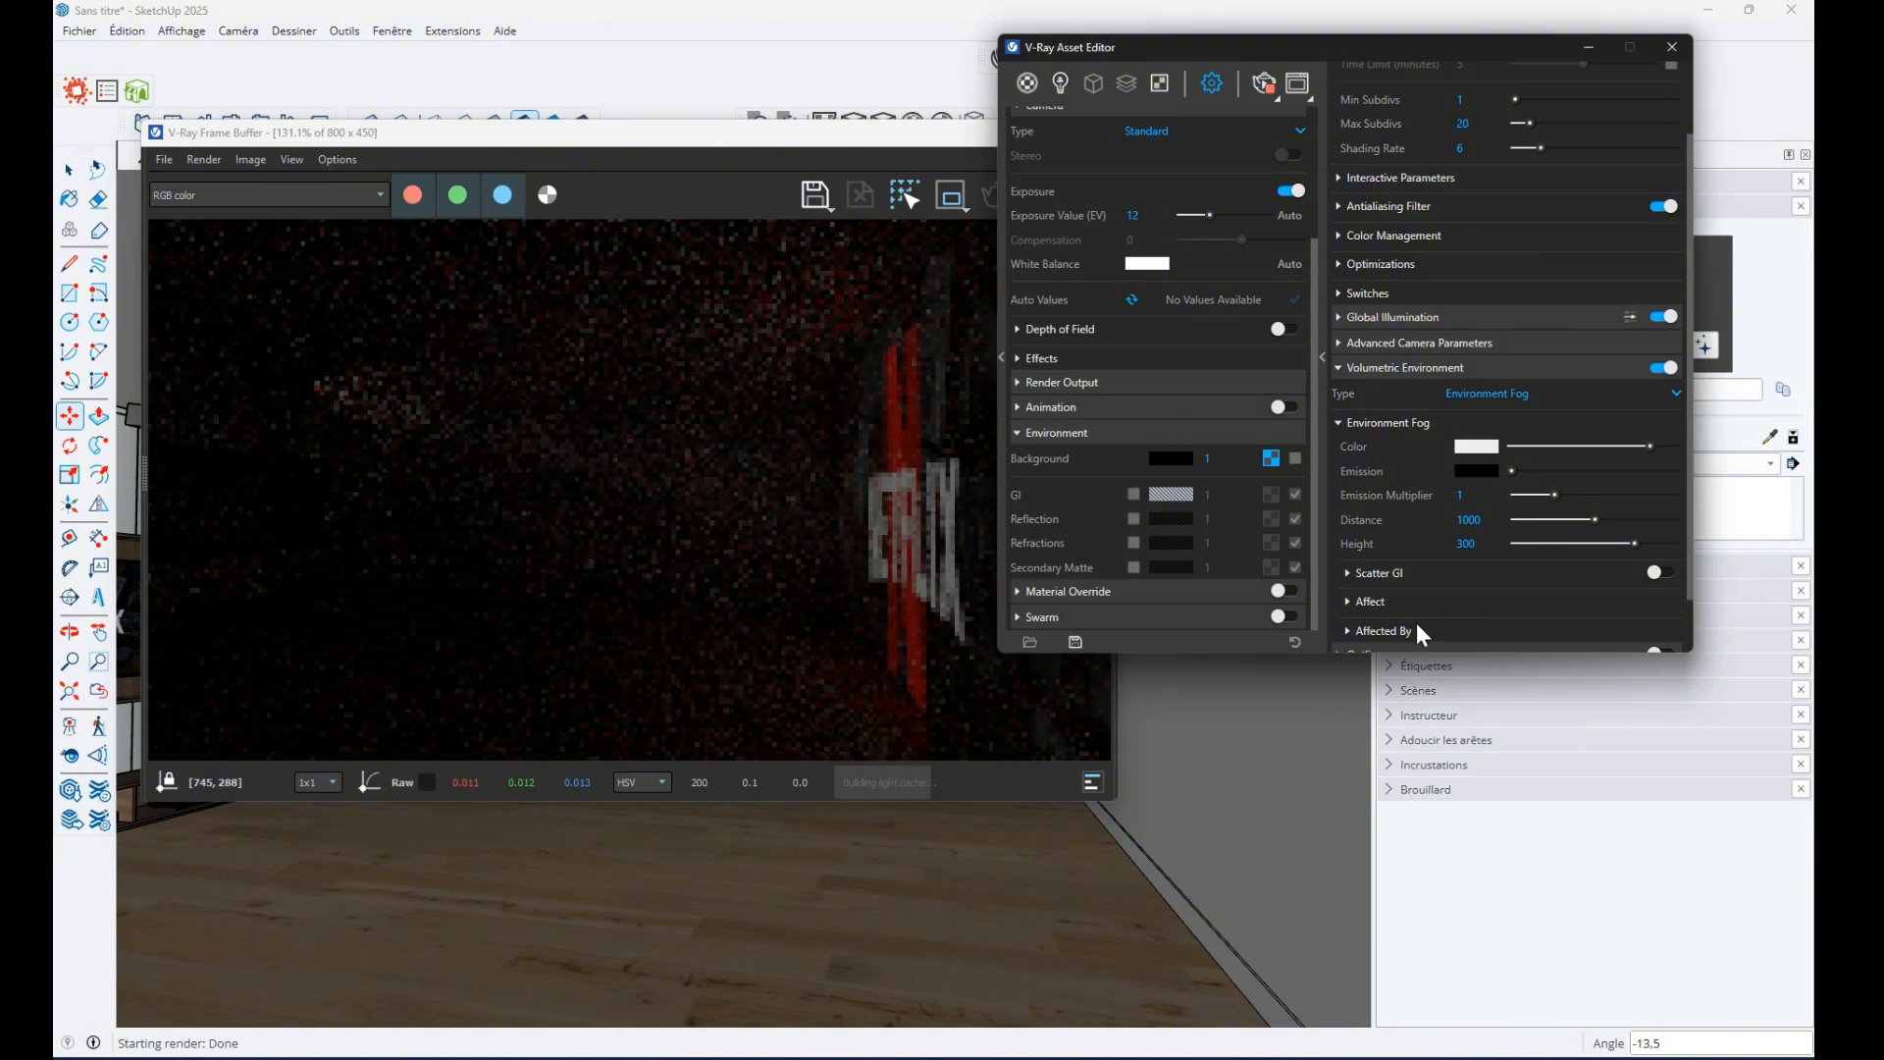
{"action": "key", "text": "shift+Tab"}
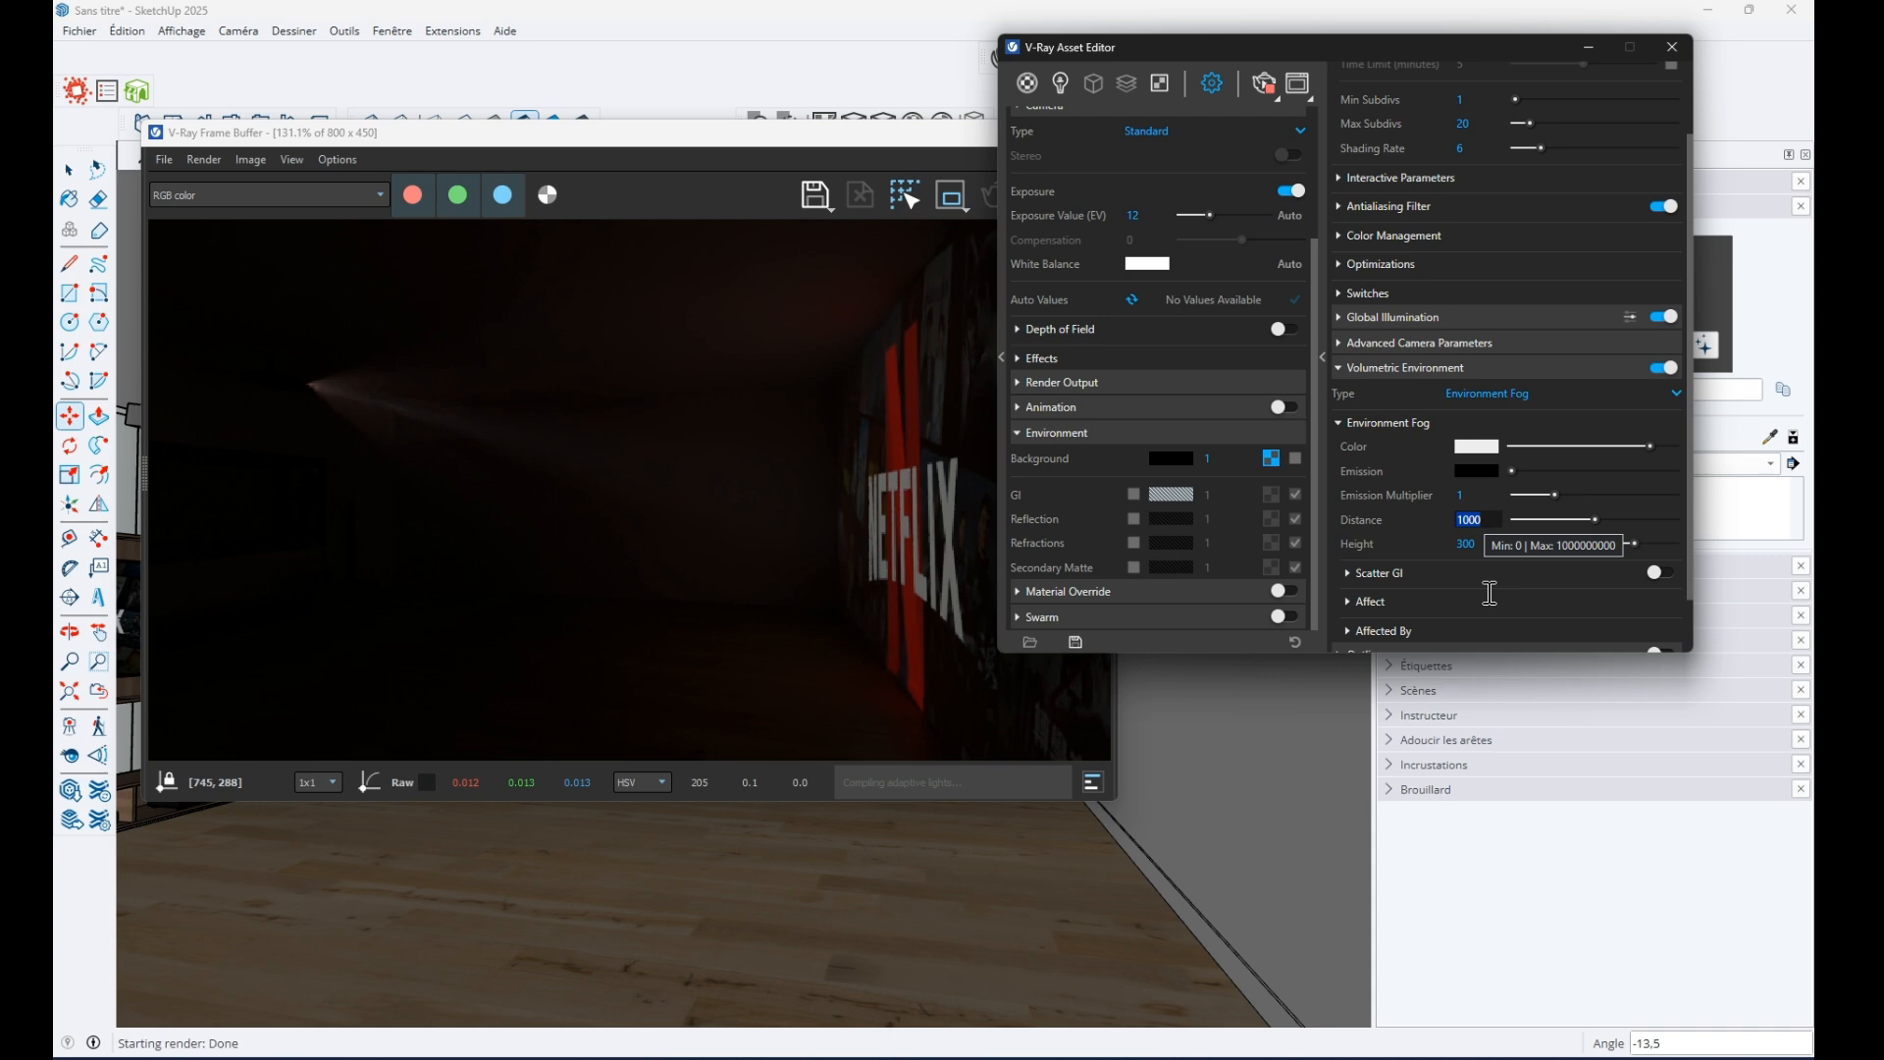
{"action": "type", "text": "200"}
{"action": "key", "text": "Return"}
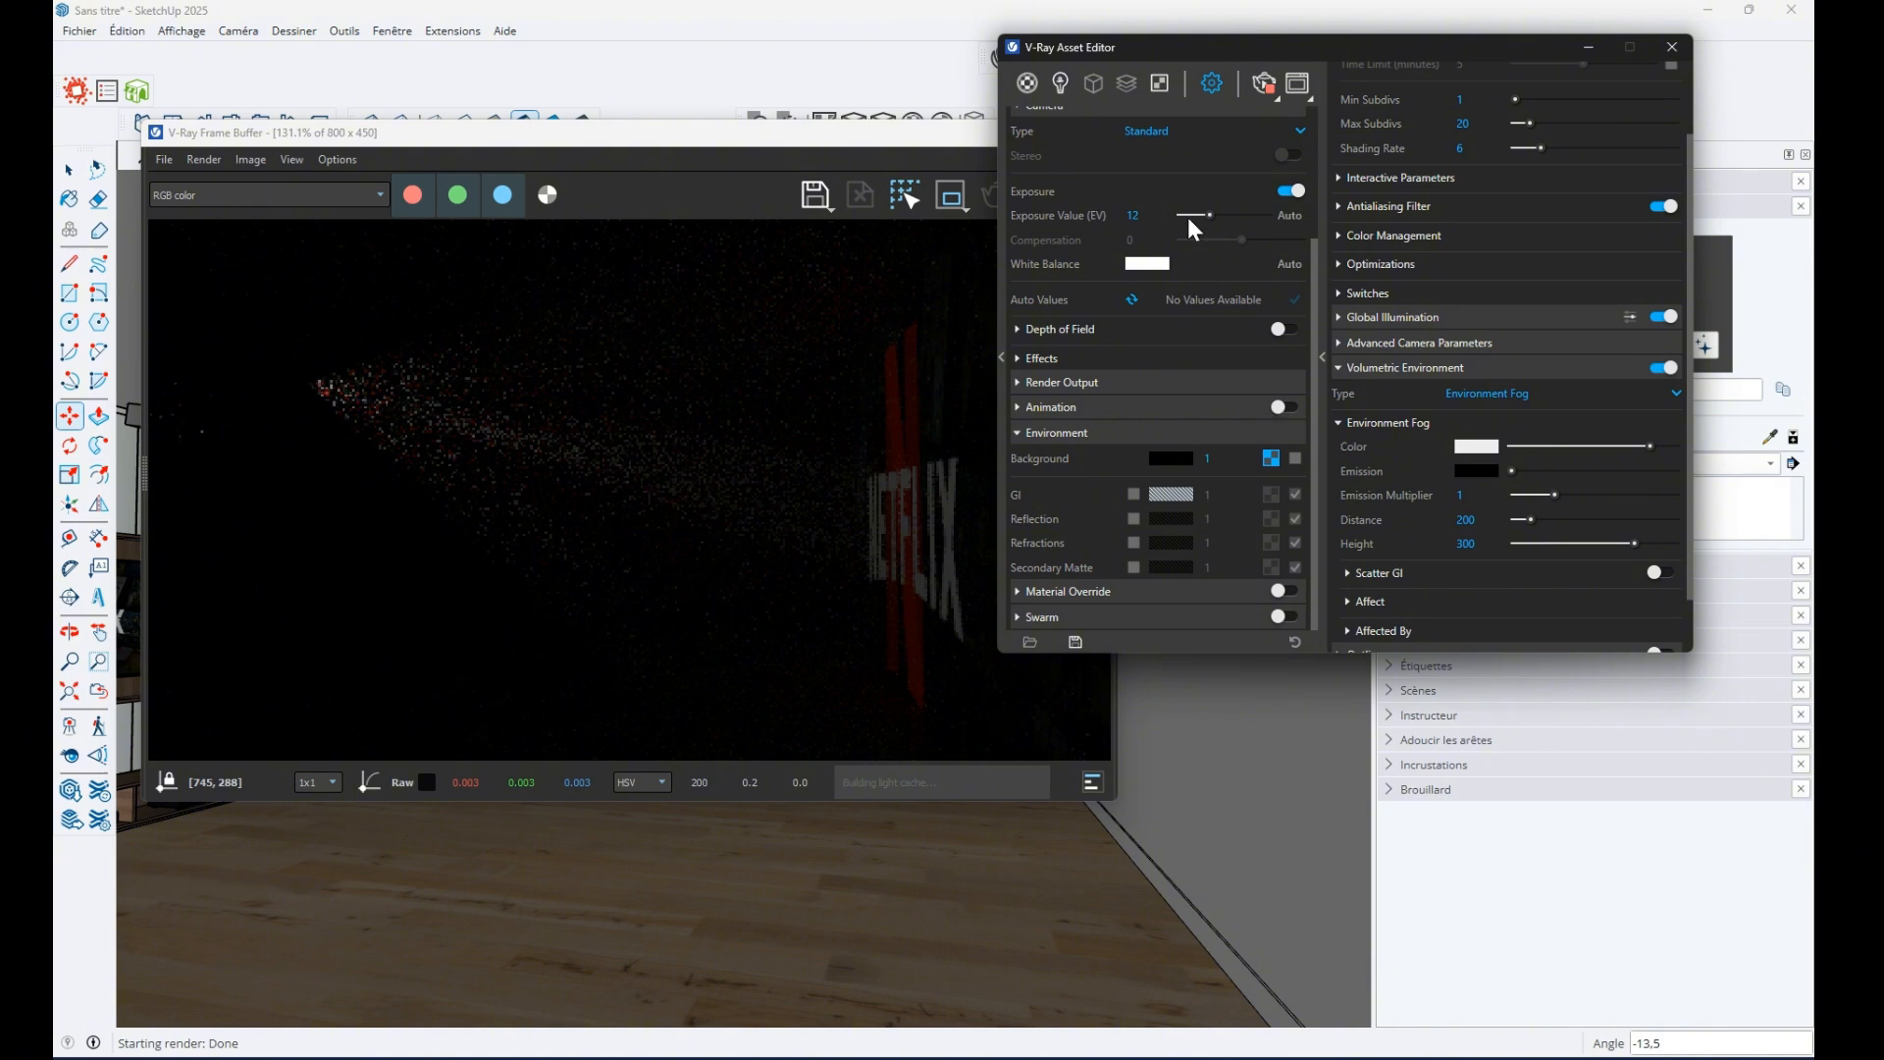
Set the spot light's intensity to 500000
{"action": "left_click", "coordinate": [1060, 82]}
{"action": "left_click", "coordinate": [1271, 207]}
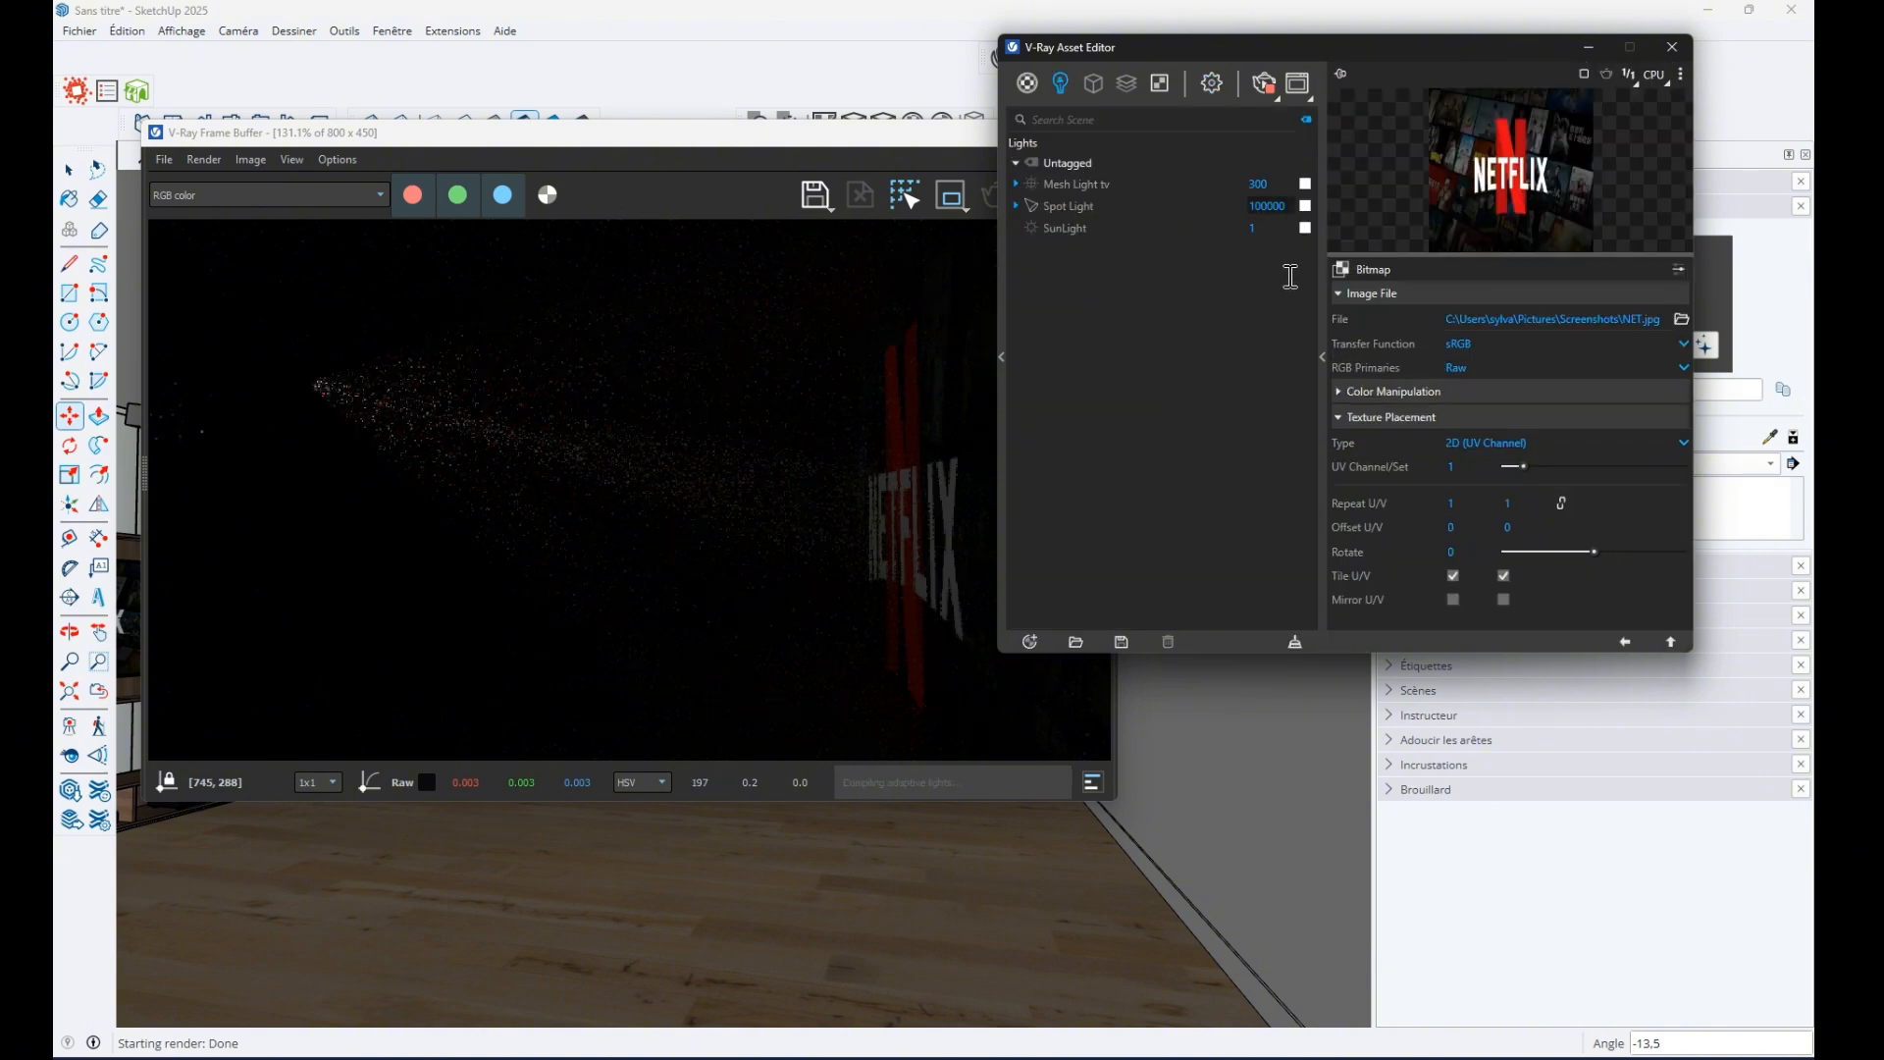
{"action": "type", "text": "500000"}
{"action": "key", "text": "Return"}
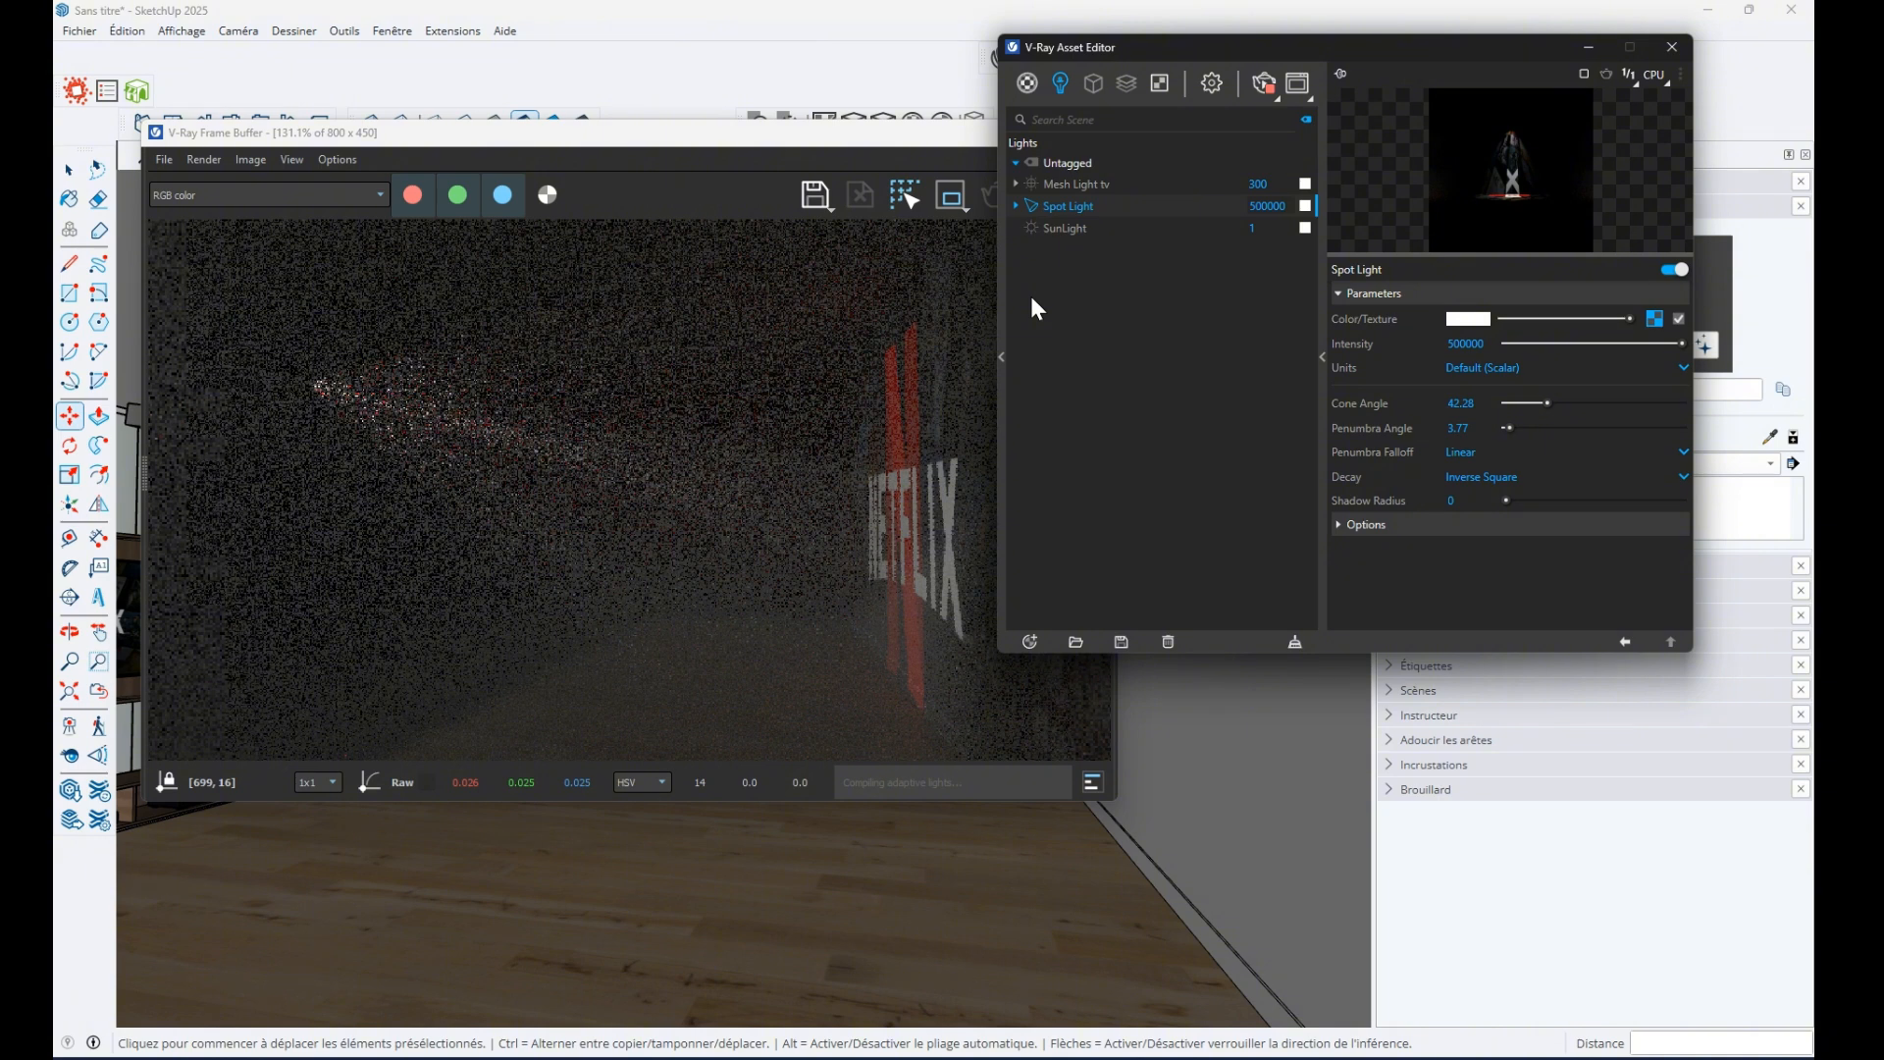
Raise the spot light's intensity to 1000000 and move the V-Ray Asset Editor clear of the Frame Buffer
{"action": "left_click_drag", "start_coordinate": [1461, 345], "coordinate": [1423, 413]}
{"action": "type", "text": "100"}
{"action": "key", "text": "Return"}
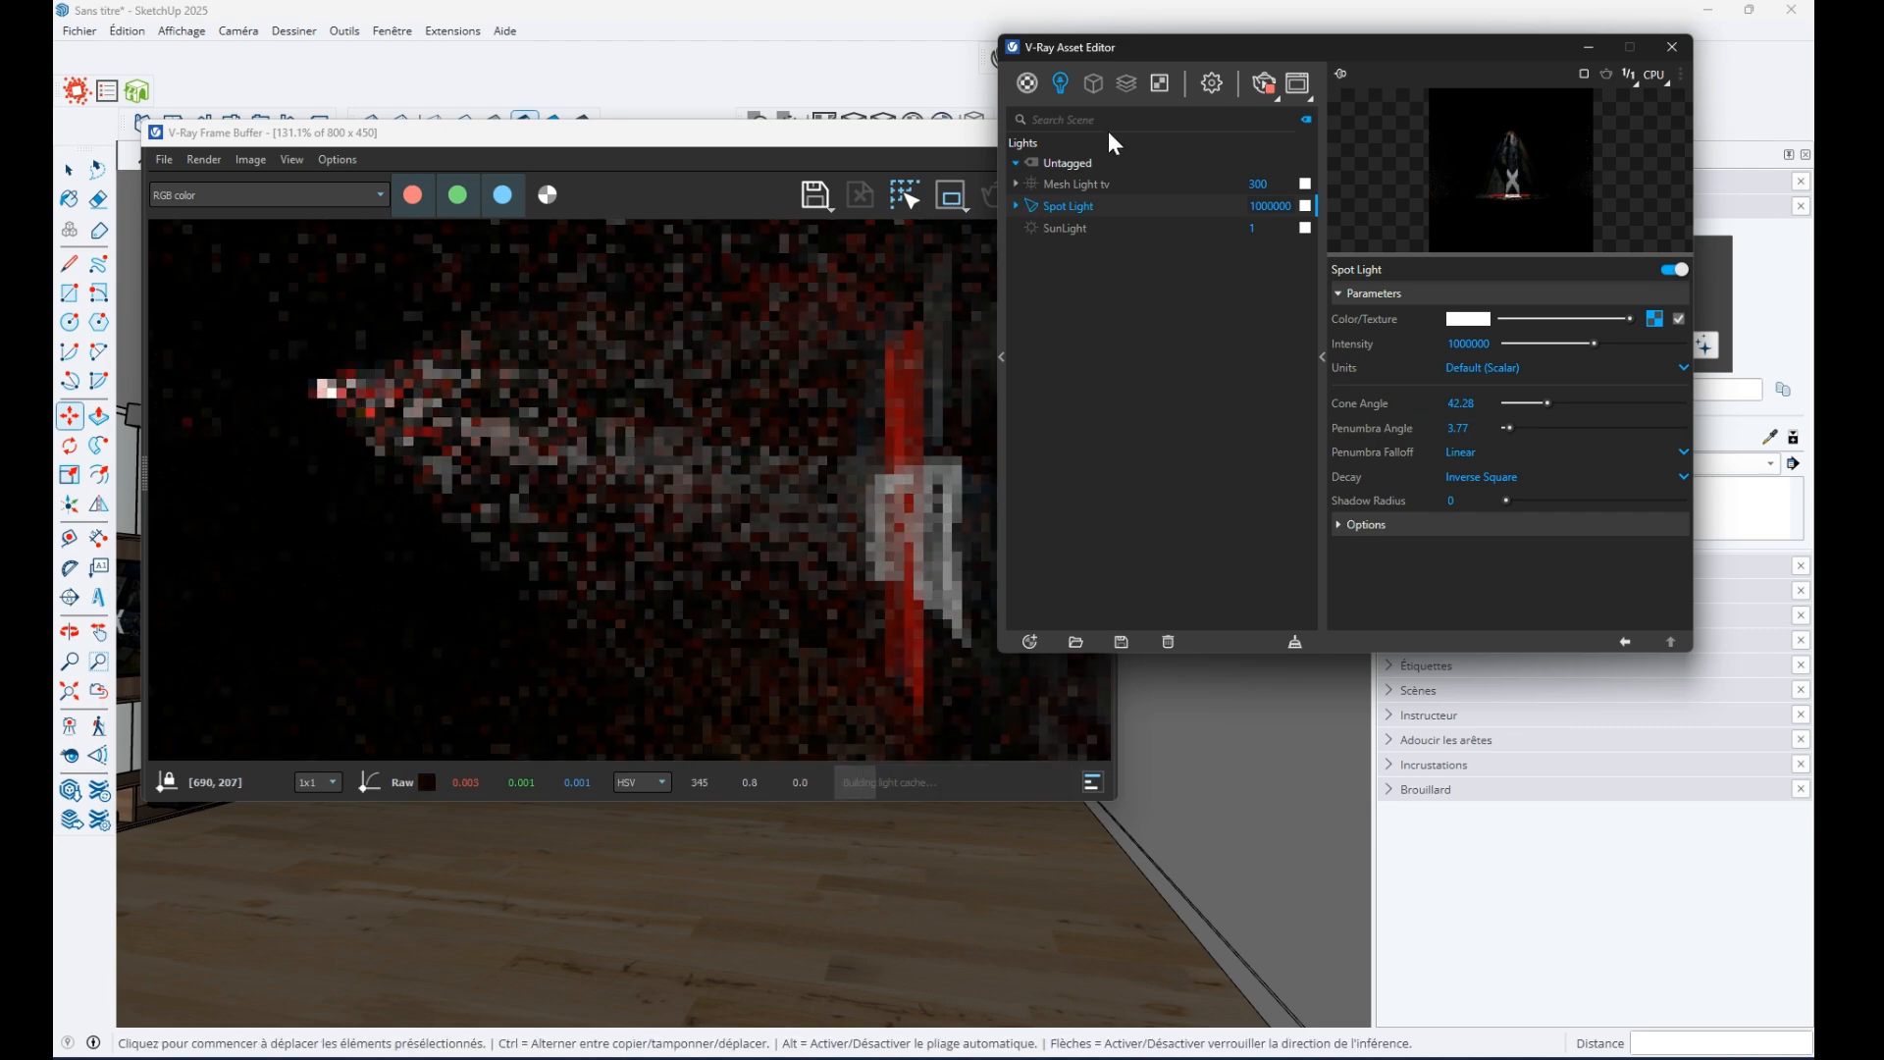
{"action": "left_click_drag", "start_coordinate": [1113, 54], "coordinate": [1273, 60]}
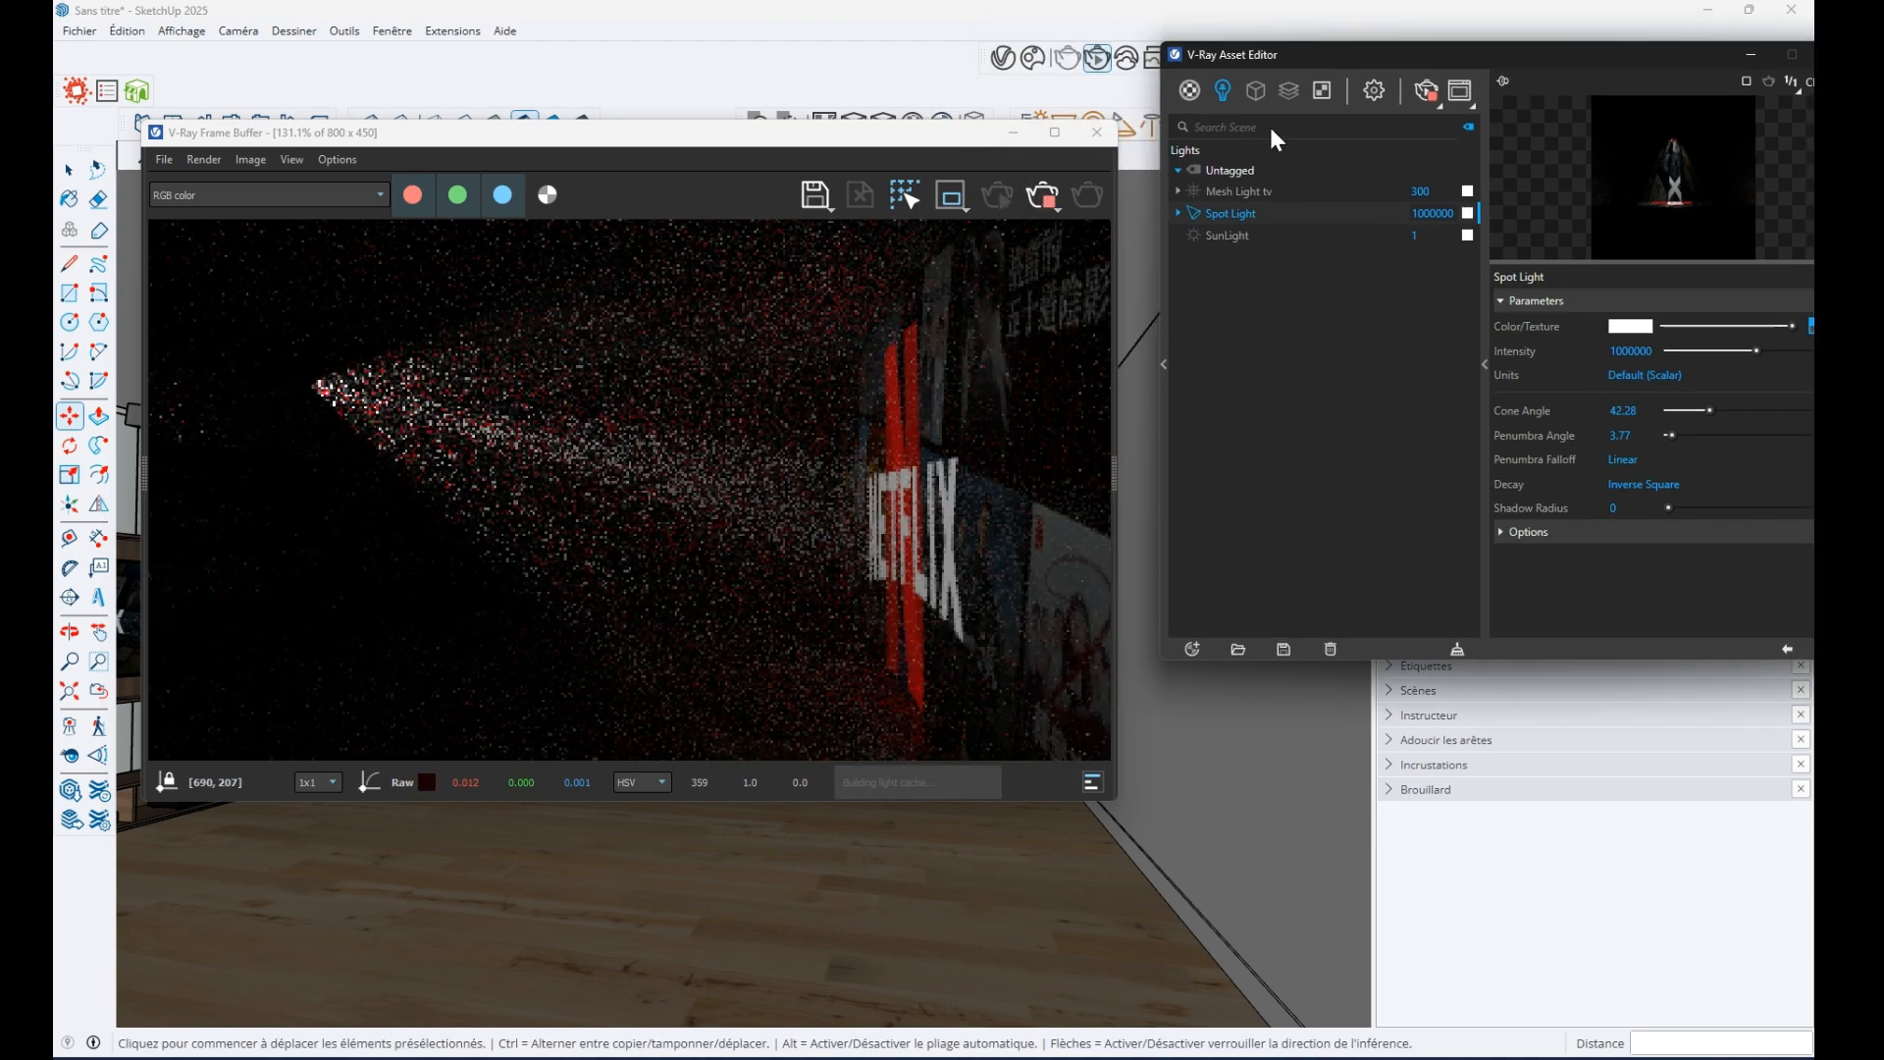